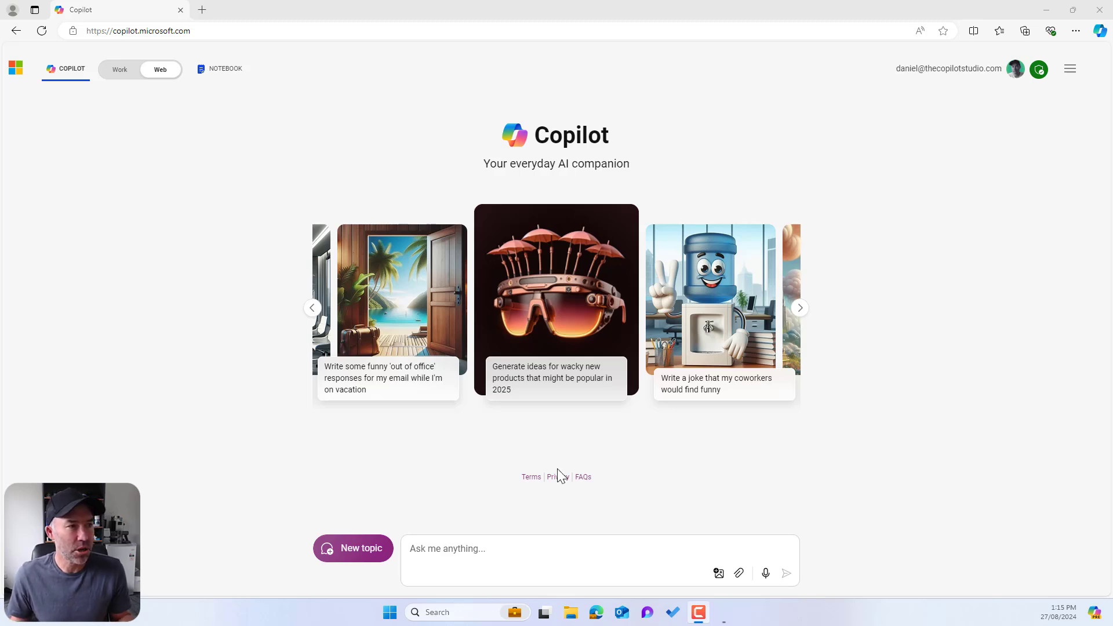
# Step: Ask Copilot: "Can you please create a logo for a tshirt brand. Please use a white background"
pyautogui.click(451, 549)
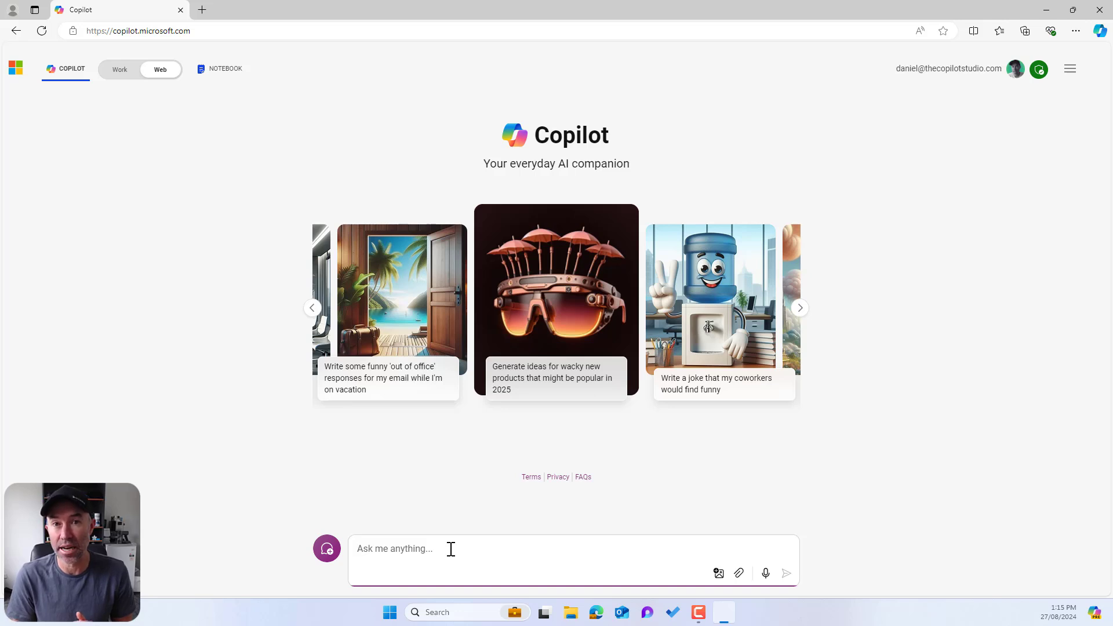
pyautogui.write('Can yo')
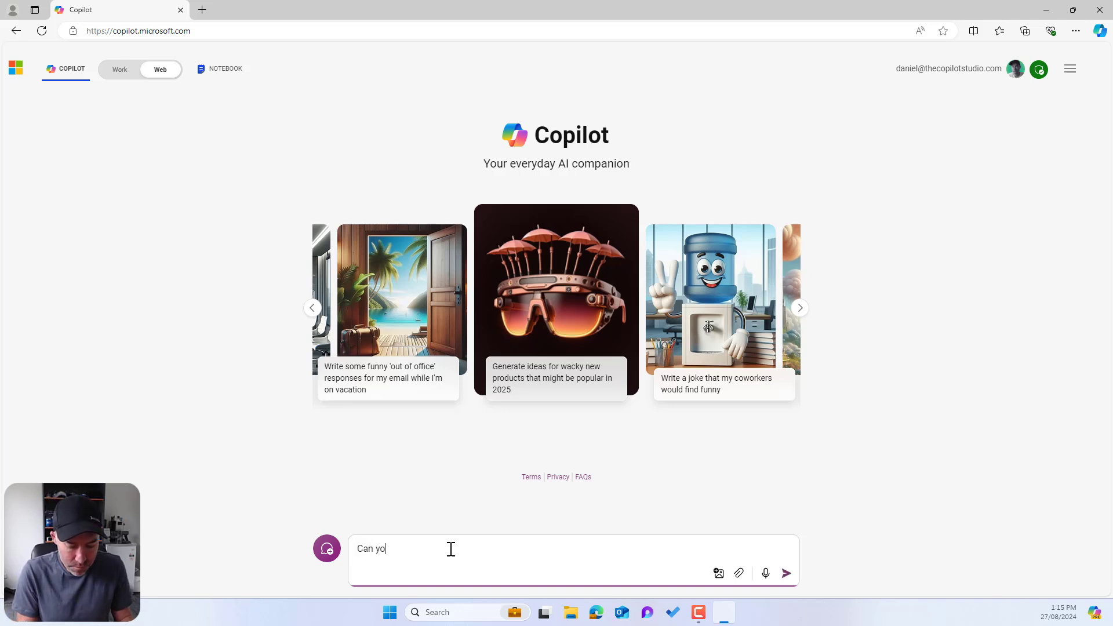
pyautogui.write('u please create a logo for ')
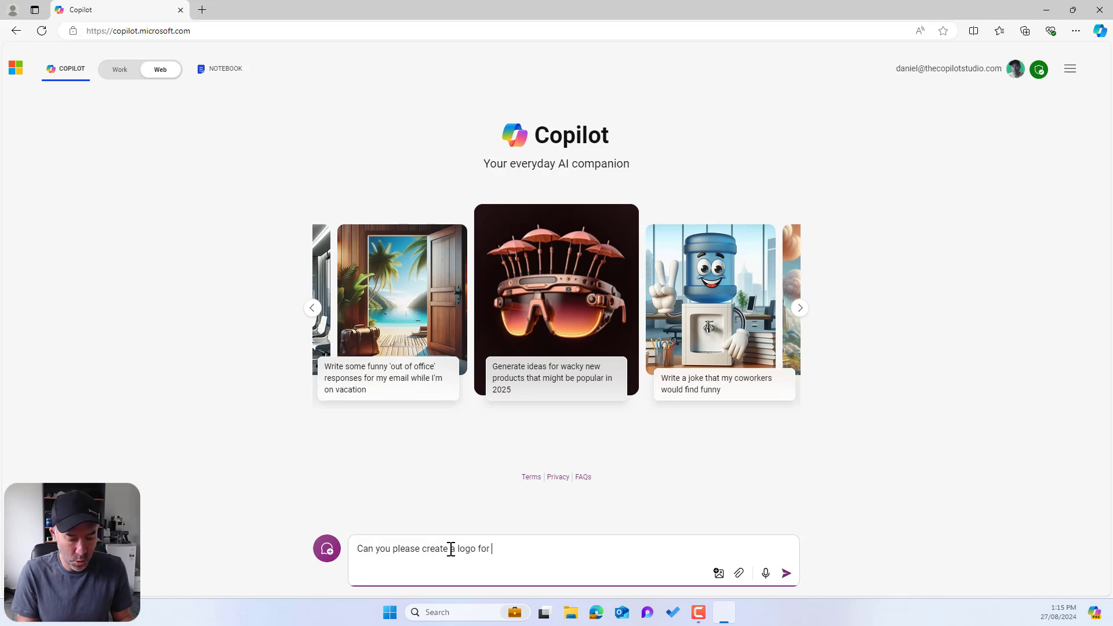
pyautogui.write('a tshirt bran')
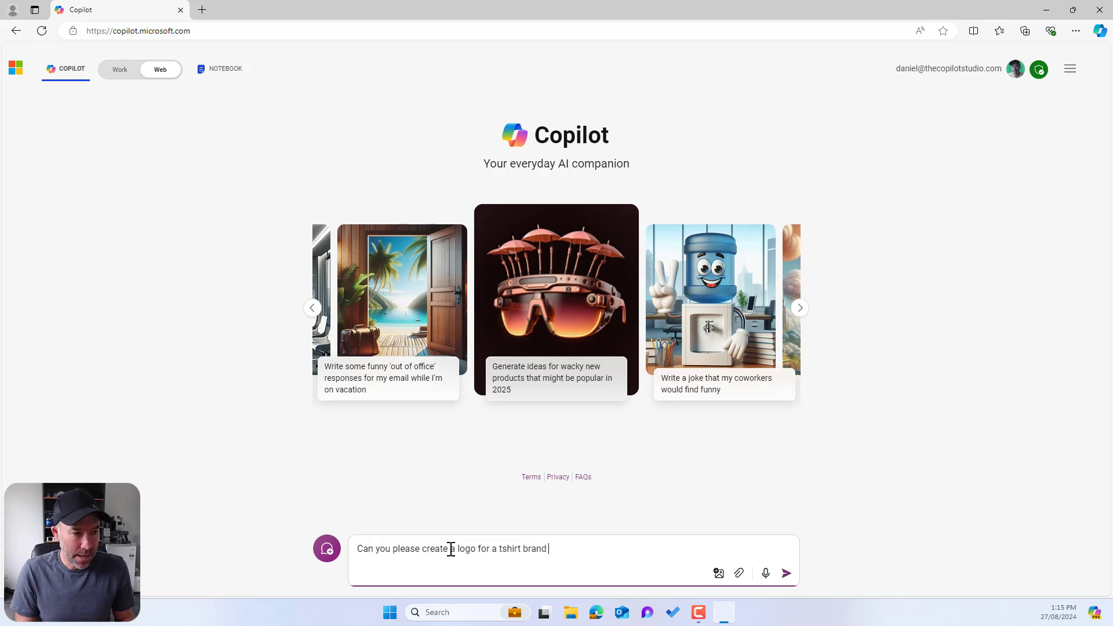
pyautogui.write('d. Please use a white background')
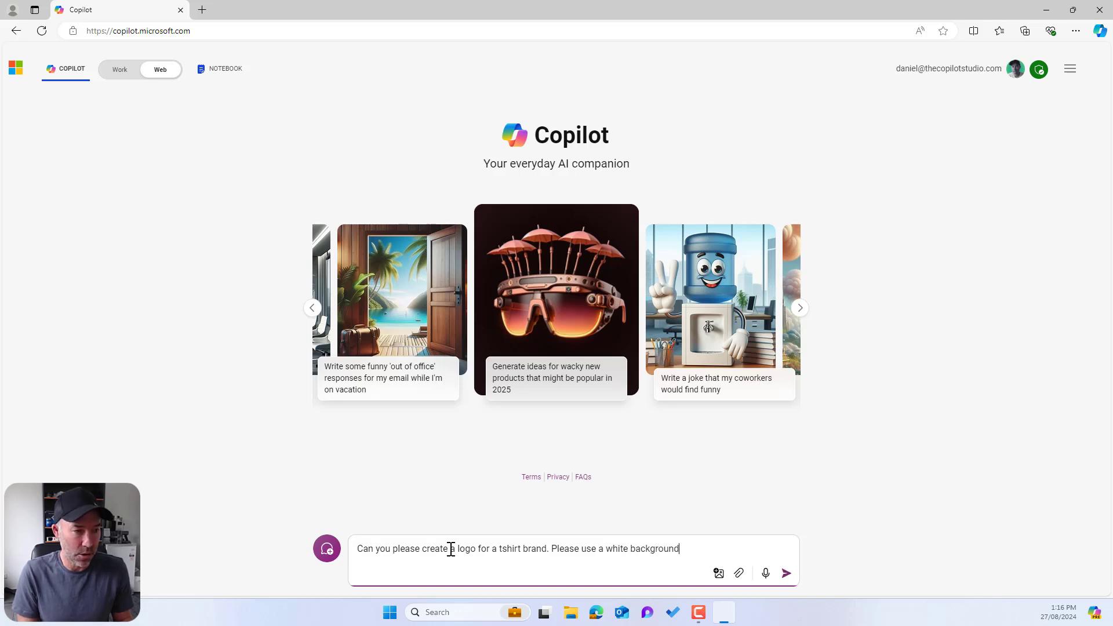
pyautogui.press('Return')
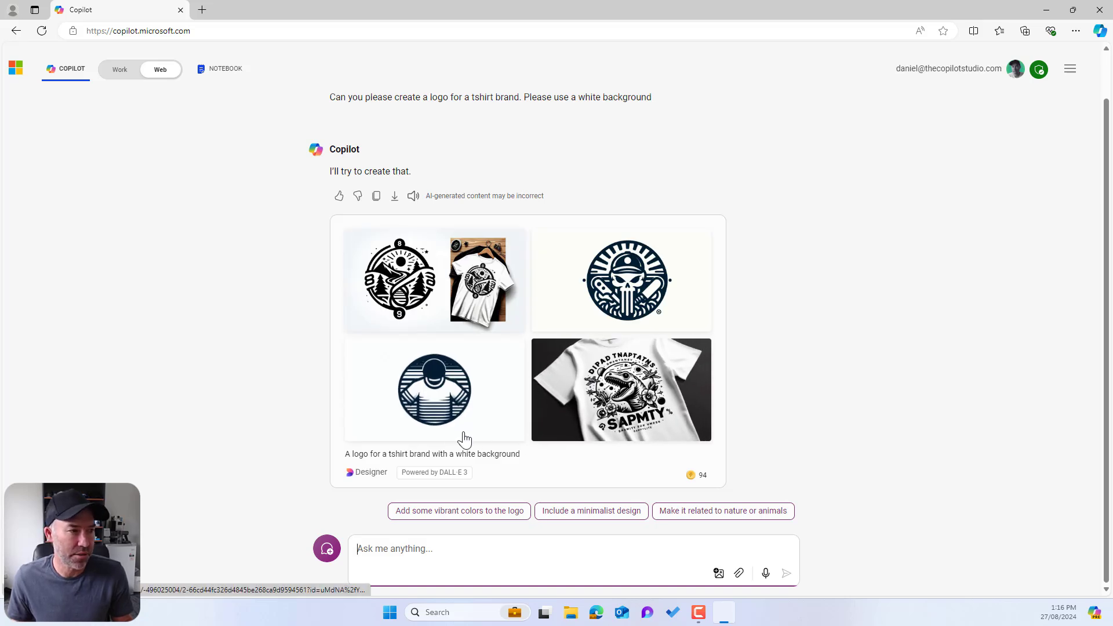
# Step: Open the generated round logo of a skull wearing a cap and save the image to the computer
pyautogui.click(621, 280)
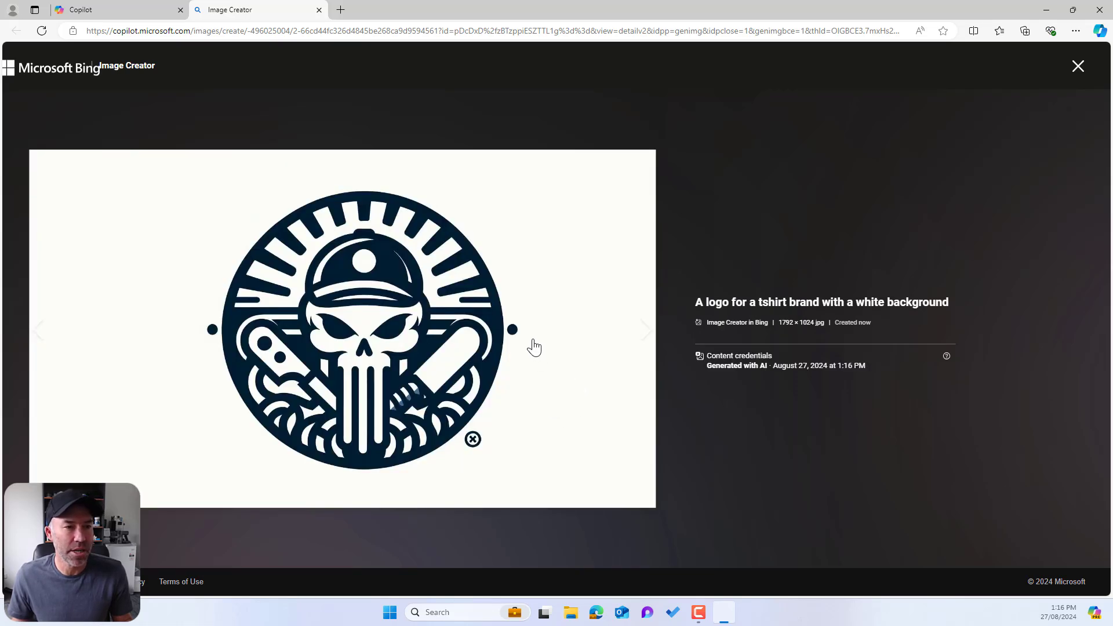
pyautogui.rightClick(454, 317)
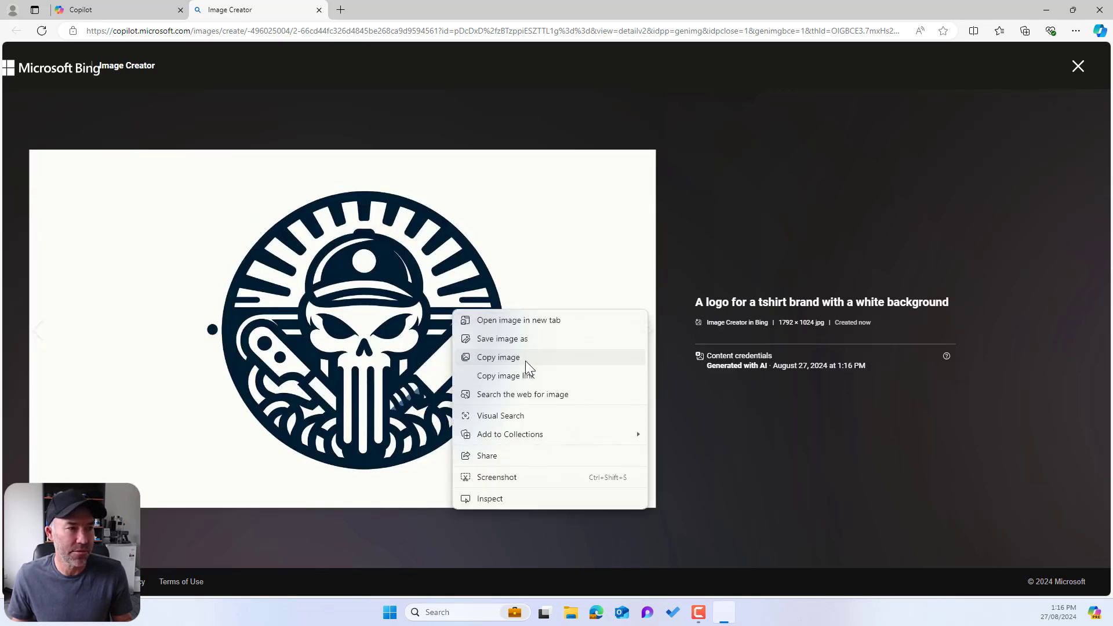
pyautogui.click(525, 339)
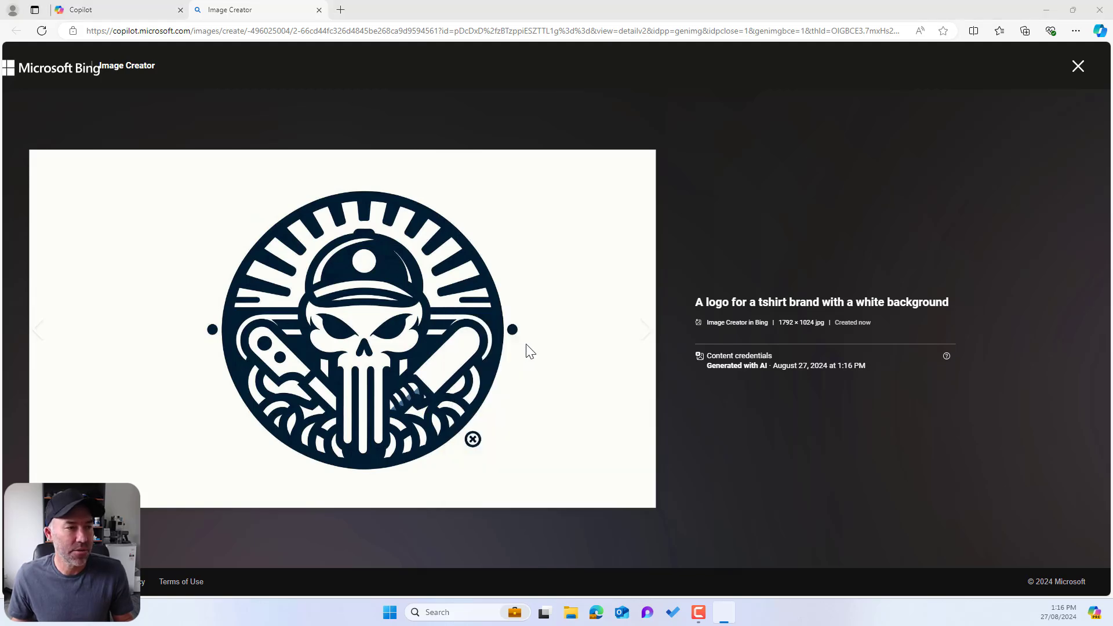
pyautogui.click(521, 430)
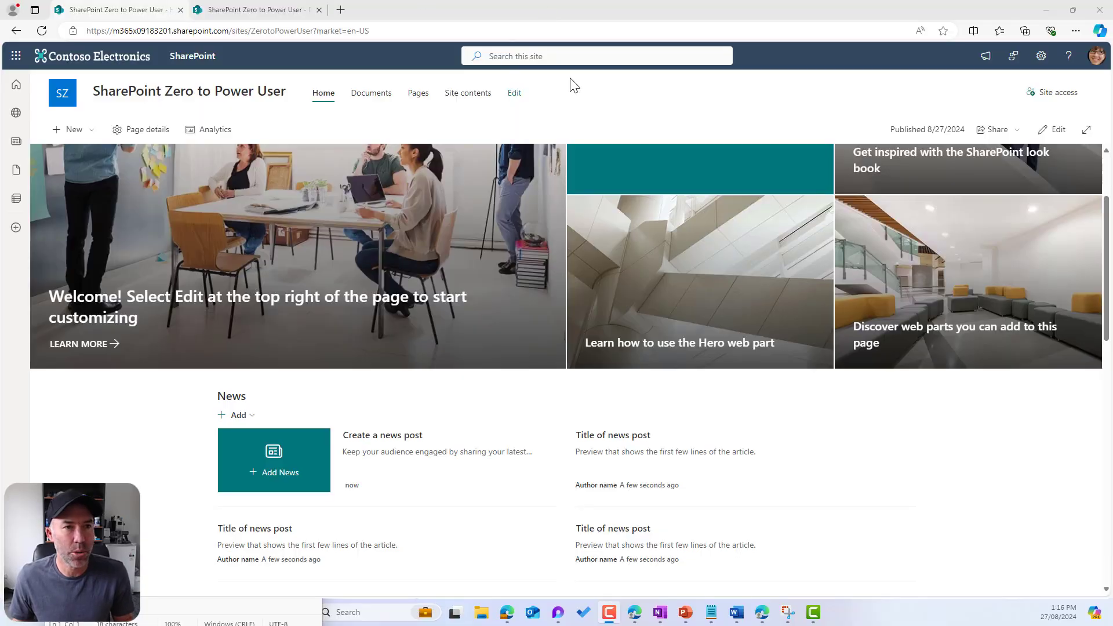
# Step: In the SharePoint site's header settings, try the saved skull image as the site logo, and close the settings
pyautogui.click(1041, 56)
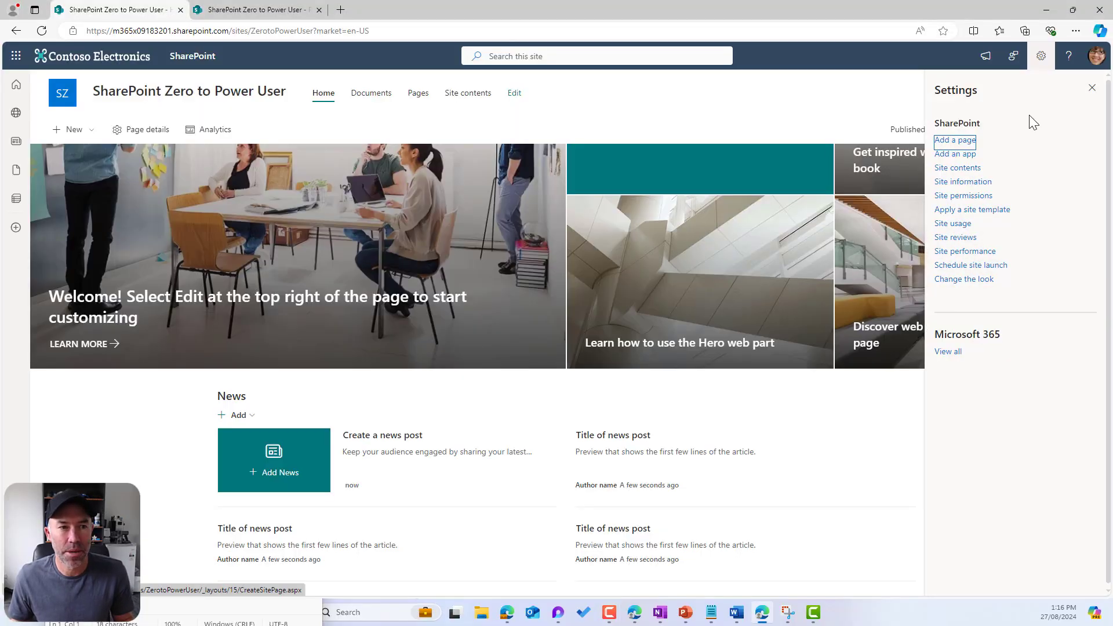
pyautogui.click(974, 280)
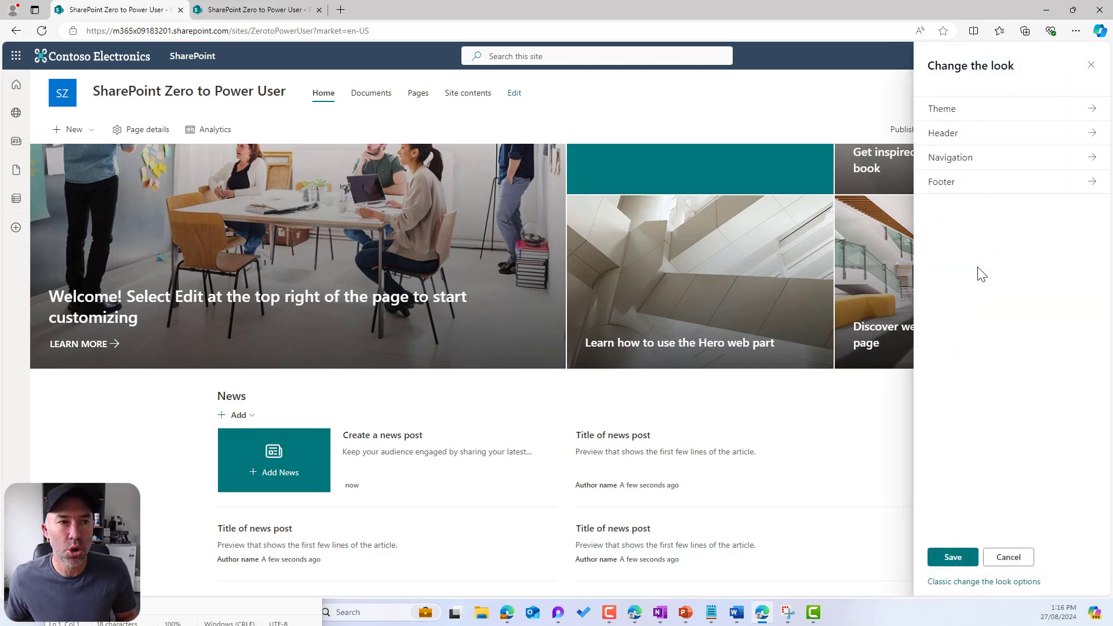
pyautogui.click(954, 134)
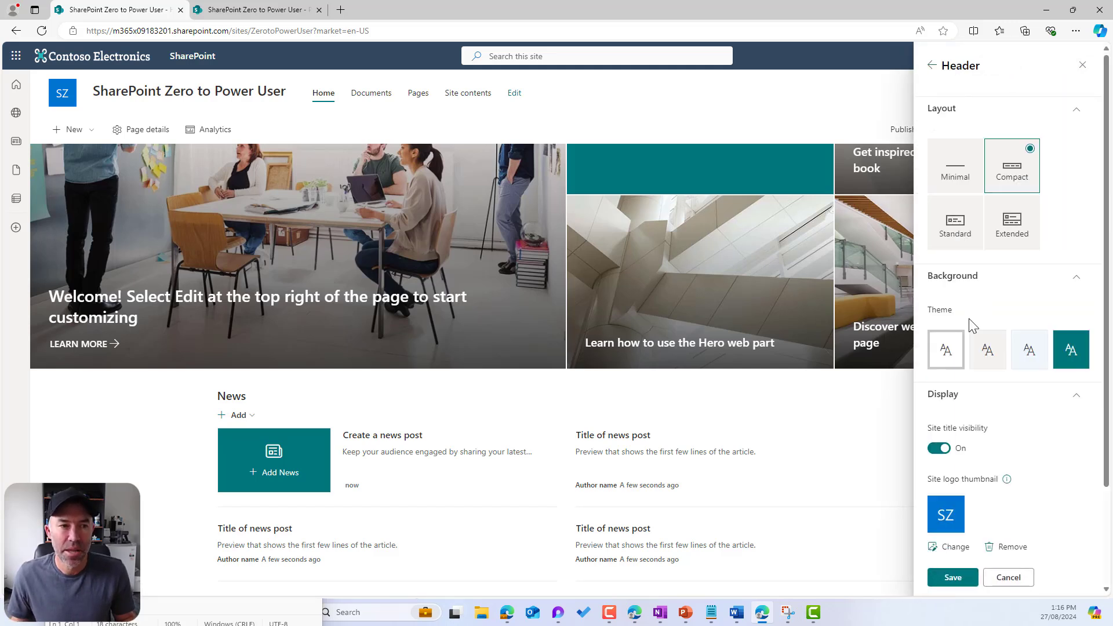
pyautogui.scroll(-3, 979, 371)
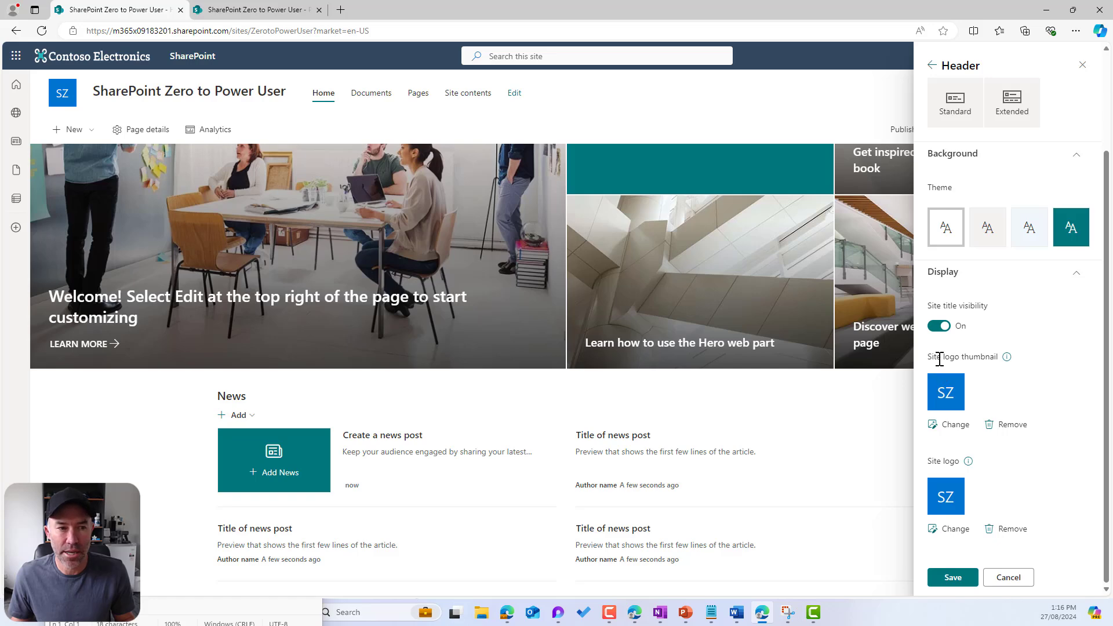
pyautogui.click(956, 528)
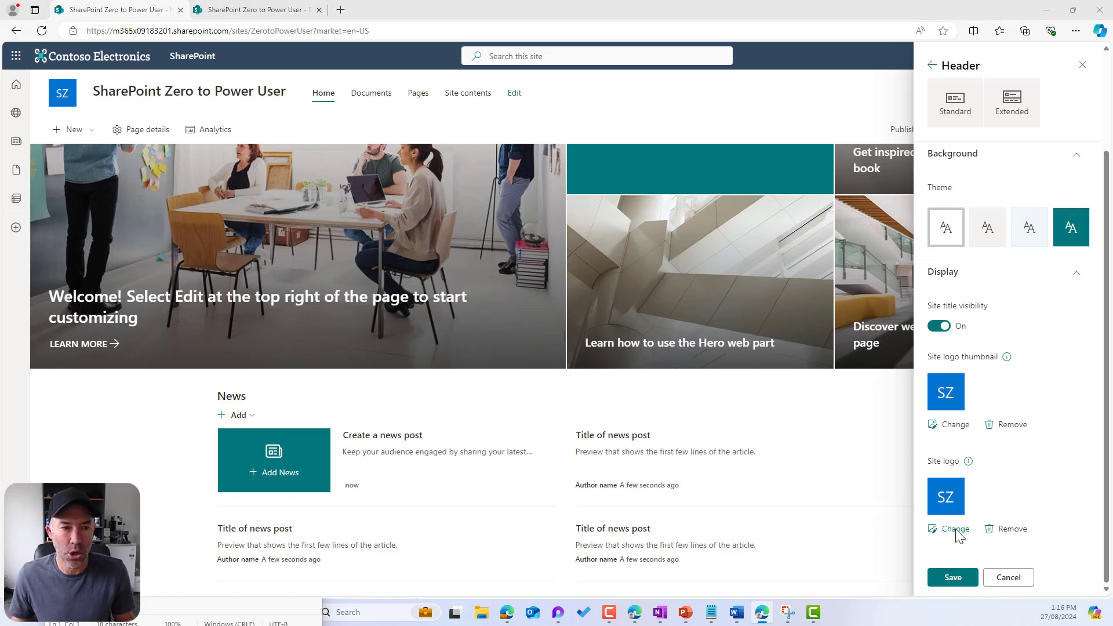
pyautogui.doubleClick(196, 116)
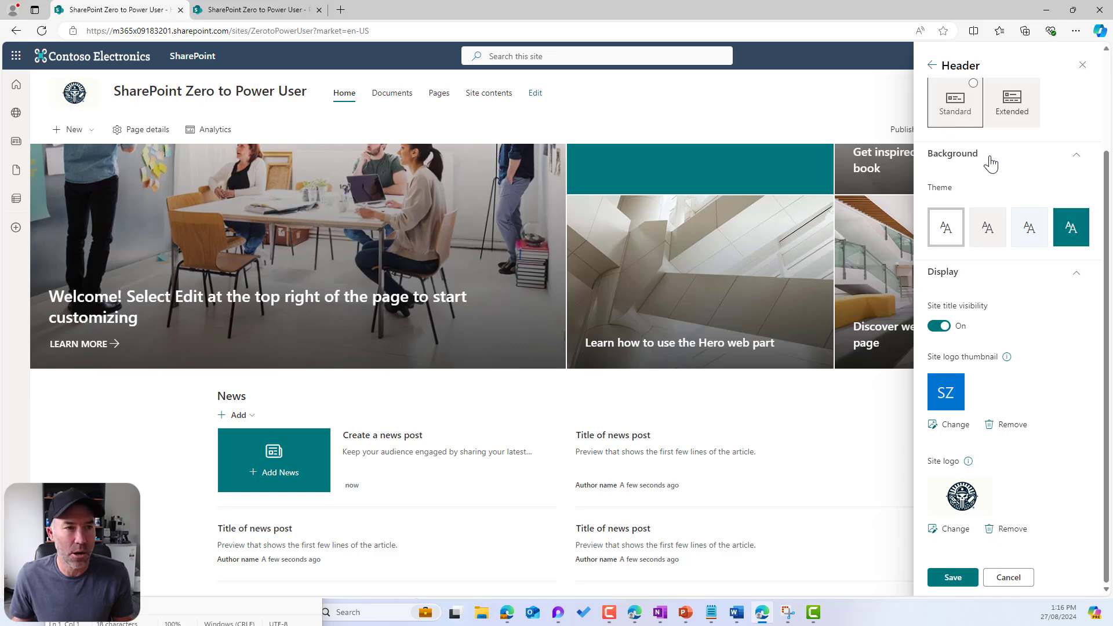
pyautogui.click(1082, 65)
pyautogui.click(1091, 93)
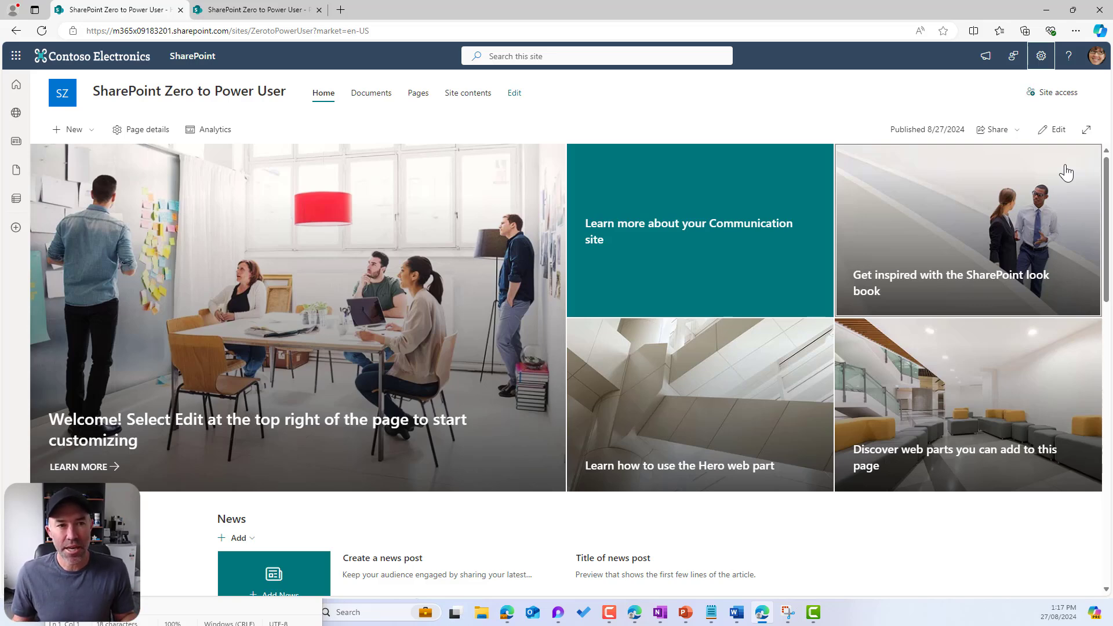
# Step: Put the site's home page into edit mode and replace the full-width Hero web part with a Banner web part
pyautogui.click(1057, 130)
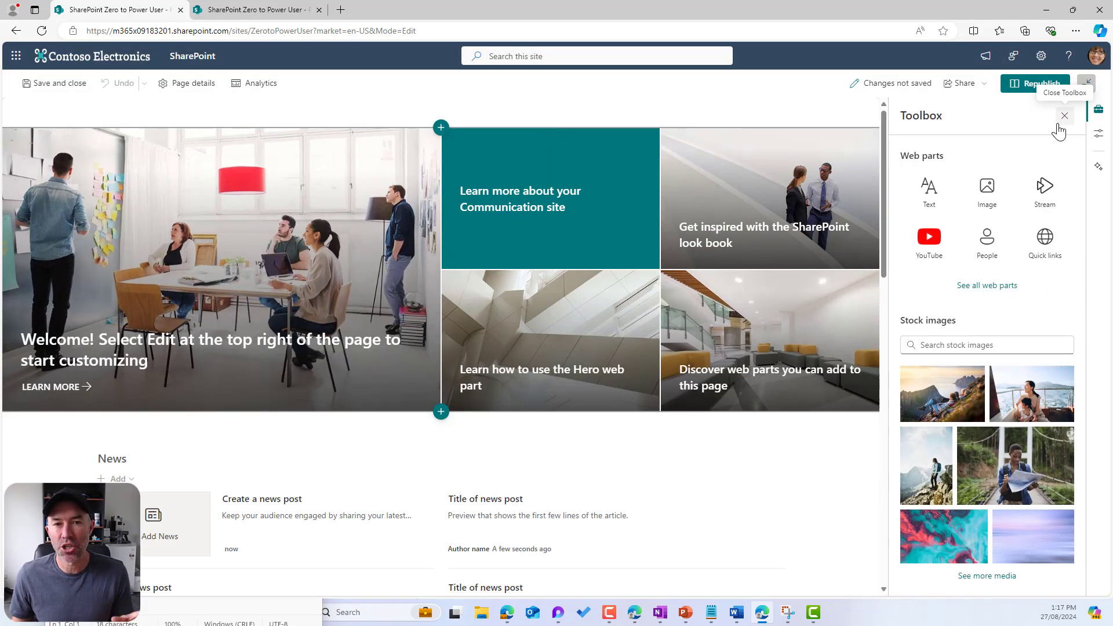
pyautogui.click(748, 142)
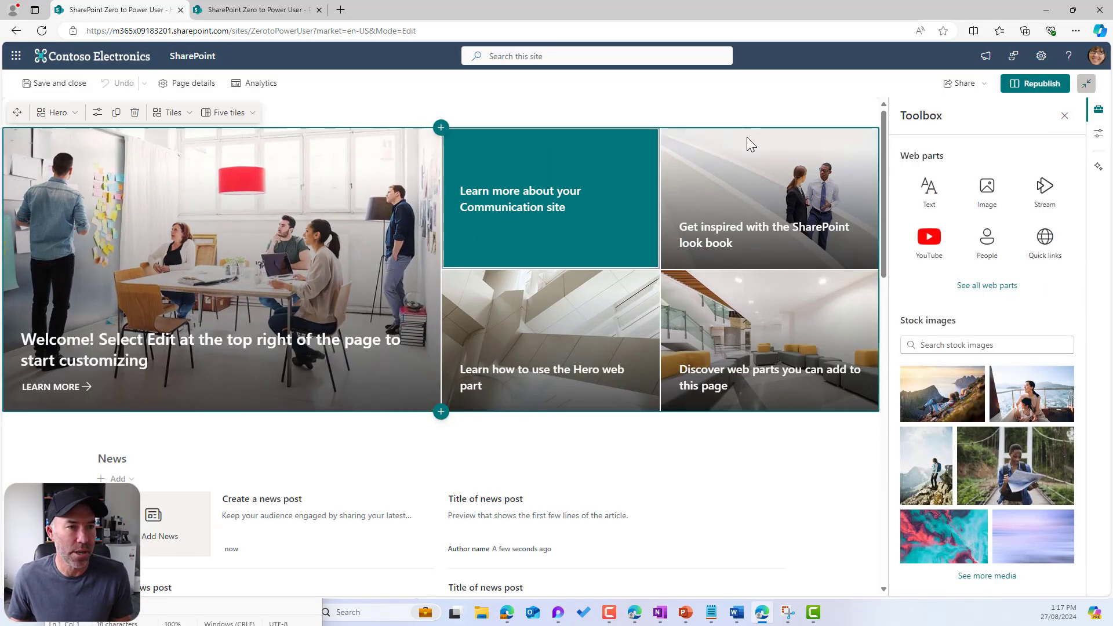
pyautogui.click(1064, 116)
pyautogui.click(152, 278)
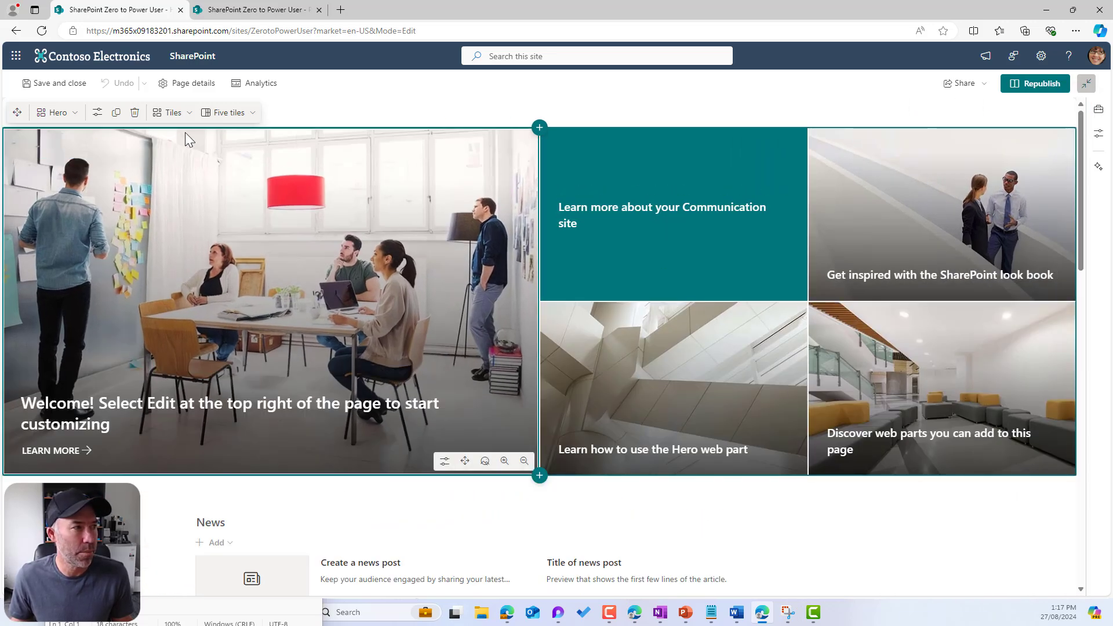
pyautogui.click(135, 113)
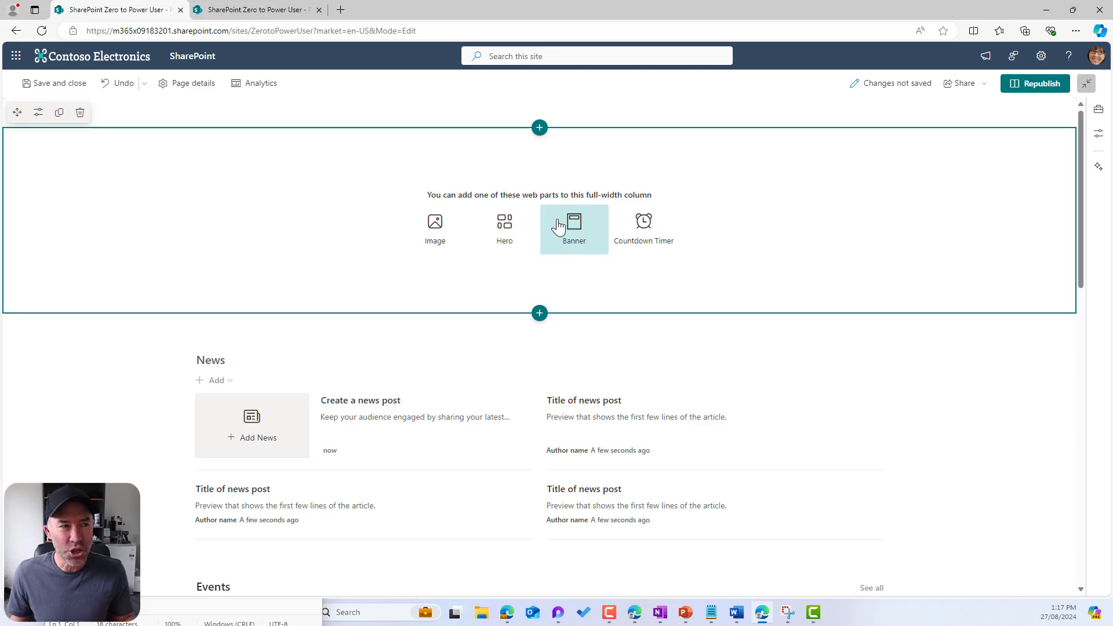
pyautogui.click(576, 237)
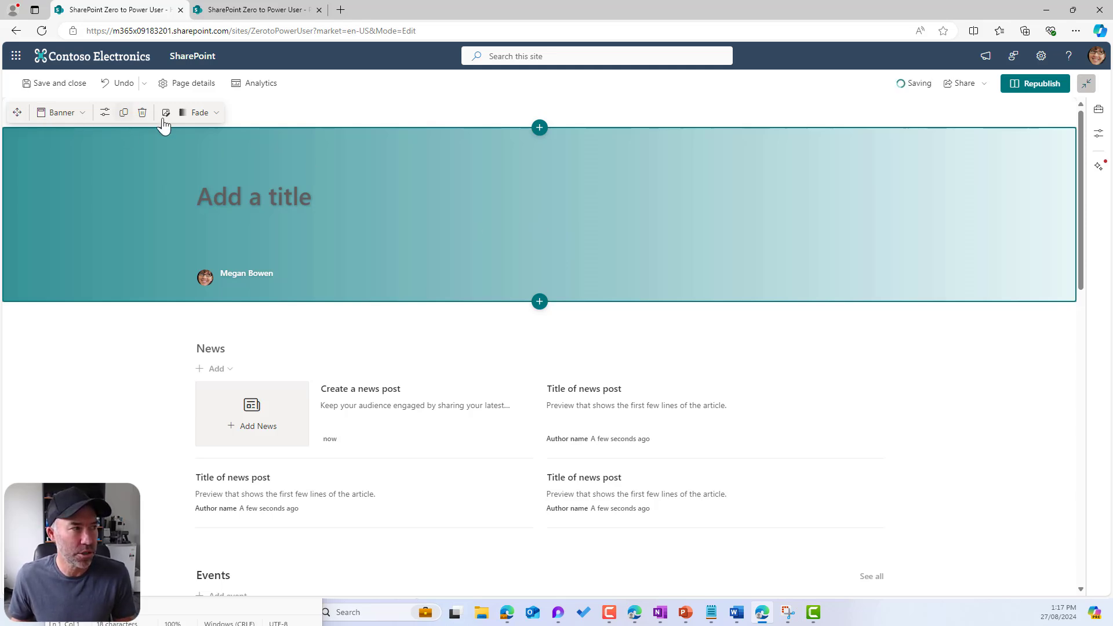
# Step: Try the Author layout on the banner and switch it back to Fade
pyautogui.click(198, 114)
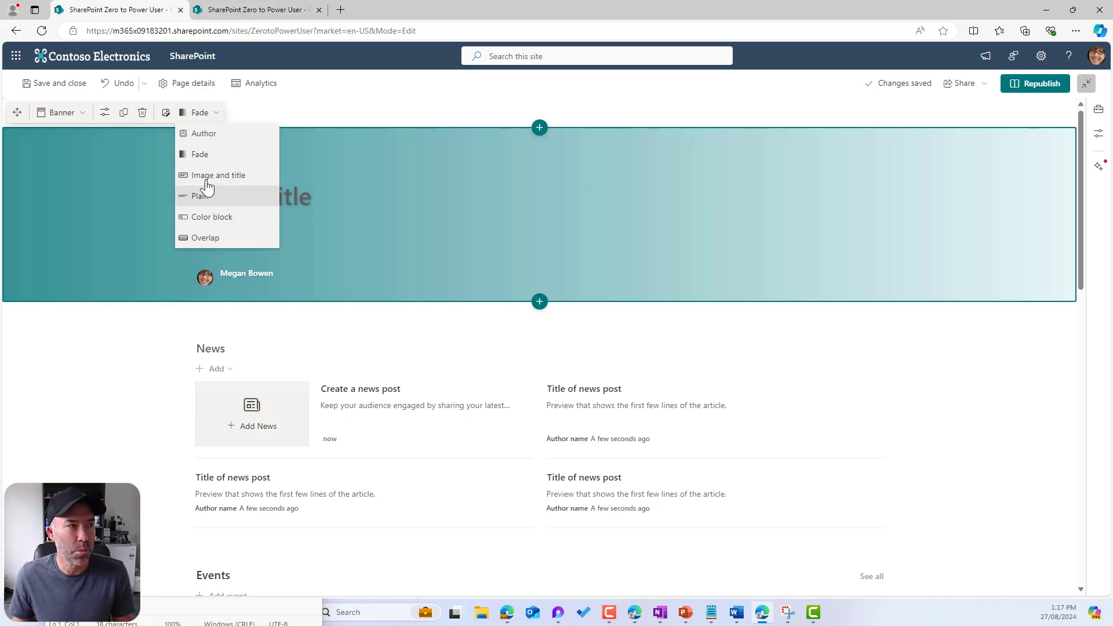
pyautogui.click(208, 134)
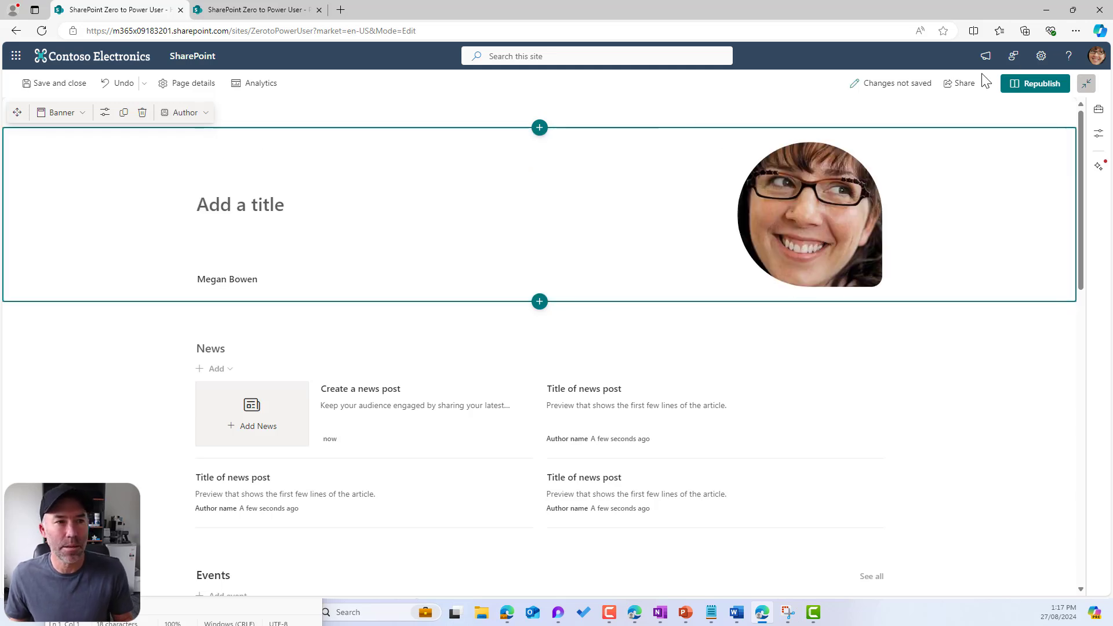
pyautogui.click(231, 284)
pyautogui.click(184, 113)
pyautogui.click(180, 158)
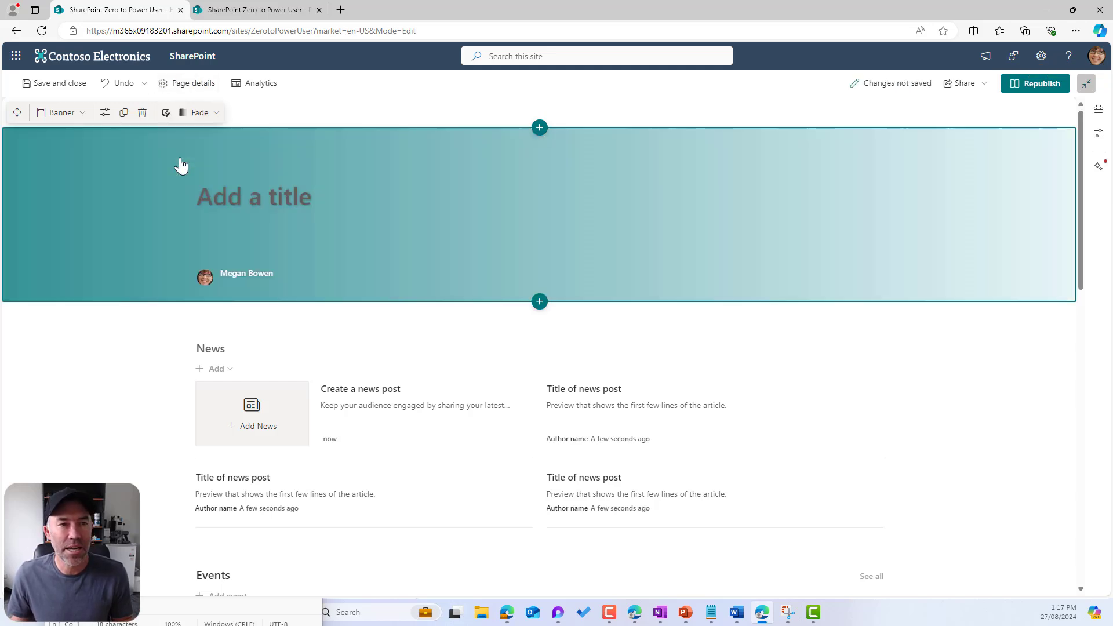
# Step: In the banner's properties, try the Plain, Color block and Overlap layouts and set the layout to Image and title
pyautogui.click(105, 112)
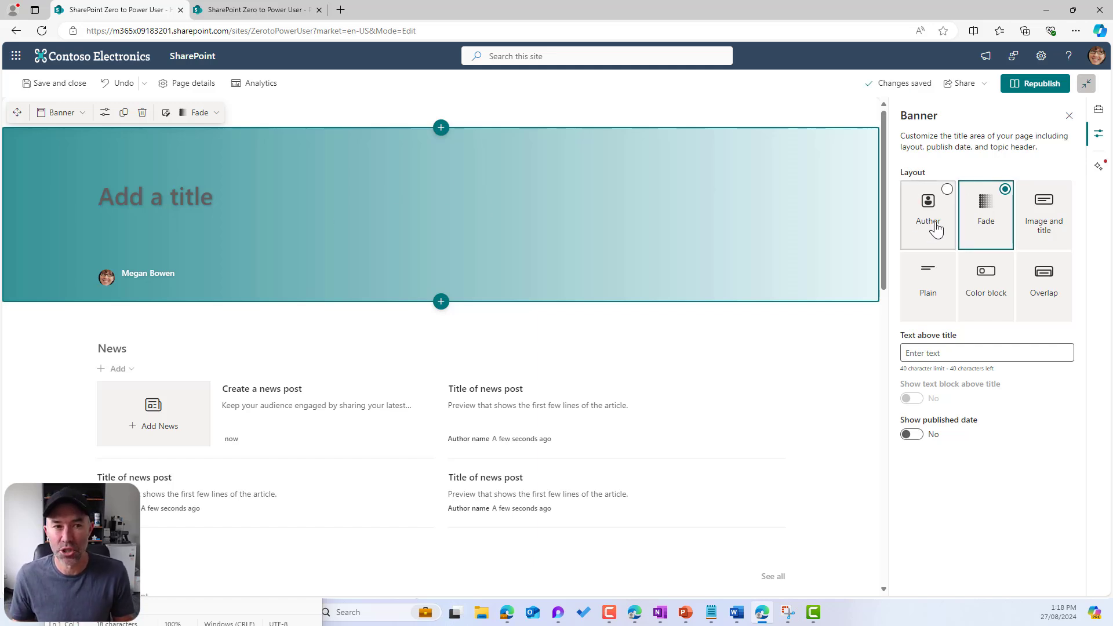
pyautogui.click(940, 302)
pyautogui.click(986, 300)
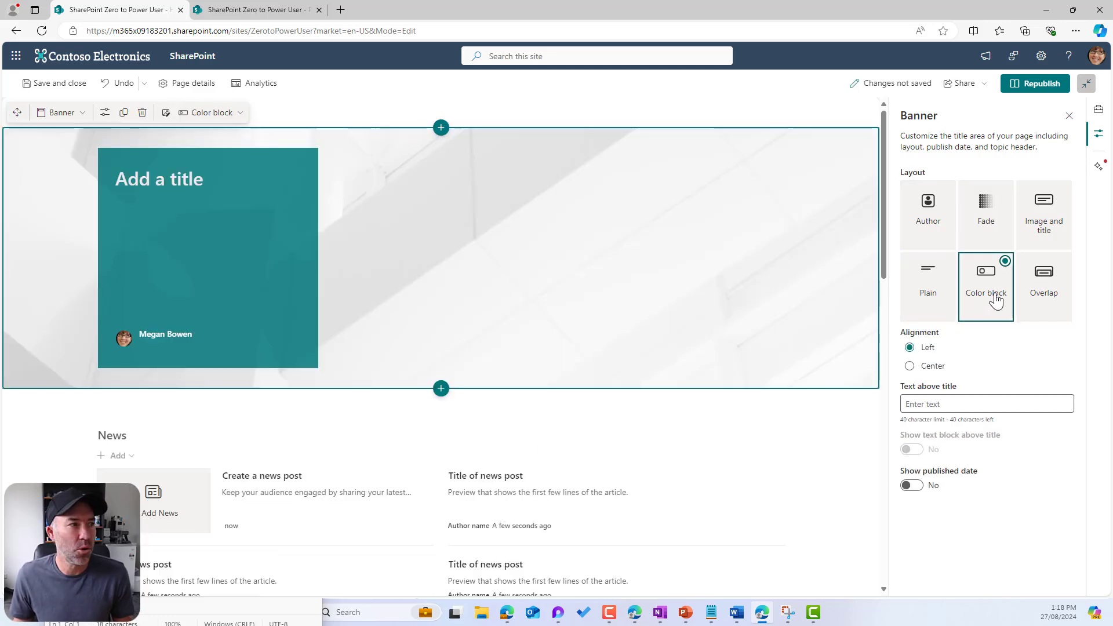
pyautogui.click(1048, 292)
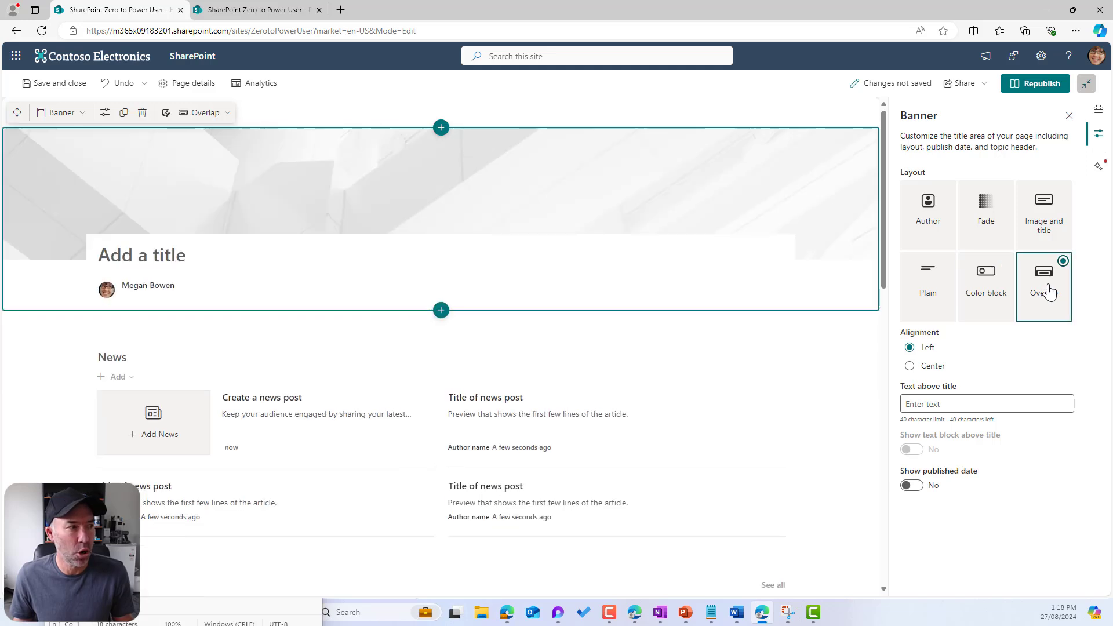
pyautogui.click(1042, 220)
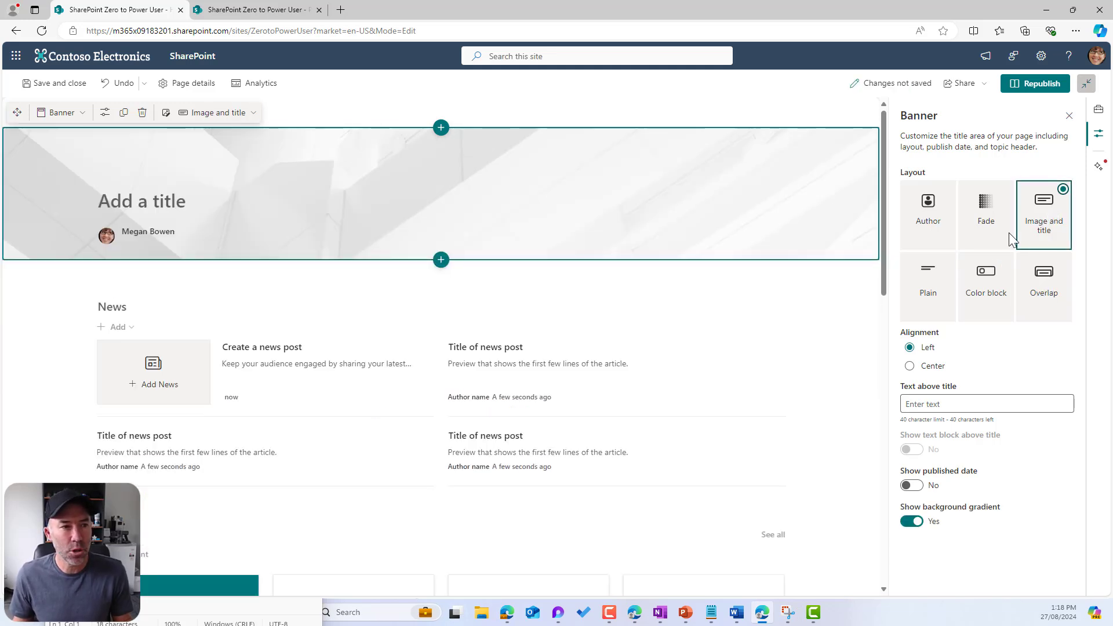
pyautogui.click(557, 203)
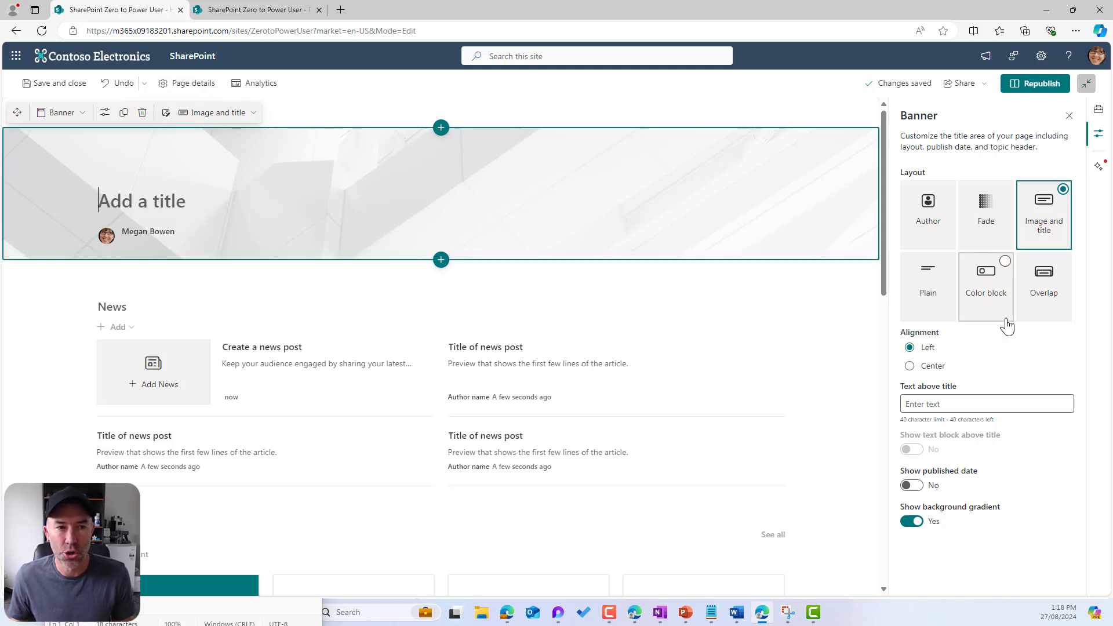
pyautogui.click(995, 226)
pyautogui.click(1044, 223)
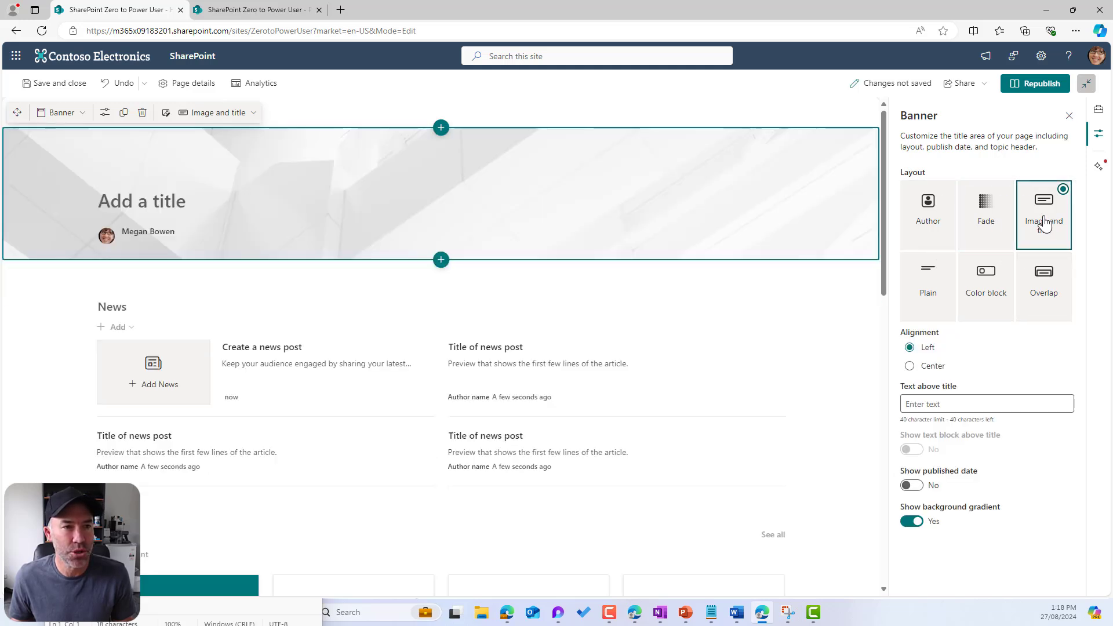
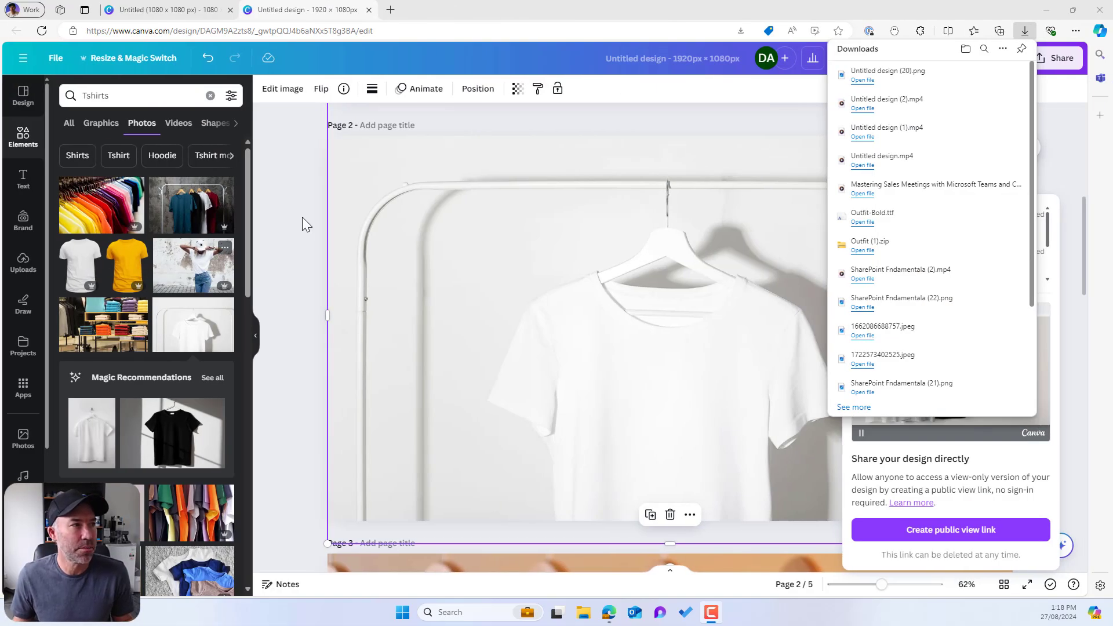
# Step: In the Canva design, download only page 1, the three hanging T-shirts, as a PNG
pyautogui.click(289, 153)
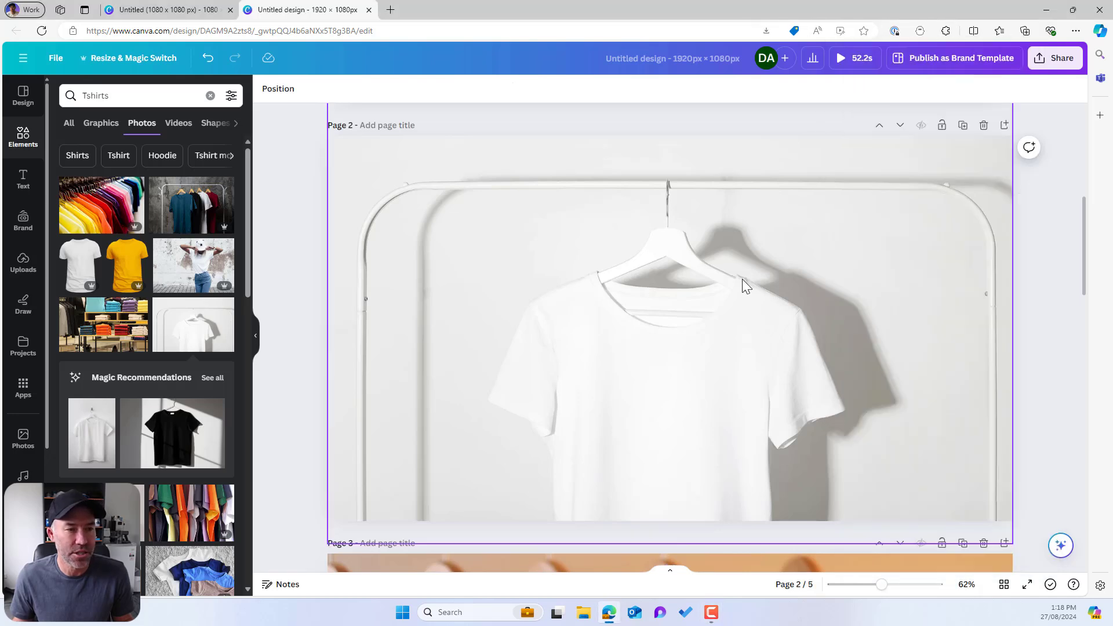
pyautogui.scroll(5, 962, 285)
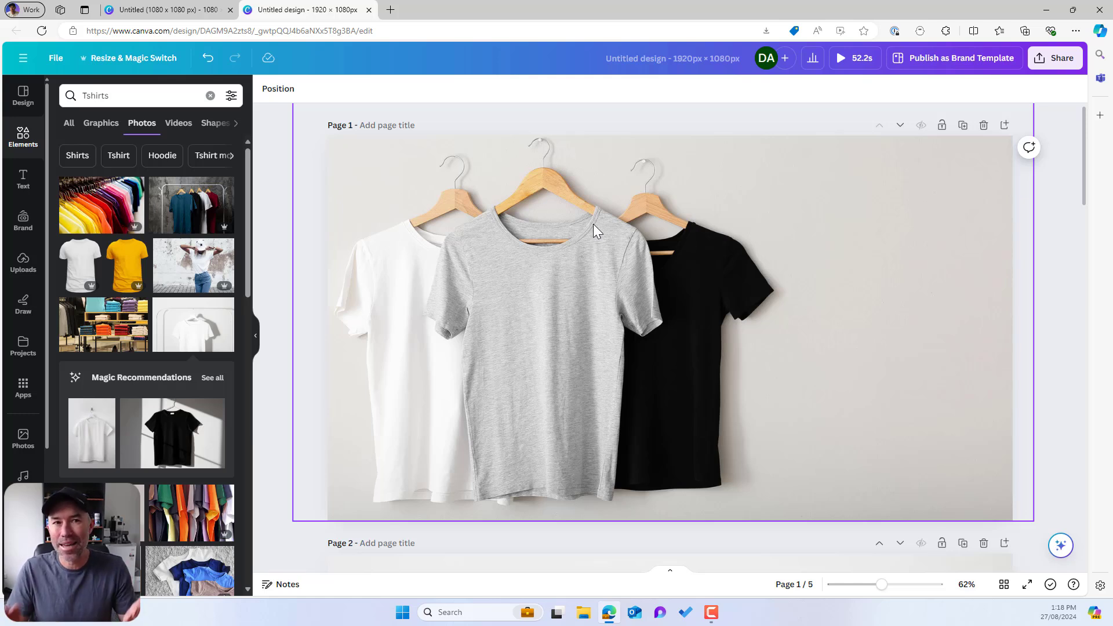
pyautogui.click(1047, 67)
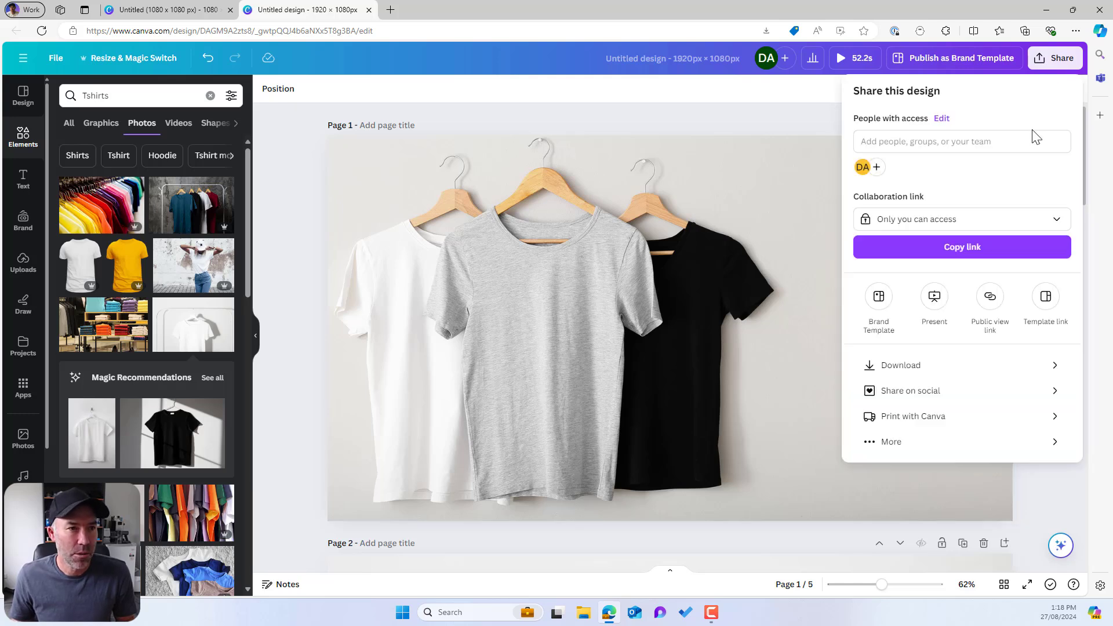
pyautogui.click(930, 369)
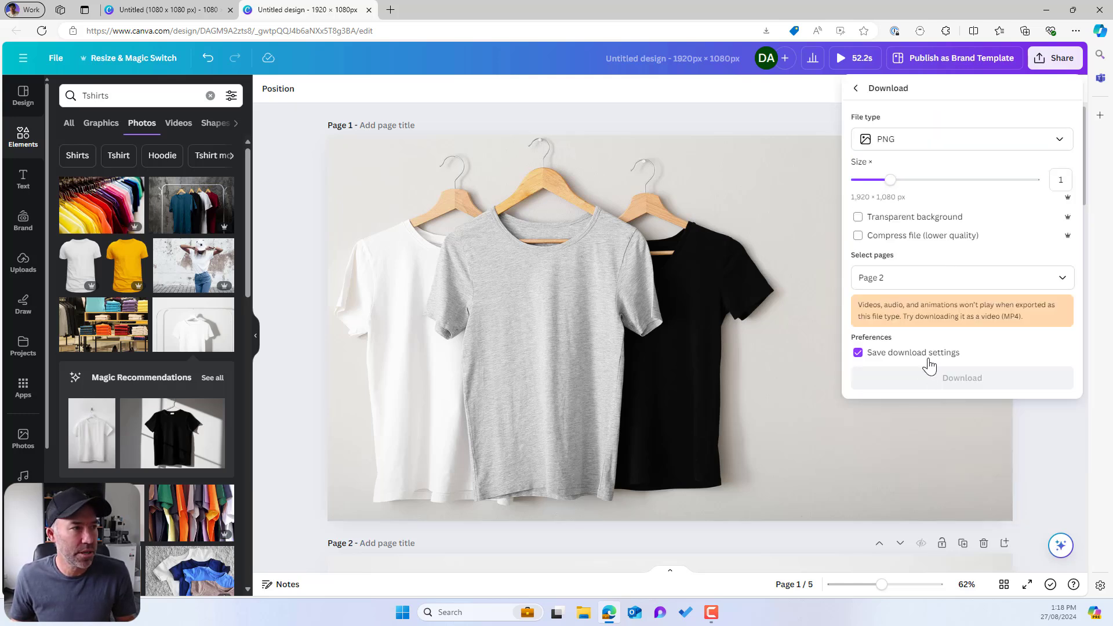
pyautogui.click(890, 278)
pyautogui.click(1053, 310)
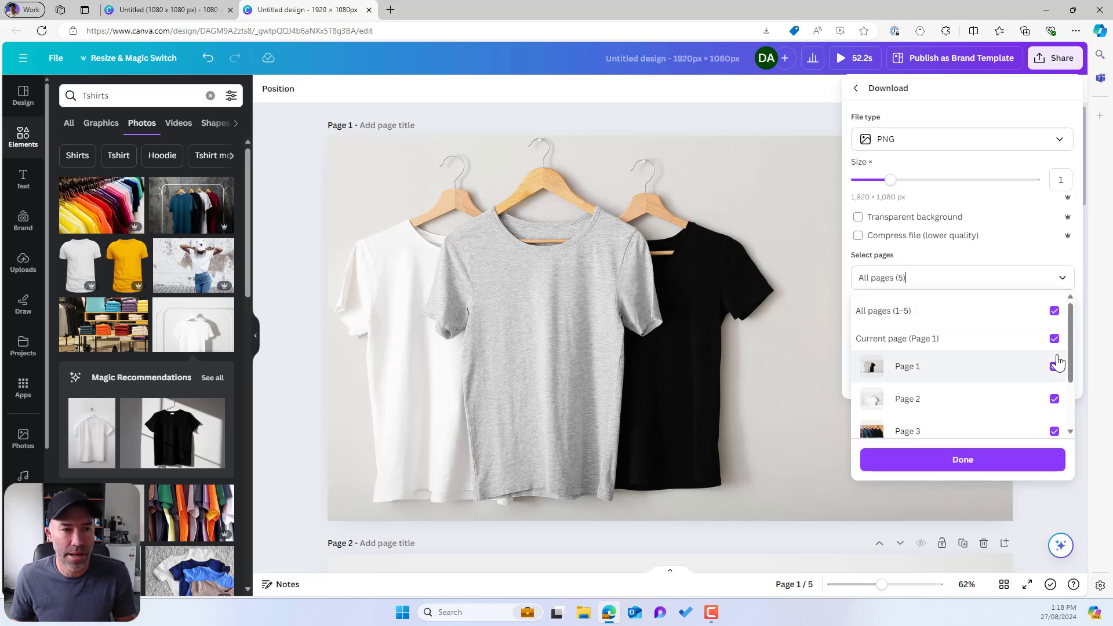
pyautogui.click(1054, 311)
pyautogui.click(1054, 367)
pyautogui.click(1023, 467)
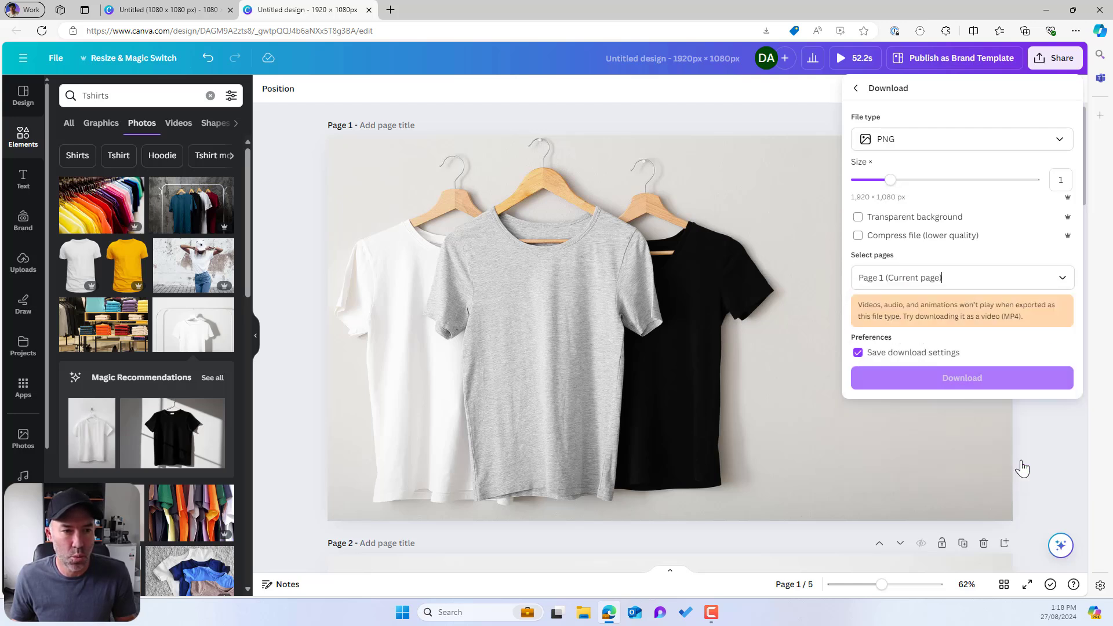
pyautogui.click(967, 380)
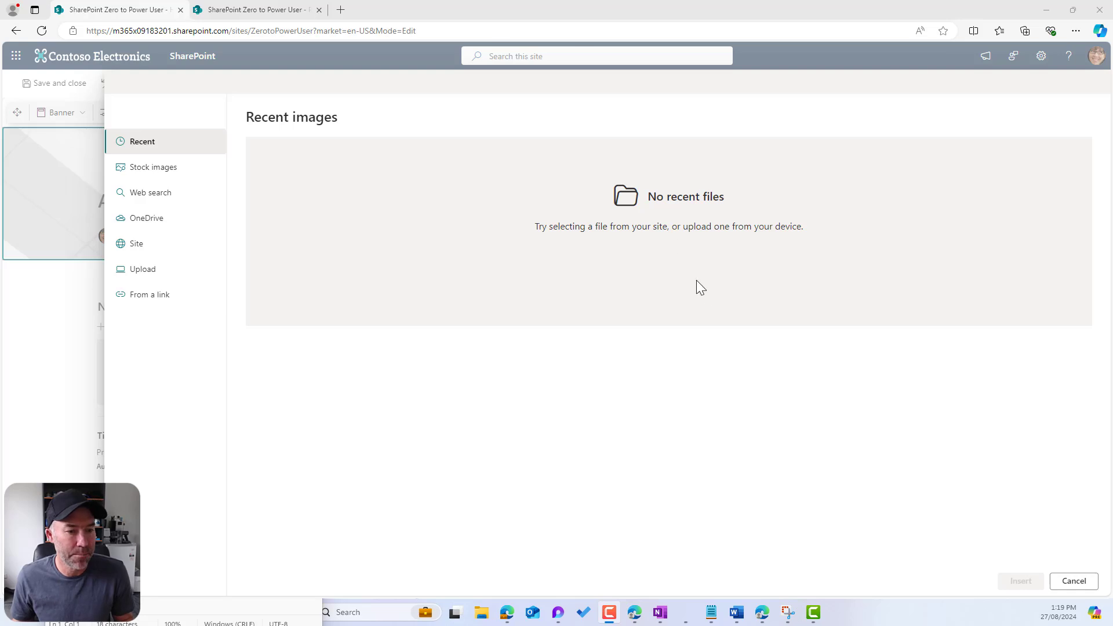
# Step: In the SharePoint home page, cancel the image picker and replace the banner and its full-width section with a One-third right section
pyautogui.click(1082, 585)
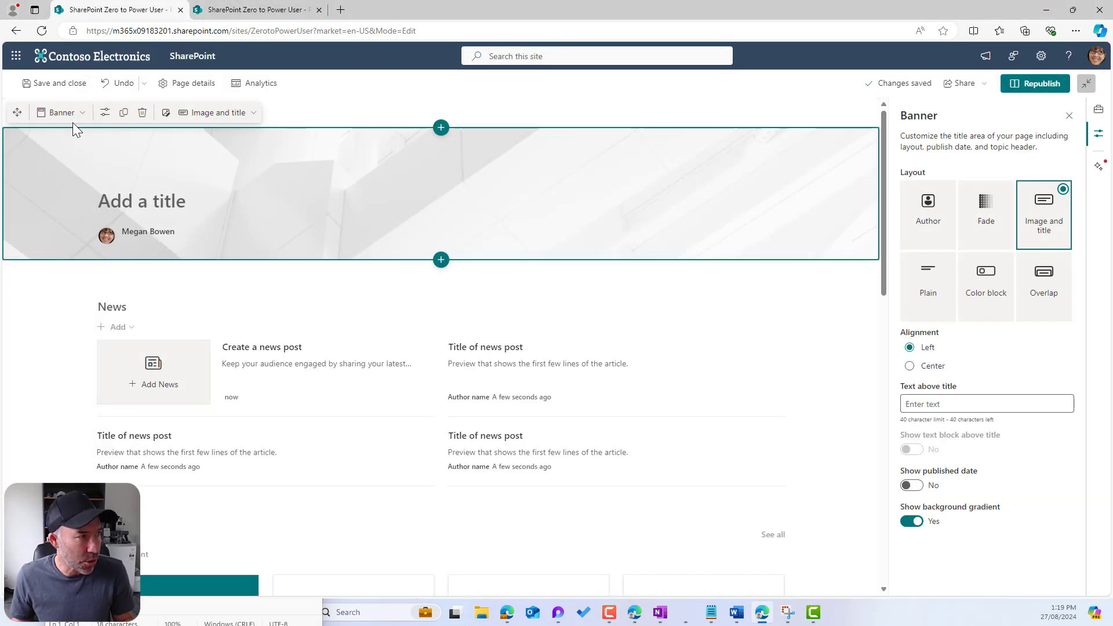
pyautogui.click(1070, 117)
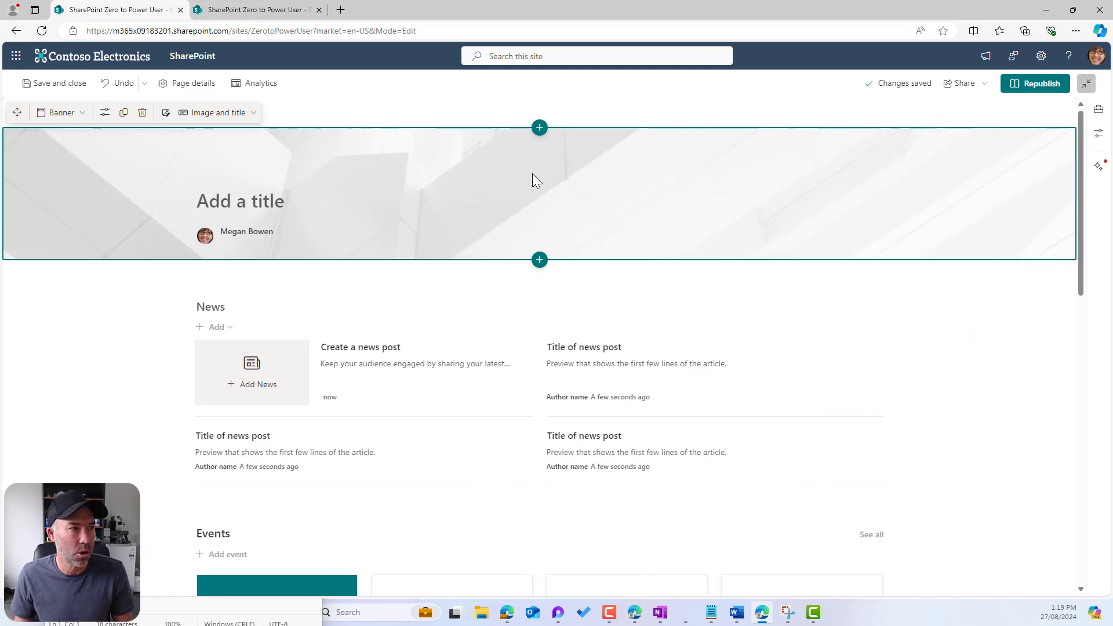
pyautogui.click(141, 113)
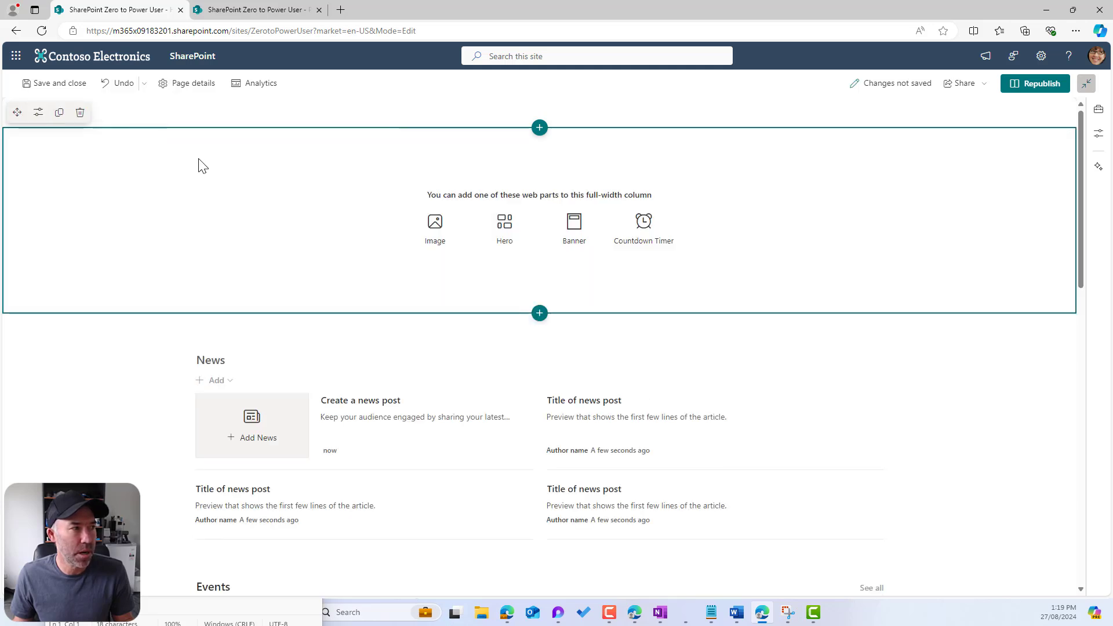
pyautogui.click(80, 112)
pyautogui.click(539, 116)
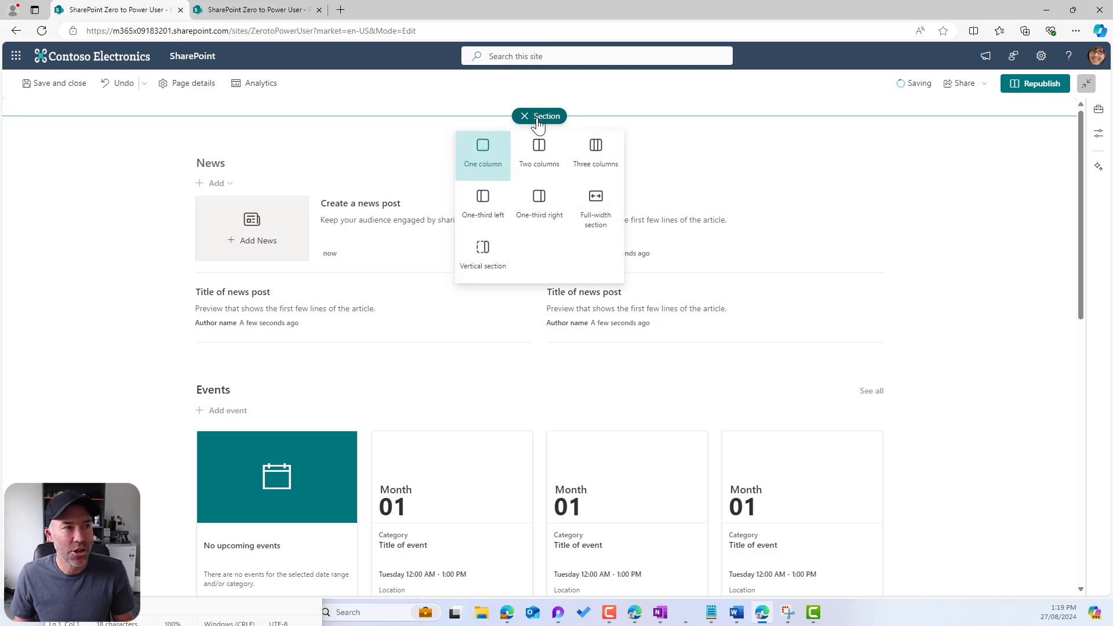
pyautogui.click(538, 222)
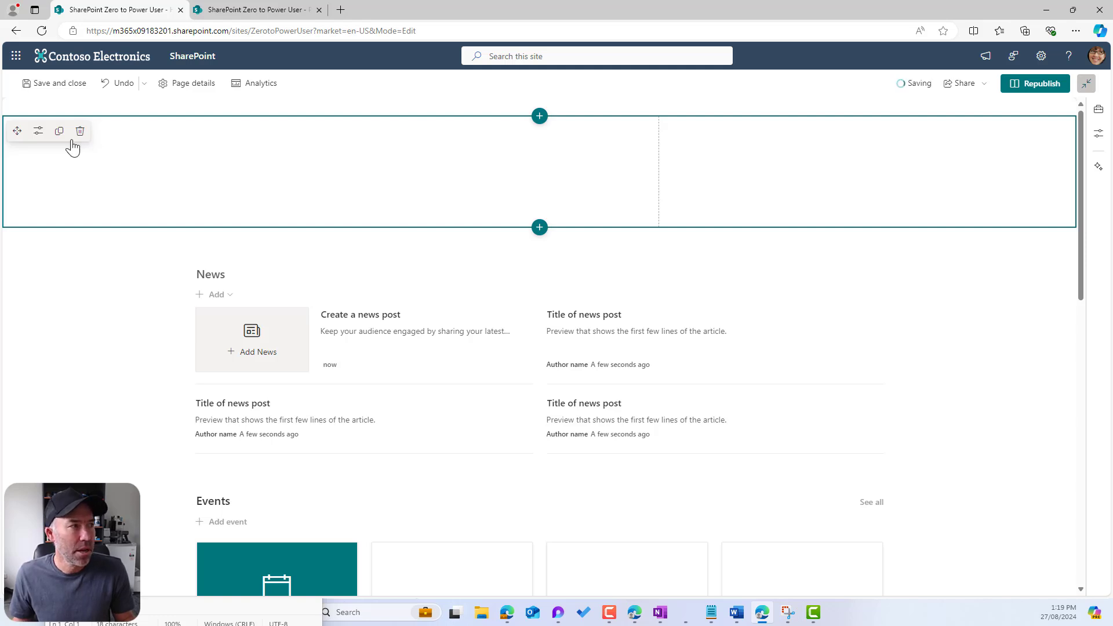
# Step: Upload the Untitled design (21) image as the new section's background
pyautogui.click(38, 131)
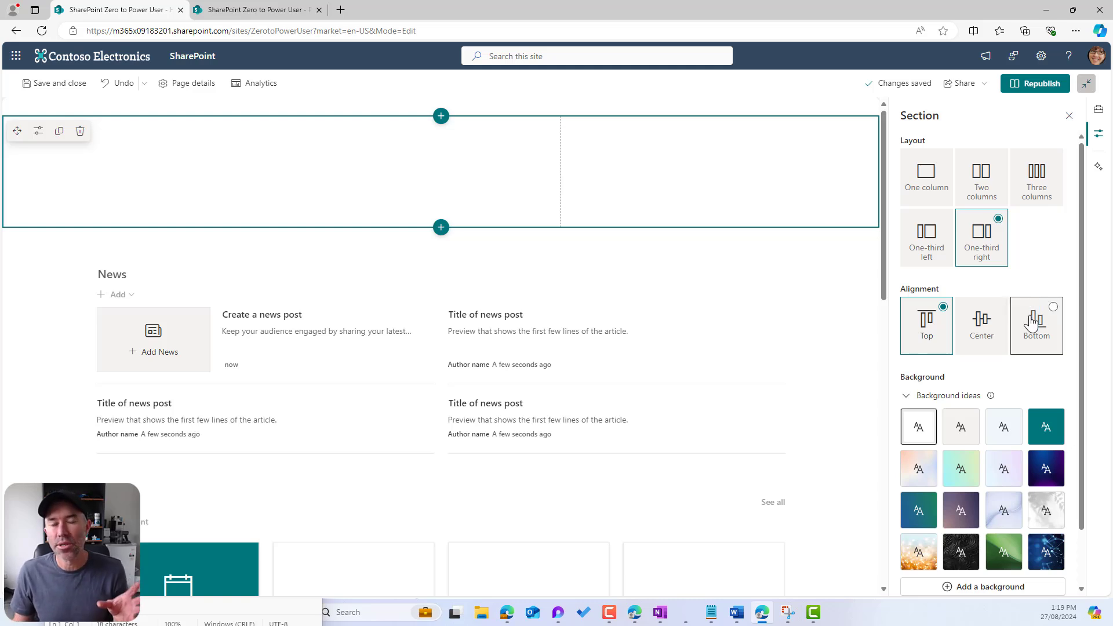
pyautogui.scroll(-1, 1031, 323)
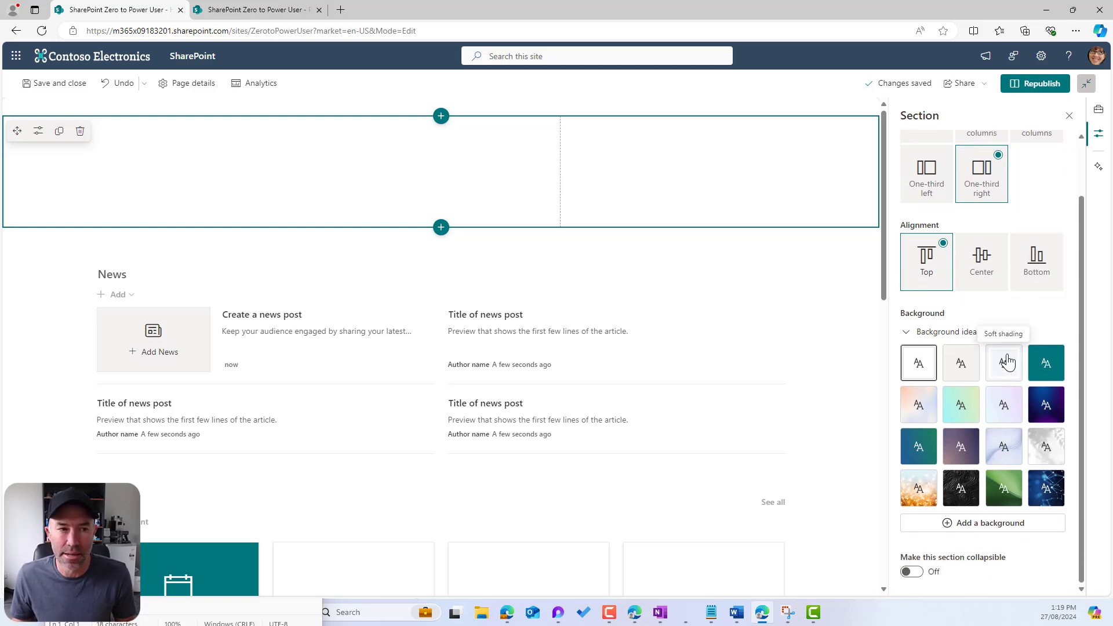
pyautogui.click(959, 529)
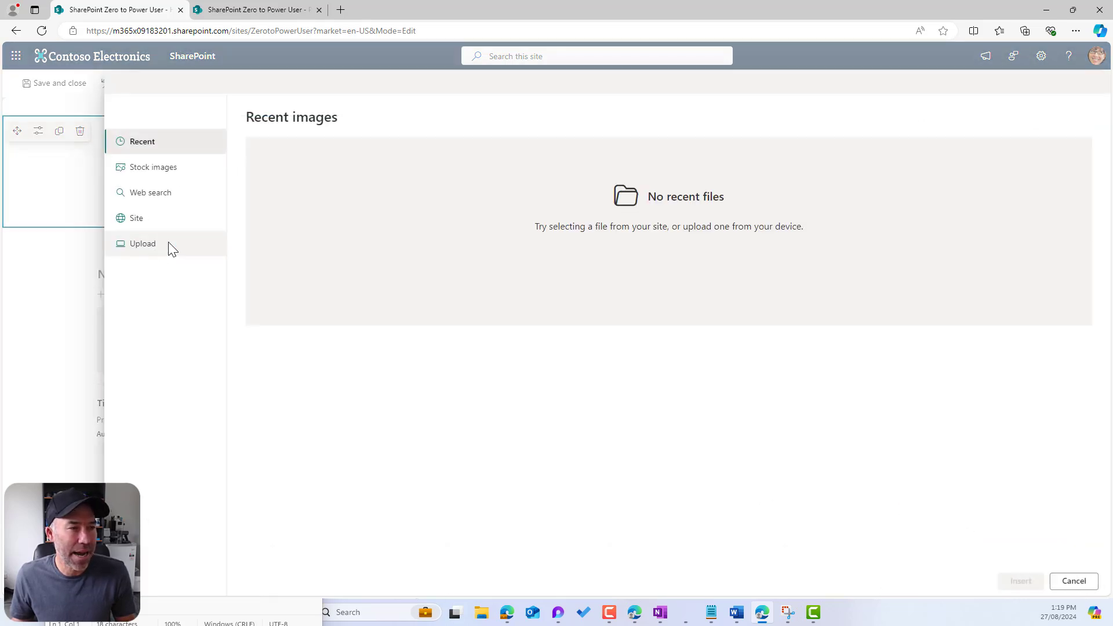
pyautogui.click(168, 243)
pyautogui.click(271, 141)
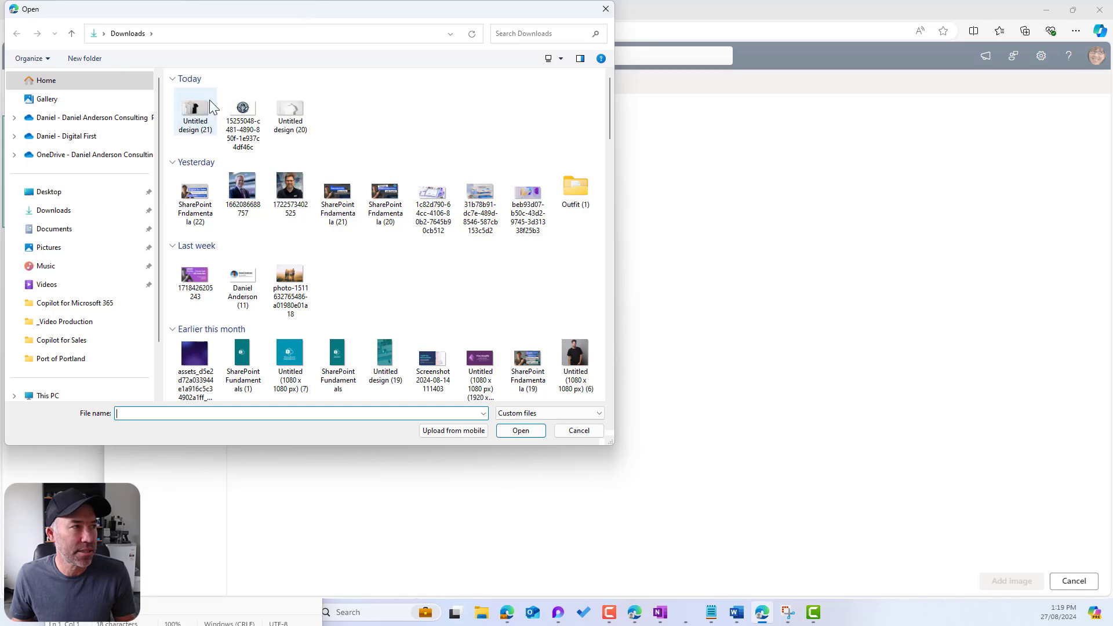
pyautogui.doubleClick(212, 107)
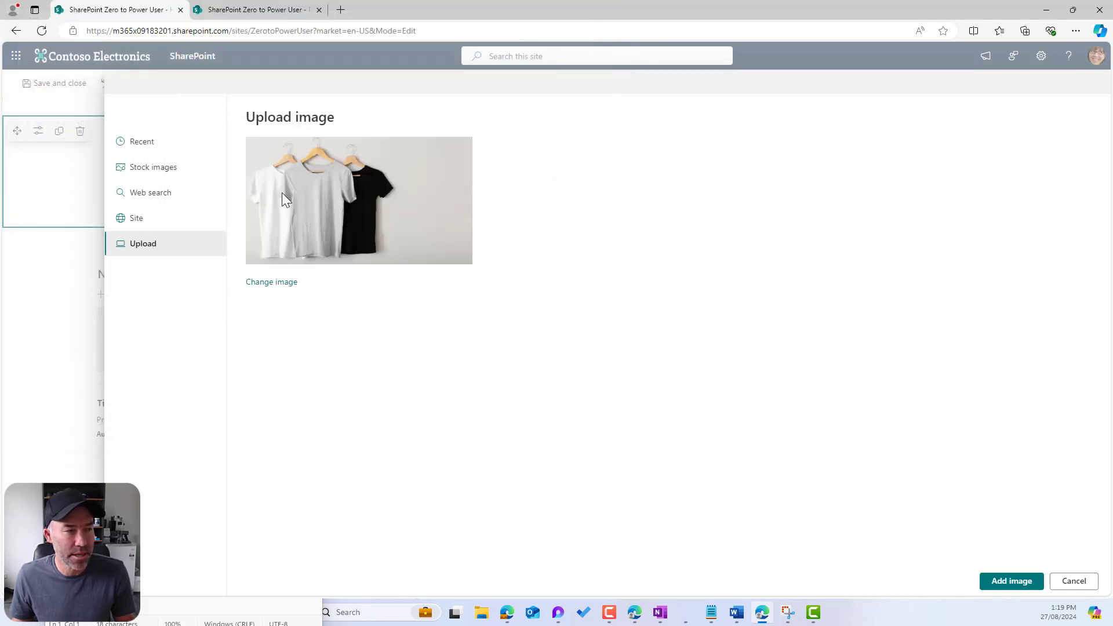
pyautogui.click(1010, 581)
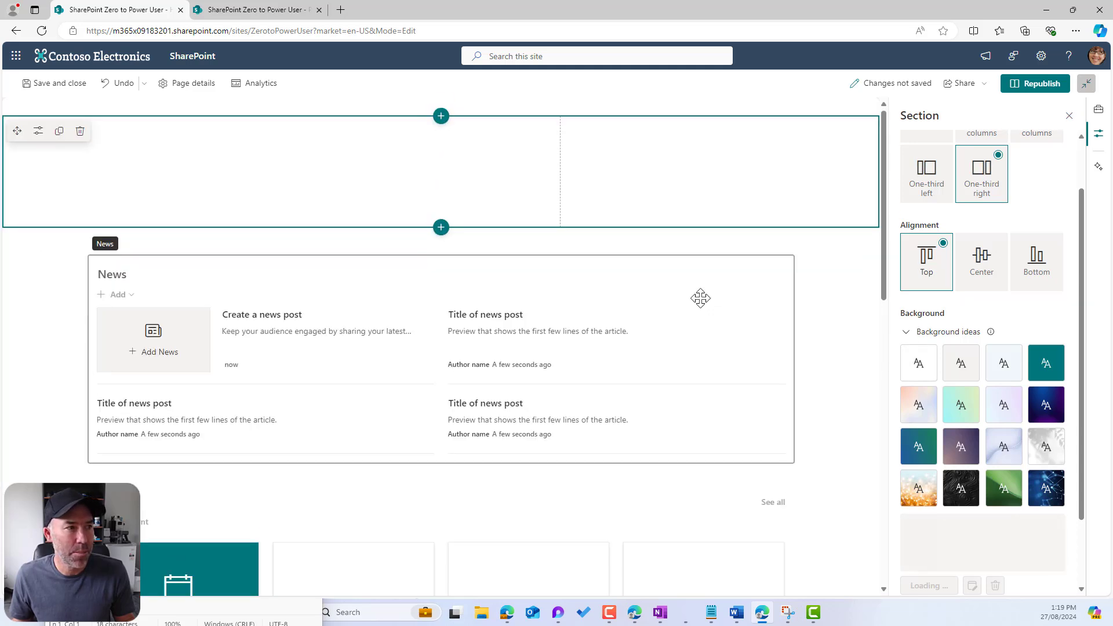
# Step: Edit the section's background image, try the Dramatic Cool and Cool Light filters, and apply Vivid Cool
pyautogui.moveTo(1082, 235); pyautogui.dragTo(1085, 174)
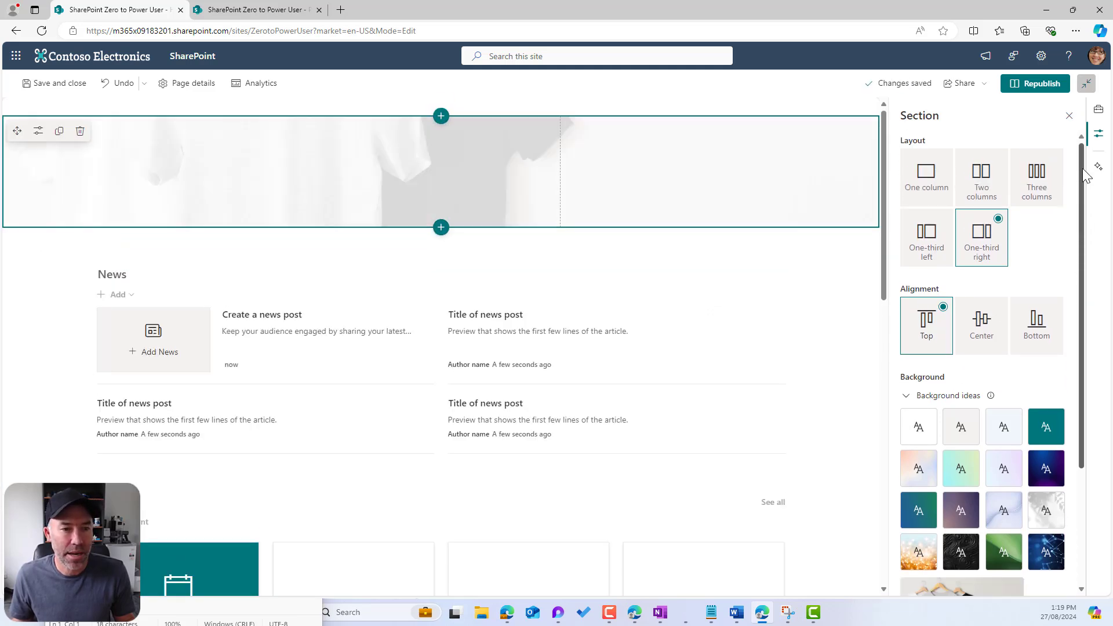
pyautogui.moveTo(1083, 216); pyautogui.dragTo(1081, 308)
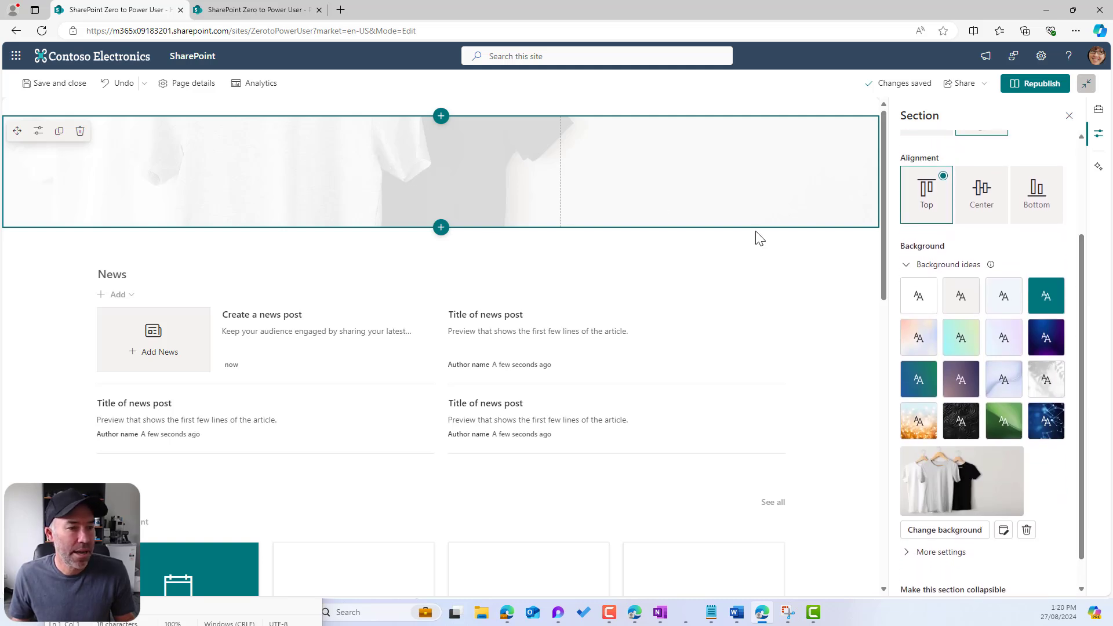
pyautogui.click(1004, 530)
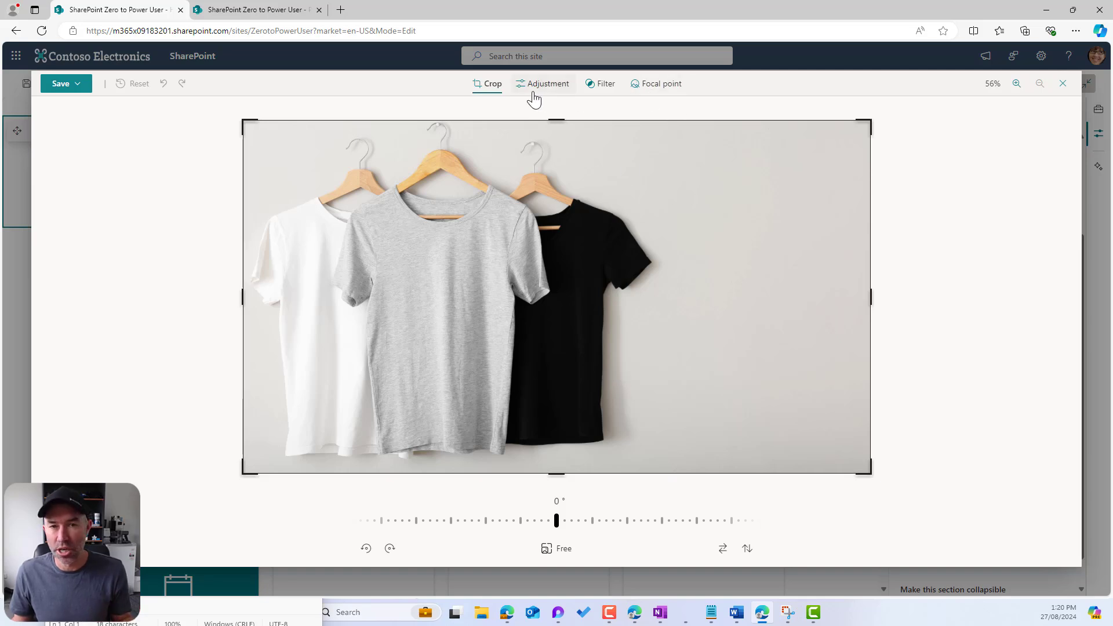
pyautogui.click(603, 86)
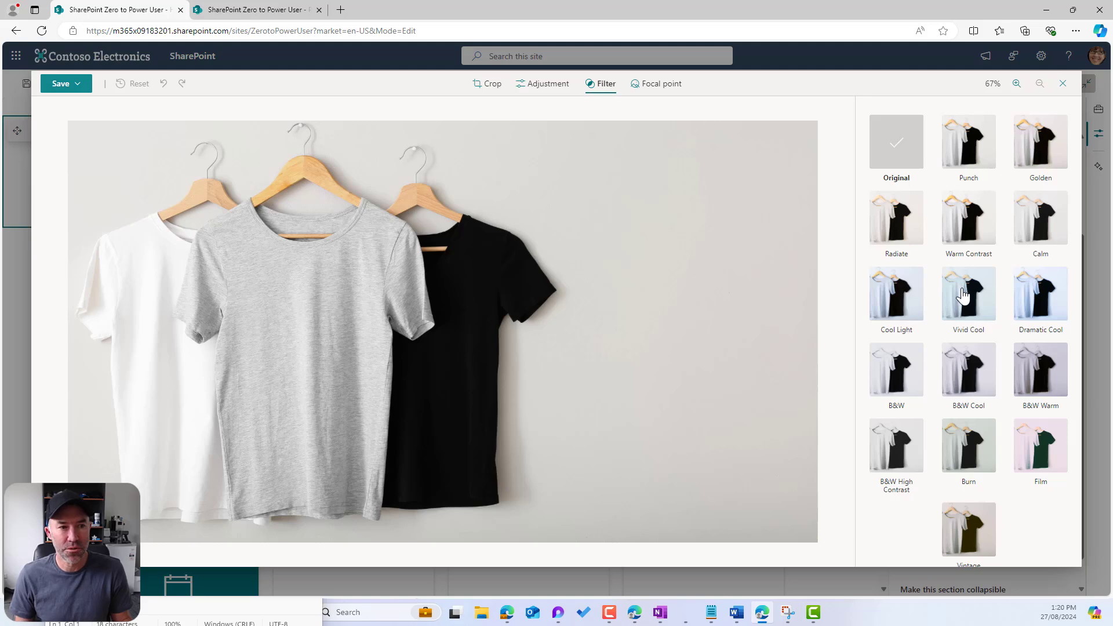
pyautogui.click(967, 305)
pyautogui.click(1037, 301)
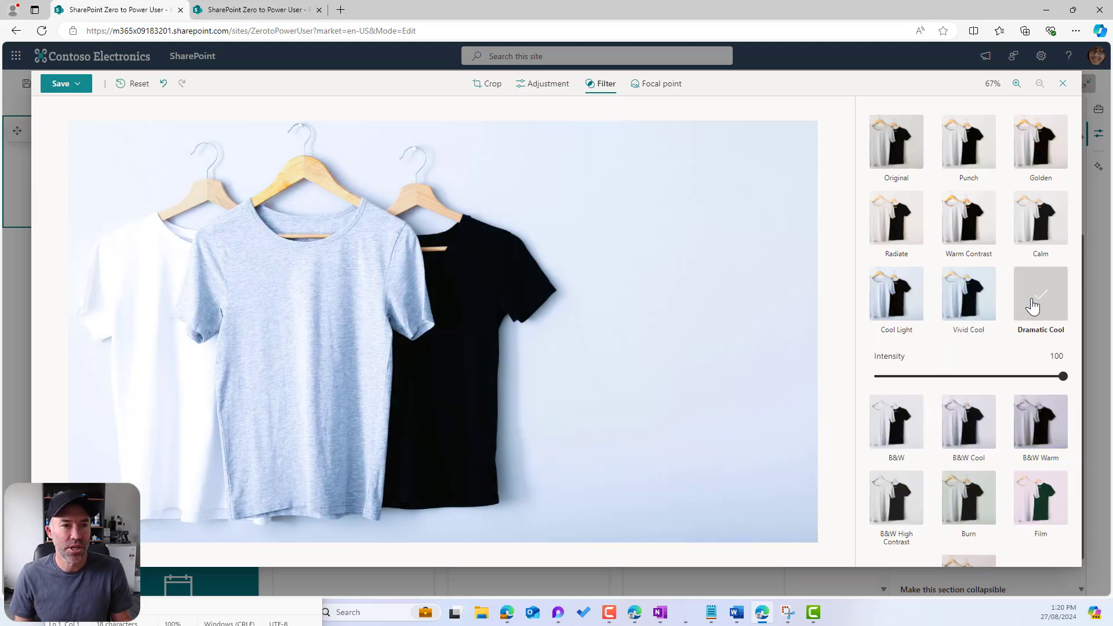
pyautogui.click(975, 311)
pyautogui.click(893, 311)
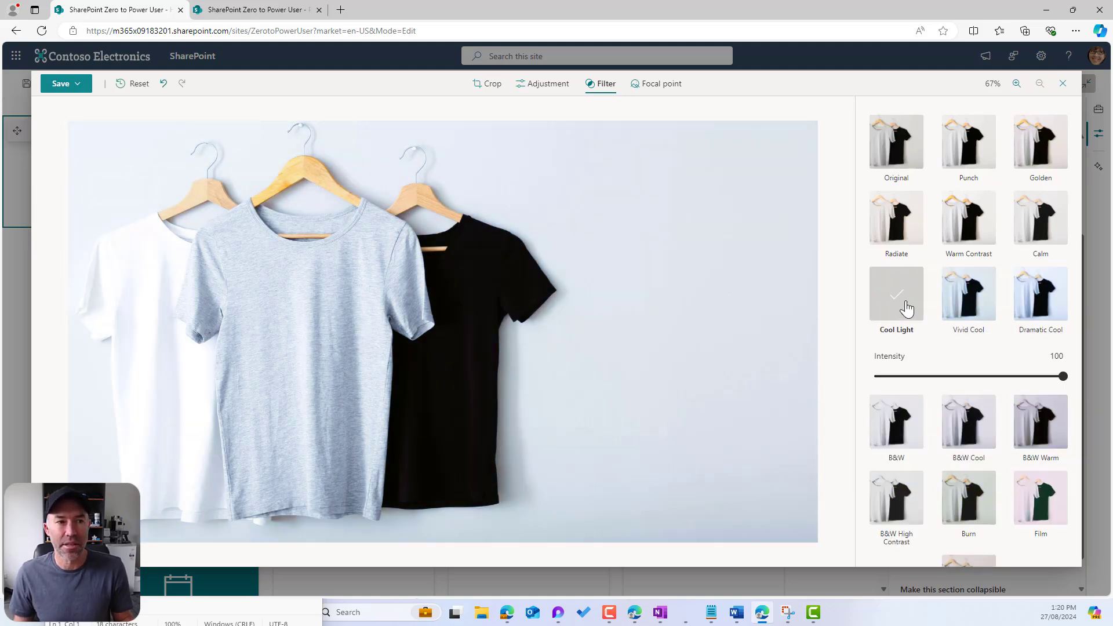
pyautogui.click(970, 307)
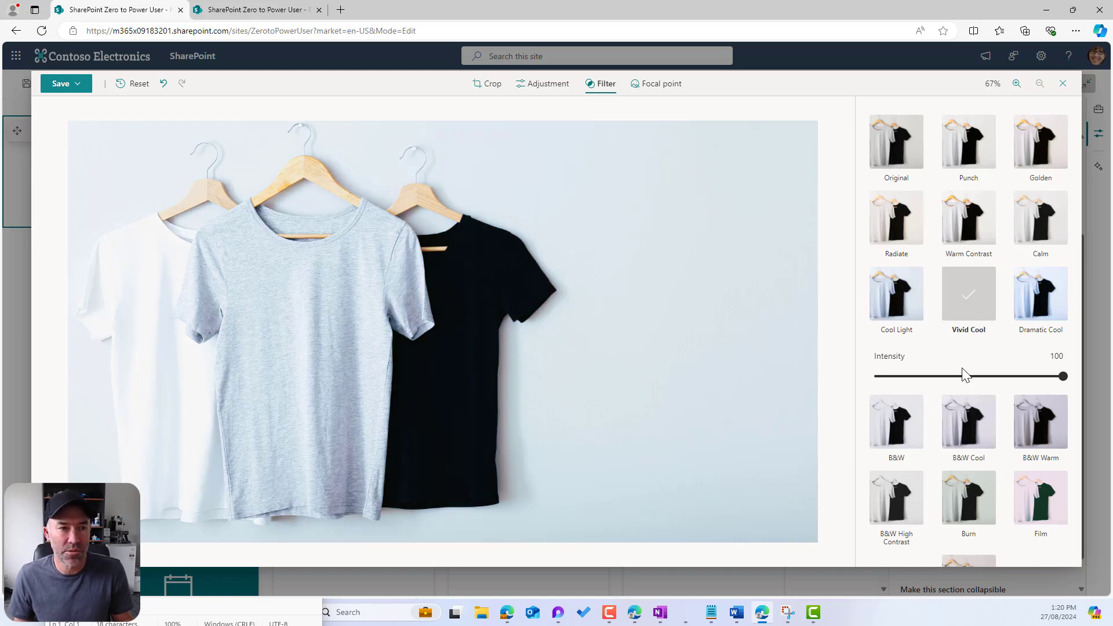
# Step: Move the background image's focal point up to just above the black T-shirt's shoulder and save the edited image
pyautogui.click(653, 88)
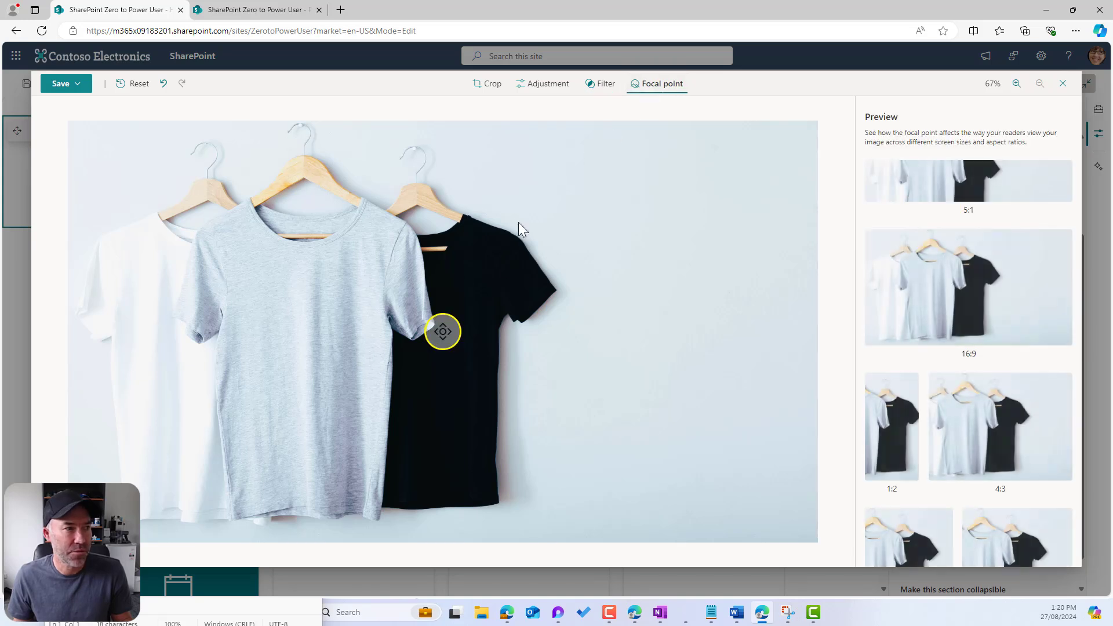
pyautogui.moveTo(450, 338); pyautogui.dragTo(464, 194)
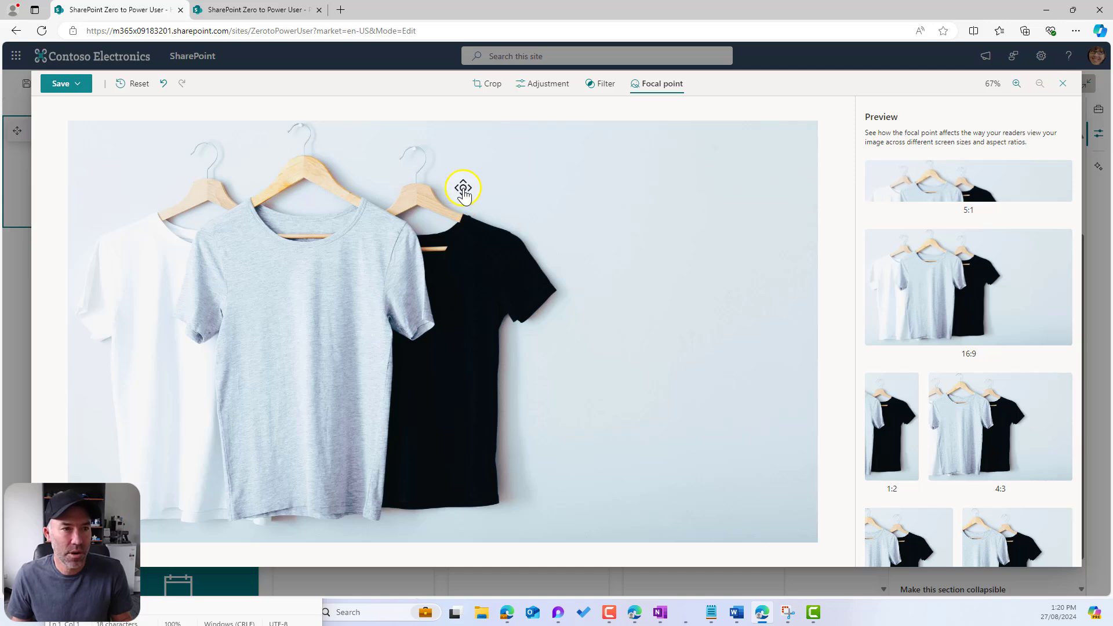
pyautogui.click(68, 91)
pyautogui.click(68, 103)
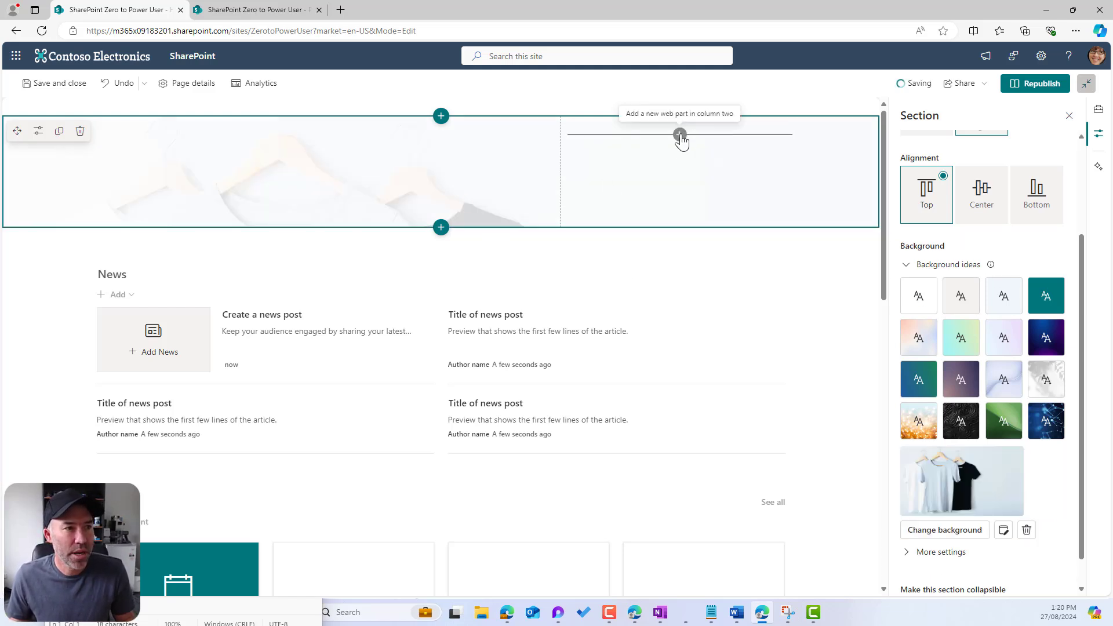
# Step: Add a Text web part in column two with the Heading 2 "New T-Shirt Product Line" and the "Get your point across..." paragraph below it
pyautogui.click(682, 136)
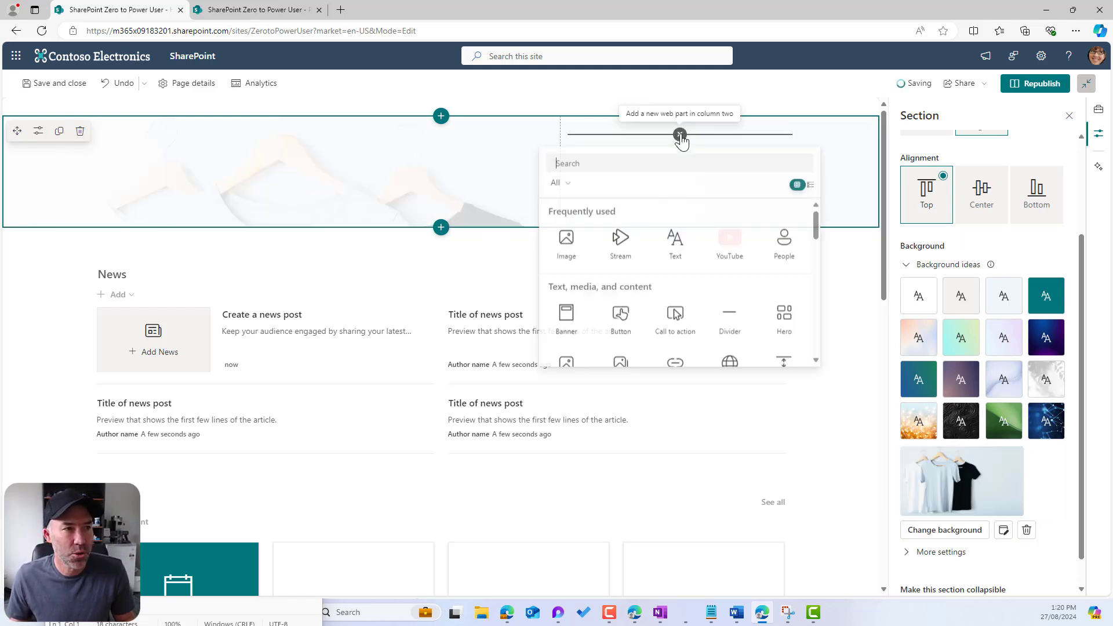
pyautogui.click(673, 243)
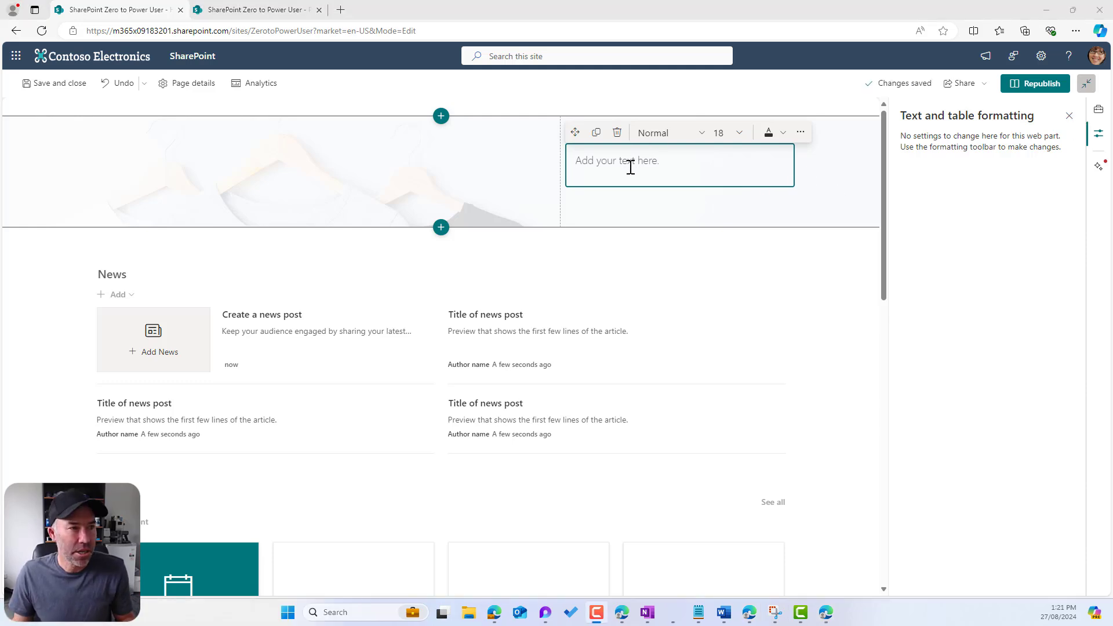
pyautogui.write('New T-Shirt Product Line')
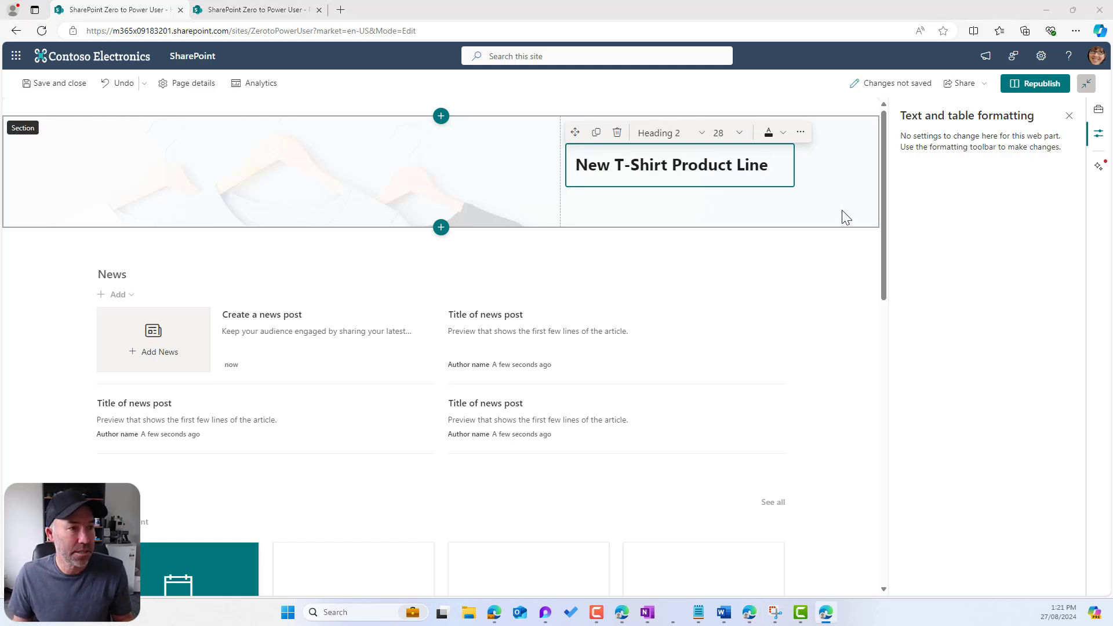
pyautogui.click(780, 170)
pyautogui.press('Return')
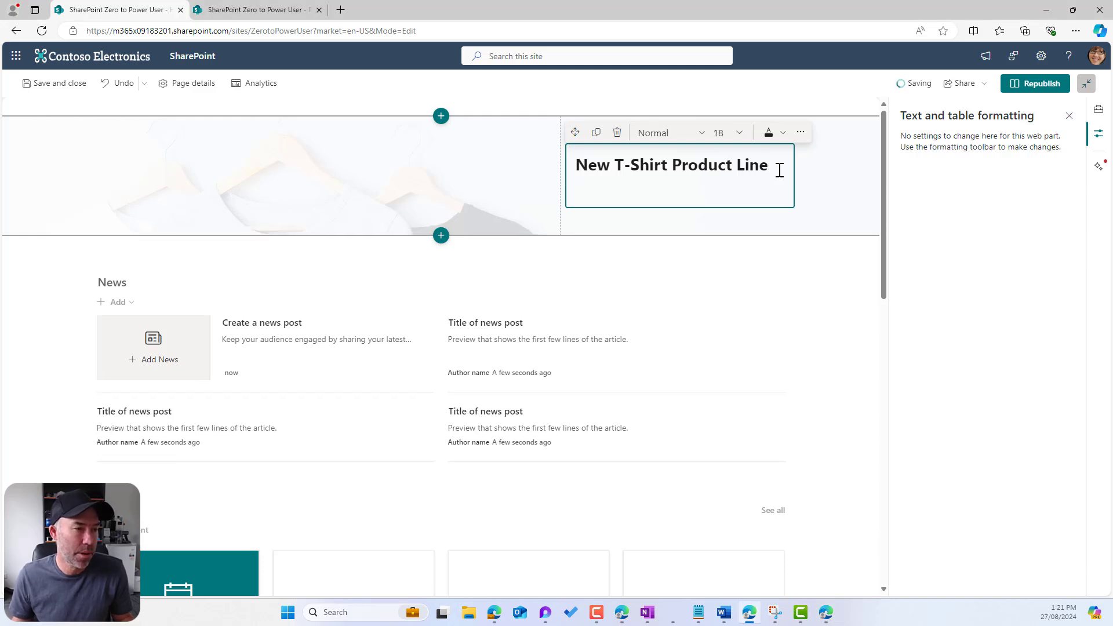
pyautogui.write('Get your point across, tell a story, or connect with people in a style that suits you. Add an image if you want. Then, see it come to life in different layouts to help you make your page as beautiful and effective as possible.')
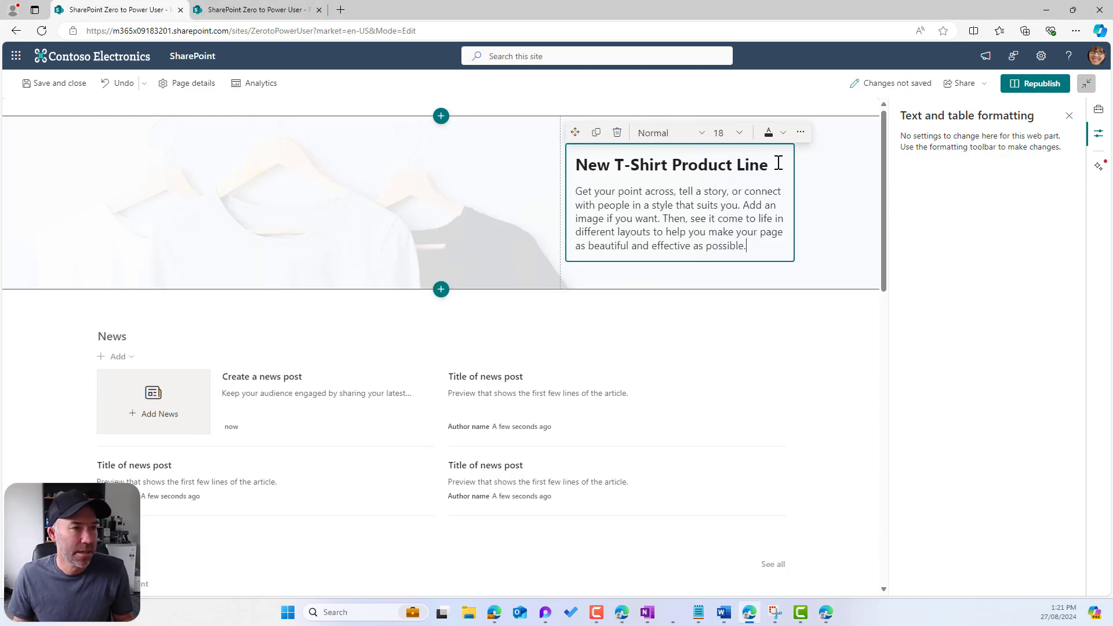
# Step: Set the font size of the "New T-Shirt Product Line" heading to 36
pyautogui.moveTo(779, 163); pyautogui.dragTo(569, 167)
pyautogui.click(661, 134)
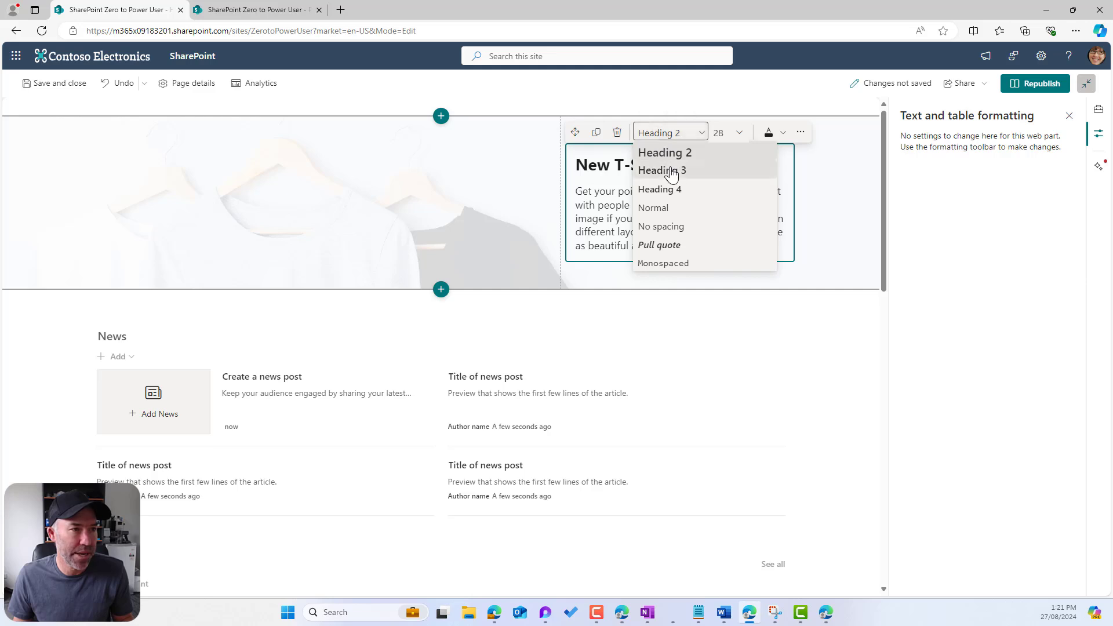
pyautogui.click(738, 134)
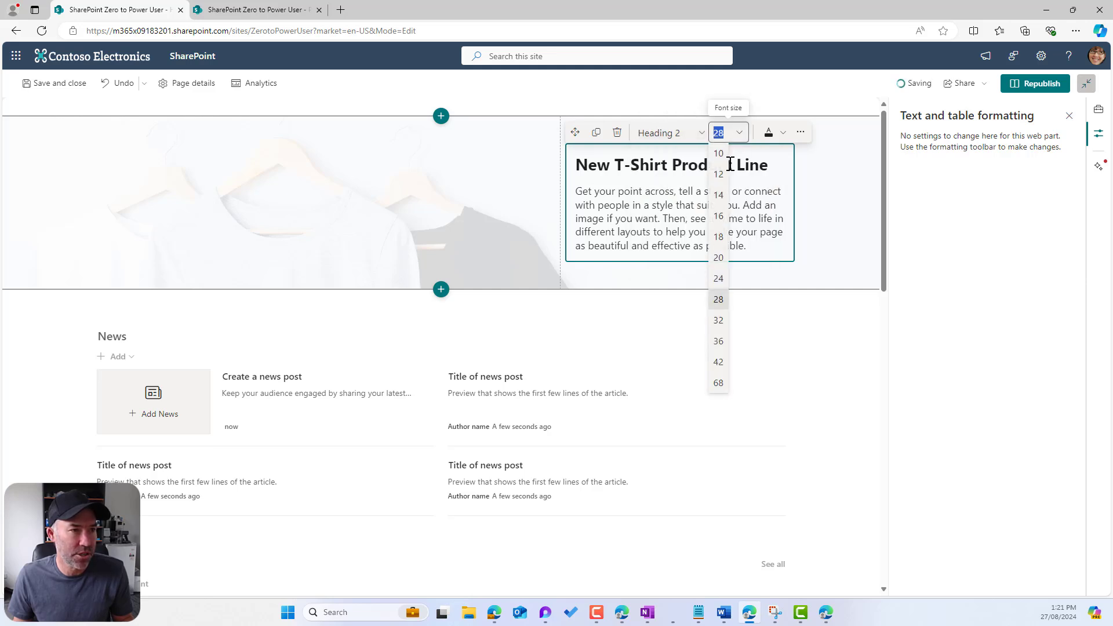
pyautogui.click(718, 341)
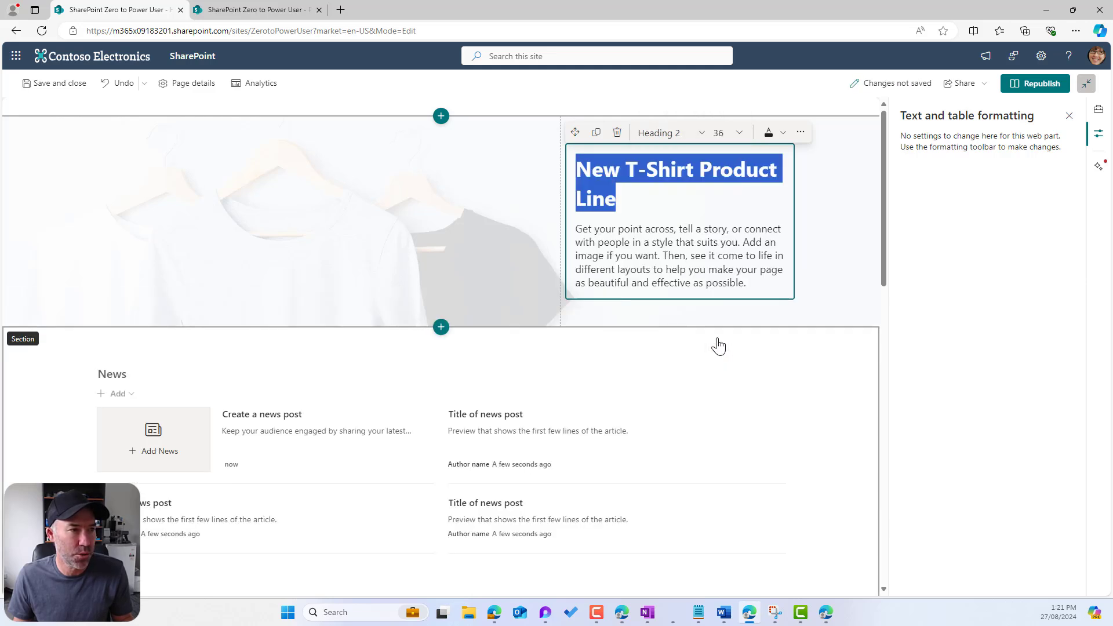
pyautogui.click(677, 243)
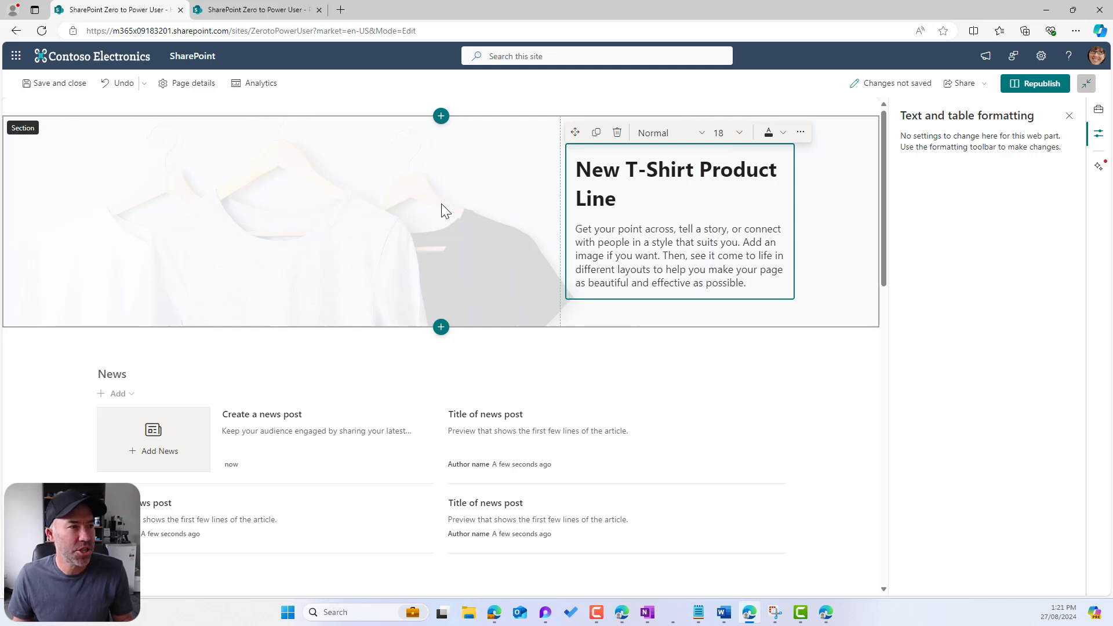
# Step: Lower the overlay opacity of the T-shirt section's background image to 17
pyautogui.click(83, 171)
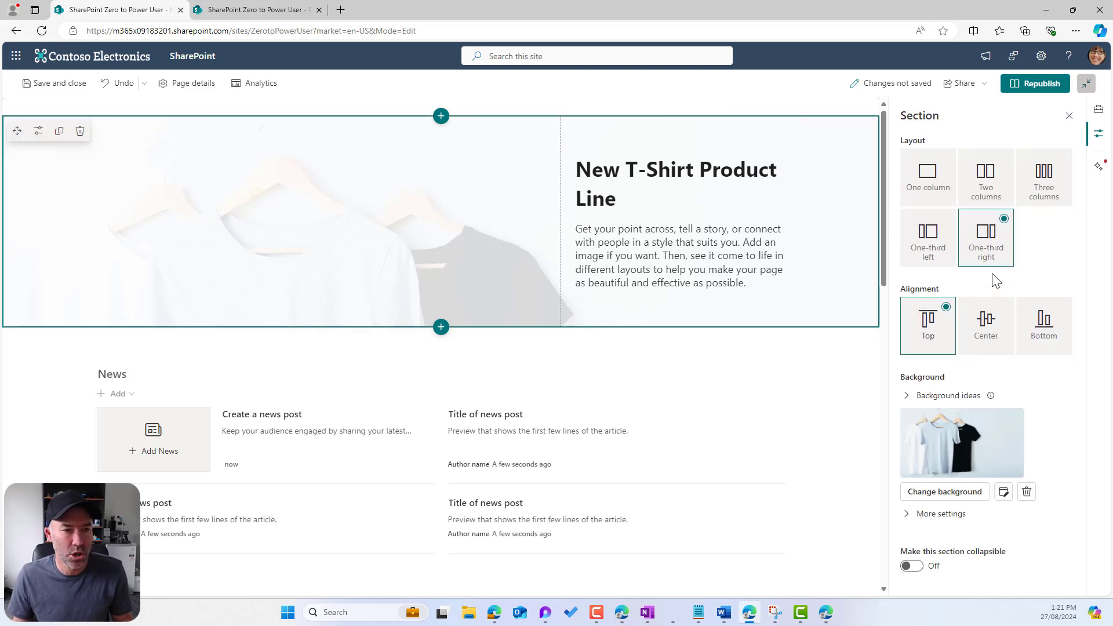
pyautogui.click(928, 514)
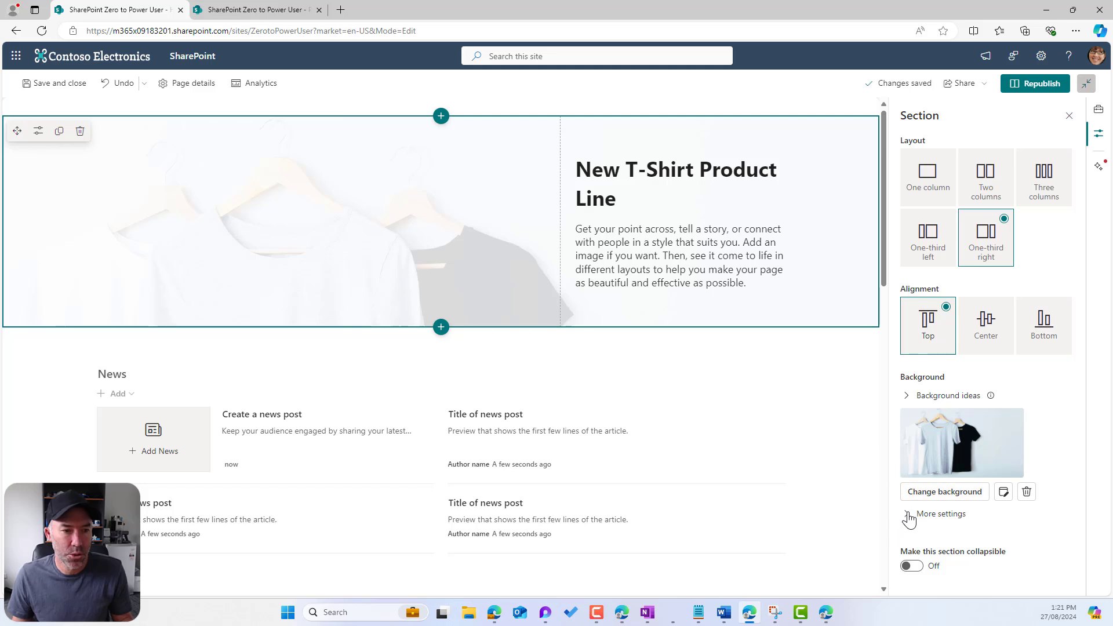
pyautogui.scroll(-3, 1017, 406)
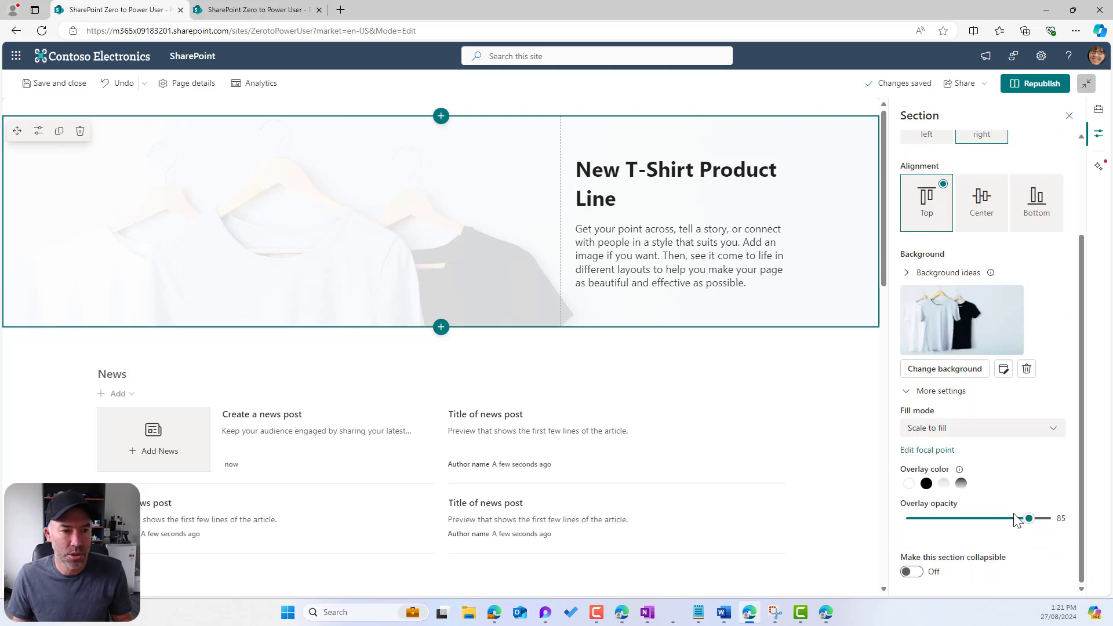
pyautogui.moveTo(1030, 522); pyautogui.dragTo(931, 524)
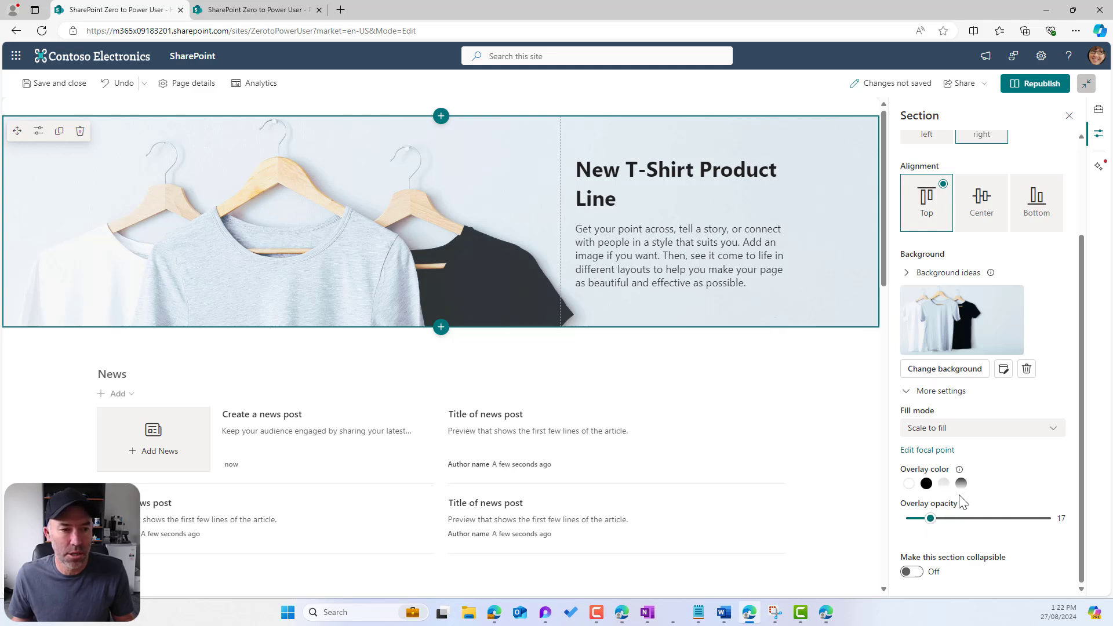
# Step: Enlarge the "New T-Shirt Product Line" heading to font size 42 and close the text formatting pane
pyautogui.click(618, 204)
pyautogui.moveTo(618, 204); pyautogui.dragTo(580, 174)
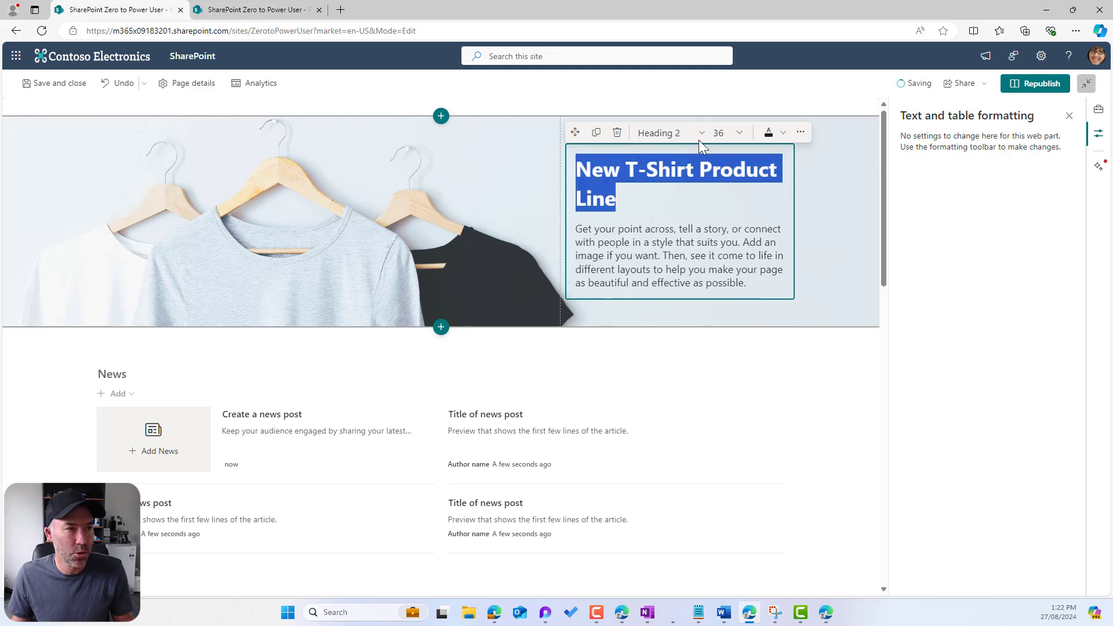
pyautogui.click(739, 132)
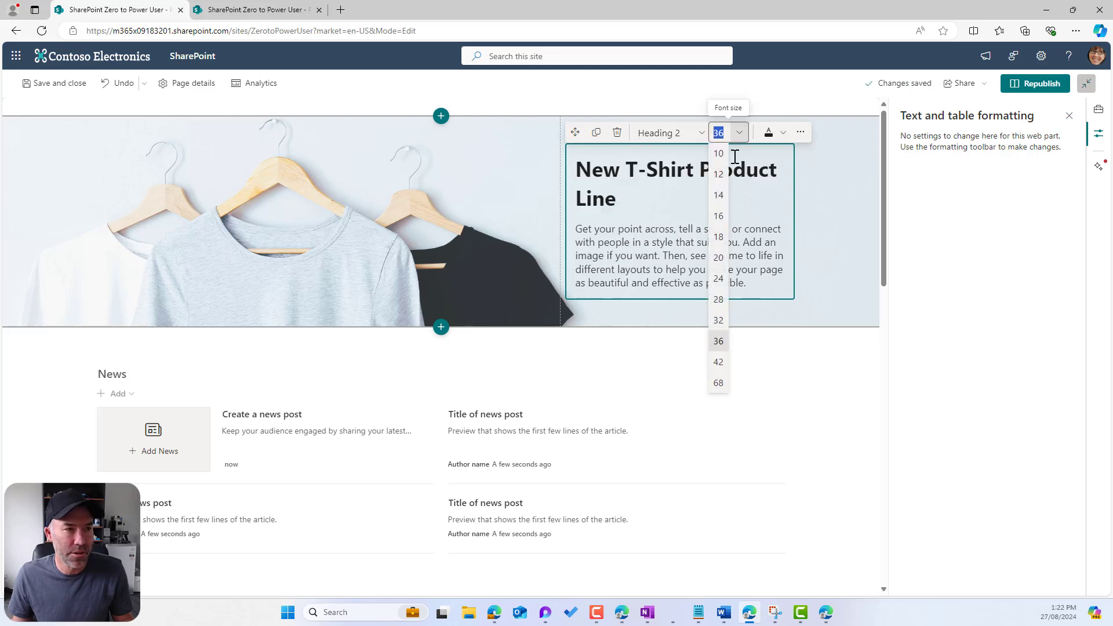
pyautogui.click(722, 363)
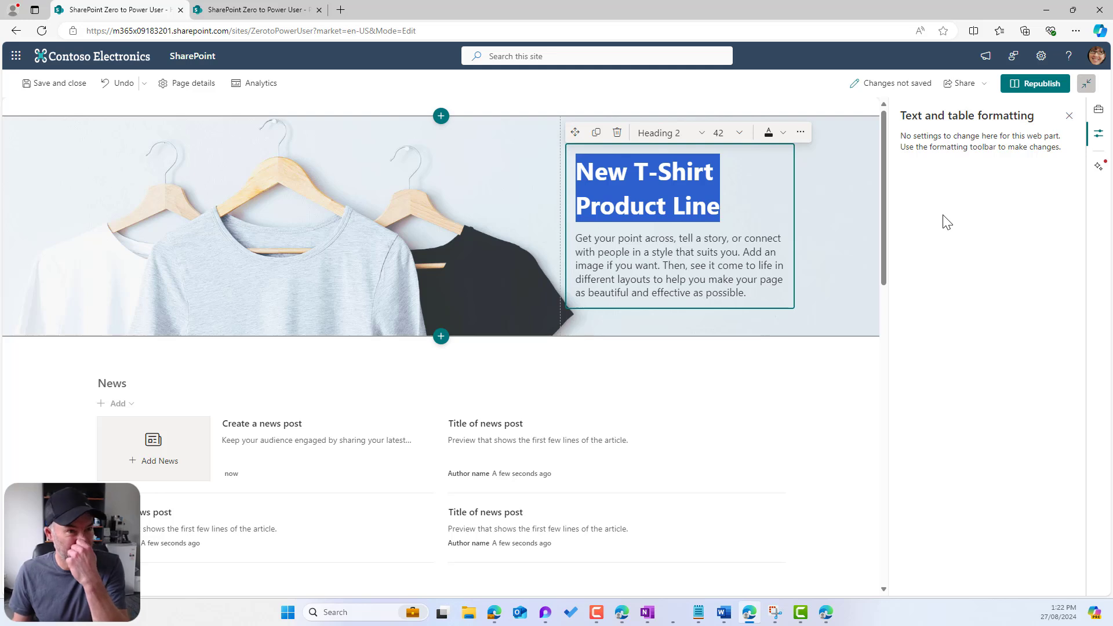
pyautogui.click(1069, 115)
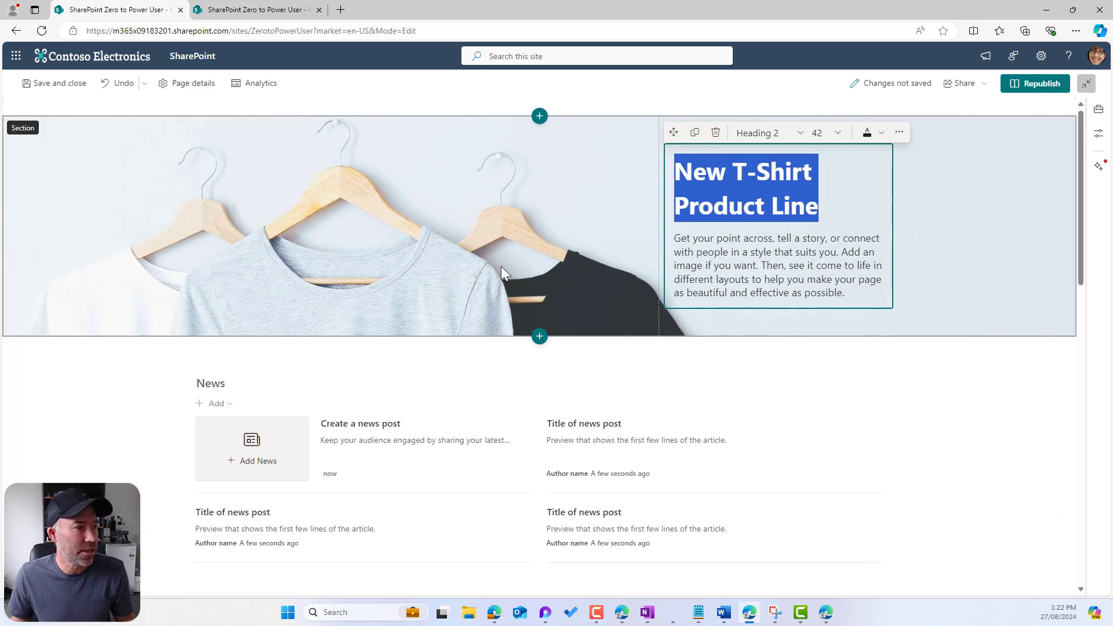
# Step: Add a three-column section between the T-shirt section and the News section, and look over its layout, alignment and background settings
pyautogui.click(979, 362)
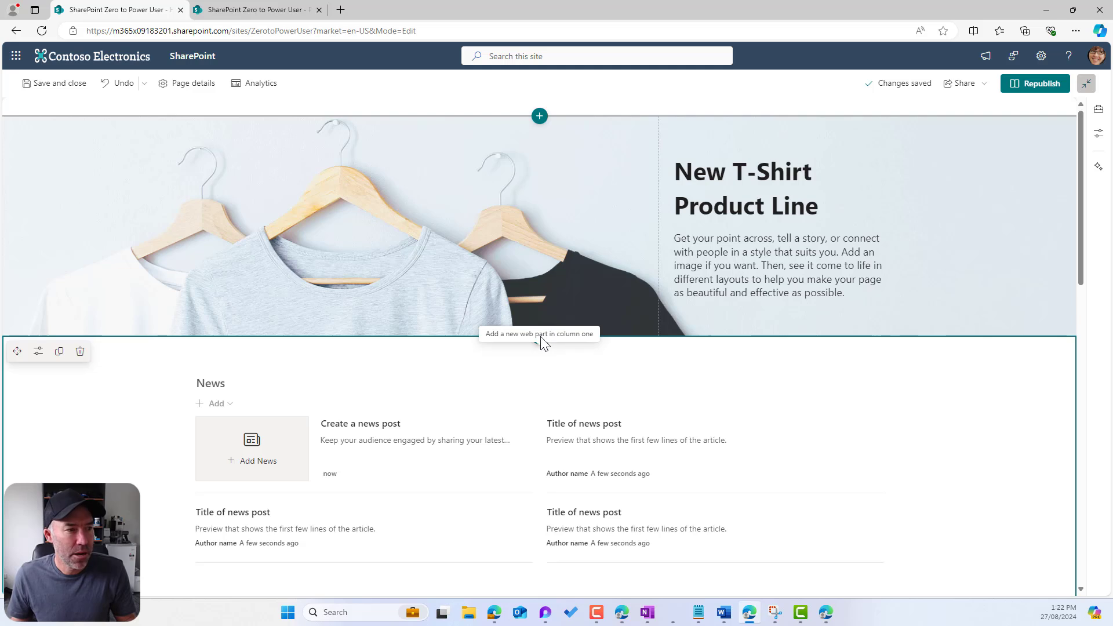
pyautogui.scroll(-1, 787, 361)
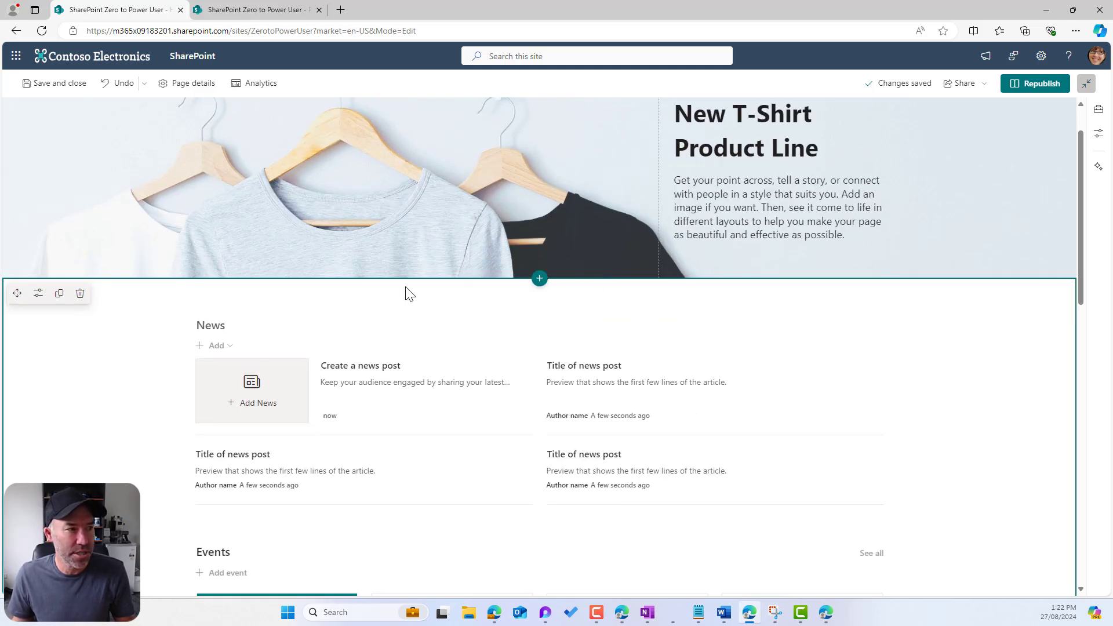
pyautogui.click(544, 282)
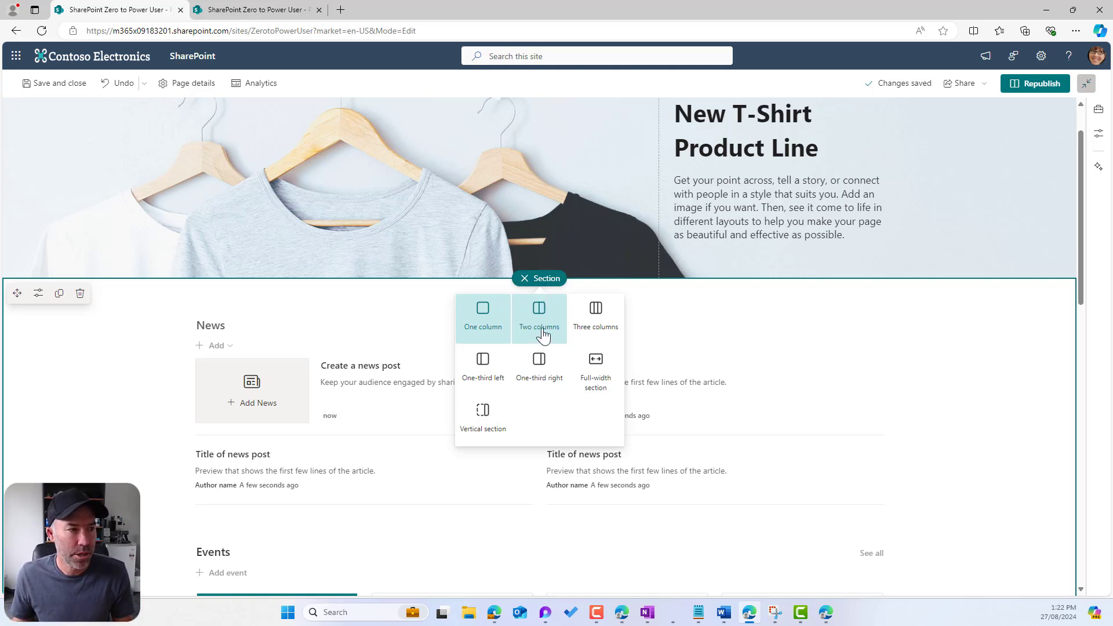
pyautogui.click(609, 325)
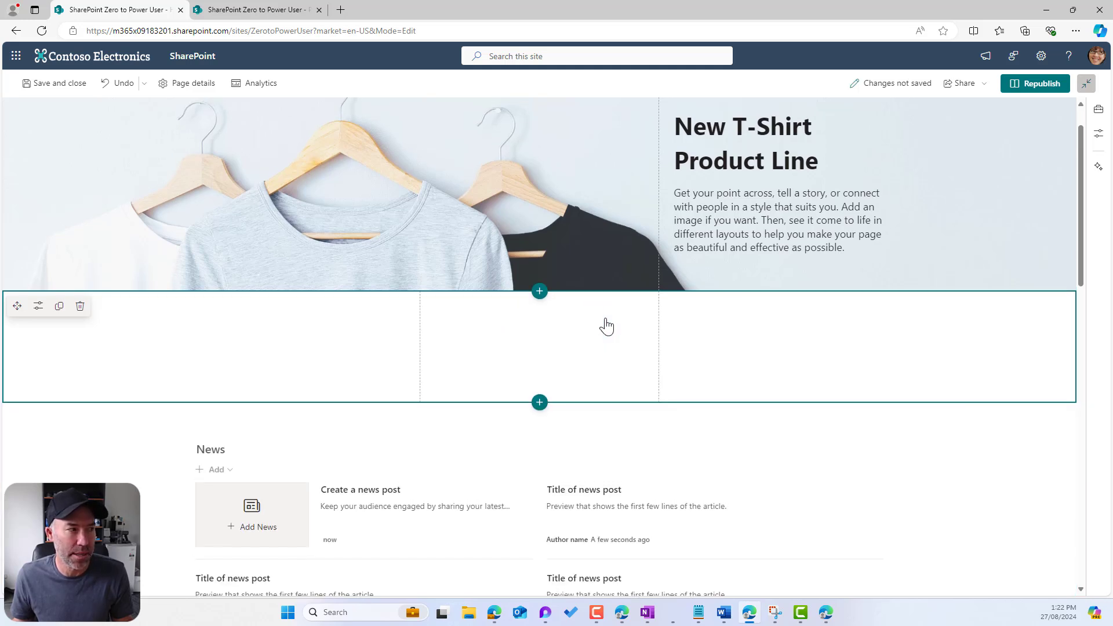
pyautogui.click(38, 305)
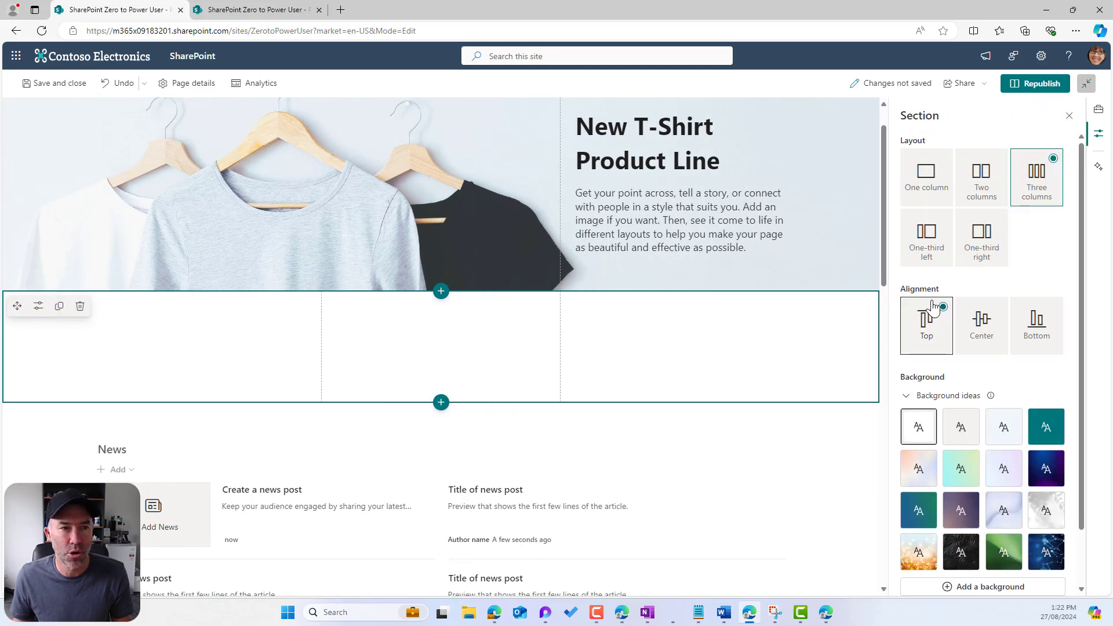
pyautogui.scroll(-2, 977, 270)
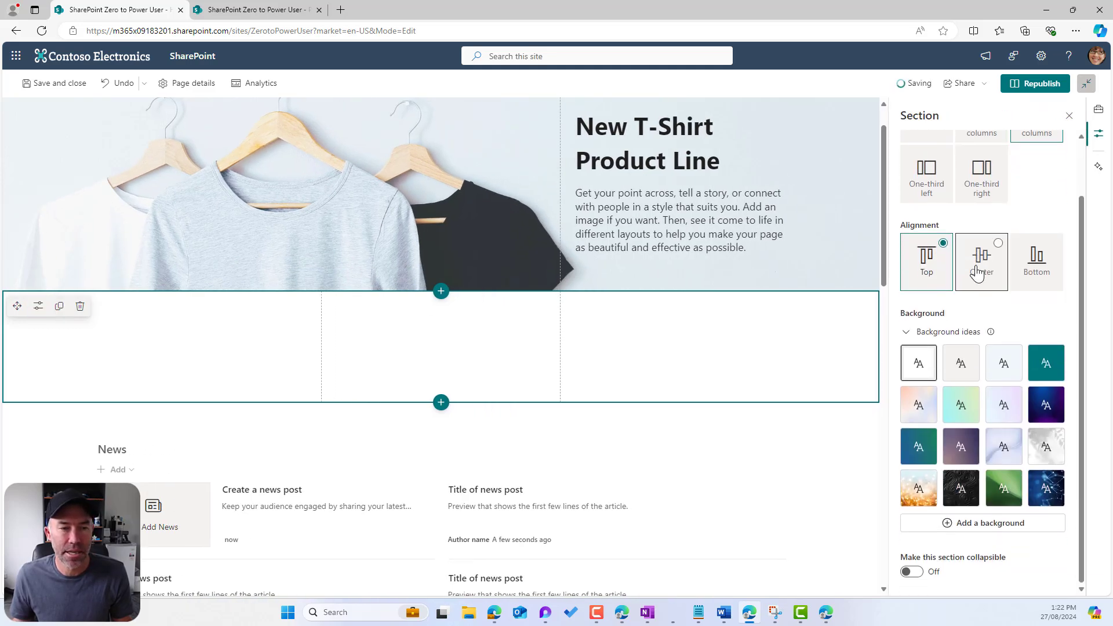
pyautogui.scroll(2, 978, 271)
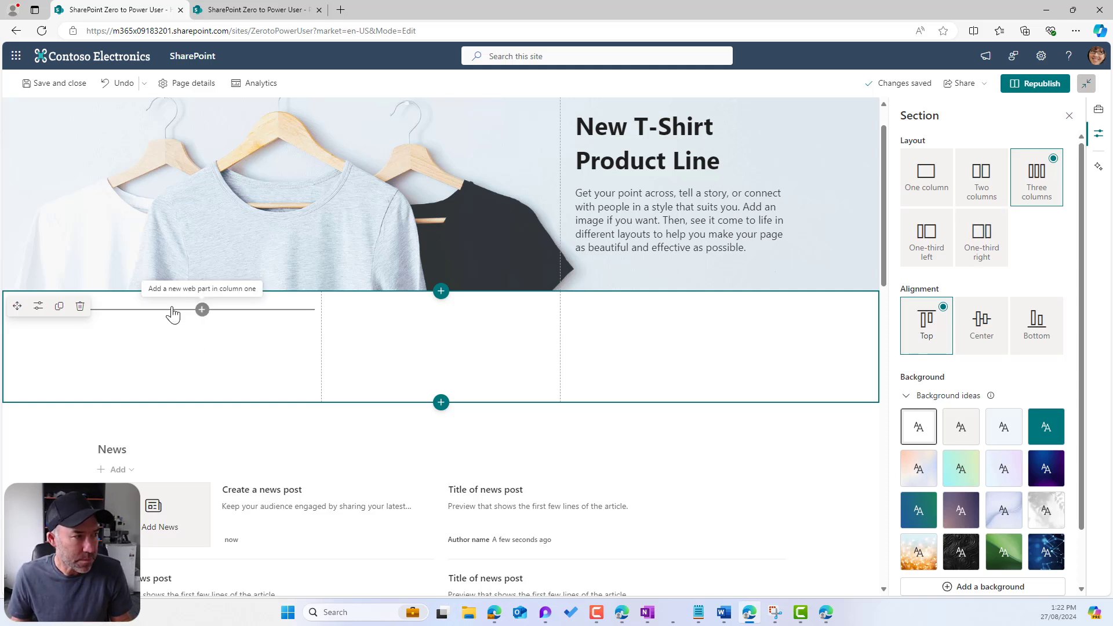
# Step: Add an Image web part to column one of the three-column section without choosing an image
pyautogui.click(176, 320)
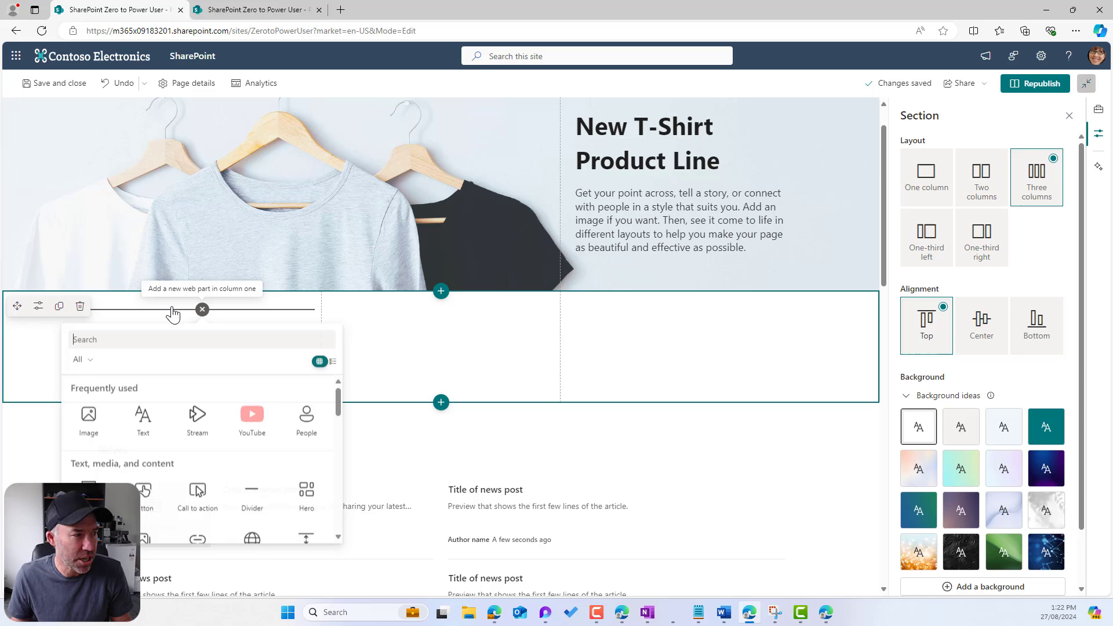
pyautogui.click(88, 417)
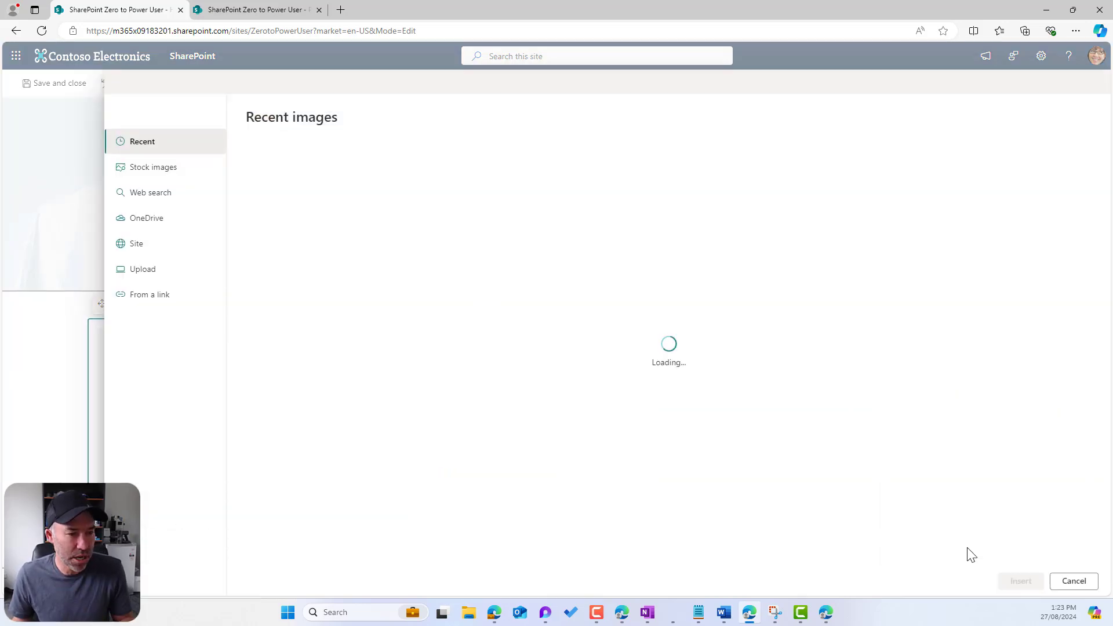
pyautogui.click(1079, 581)
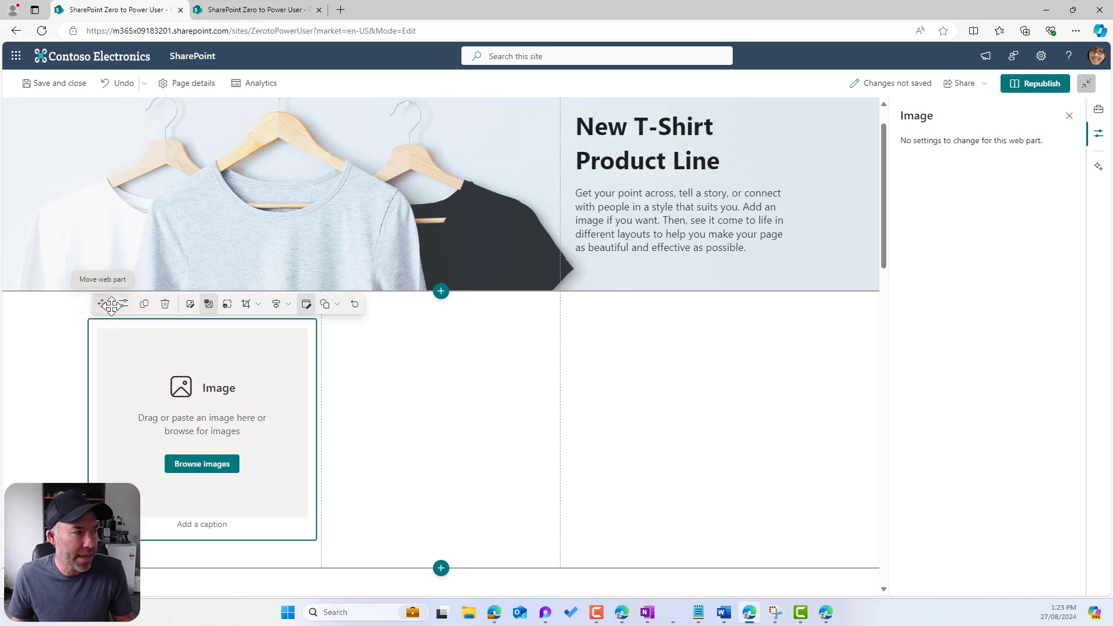
# Step: Duplicate the empty Image web part twice, placing one copy in column two and the other in column three
pyautogui.click(143, 304)
pyautogui.click(127, 338)
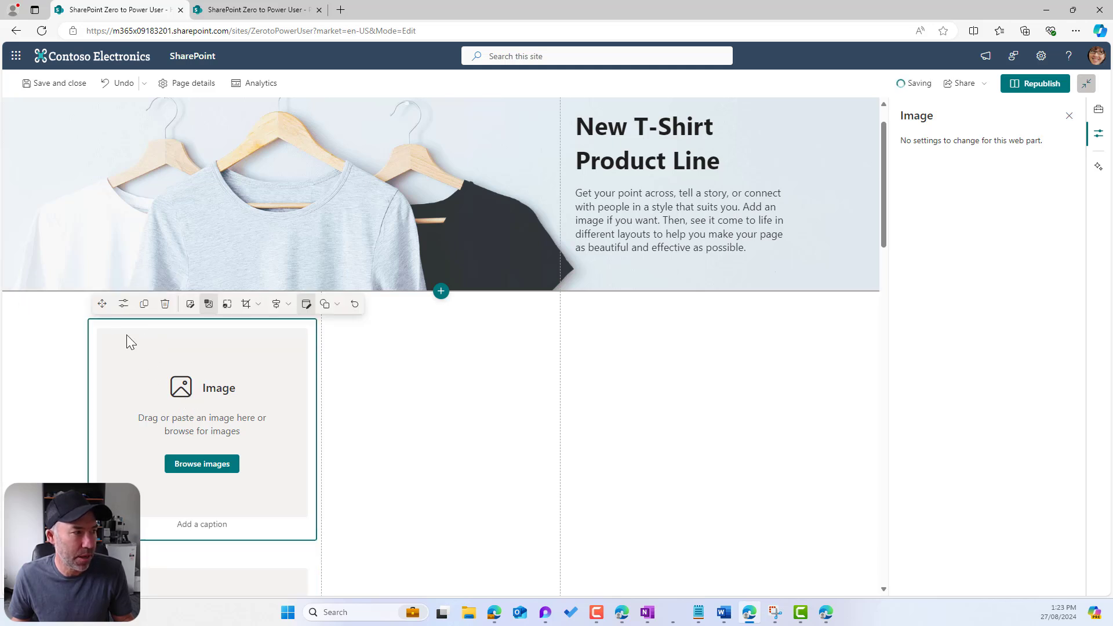
pyautogui.moveTo(242, 326); pyautogui.dragTo(371, 348)
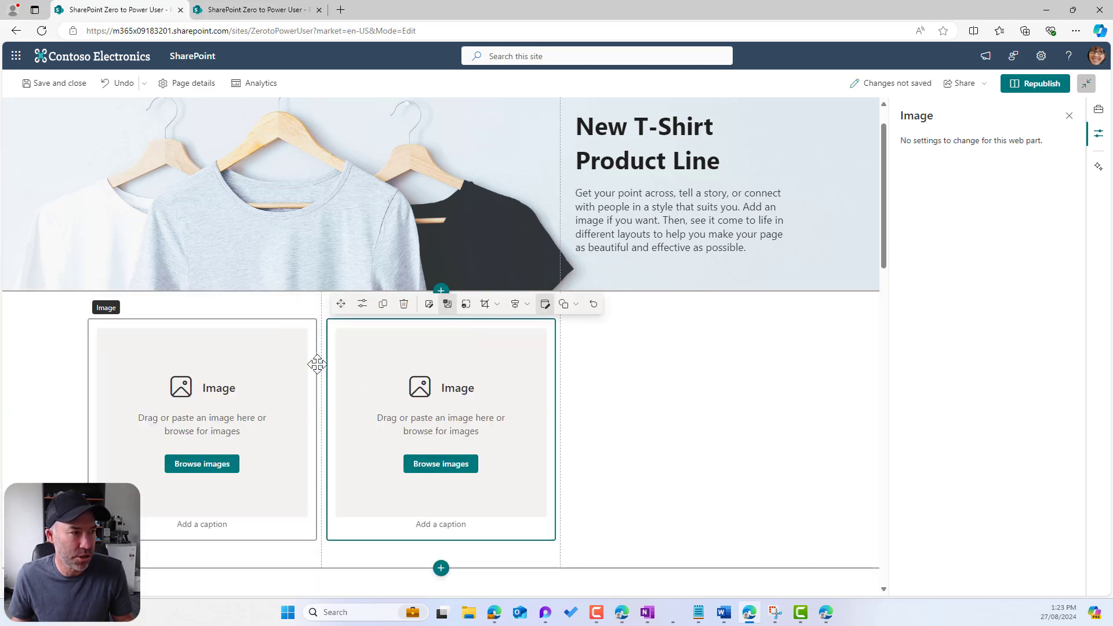
pyautogui.click(385, 313)
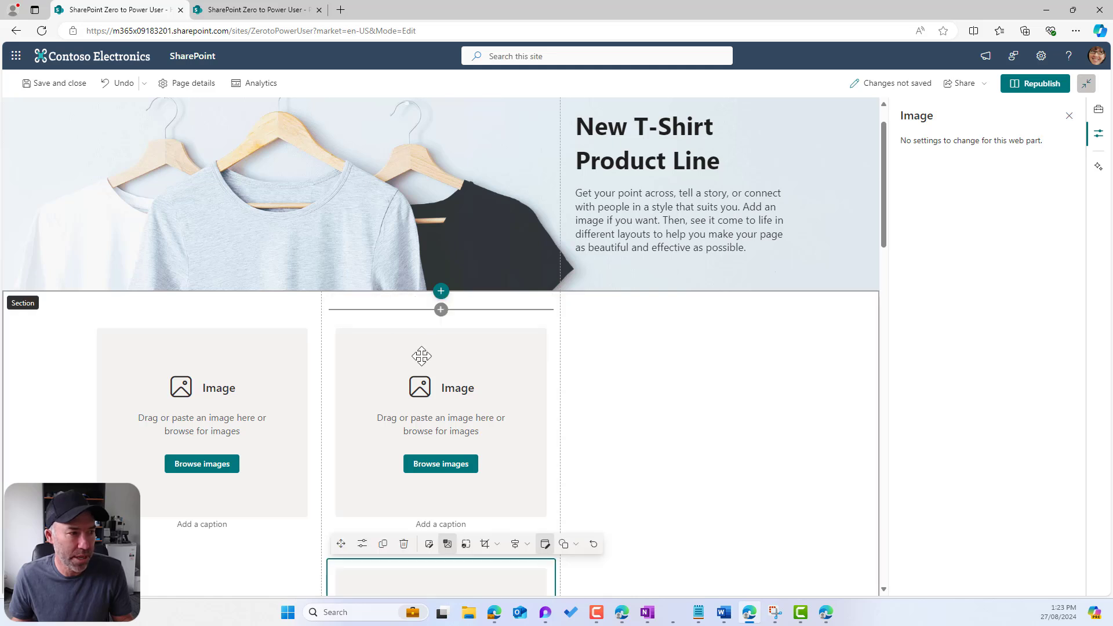
pyautogui.click(430, 390)
pyautogui.moveTo(343, 300); pyautogui.dragTo(633, 316)
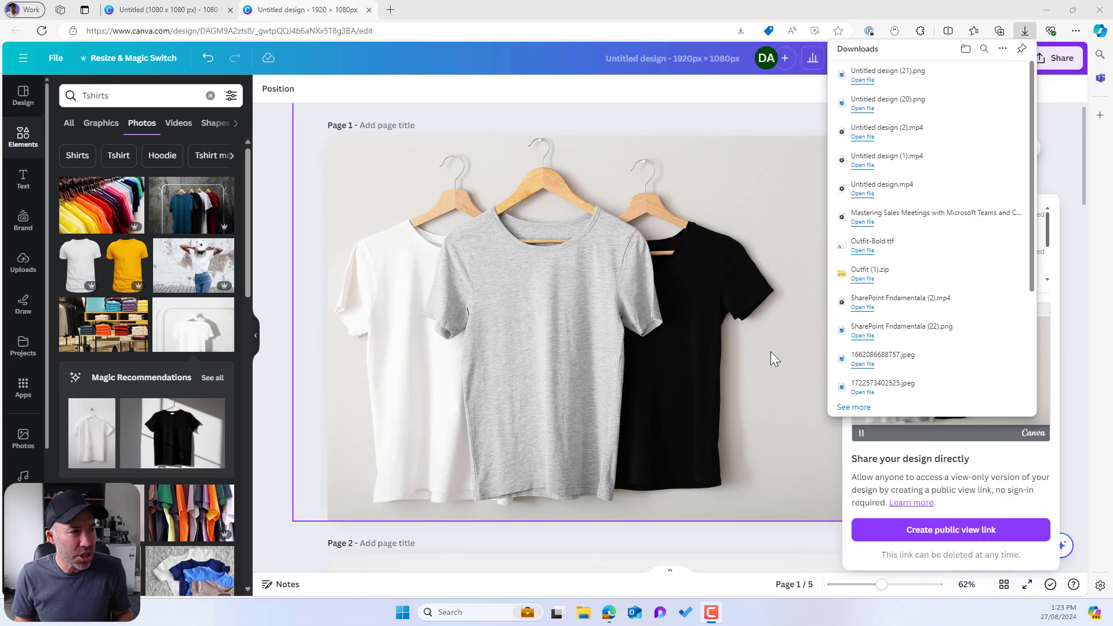
# Step: Switch to Canva, look through the pages of the 1080 x 1080 px design, and dismiss the finished downloads panel in the 1920 x 1080 px design
pyautogui.click(168, 10)
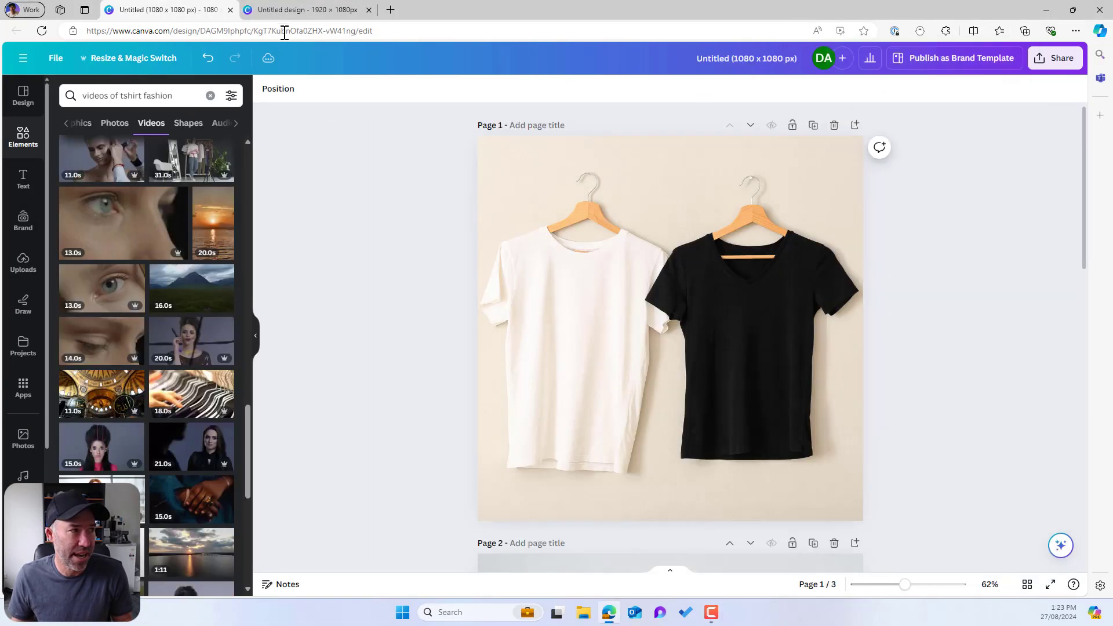
pyautogui.scroll(-15, 923, 201)
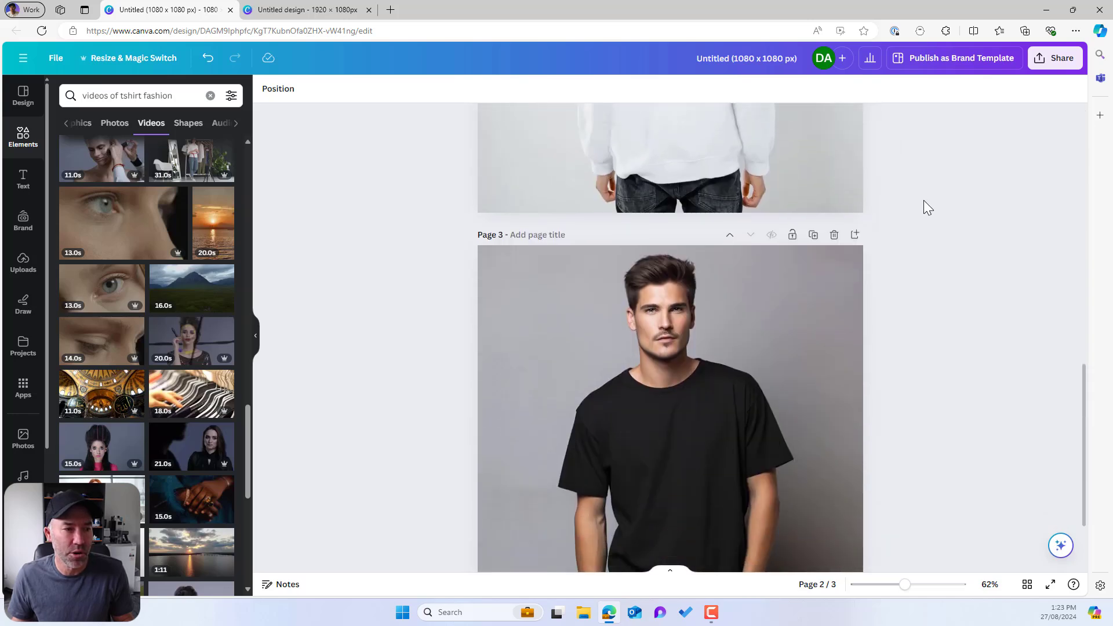
pyautogui.scroll(15, 924, 200)
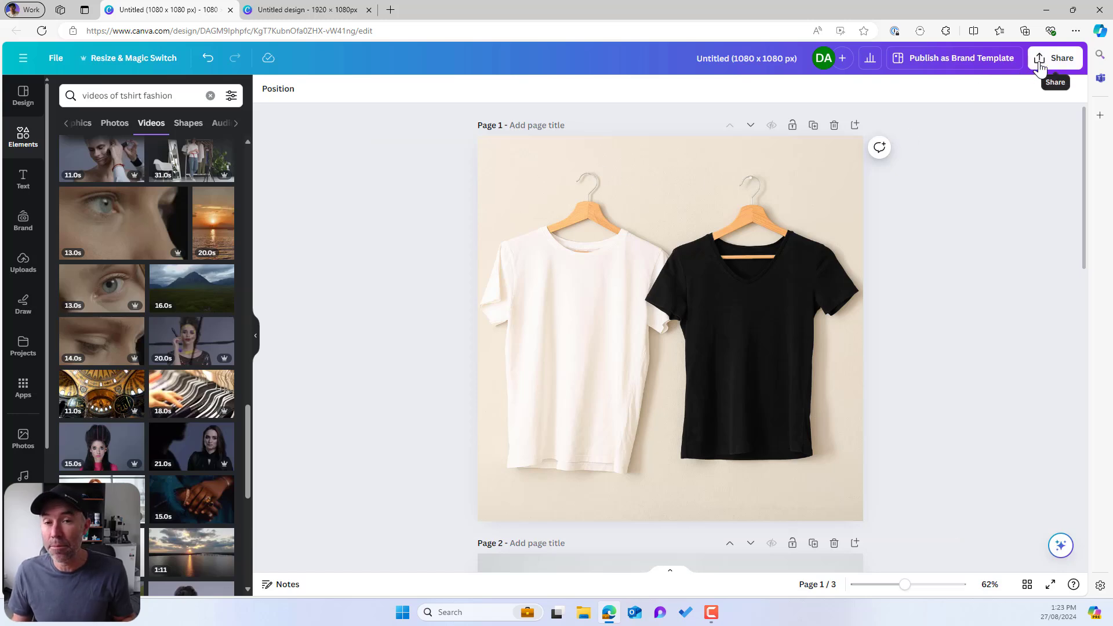
pyautogui.click(327, 10)
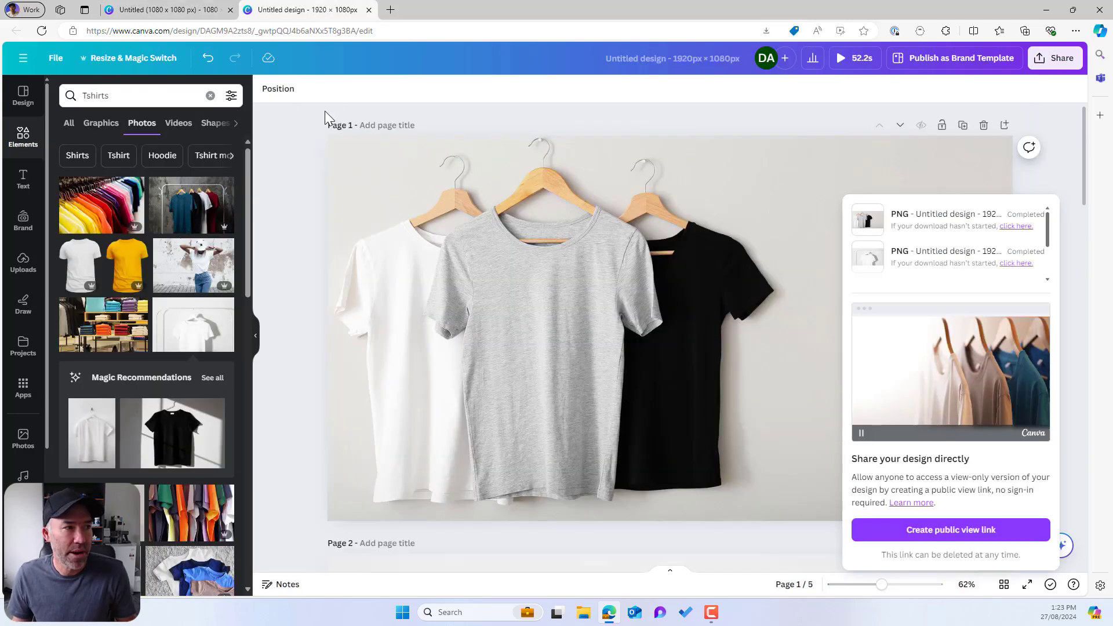
pyautogui.click(1065, 177)
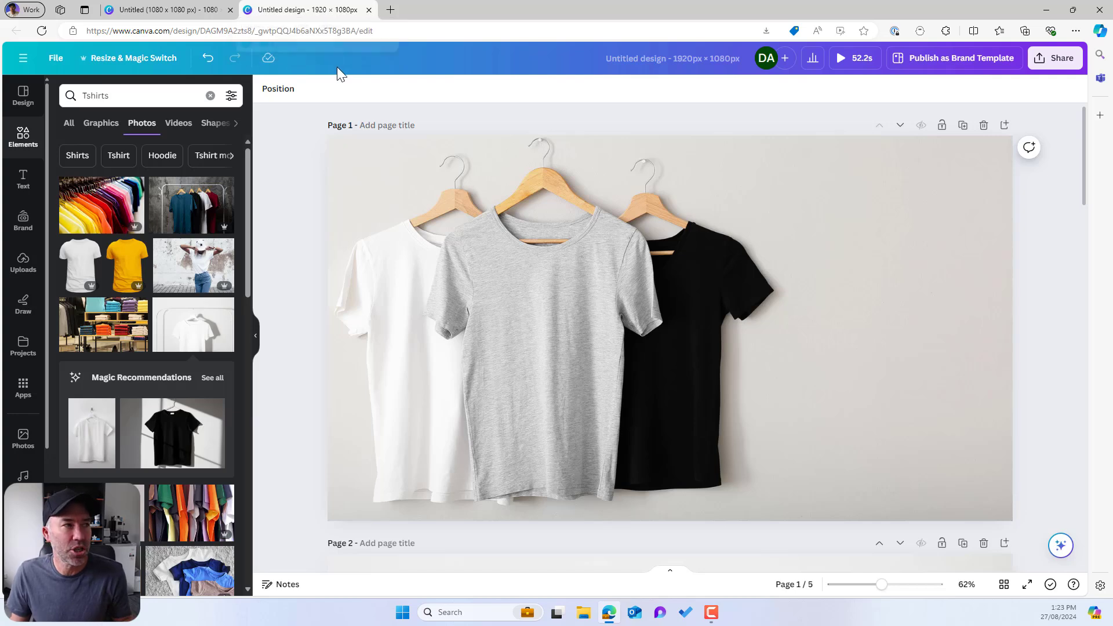
# Step: Download only page 1 of the 1080 x 1080 px design as a PNG
pyautogui.click(167, 10)
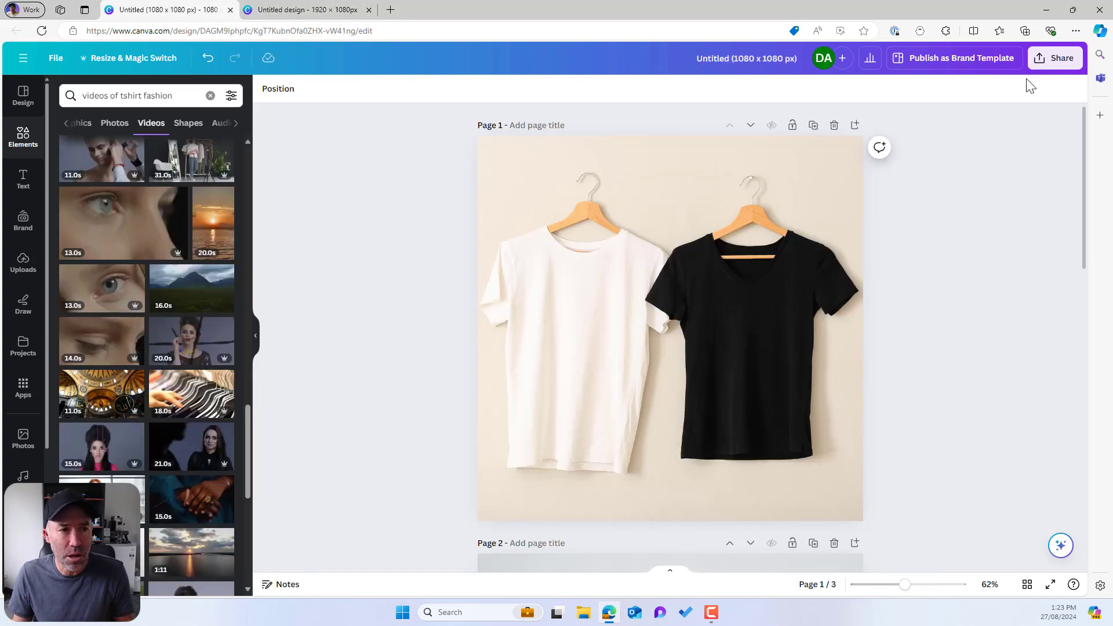
pyautogui.click(1054, 58)
pyautogui.click(938, 373)
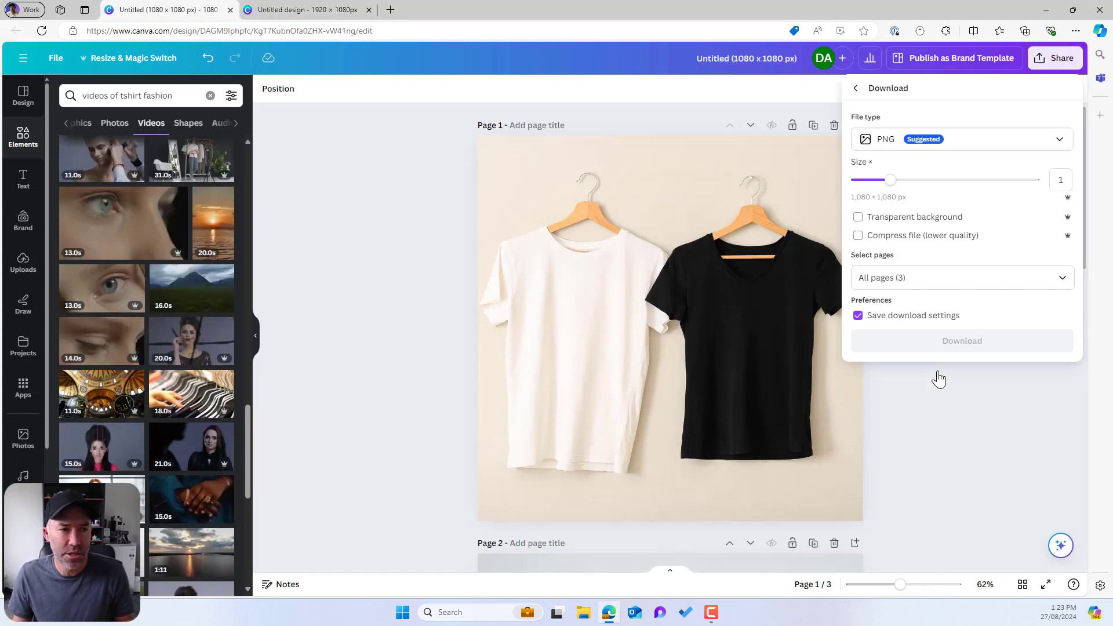
pyautogui.click(922, 273)
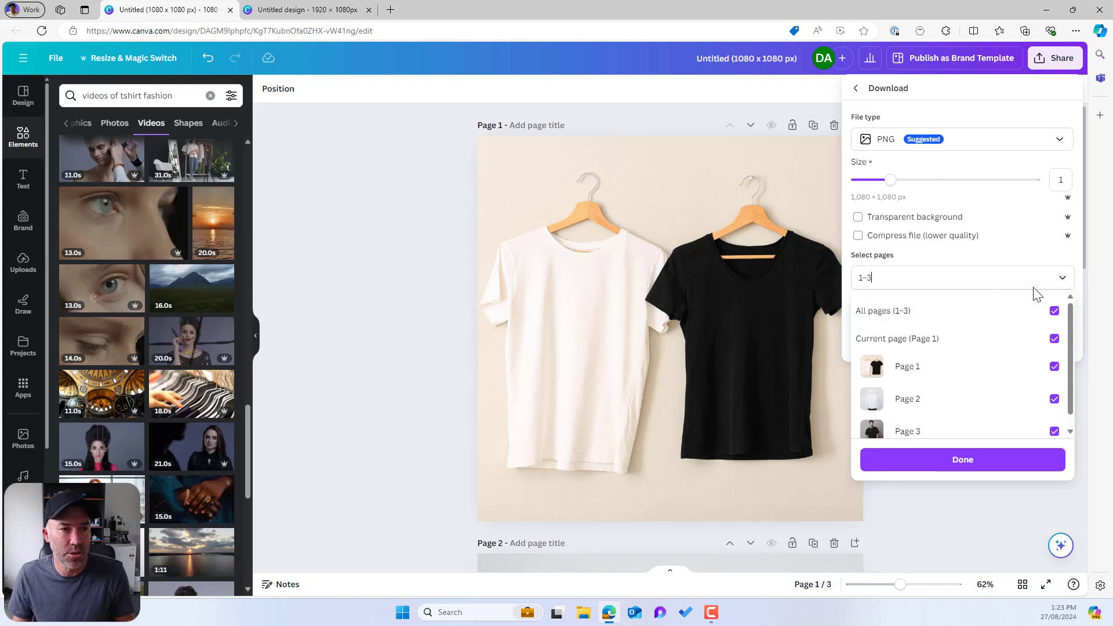
pyautogui.click(1054, 311)
pyautogui.click(1054, 366)
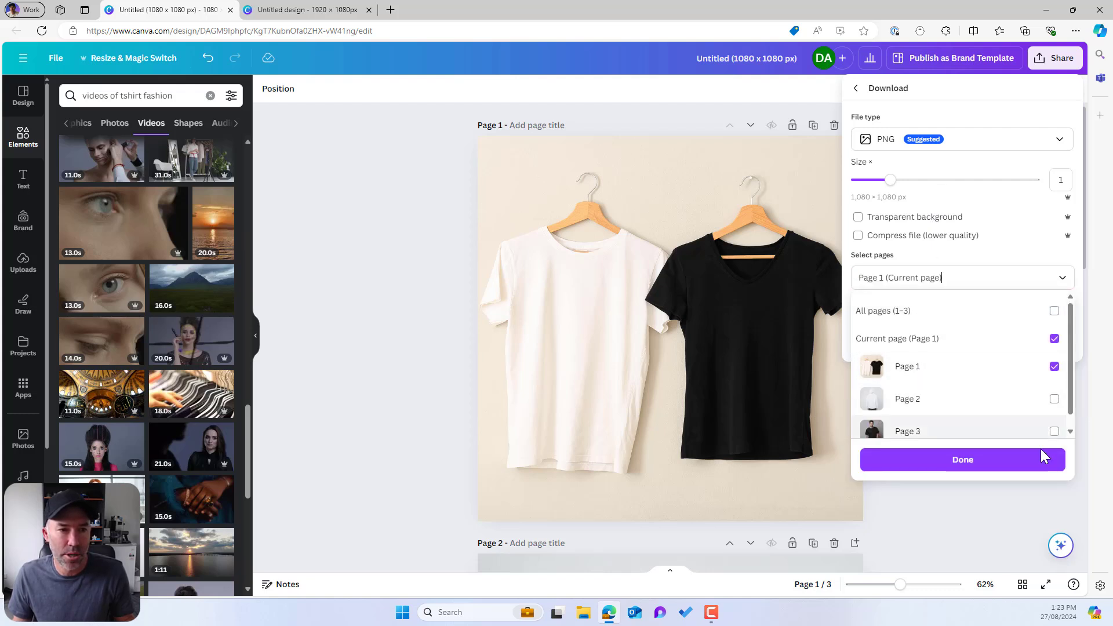
pyautogui.click(1041, 467)
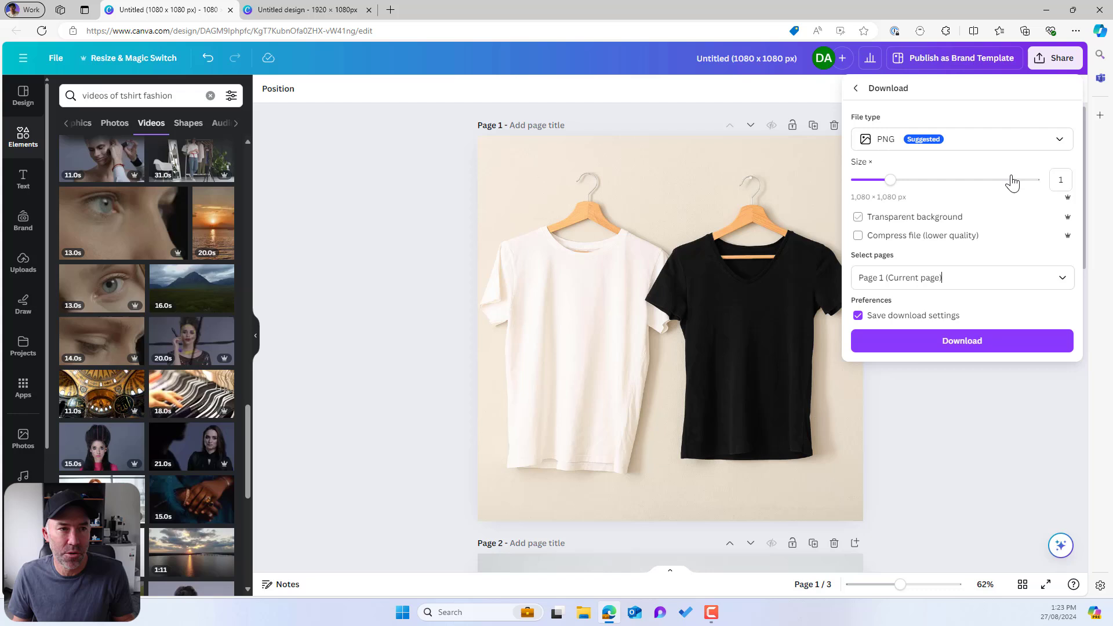
pyautogui.click(992, 343)
# Step: Download only page 2 of the 1080 x 1080 px design as a PNG
pyautogui.click(1056, 58)
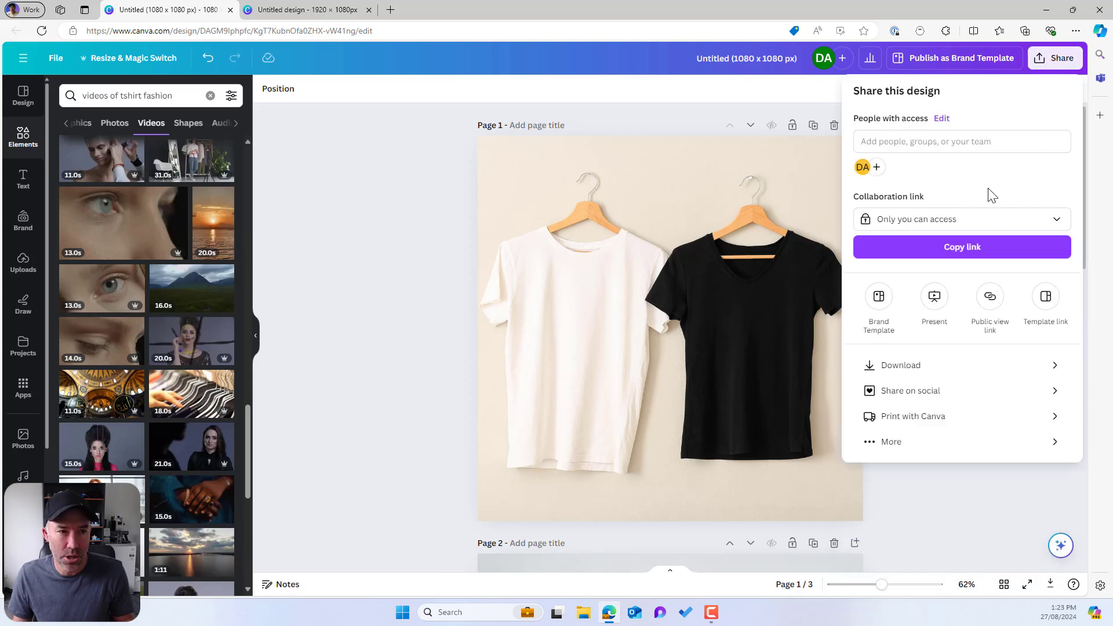
pyautogui.click(967, 365)
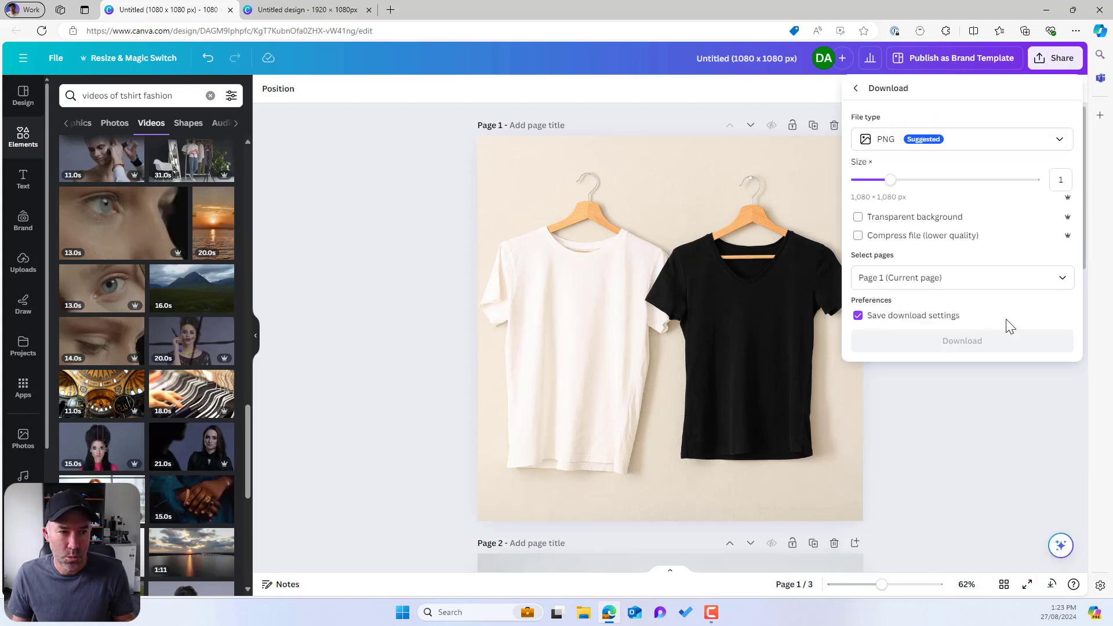
pyautogui.click(1006, 278)
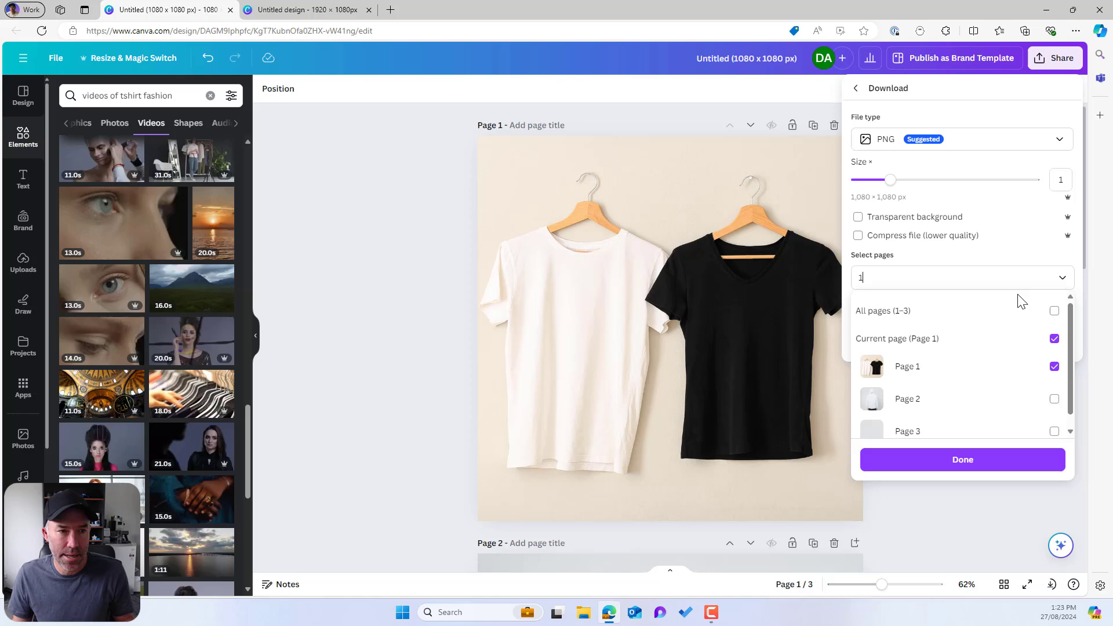
pyautogui.click(1056, 313)
pyautogui.click(1055, 311)
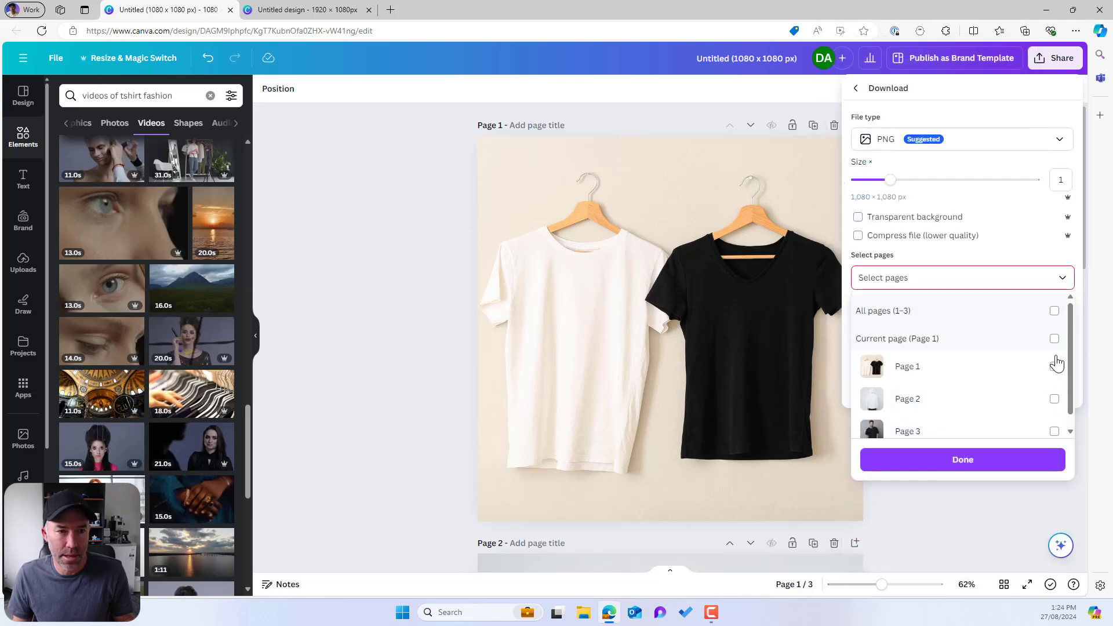
pyautogui.click(1054, 399)
pyautogui.click(1059, 470)
pyautogui.click(1004, 347)
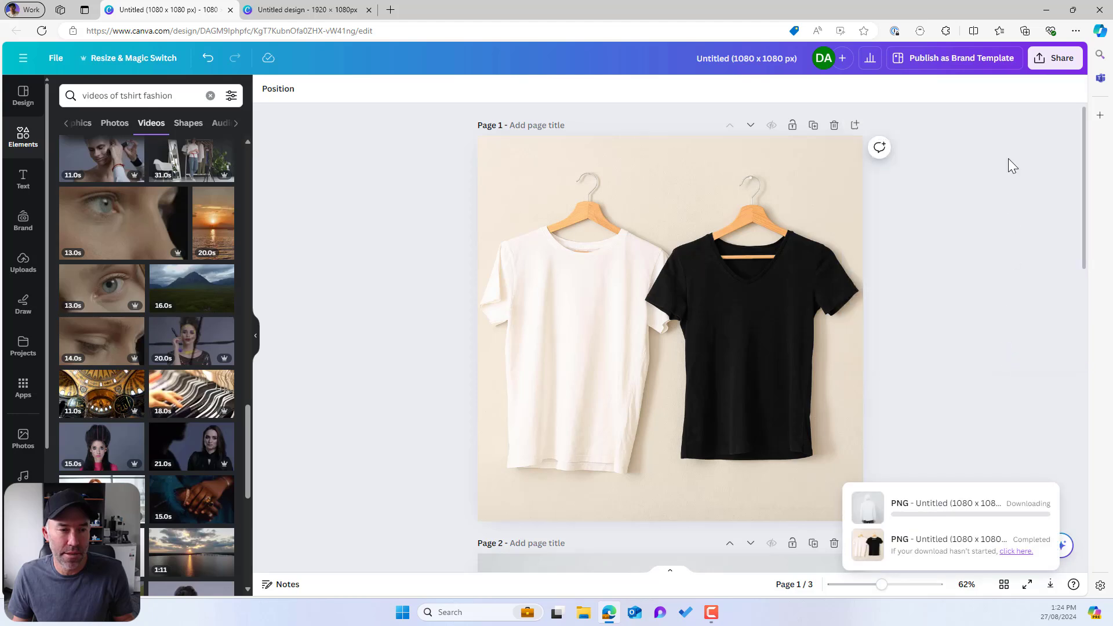
# Step: Download only page 3 of the 1080 x 1080 px design as a PNG
pyautogui.click(1059, 64)
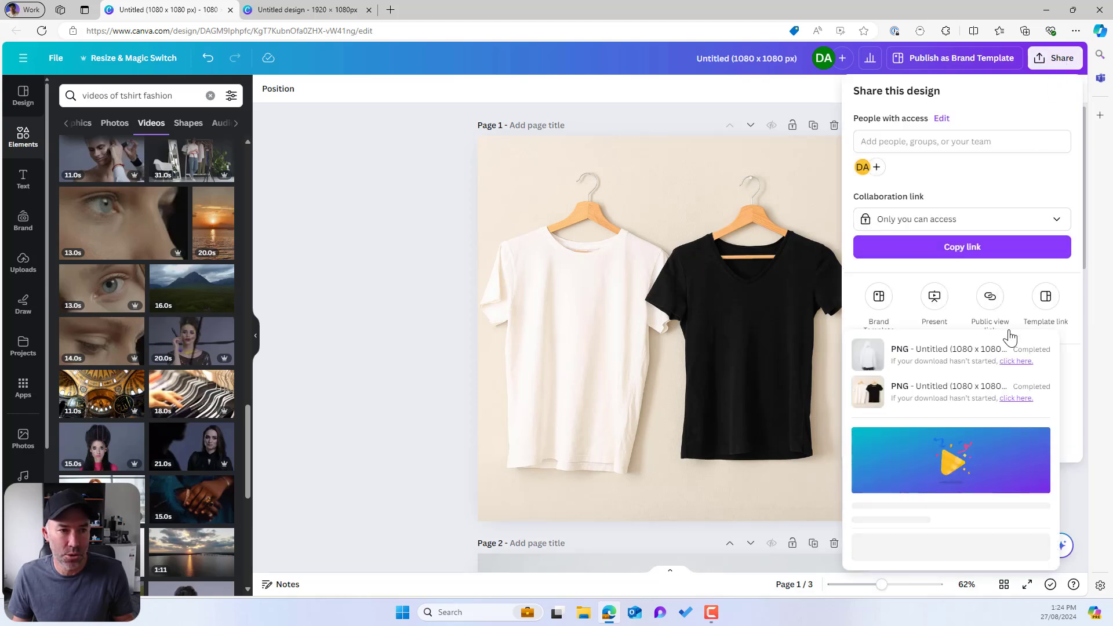
pyautogui.click(1012, 370)
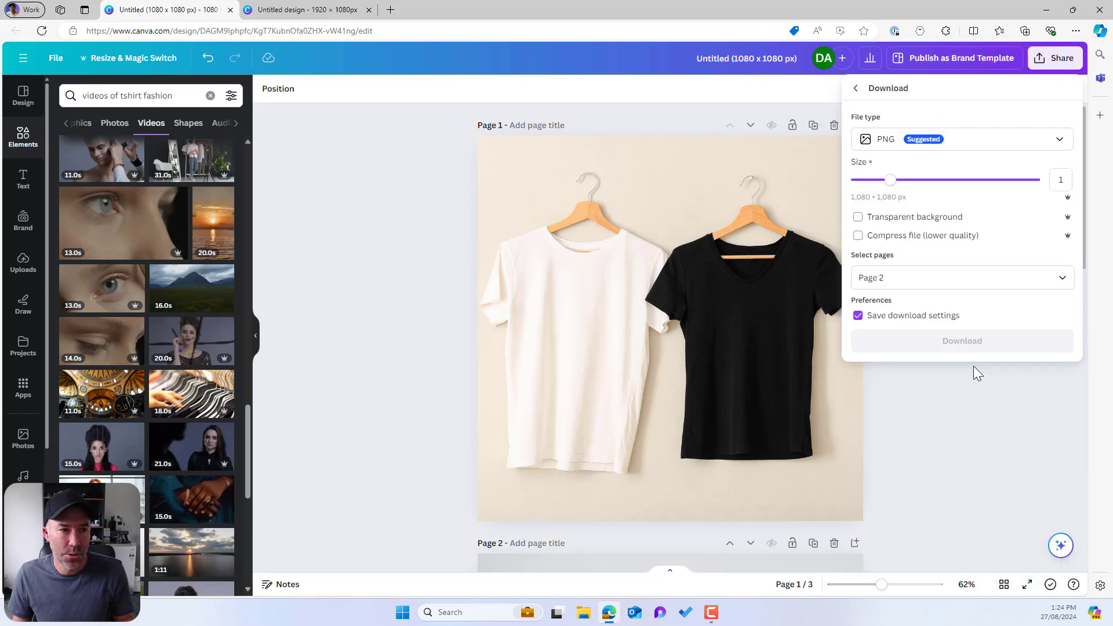
pyautogui.click(962, 281)
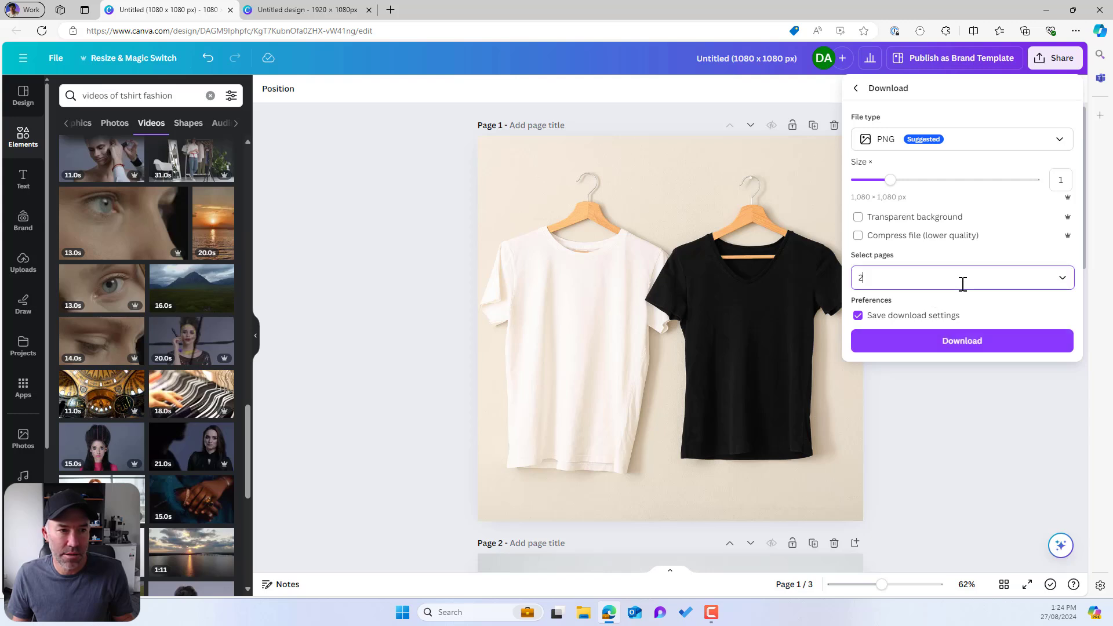
pyautogui.press('BackSpace')
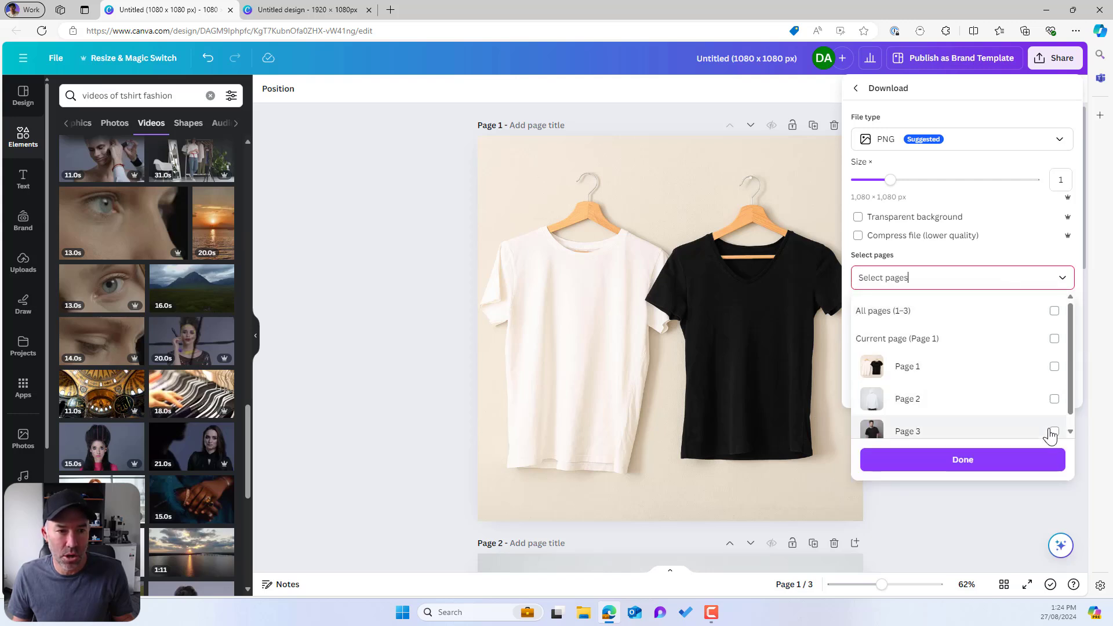
pyautogui.click(1054, 432)
pyautogui.click(1045, 471)
pyautogui.click(965, 343)
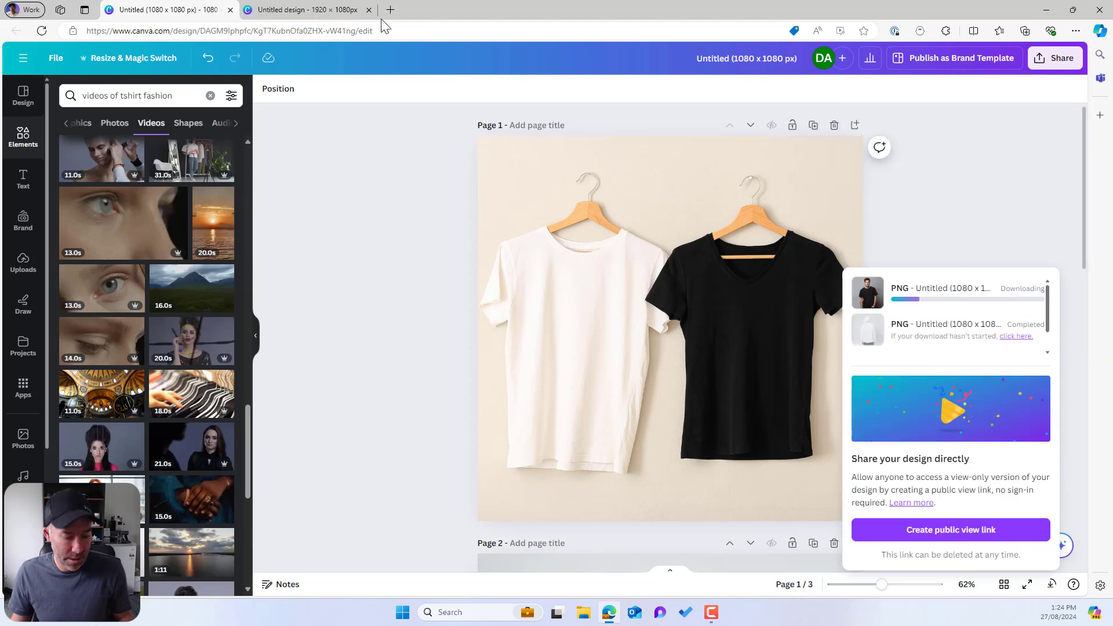
# Step: Switch to the SharePoint page and upload the black T-shirt model image, Untitled (1080 x 1080 px) (10), into column one's Image web part
pyautogui.hotkey('alt', 'Tab')
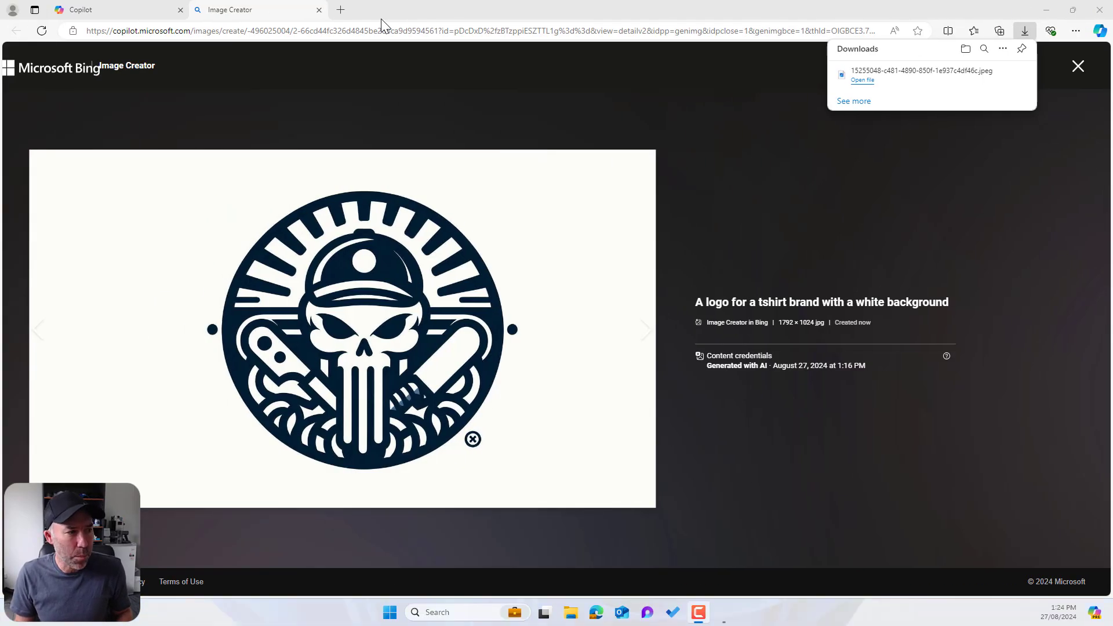
pyautogui.hotkey('alt', 'Tab')
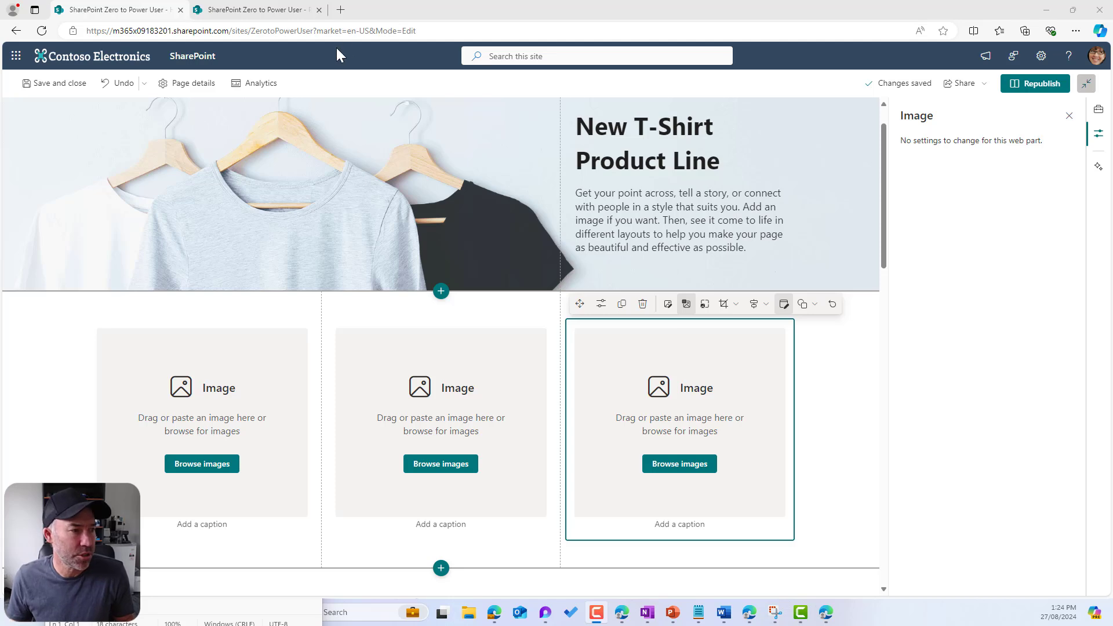
pyautogui.click(221, 467)
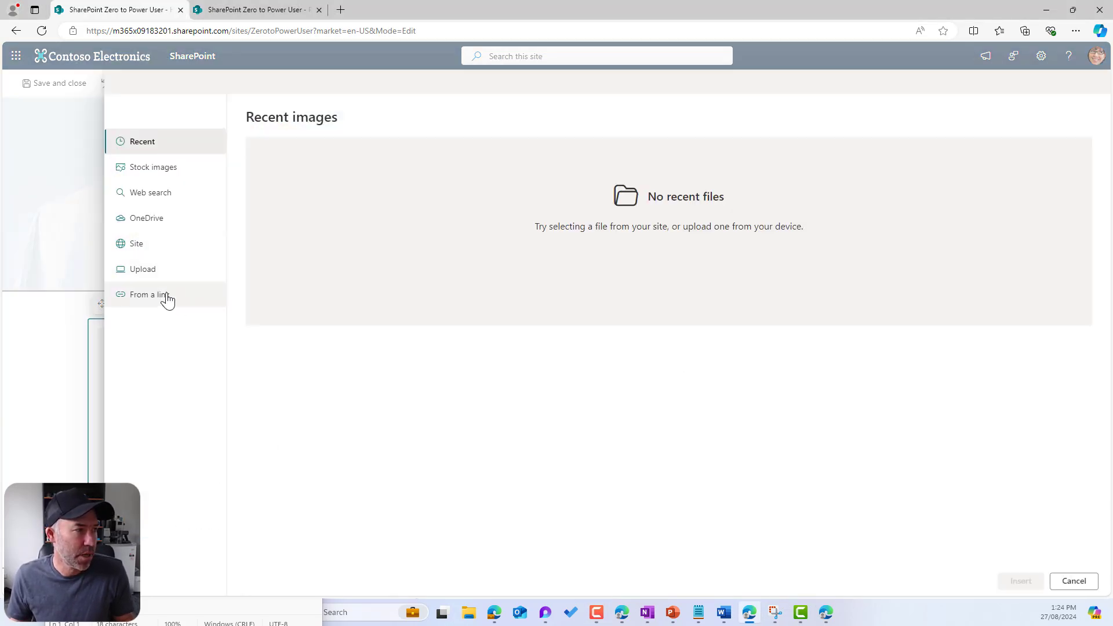
pyautogui.click(145, 269)
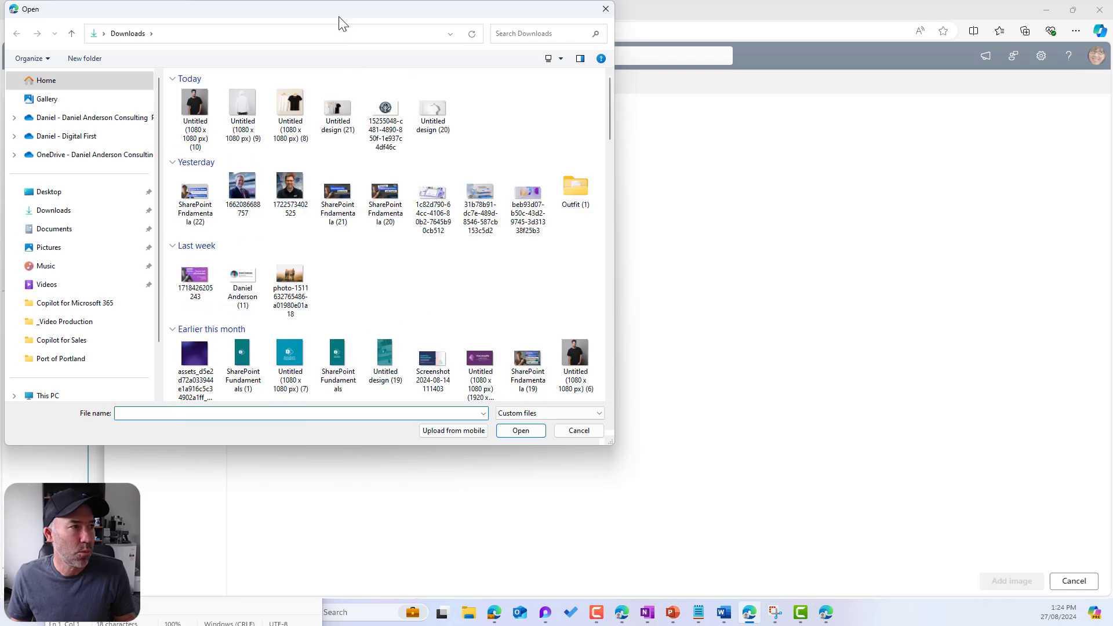
pyautogui.doubleClick(203, 104)
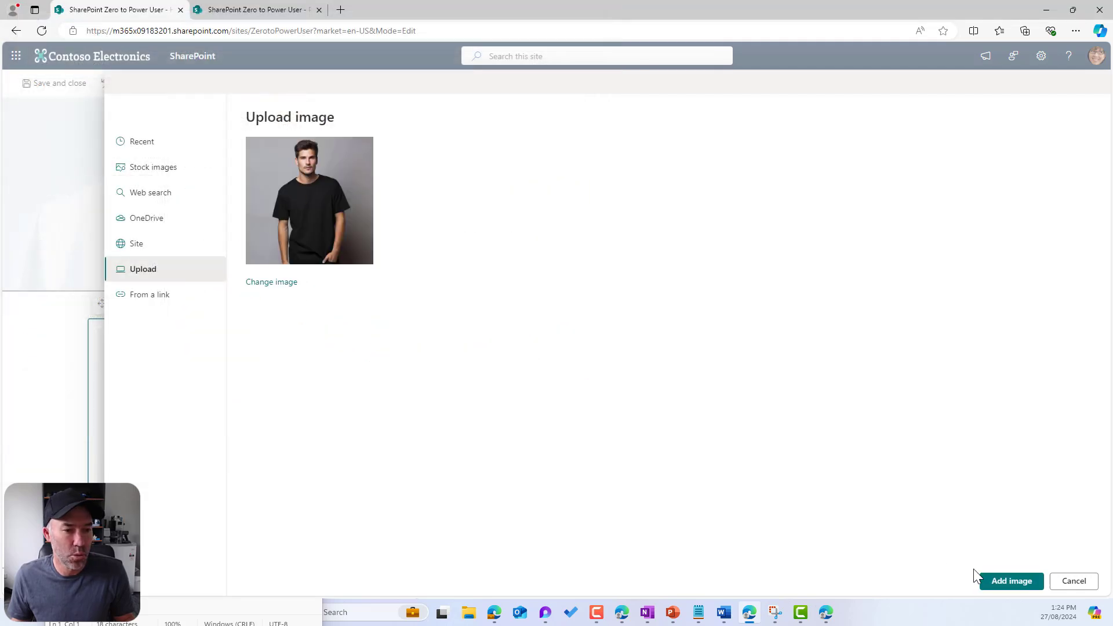
pyautogui.click(985, 580)
# Step: Upload the white hoodie image, Untitled (1080 x 1080 px) (9), into the Image web part in column two
pyautogui.click(451, 467)
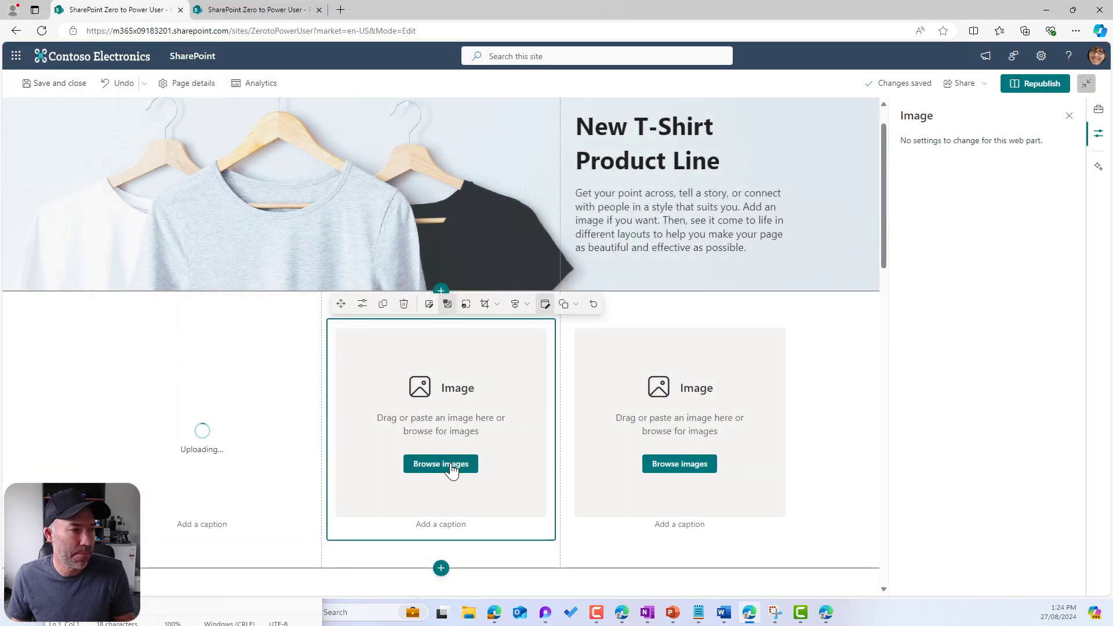
pyautogui.click(452, 469)
pyautogui.click(146, 294)
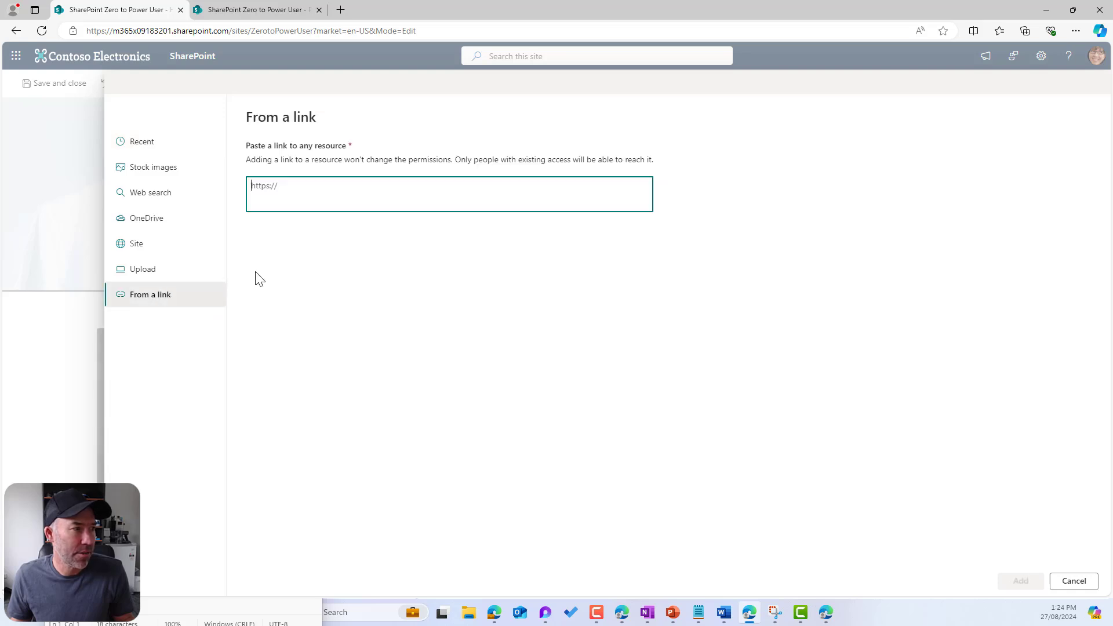
pyautogui.click(174, 244)
pyautogui.click(197, 270)
pyautogui.click(270, 143)
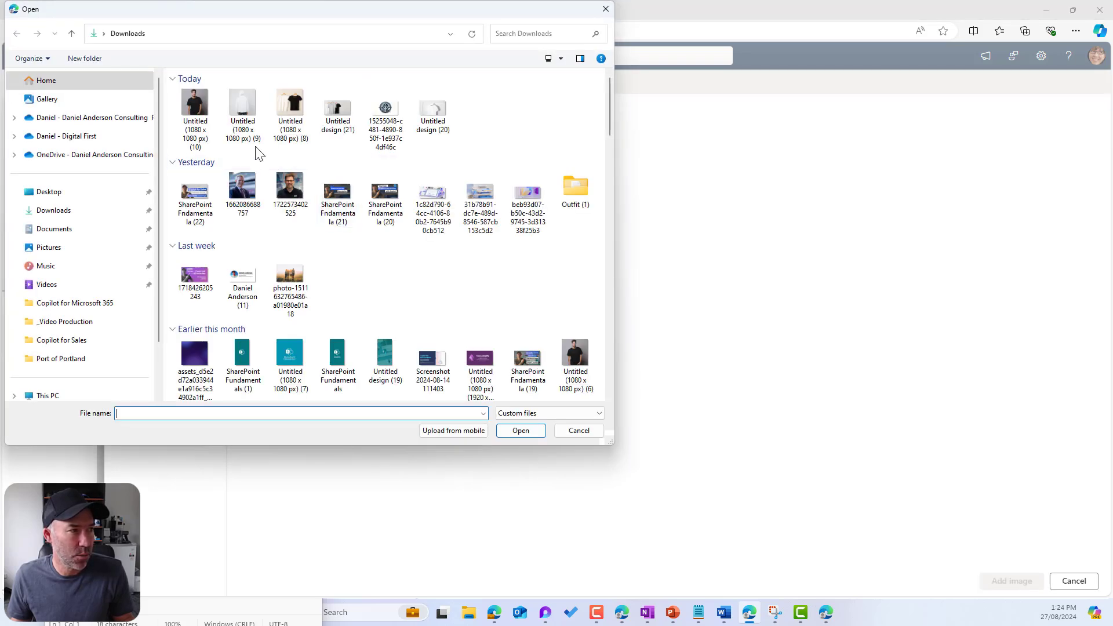
pyautogui.click(244, 119)
pyautogui.click(514, 430)
pyautogui.click(1012, 582)
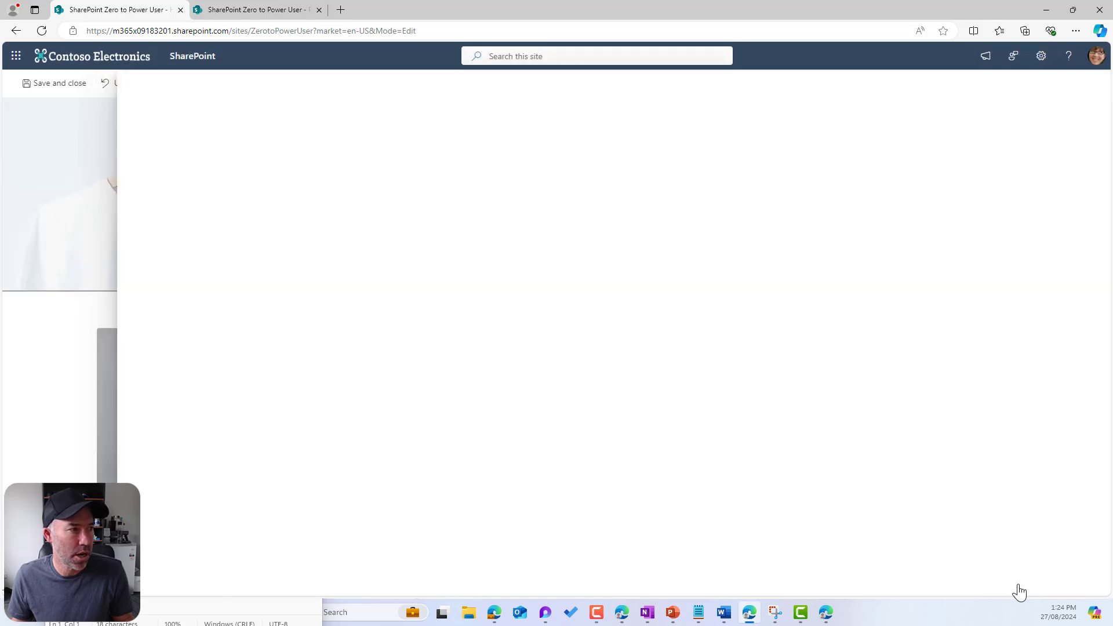
# Step: Upload the image of the two hanging T-shirts, Untitled (1080 x 1080 px) (8), into the Image web part in column three
pyautogui.click(665, 466)
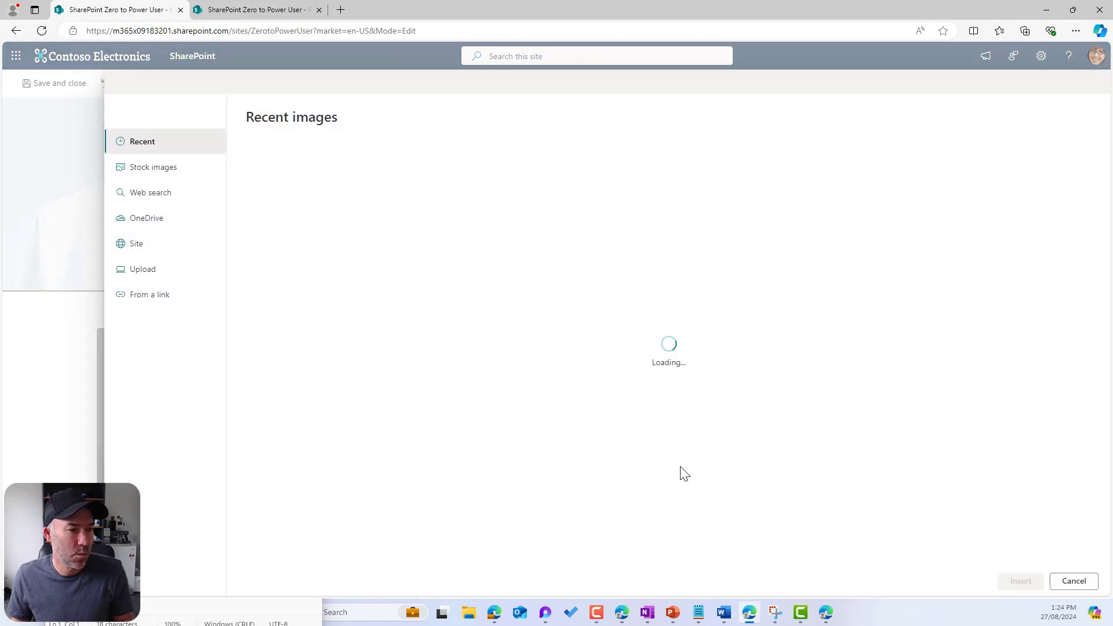
pyautogui.click(151, 278)
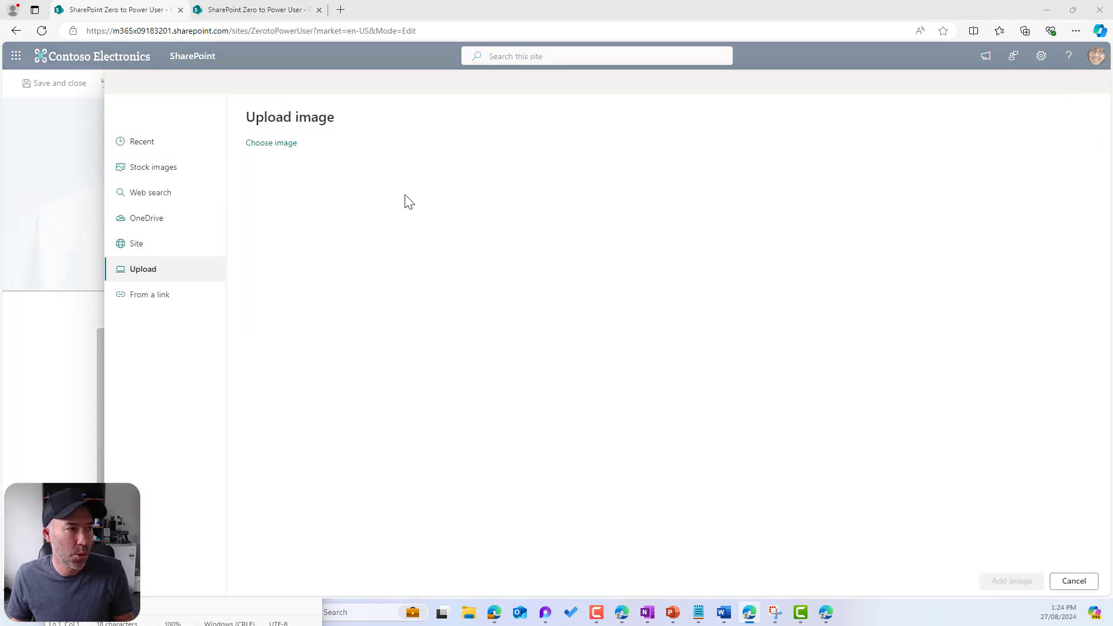
pyautogui.click(270, 142)
pyautogui.doubleClick(283, 135)
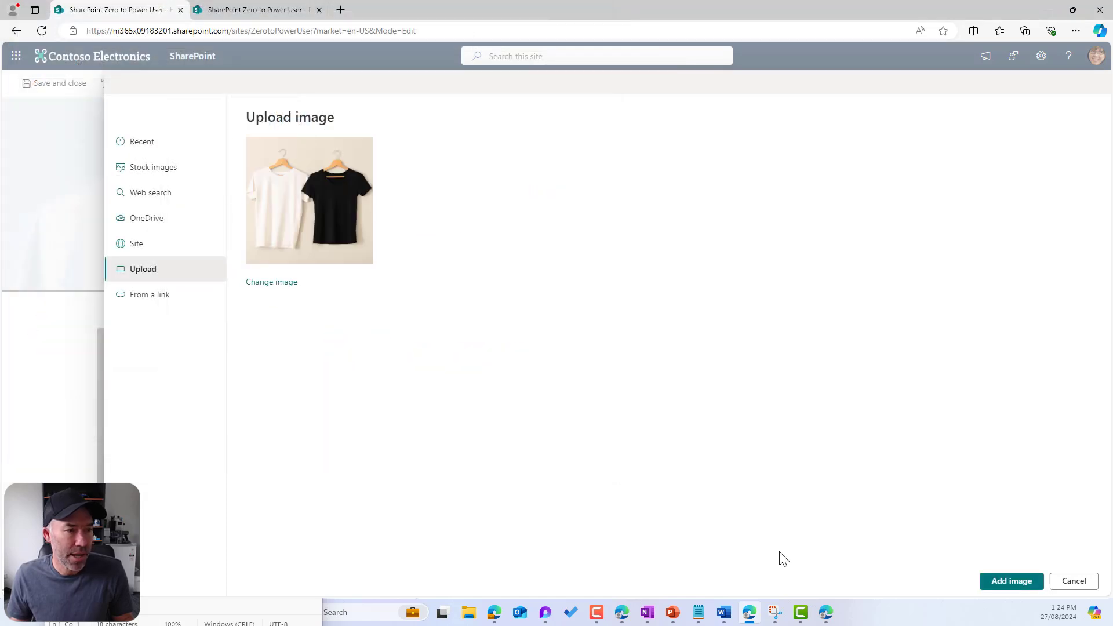
pyautogui.click(1021, 590)
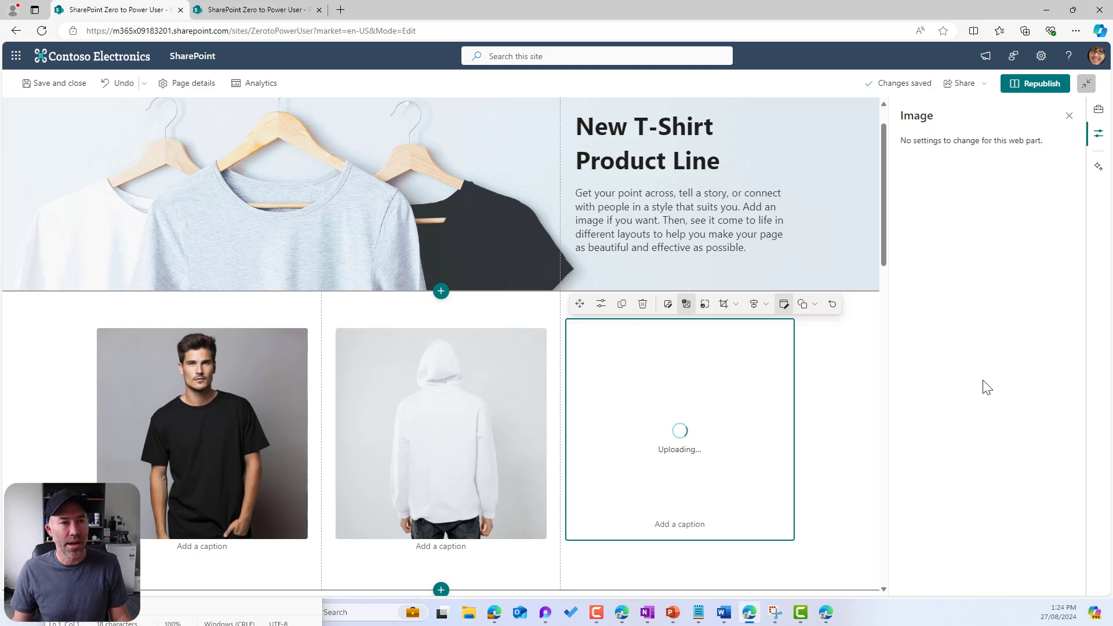
# Step: Check the design ideas offered for the three-column image section
pyautogui.click(1097, 170)
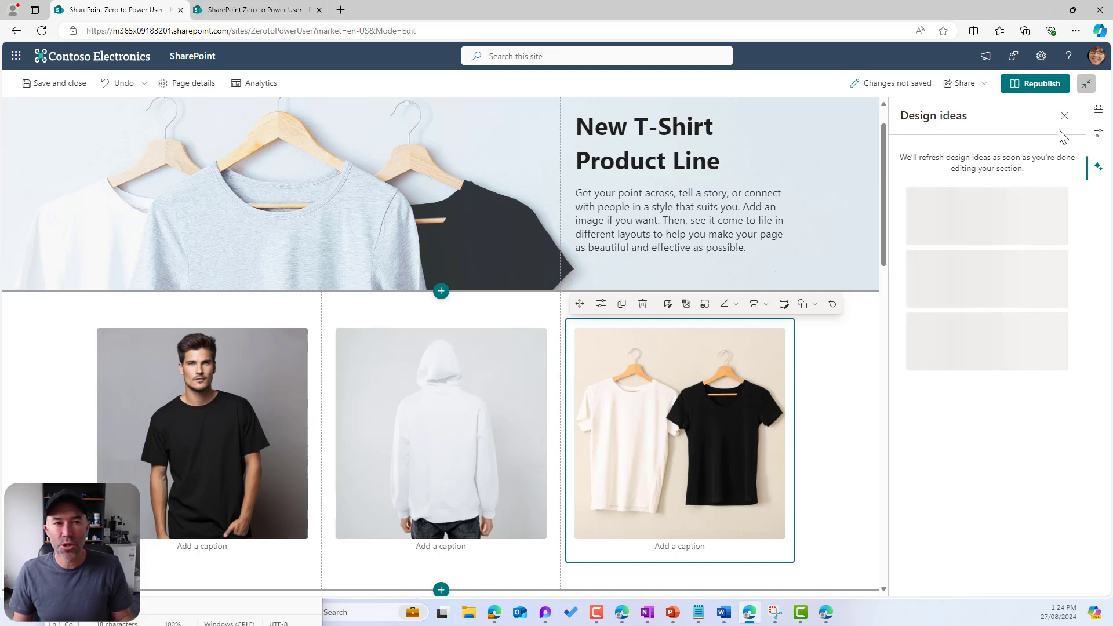
pyautogui.click(838, 426)
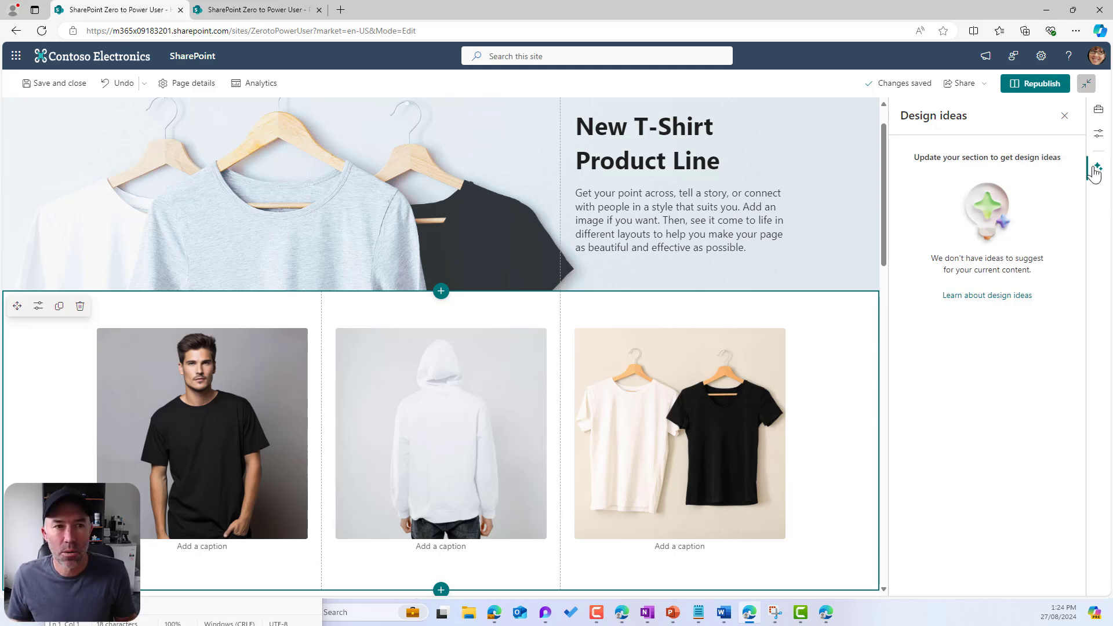
pyautogui.click(1100, 134)
pyautogui.click(1099, 167)
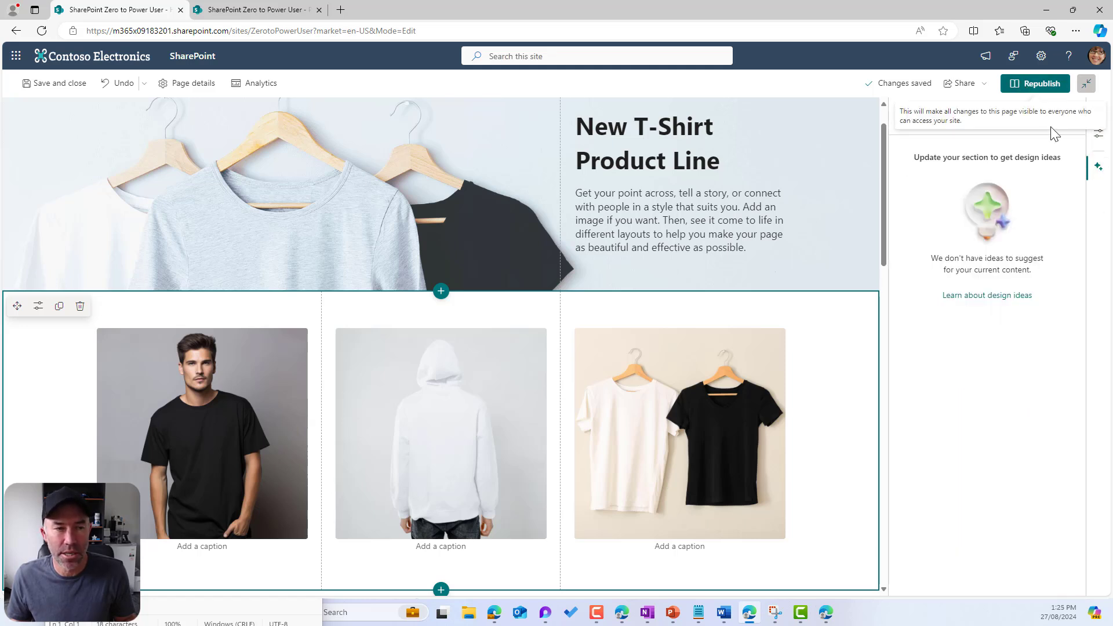
# Step: Add an empty Text web part beneath the image in column one and duplicate it
pyautogui.scroll(-1, 802, 417)
pyautogui.scroll(-3, 801, 416)
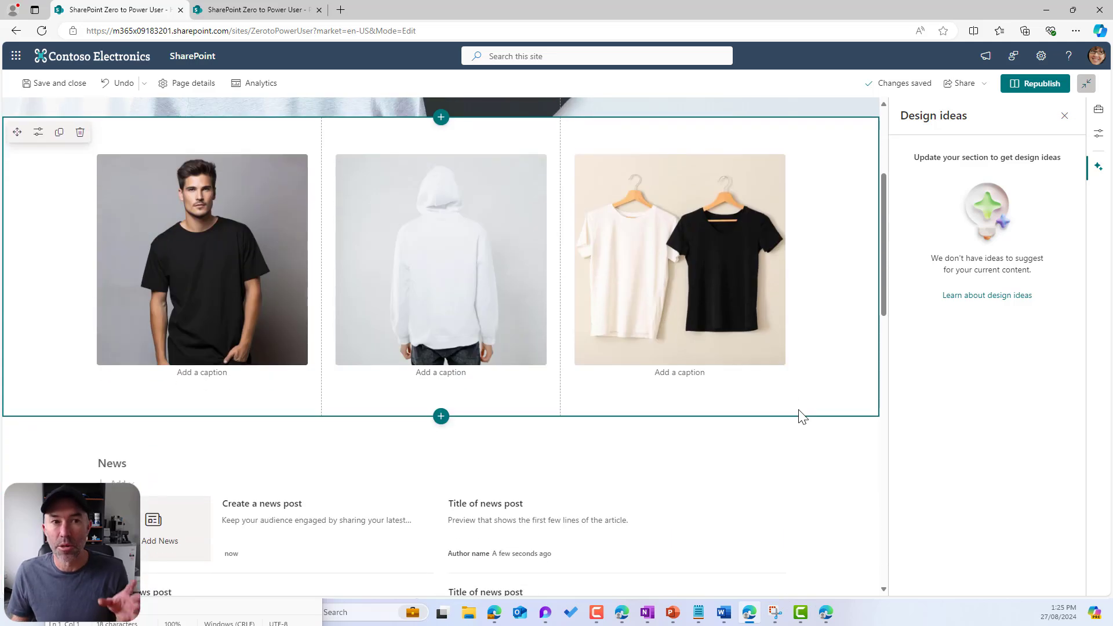
pyautogui.click(203, 398)
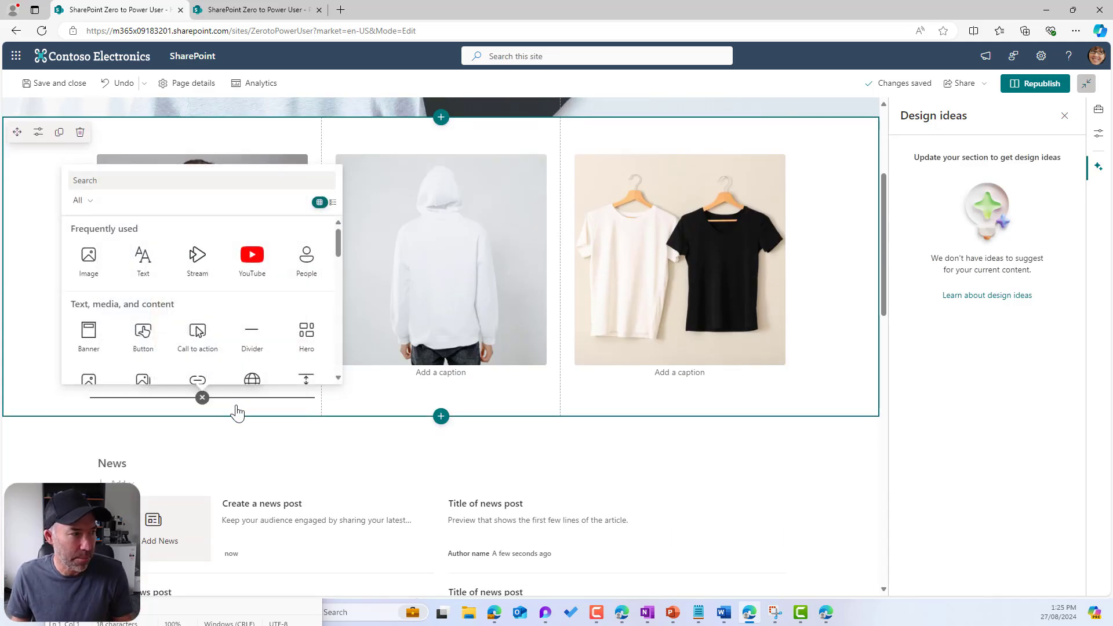
pyautogui.click(143, 264)
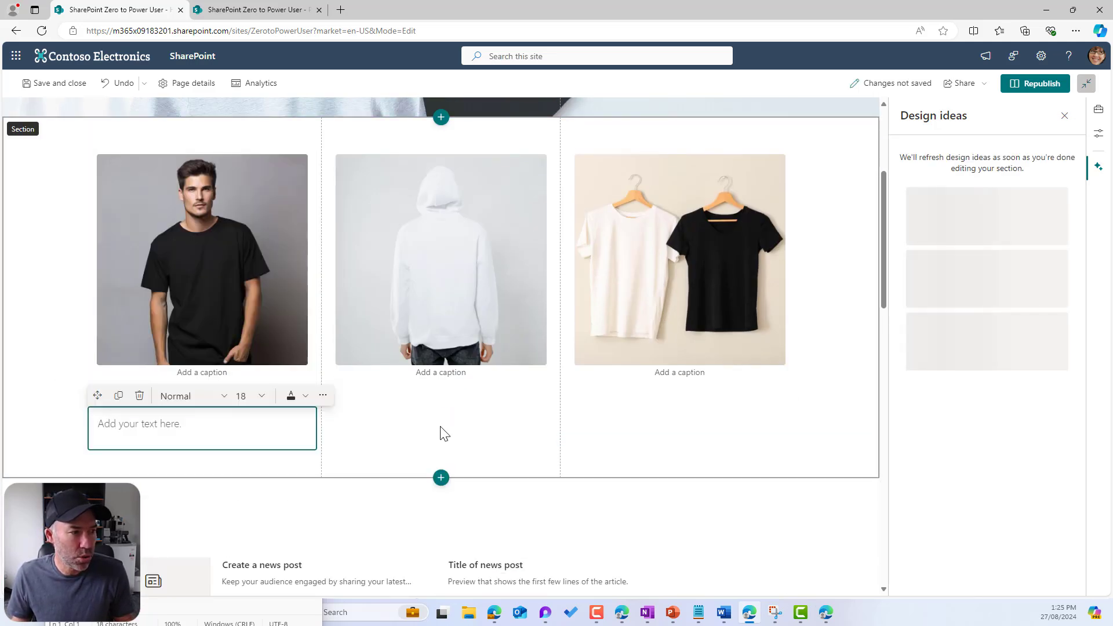
pyautogui.click(118, 400)
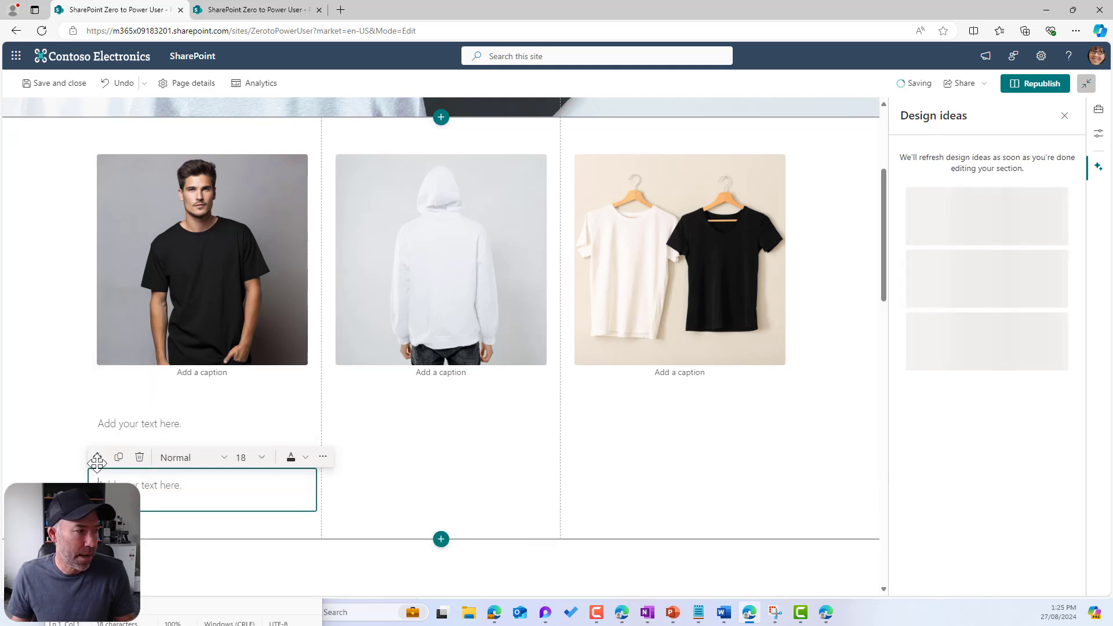
# Step: Move the duplicated empty Text web parts beneath the images in columns two and three
pyautogui.moveTo(97, 462); pyautogui.dragTo(381, 475)
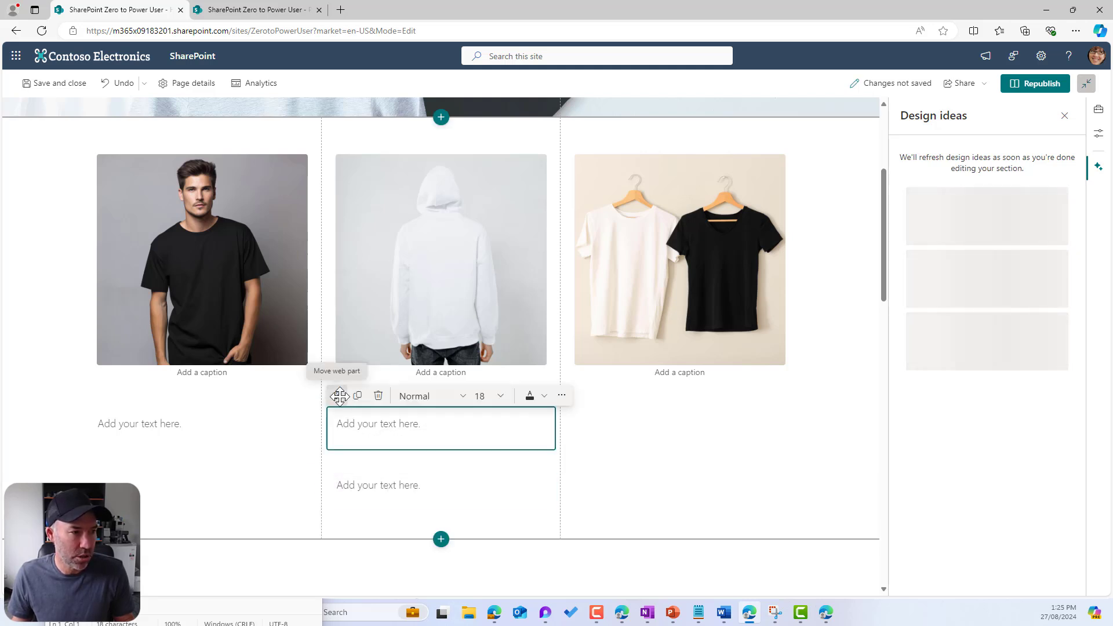
pyautogui.moveTo(337, 396); pyautogui.dragTo(628, 391)
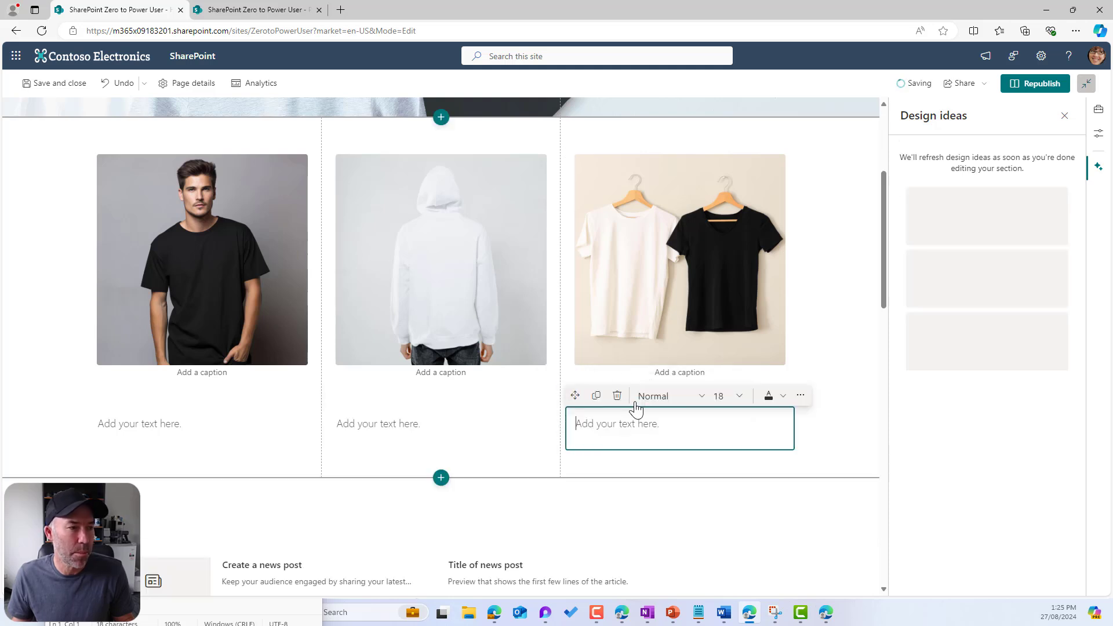
# Step: Try the grey two-column design idea with alternating images and headlines on the image section
pyautogui.scroll(3, 661, 301)
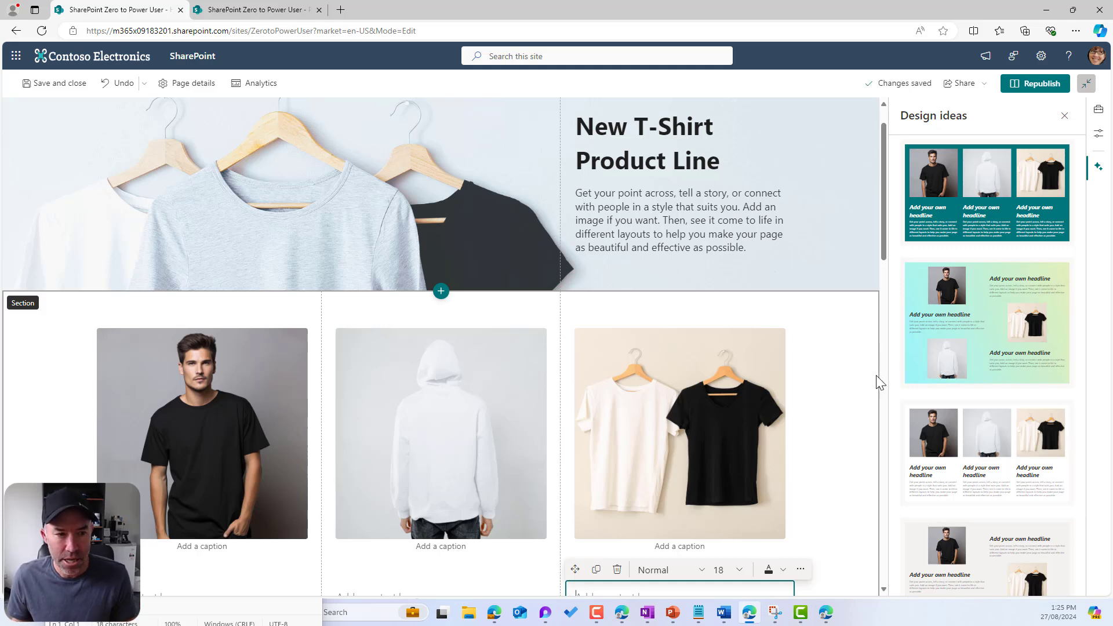
pyautogui.scroll(-2, 879, 382)
pyautogui.scroll(-3, 1013, 323)
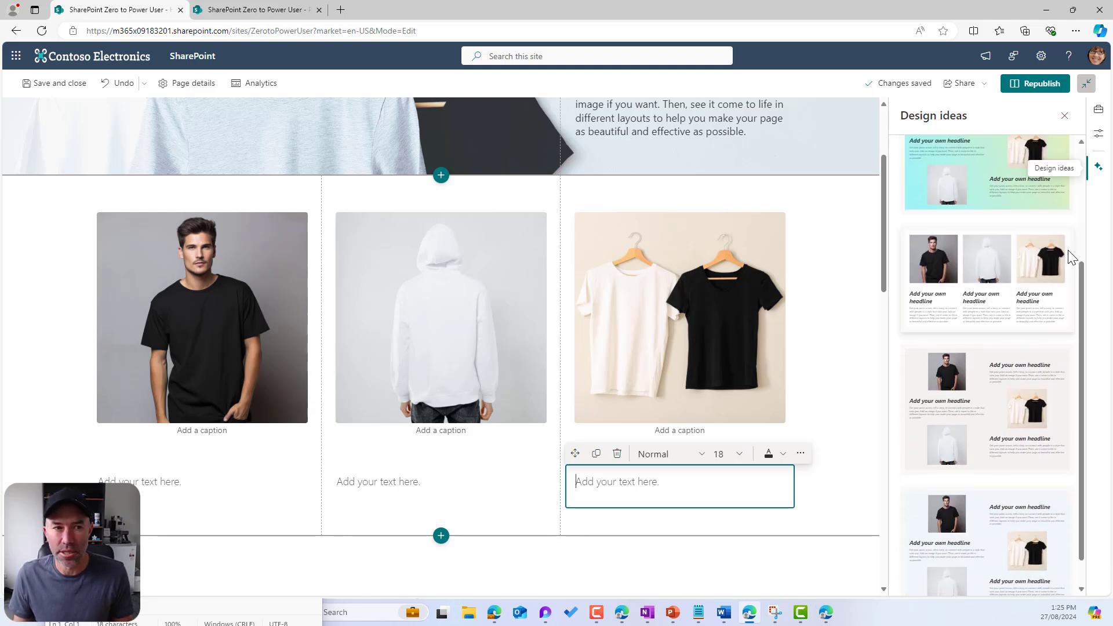
pyautogui.scroll(-1, 1074, 324)
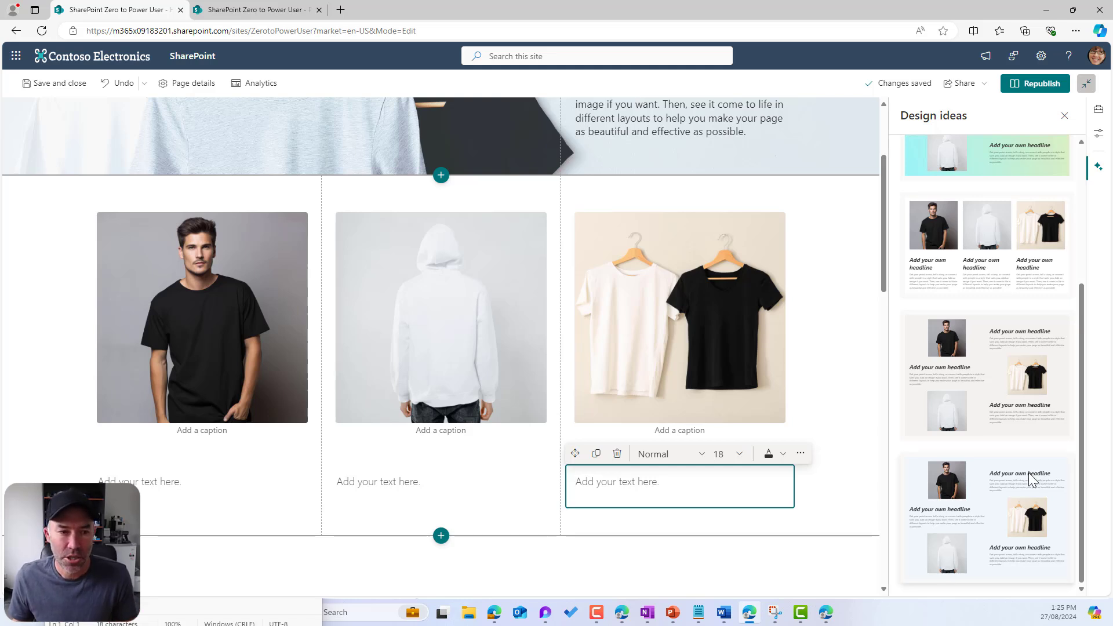
pyautogui.click(1001, 376)
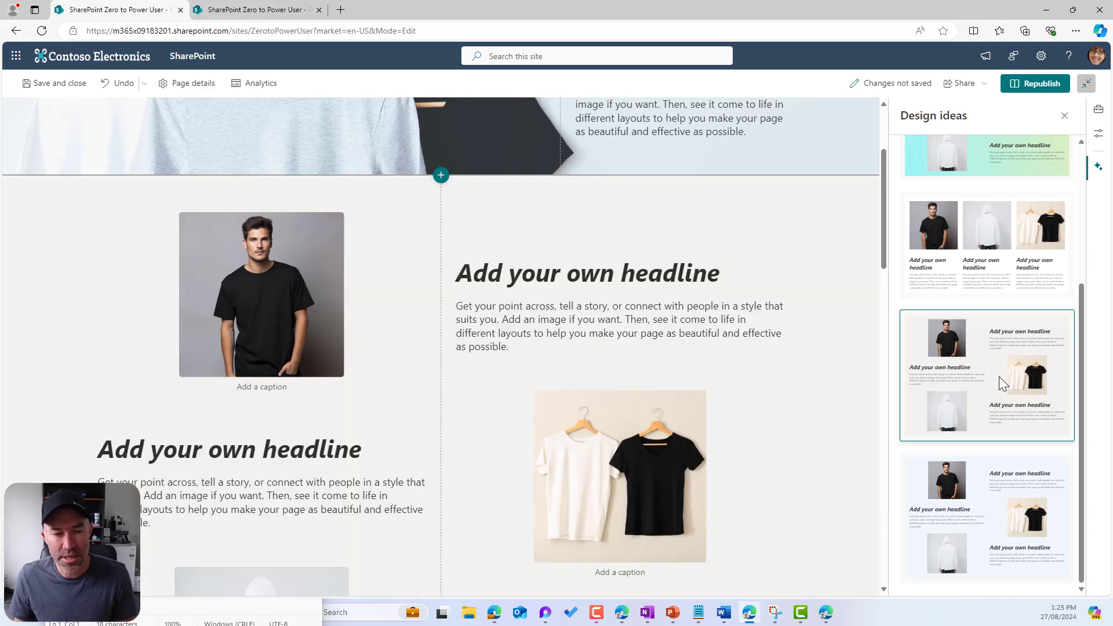
pyautogui.scroll(-5, 783, 404)
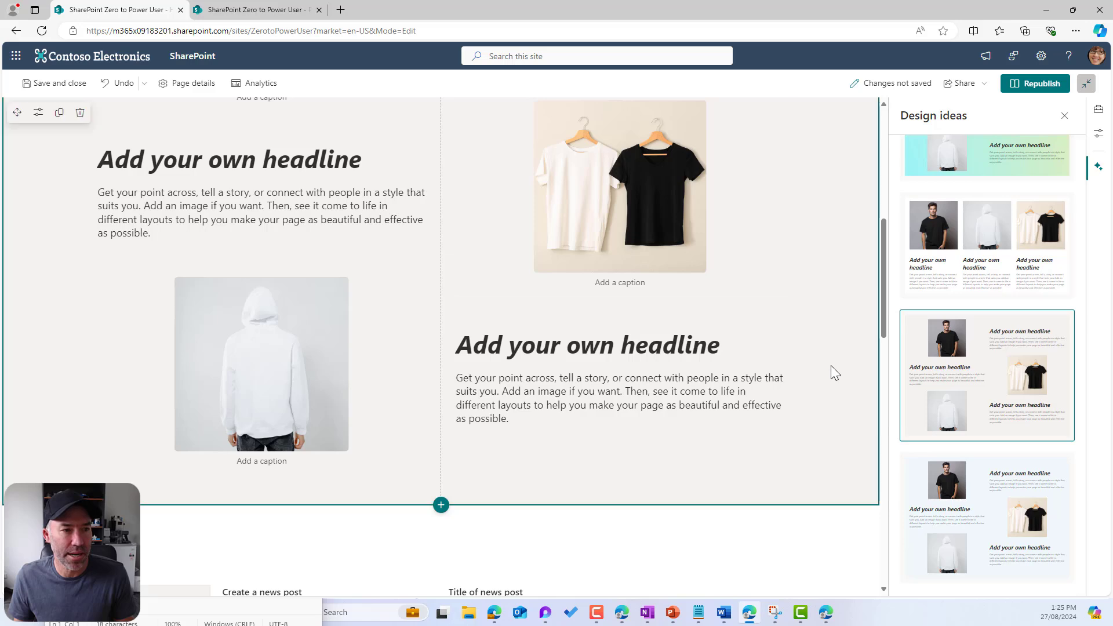
pyautogui.scroll(4, 830, 365)
pyautogui.scroll(1, 831, 365)
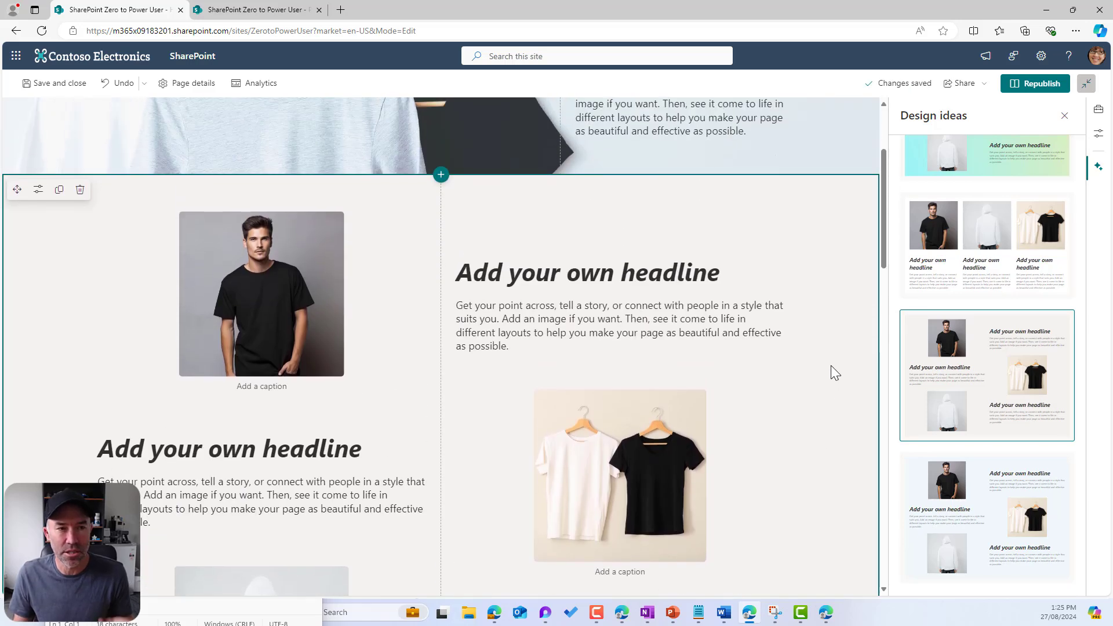
# Step: Try the white three-column, pale blue two-column and blue-green gradient design ideas on the image section
pyautogui.click(993, 272)
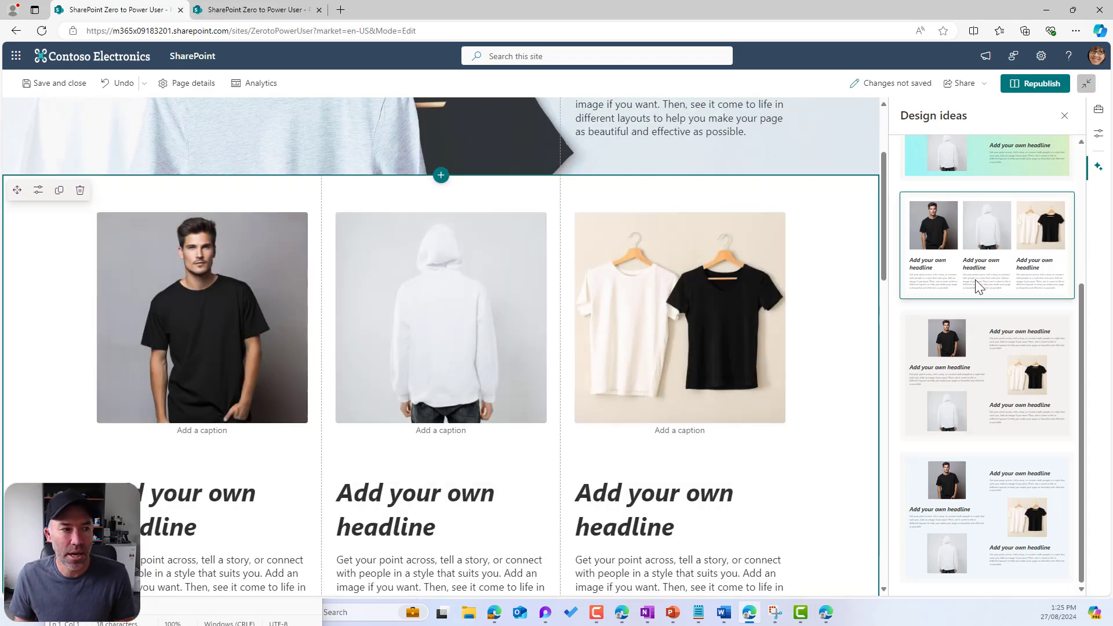
pyautogui.scroll(3, 998, 242)
pyautogui.scroll(-2, 1015, 303)
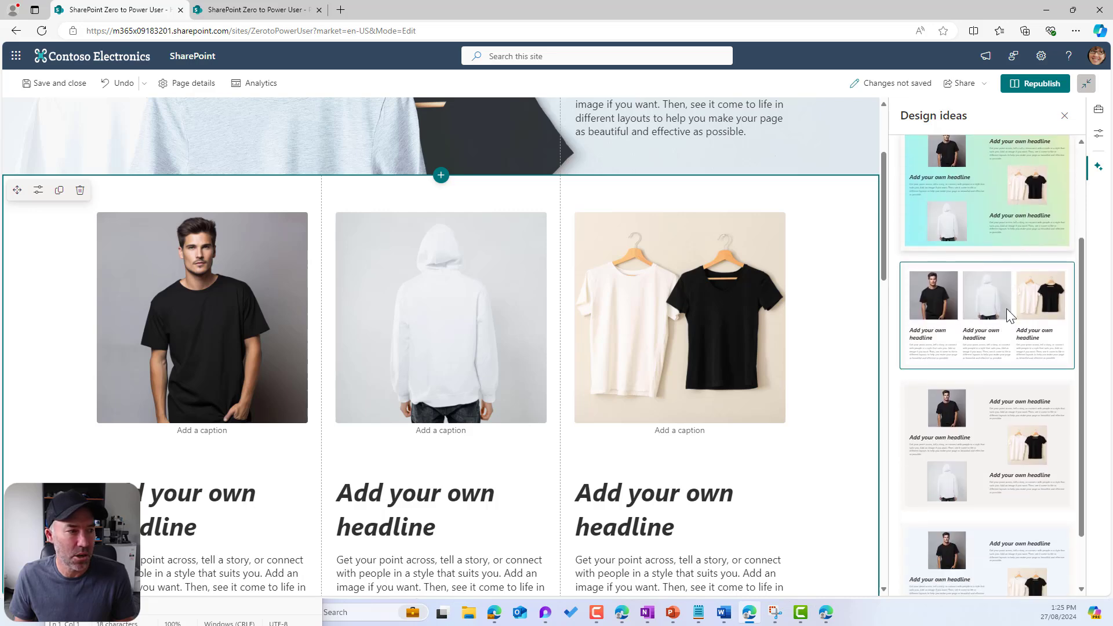
pyautogui.scroll(-3, 601, 362)
pyautogui.scroll(-1, 982, 350)
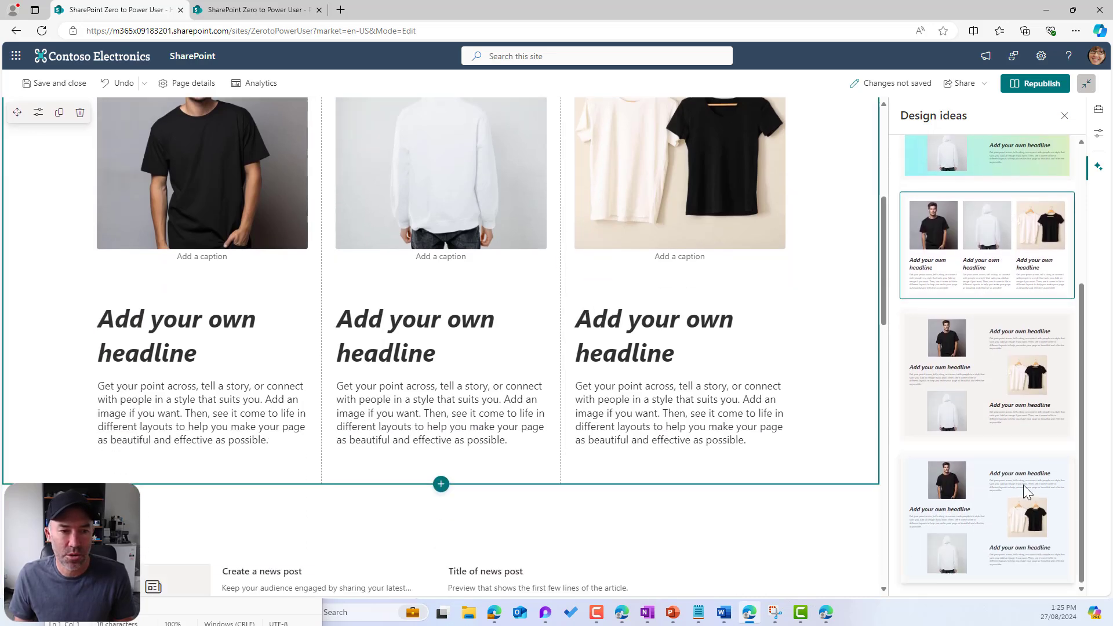
pyautogui.click(1015, 515)
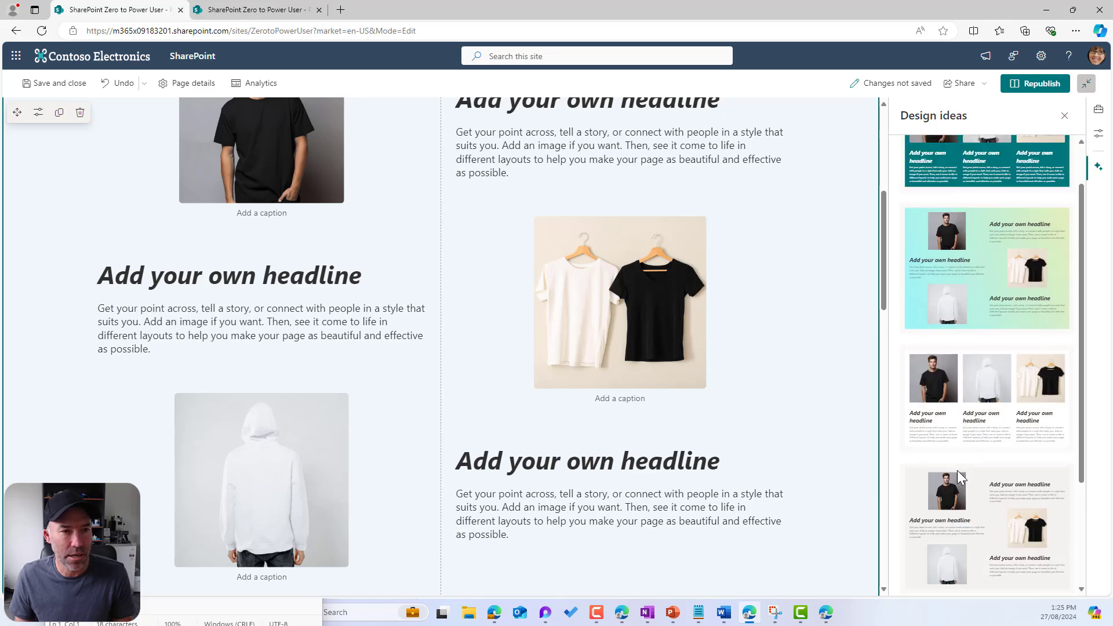
pyautogui.click(998, 361)
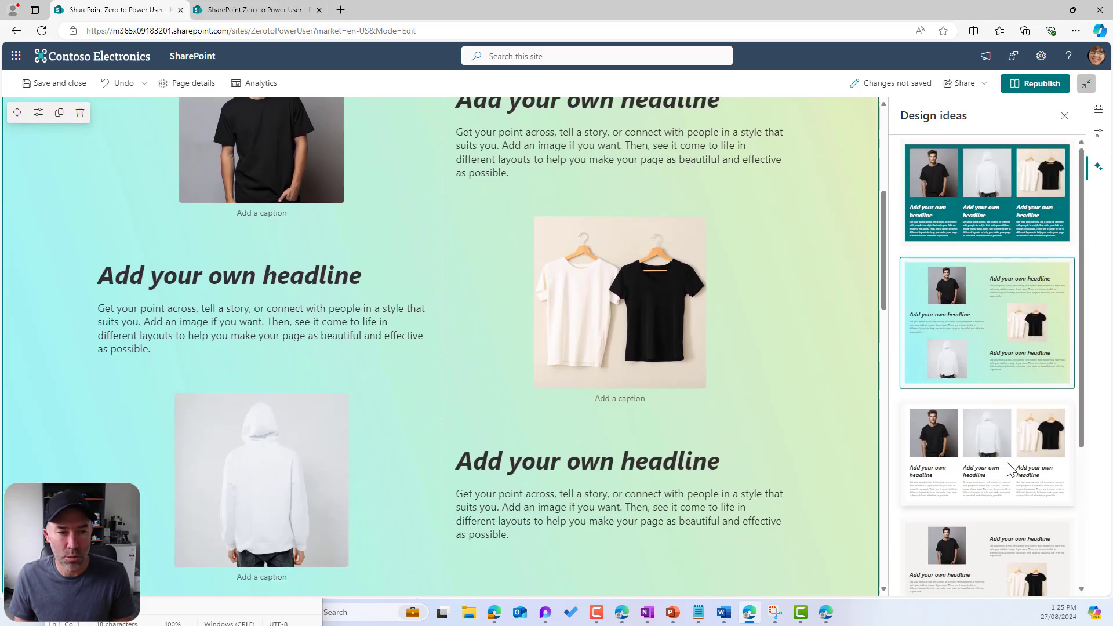
# Step: Apply the white three-column design idea with headlines beneath the images and review the section's layout
pyautogui.click(1007, 467)
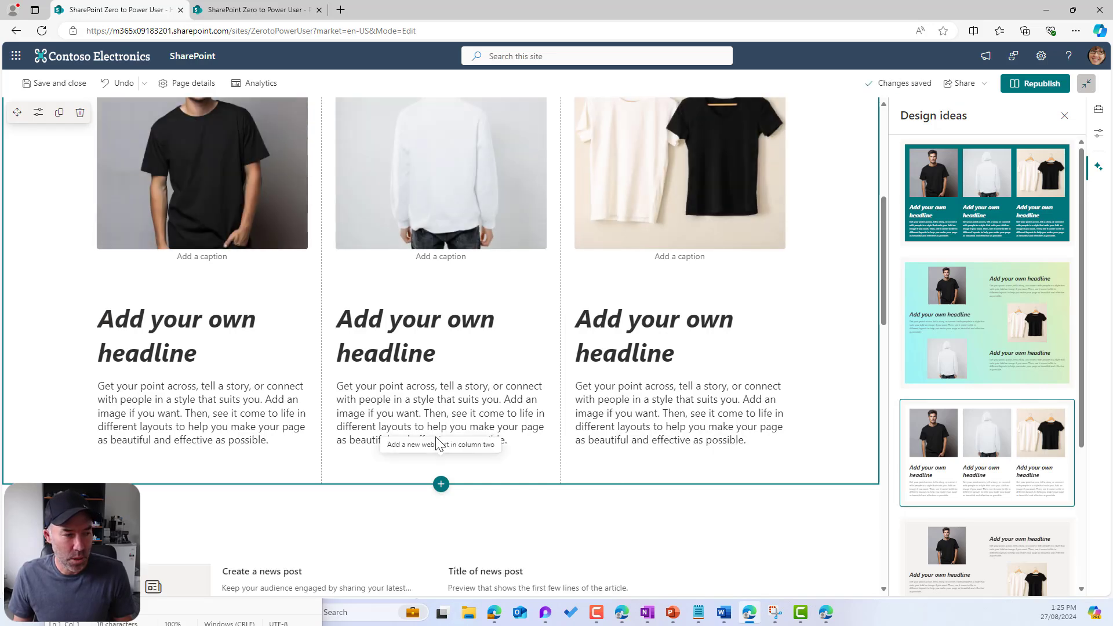
pyautogui.scroll(-2, 447, 436)
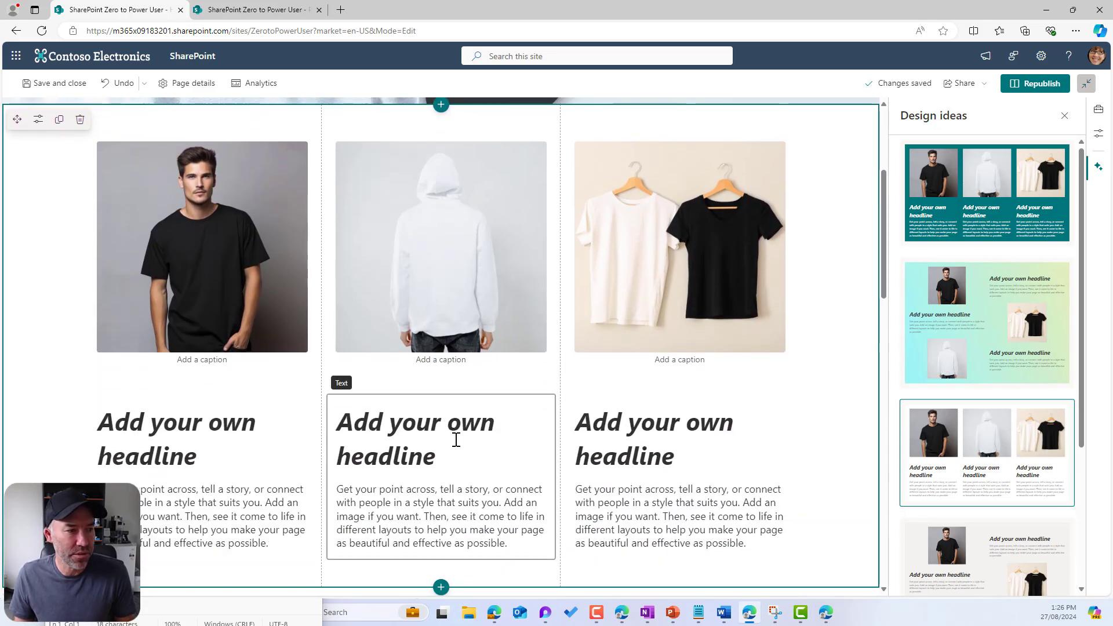
pyautogui.click(446, 510)
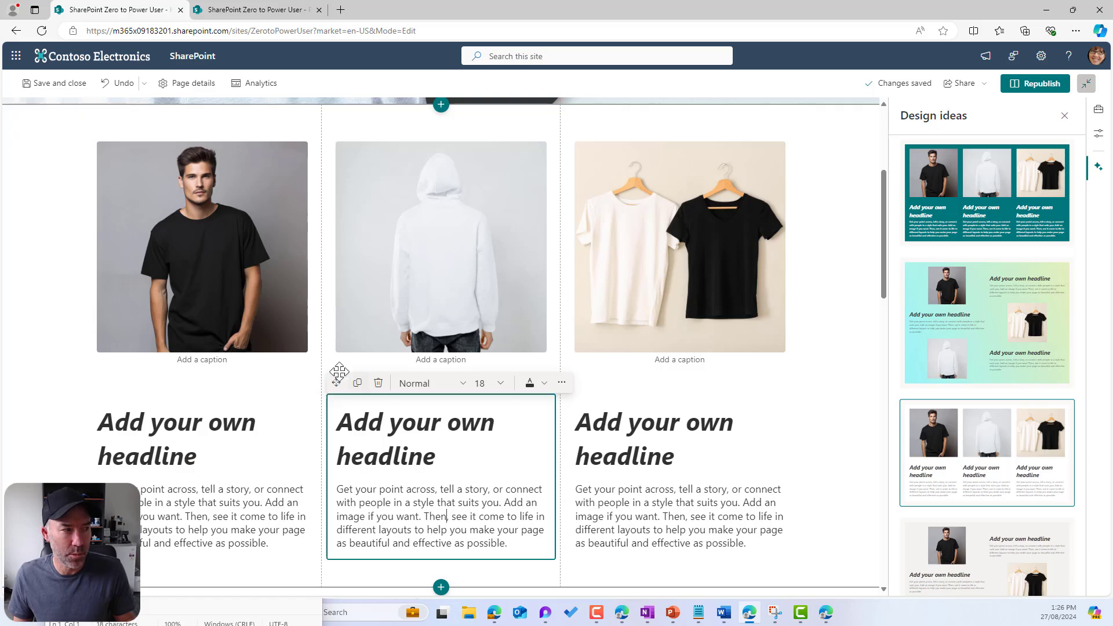
pyautogui.scroll(3, 169, 379)
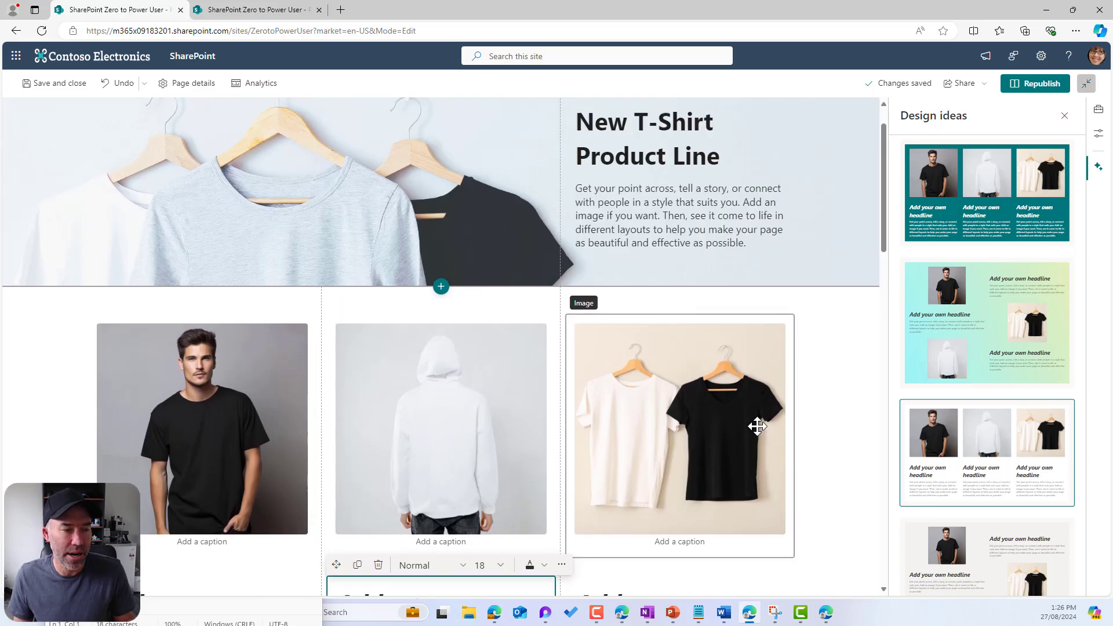
pyautogui.scroll(-3, 755, 425)
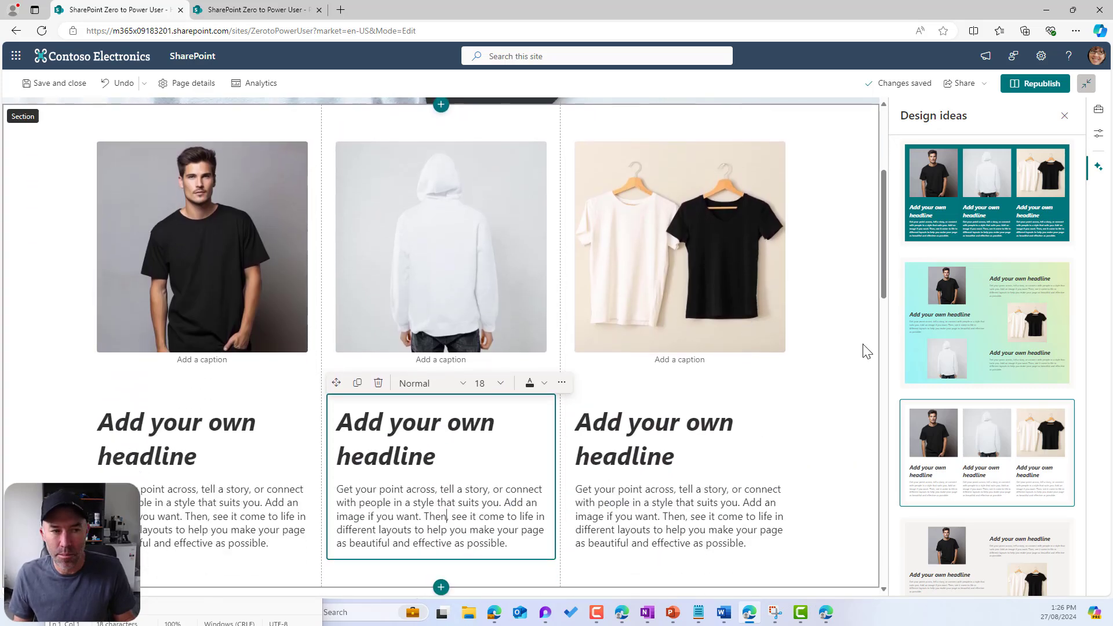
pyautogui.scroll(-3, 885, 249)
pyautogui.scroll(5, 885, 252)
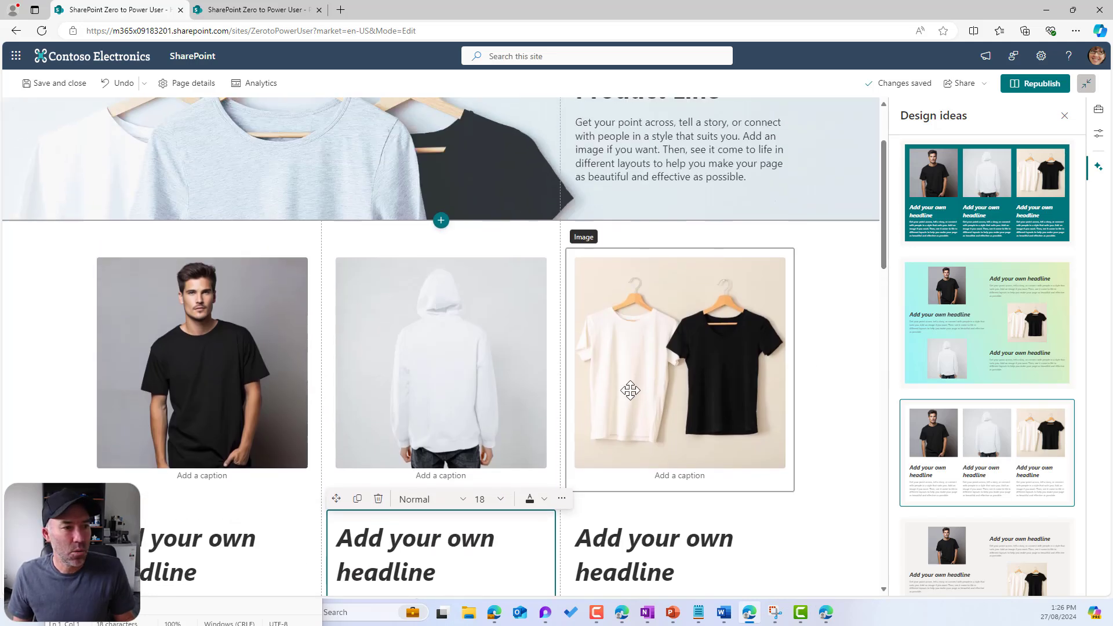
pyautogui.scroll(-3, 629, 389)
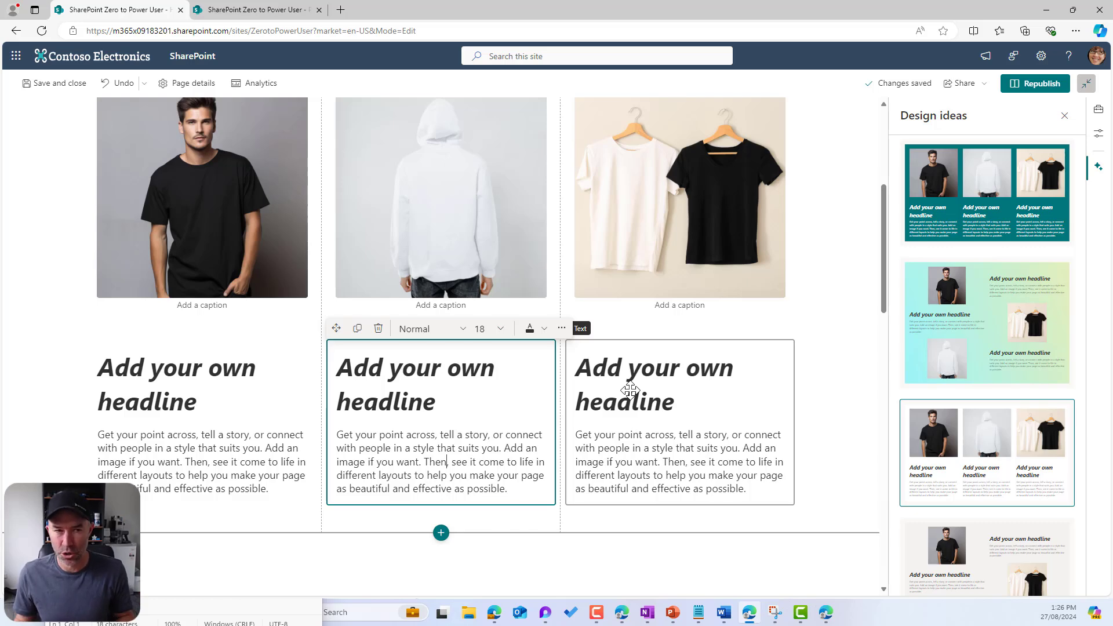
# Step: Delete the News, Events and People profiles web parts below the three-column image section
pyautogui.scroll(-3, 145, 499)
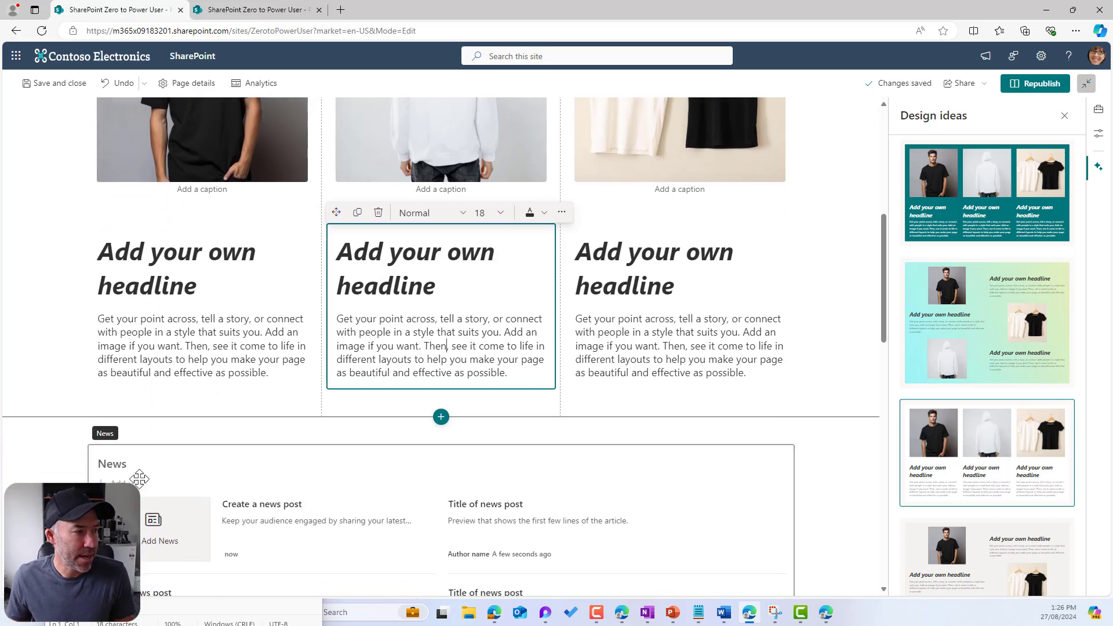
pyautogui.click(138, 473)
pyautogui.click(165, 373)
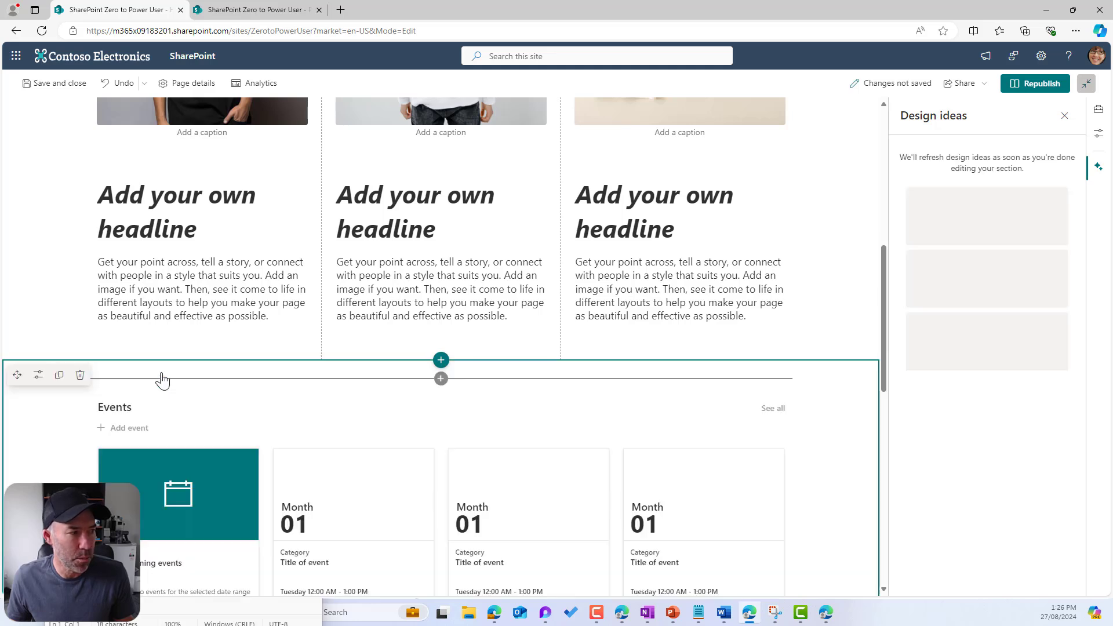
pyautogui.scroll(-1, 244, 407)
pyautogui.click(139, 380)
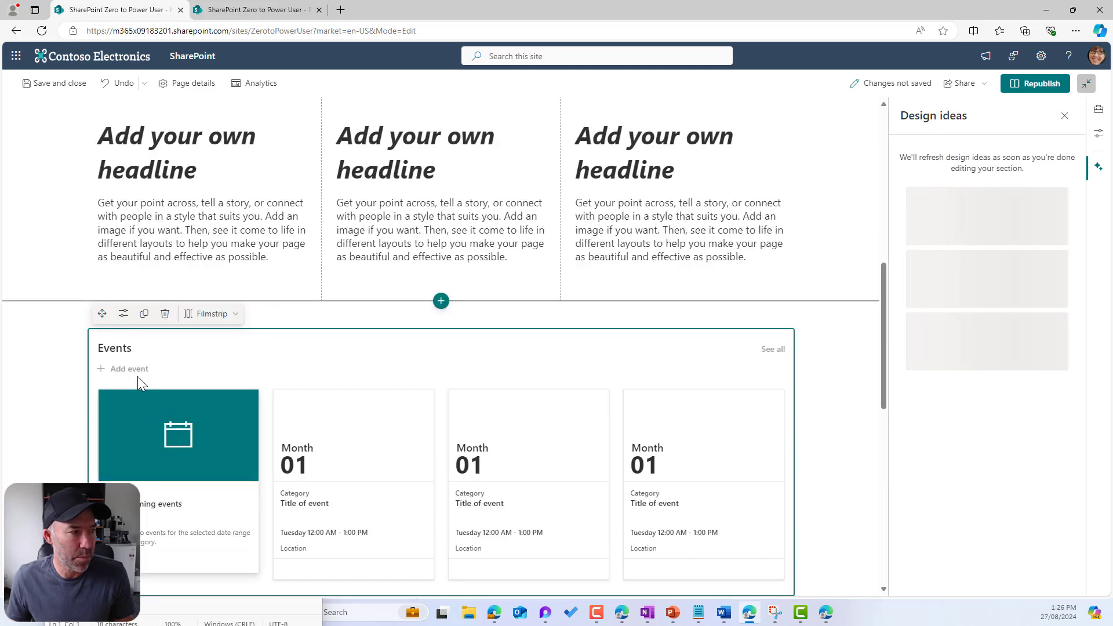
pyautogui.click(164, 315)
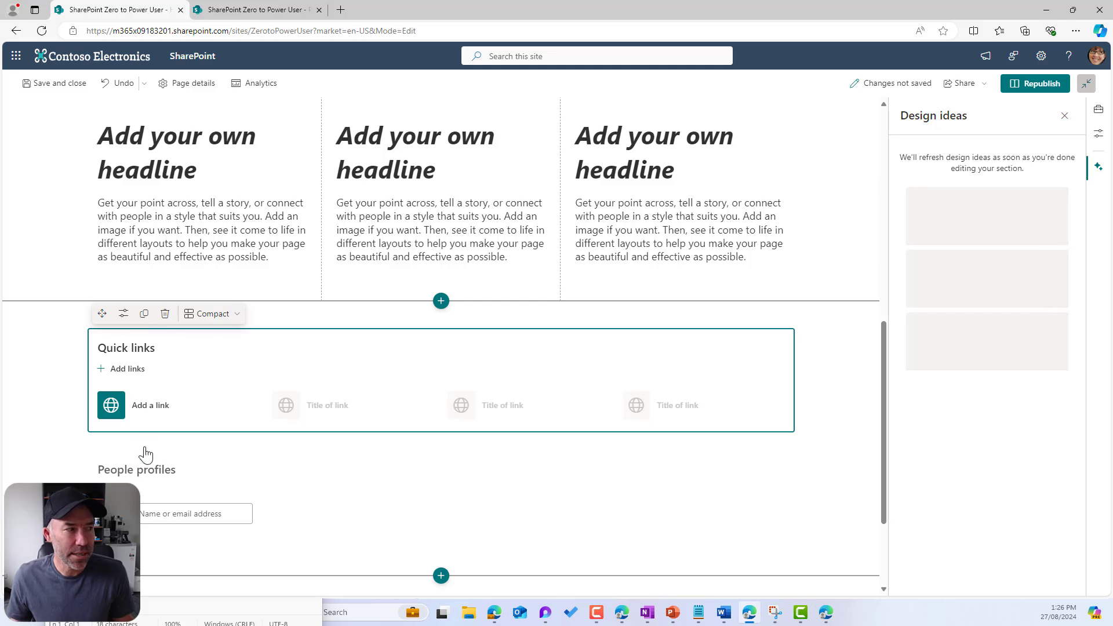
pyautogui.click(154, 472)
pyautogui.click(165, 435)
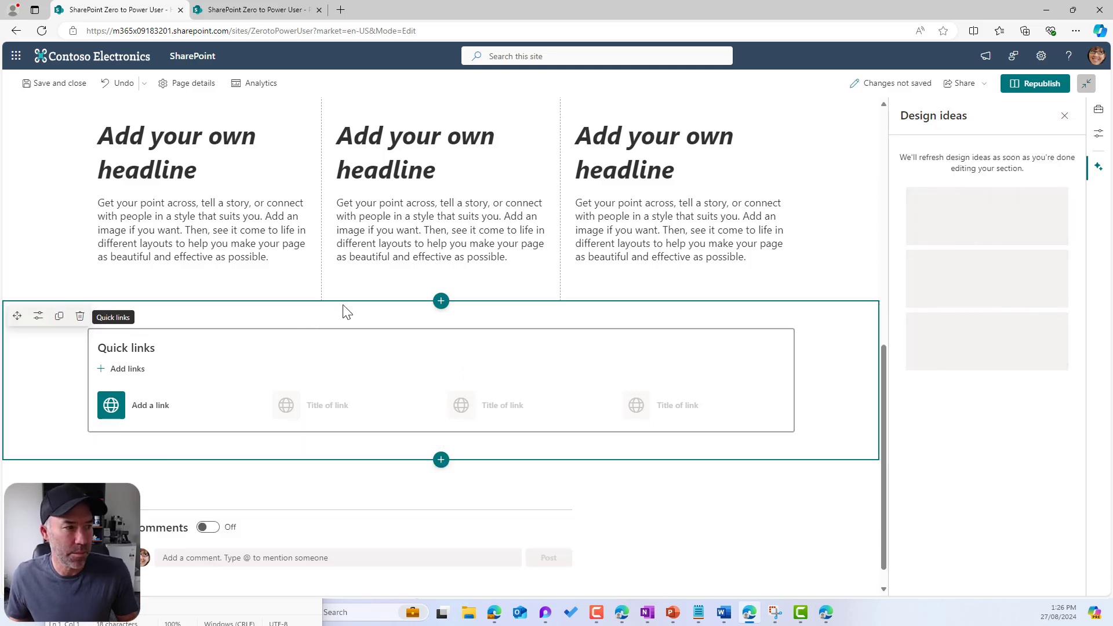
# Step: Insert a three-column section above Quick links and add a Stream web part to its first column
pyautogui.click(445, 302)
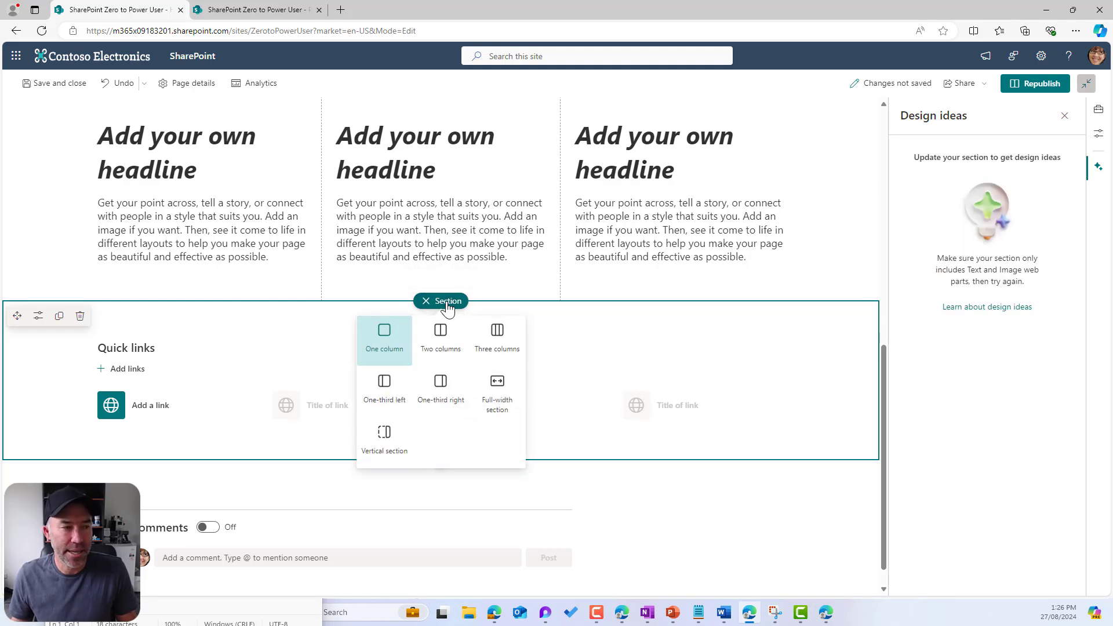
pyautogui.click(494, 347)
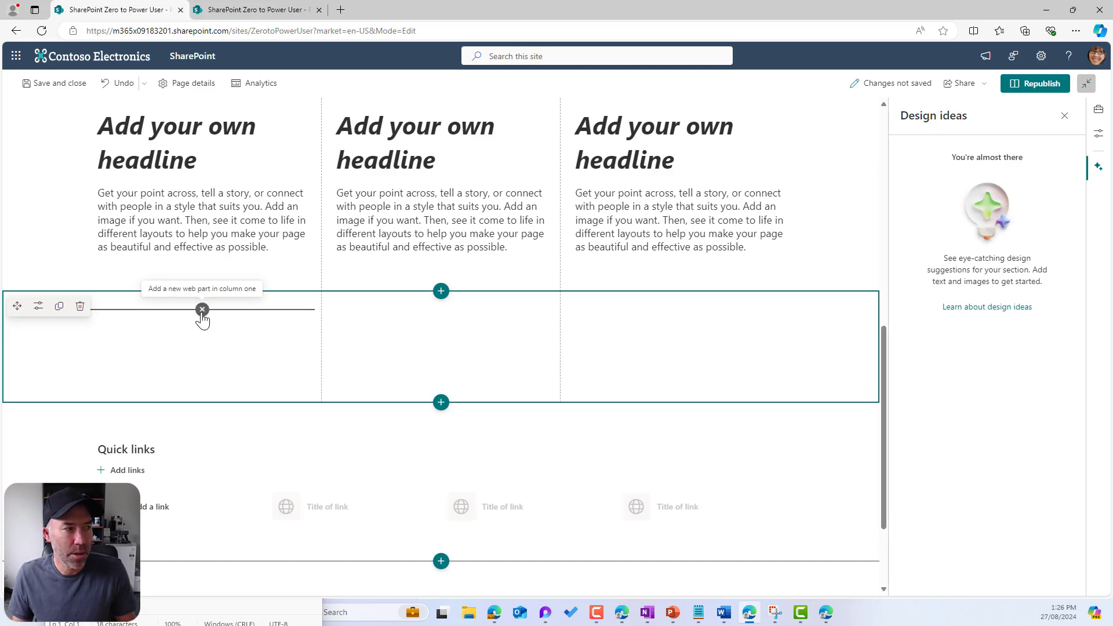
pyautogui.click(202, 311)
pyautogui.click(199, 422)
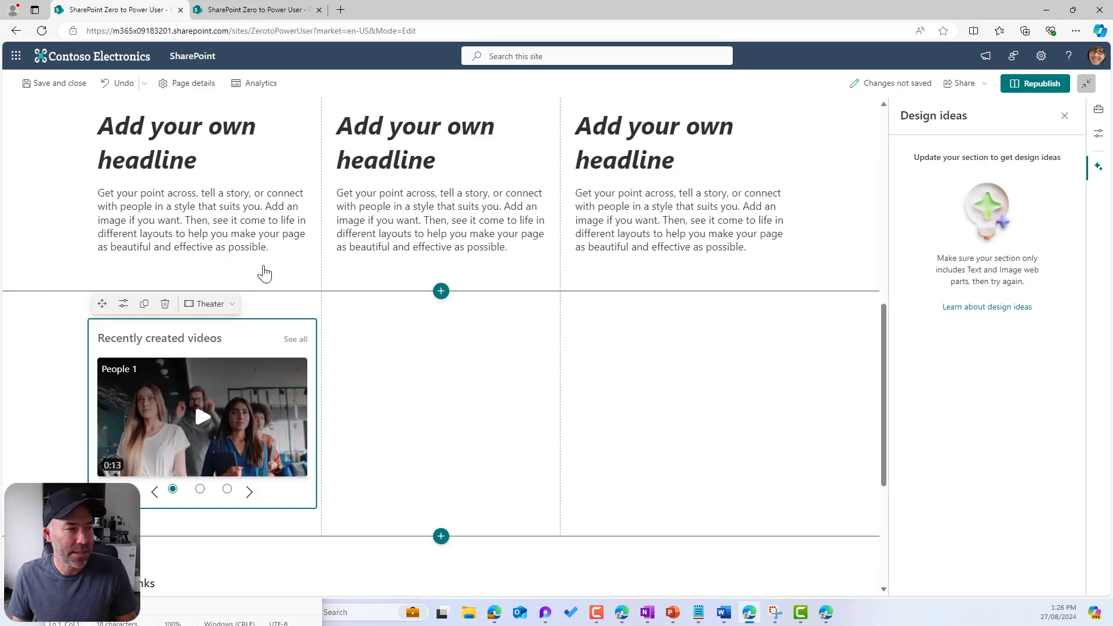
# Step: Check the videos in the Promo Videos folder of the site's document library and return to the page being edited
pyautogui.click(276, 9)
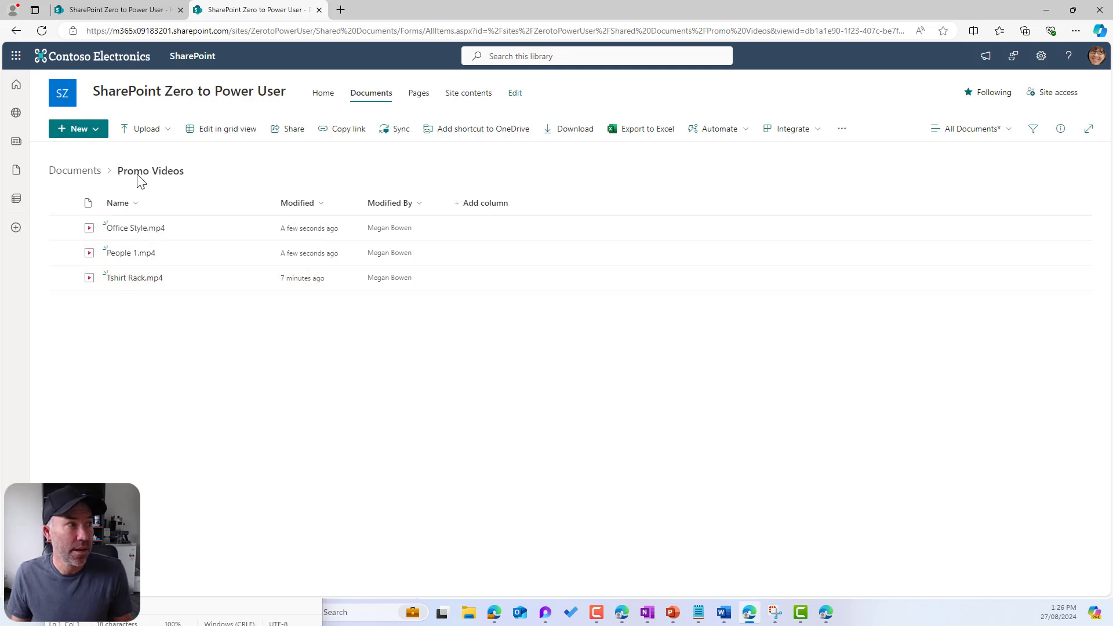
pyautogui.click(85, 171)
pyautogui.click(127, 228)
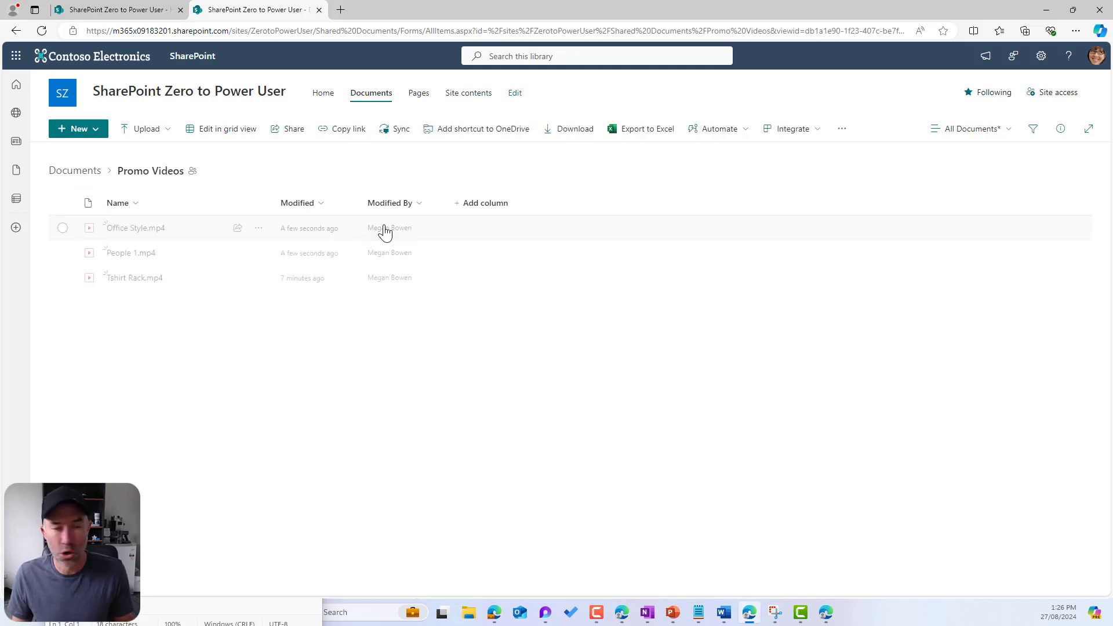
pyautogui.moveTo(385, 230)
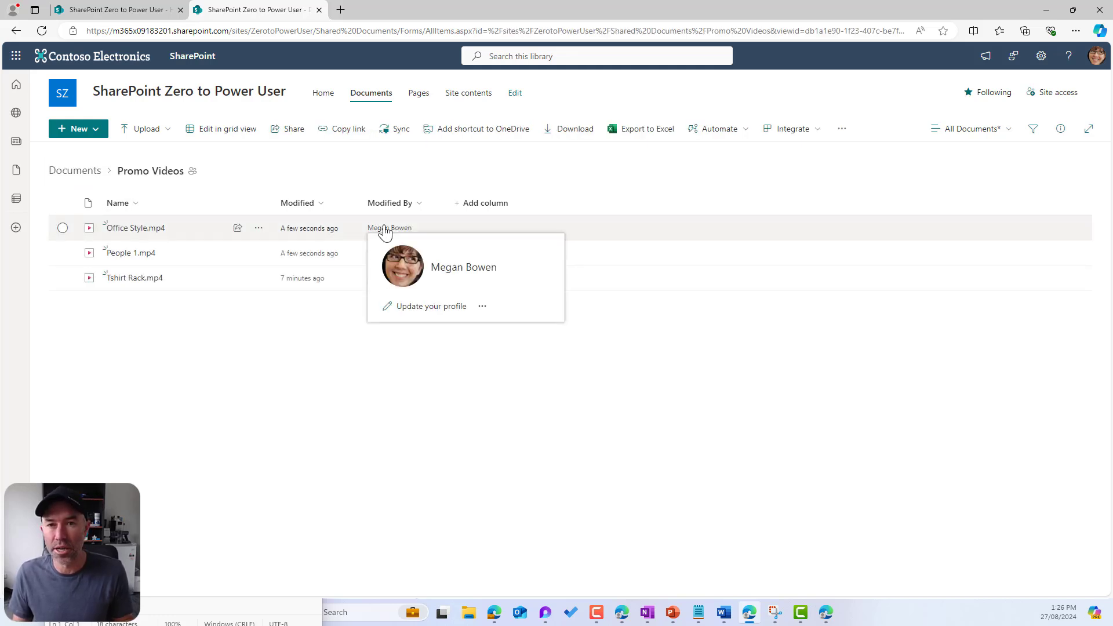
pyautogui.click(130, 17)
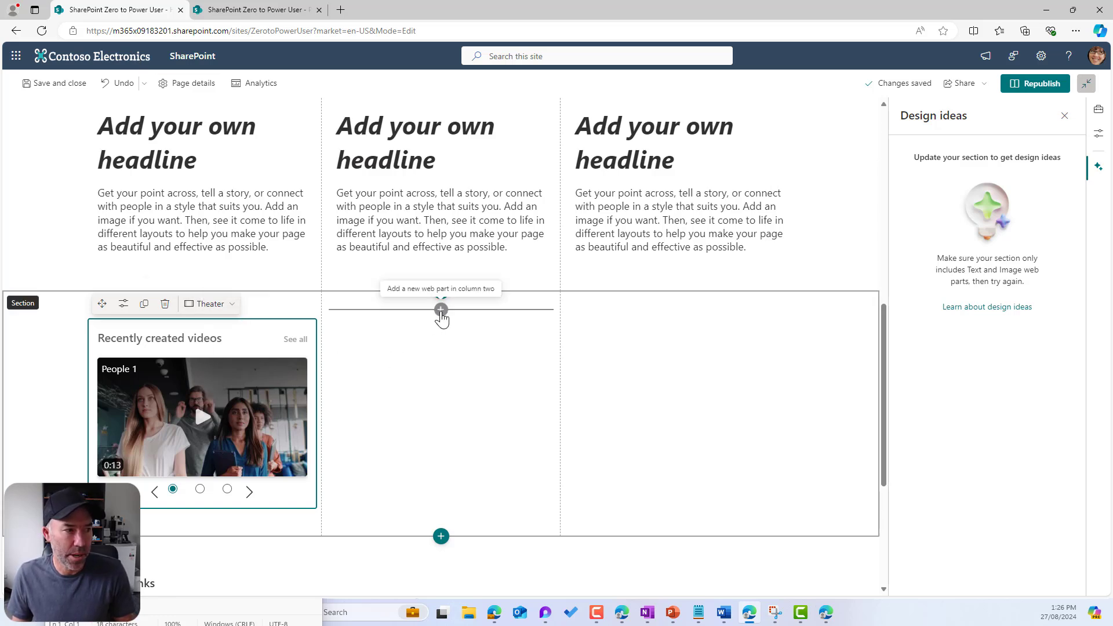
# Step: Add a Stream web part to both column two and column three of the new section
pyautogui.click(441, 312)
pyautogui.click(454, 440)
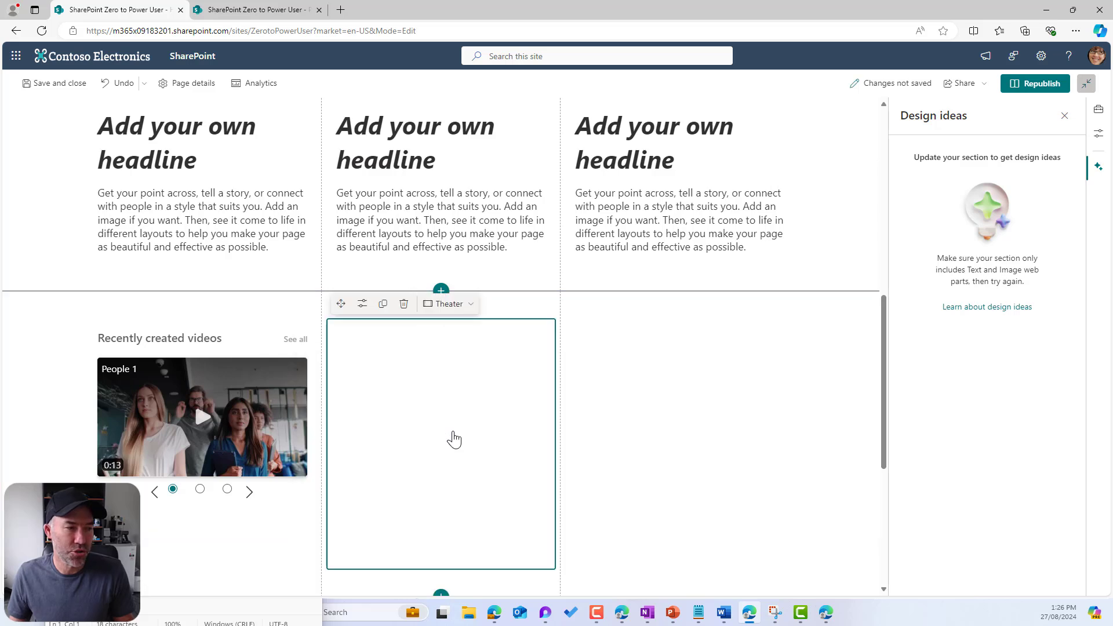
pyautogui.click(680, 309)
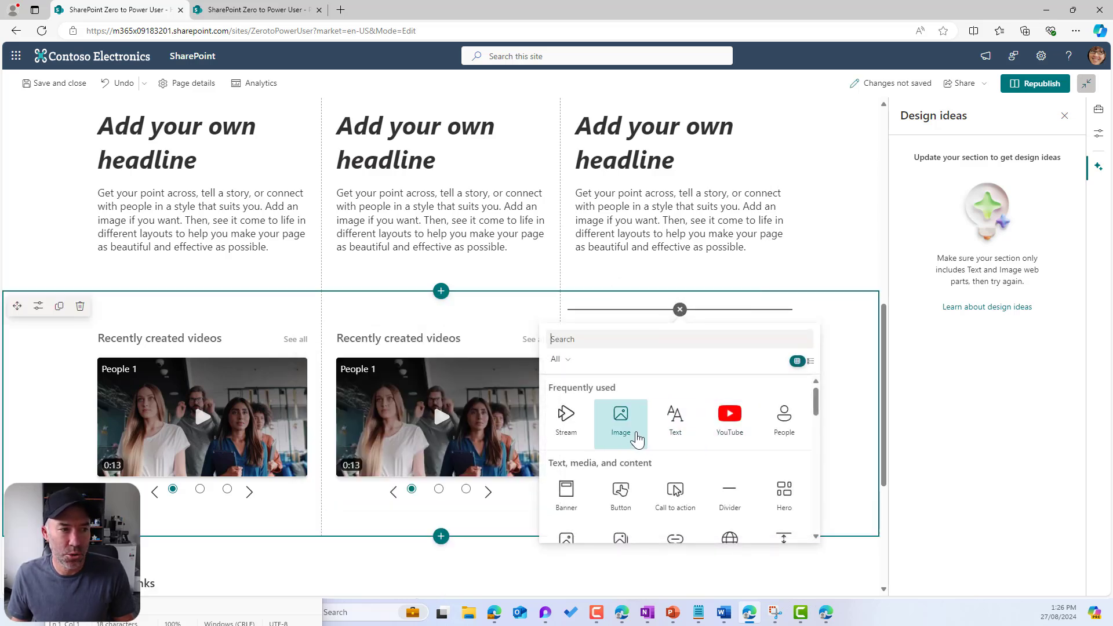
pyautogui.click(567, 423)
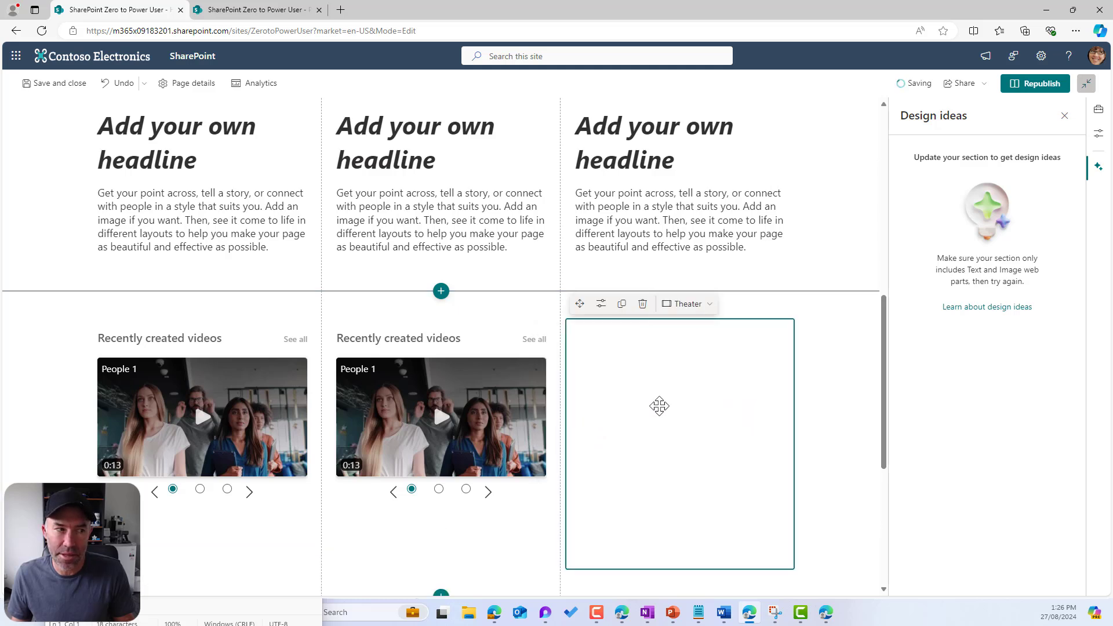
# Step: Set the third column's Stream web part to show the single video Office Style.mp4 from the site's Promo Videos folder
pyautogui.click(600, 305)
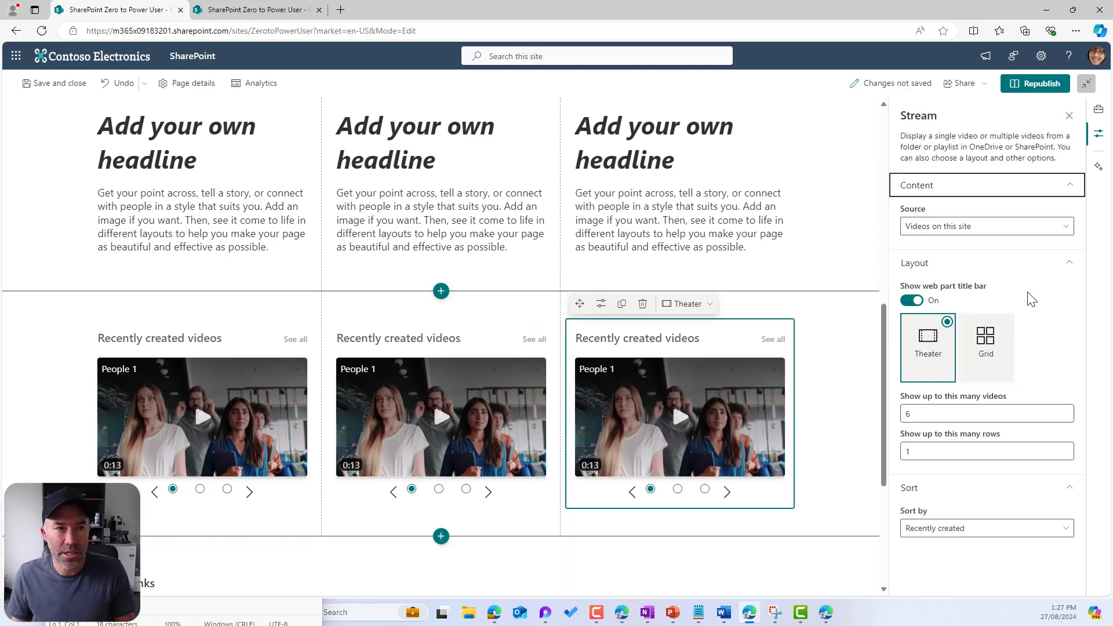
pyautogui.click(957, 227)
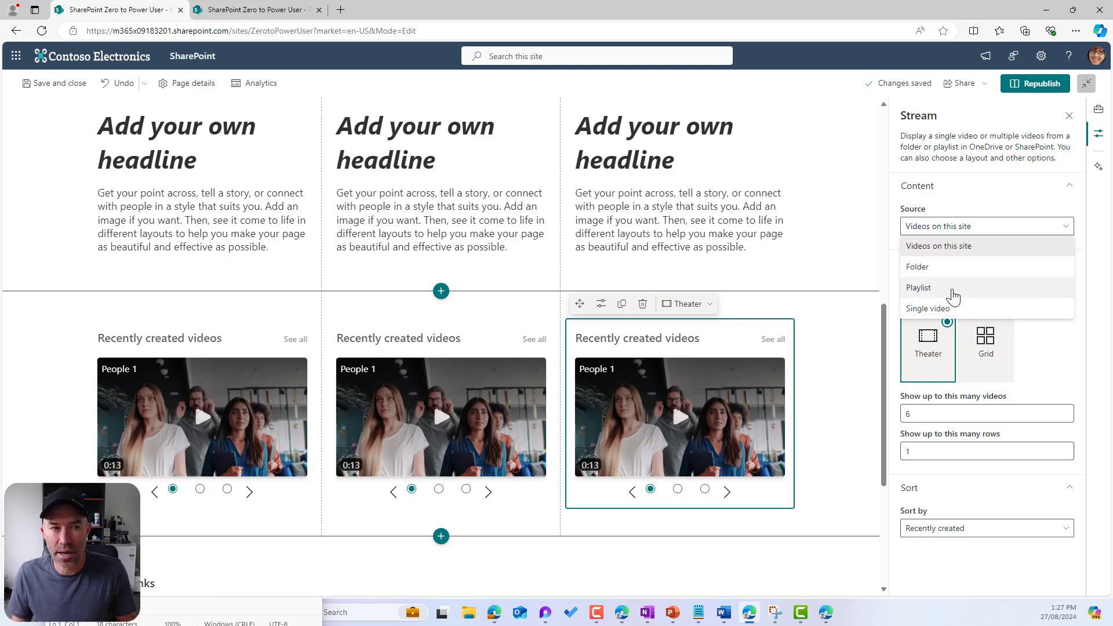
pyautogui.click(925, 310)
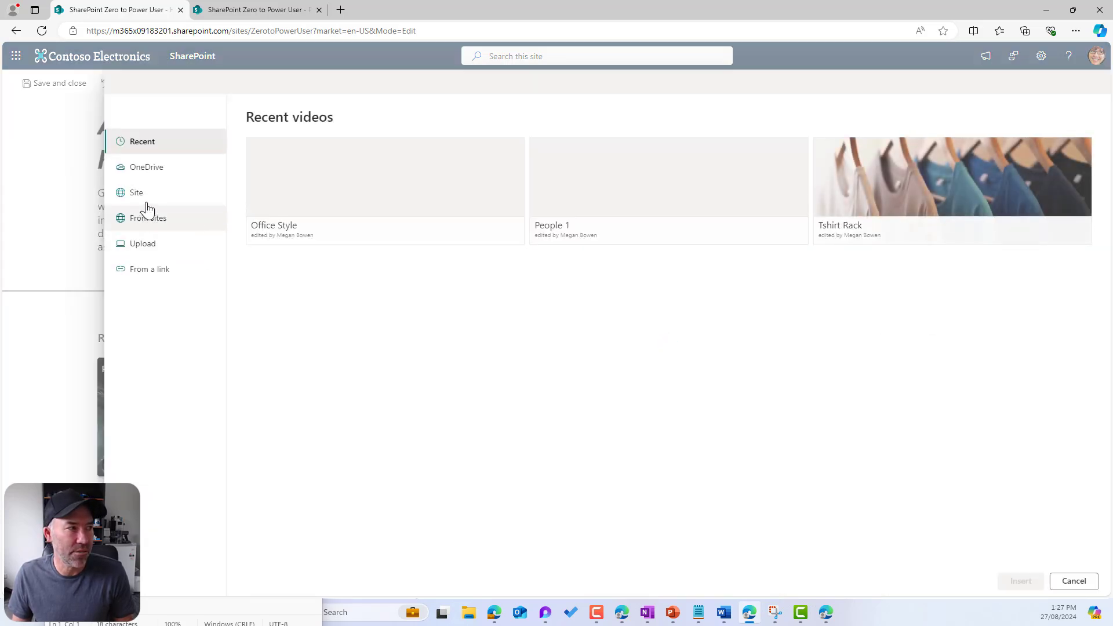
pyautogui.click(152, 196)
pyautogui.doubleClick(304, 171)
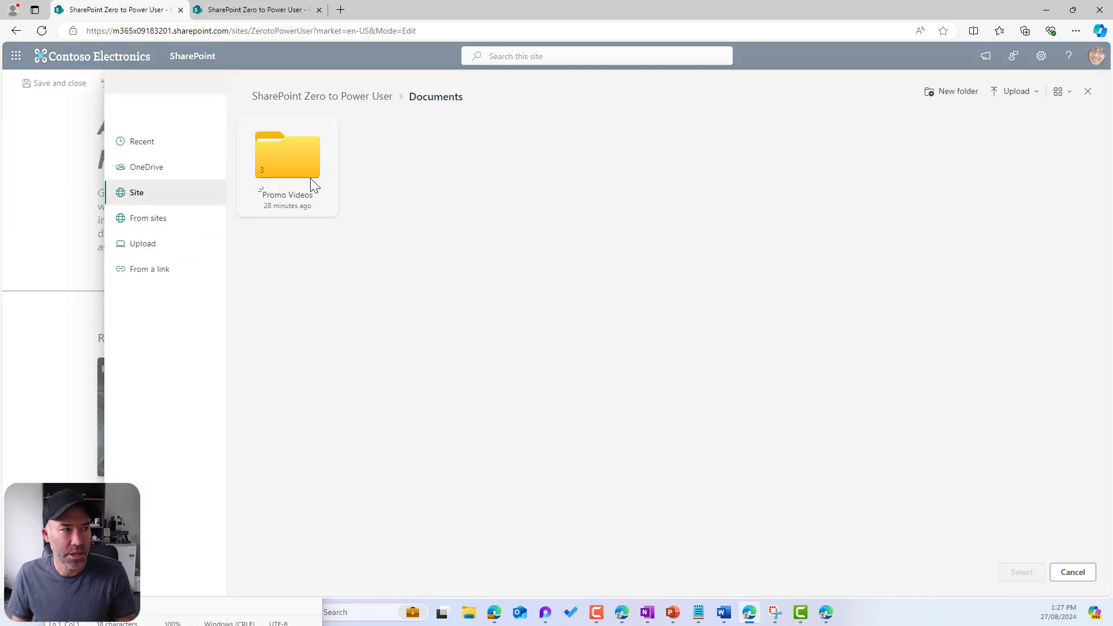
pyautogui.doubleClick(297, 177)
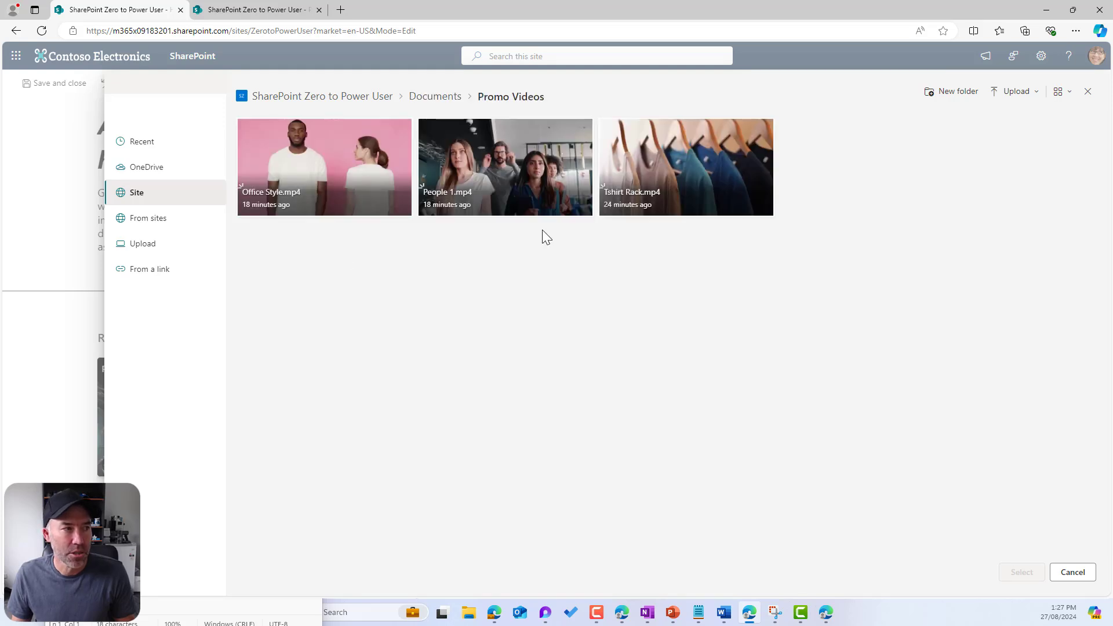
pyautogui.click(343, 177)
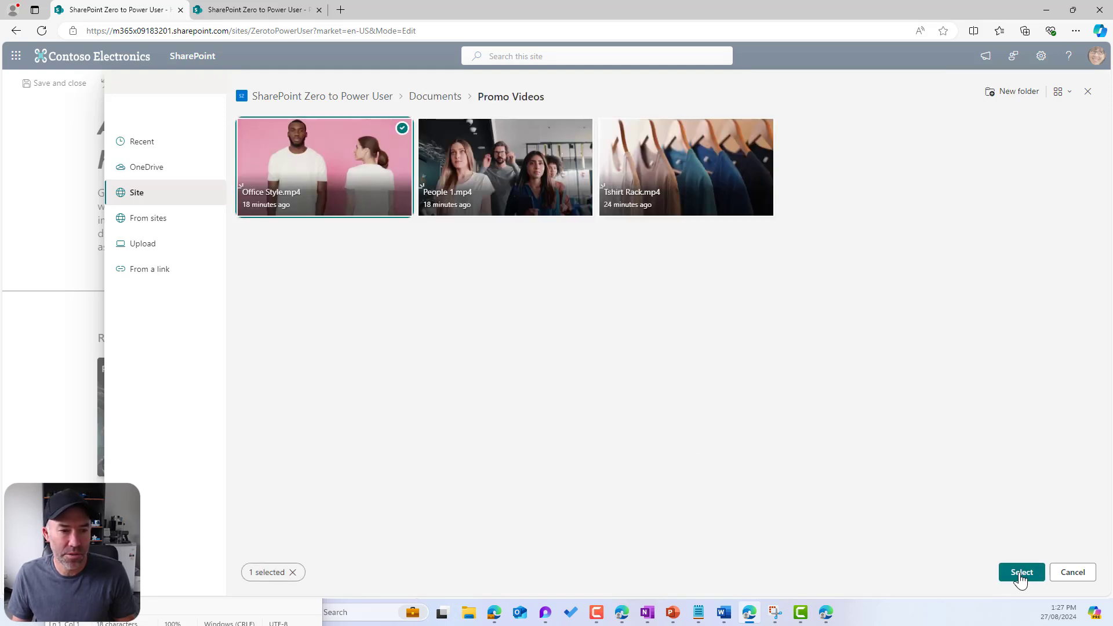
pyautogui.click(1020, 574)
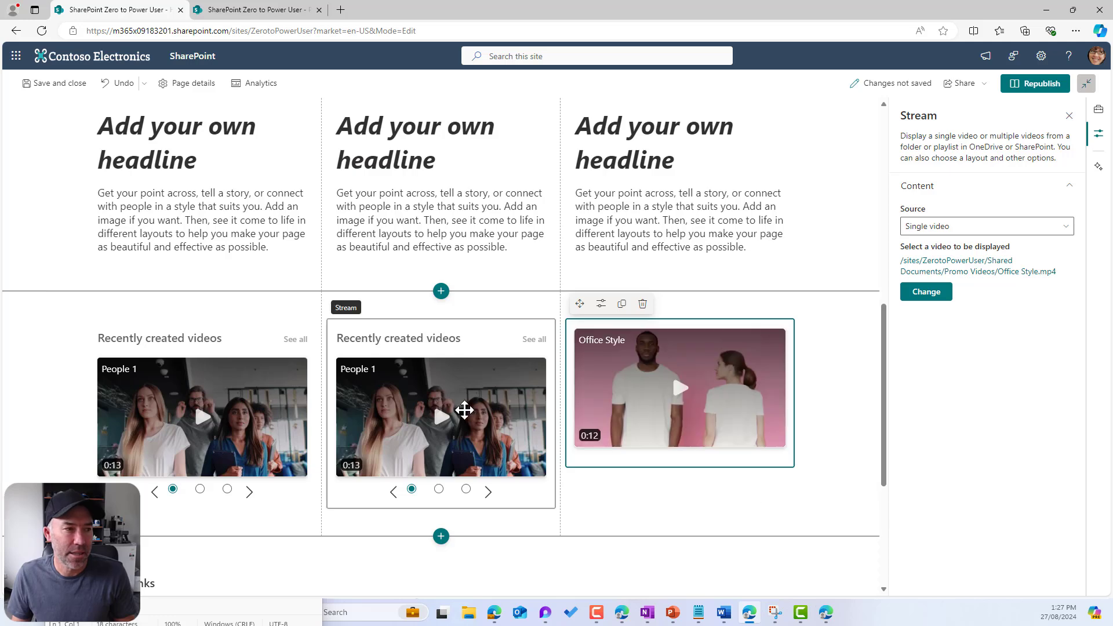
# Step: Set the middle column's Stream web part to show the single video People 1.mp4 from the site's Promo Videos folder
pyautogui.click(464, 410)
pyautogui.click(945, 226)
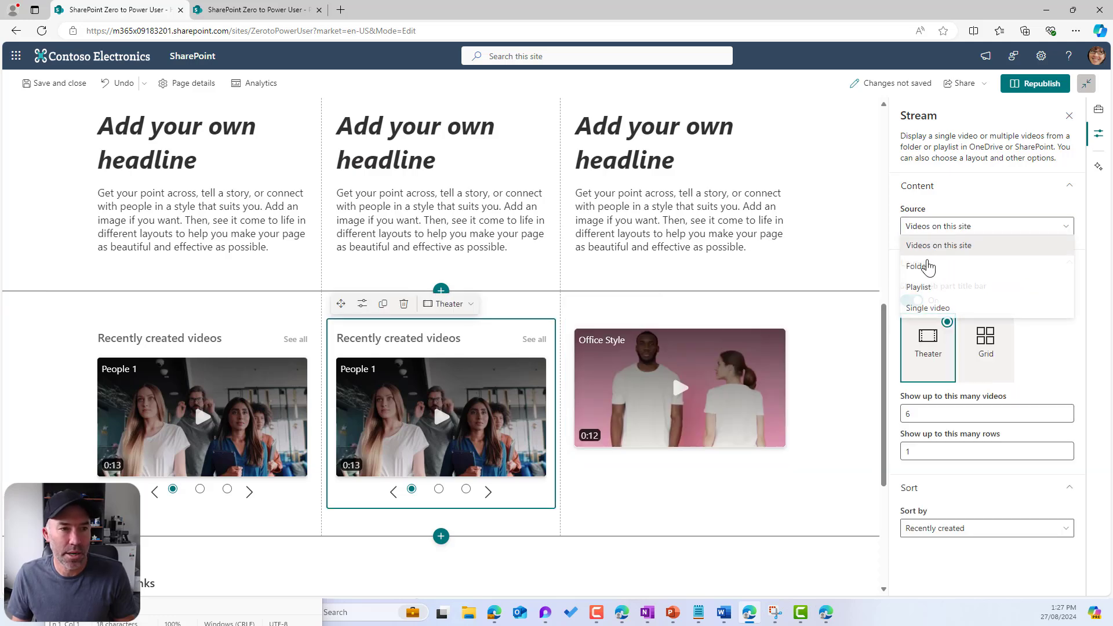
pyautogui.click(925, 308)
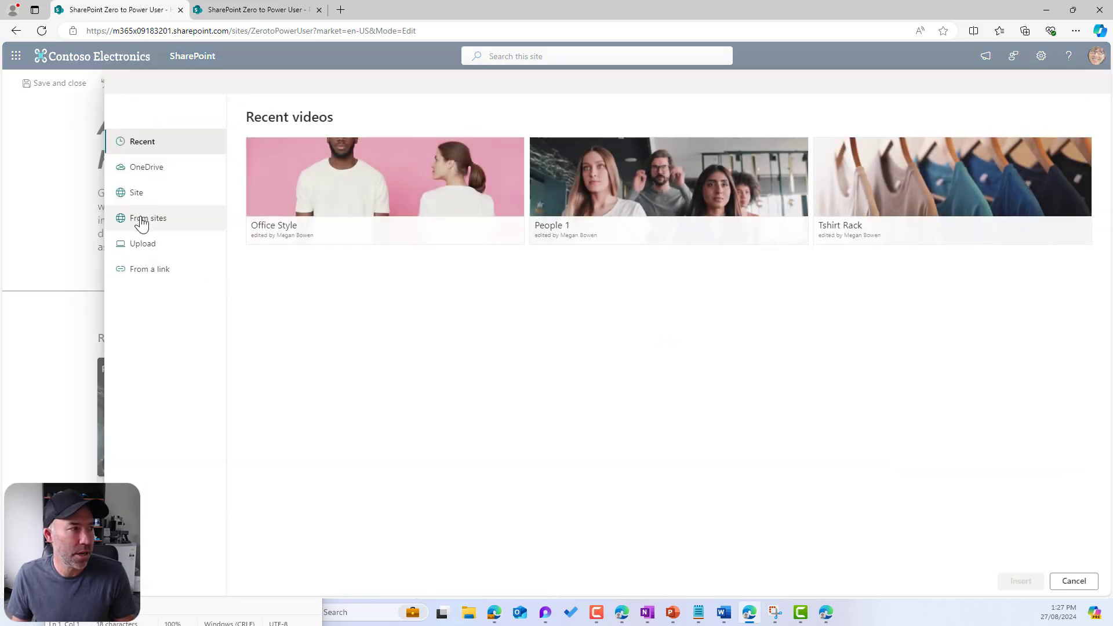
pyautogui.click(139, 194)
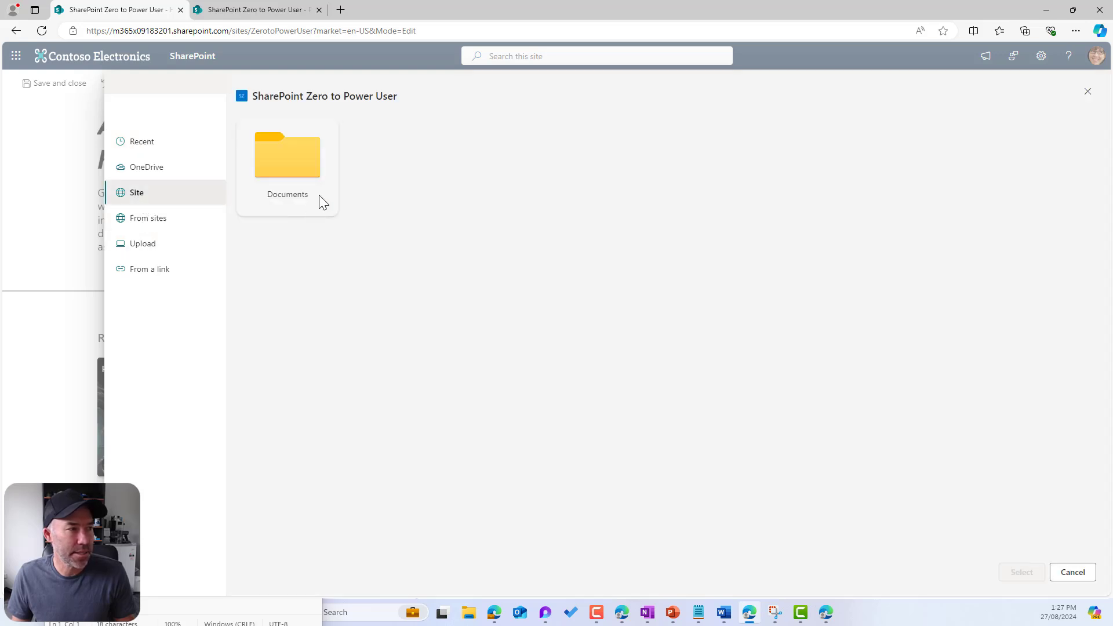
pyautogui.click(318, 196)
pyautogui.click(282, 173)
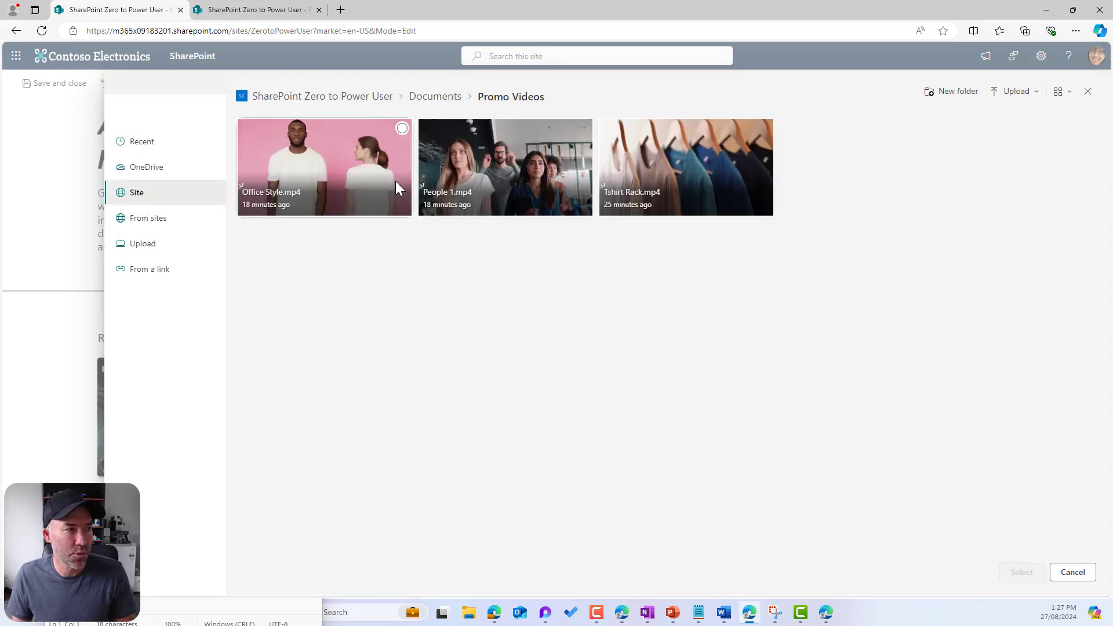
pyautogui.click(517, 186)
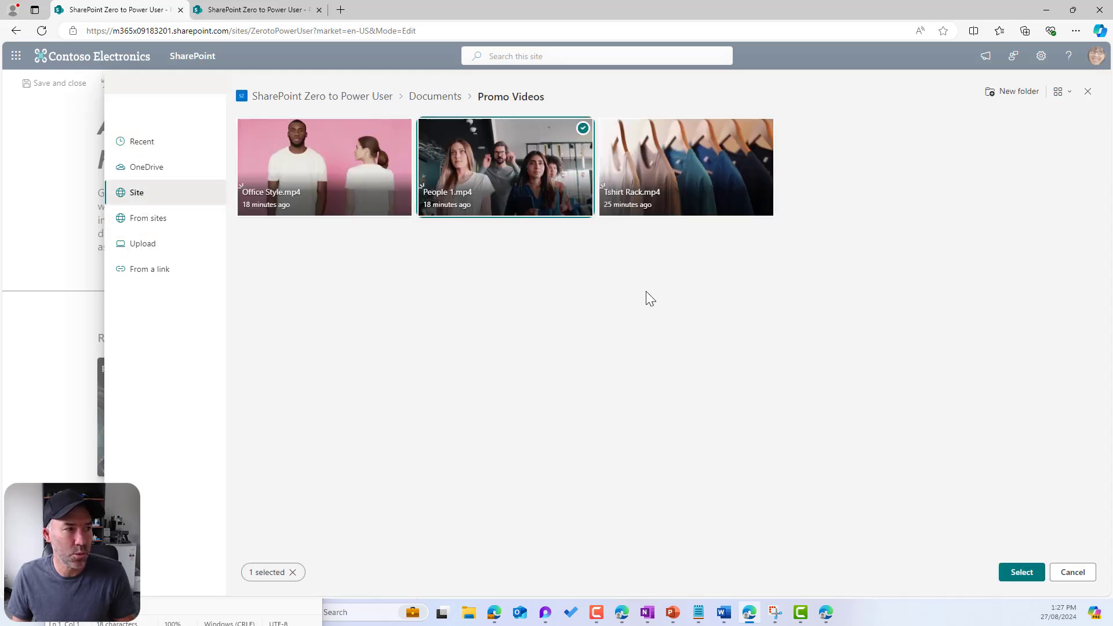
pyautogui.click(1024, 573)
# Step: Set the first column's Stream web part to show the single video Tshirt Rack.mp4 from the site's Promo Videos folder
pyautogui.click(182, 397)
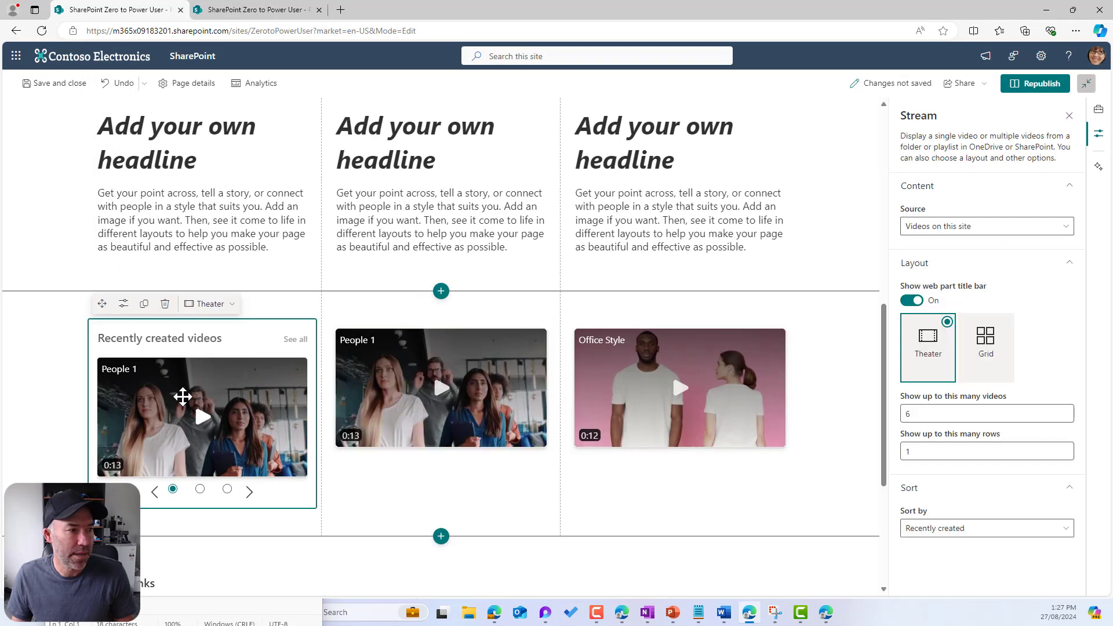
pyautogui.click(964, 229)
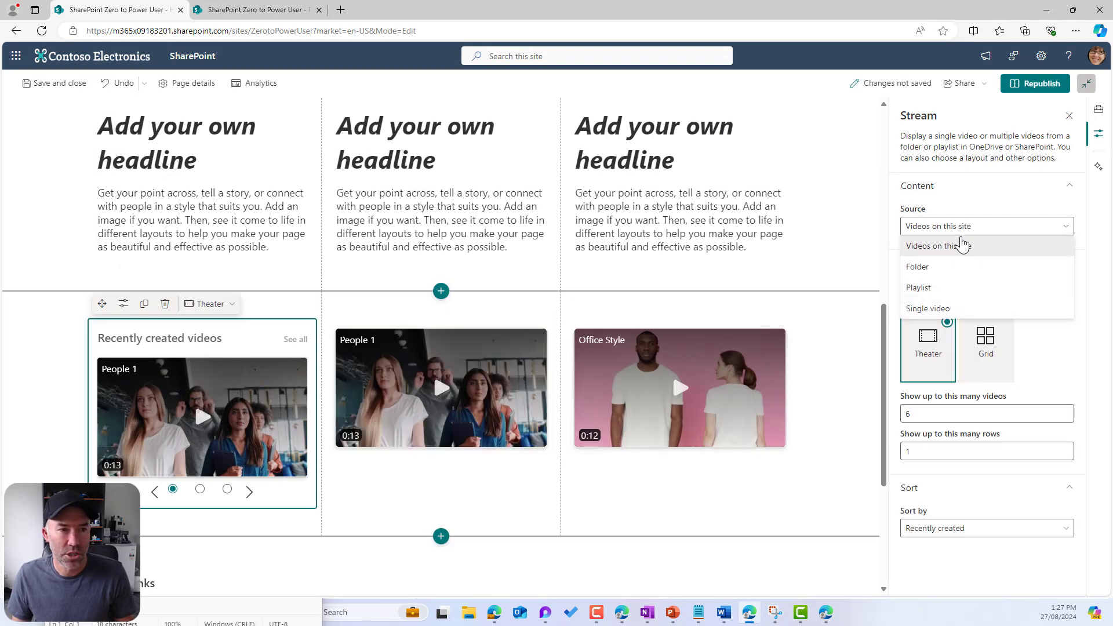
pyautogui.click(904, 313)
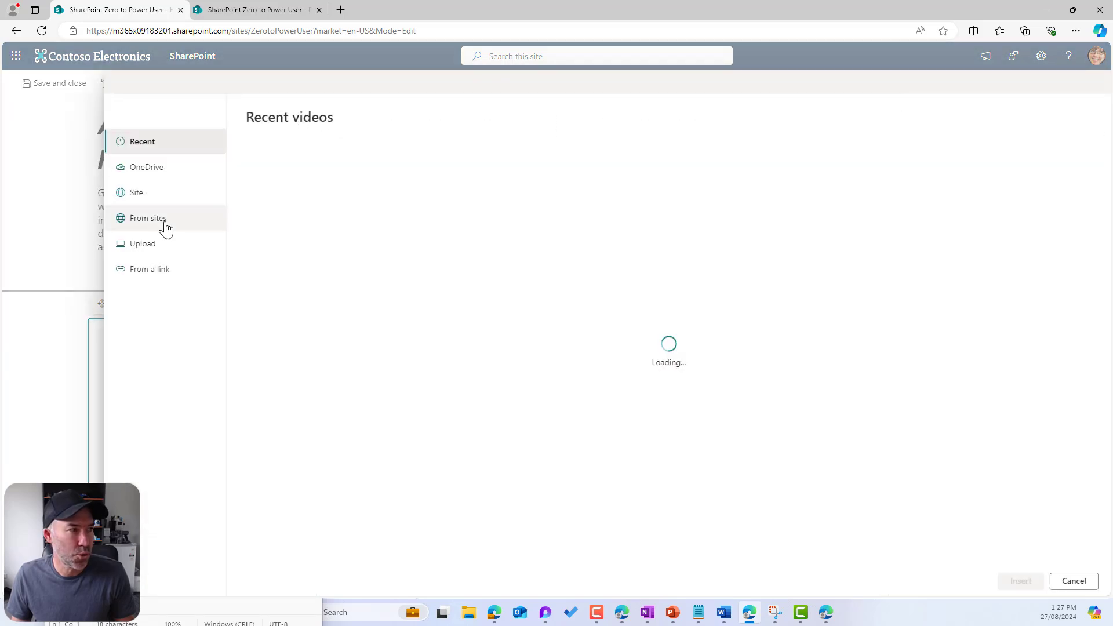
pyautogui.click(155, 197)
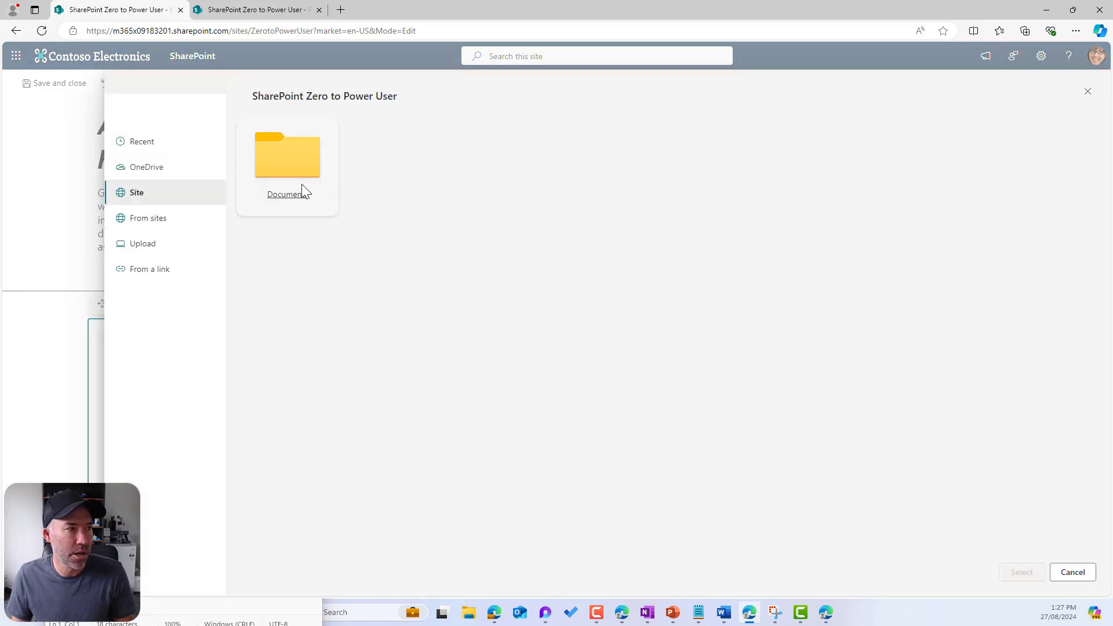
pyautogui.click(317, 169)
pyautogui.click(288, 180)
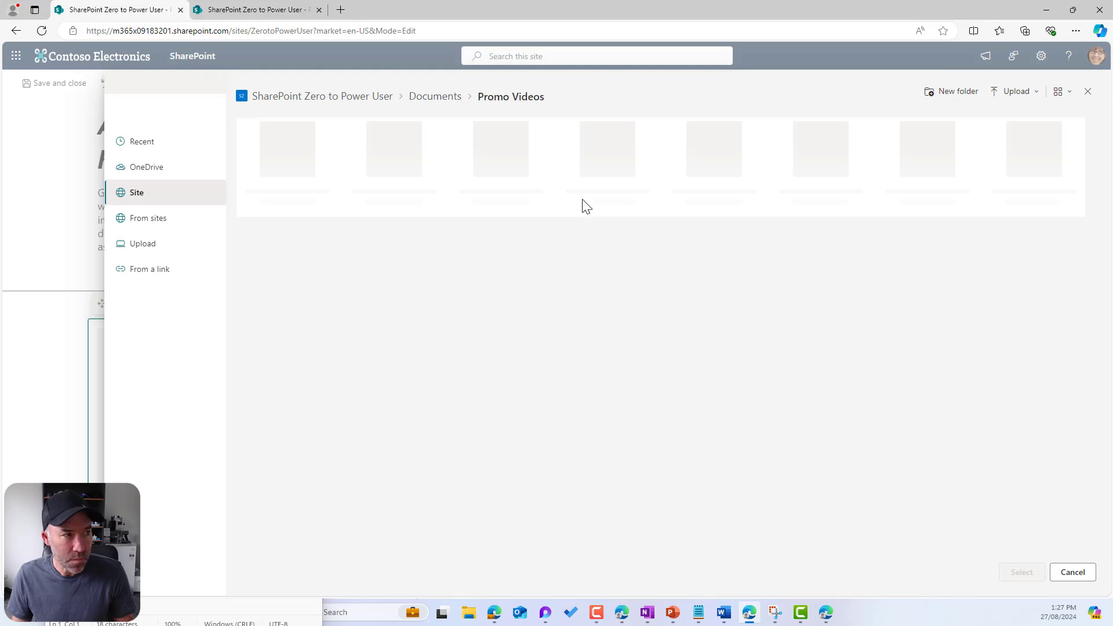
pyautogui.click(708, 174)
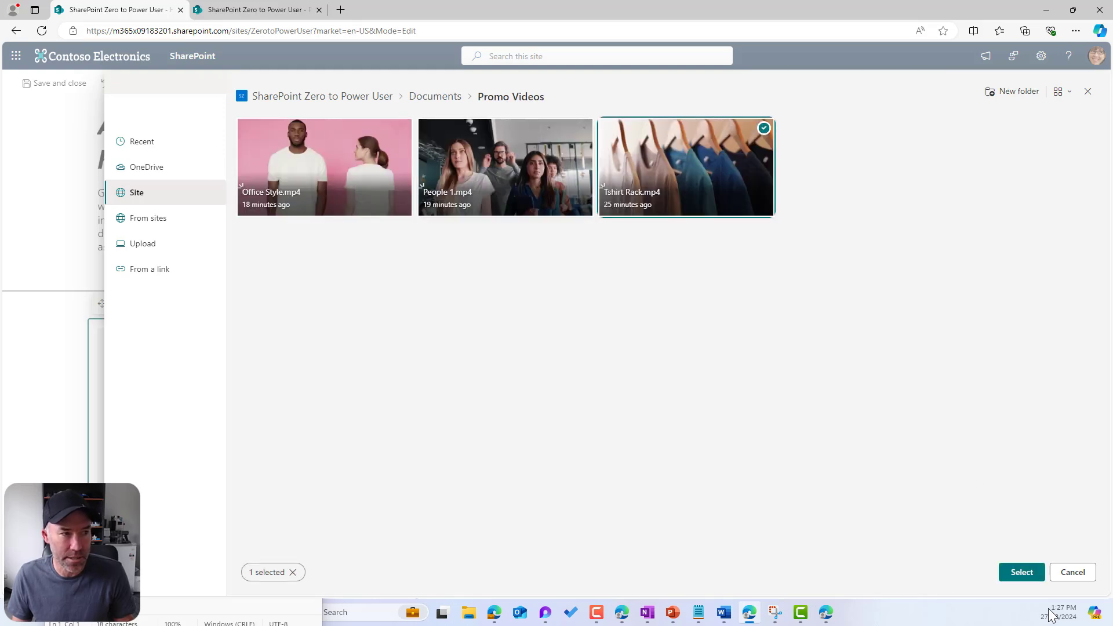
pyautogui.click(1027, 581)
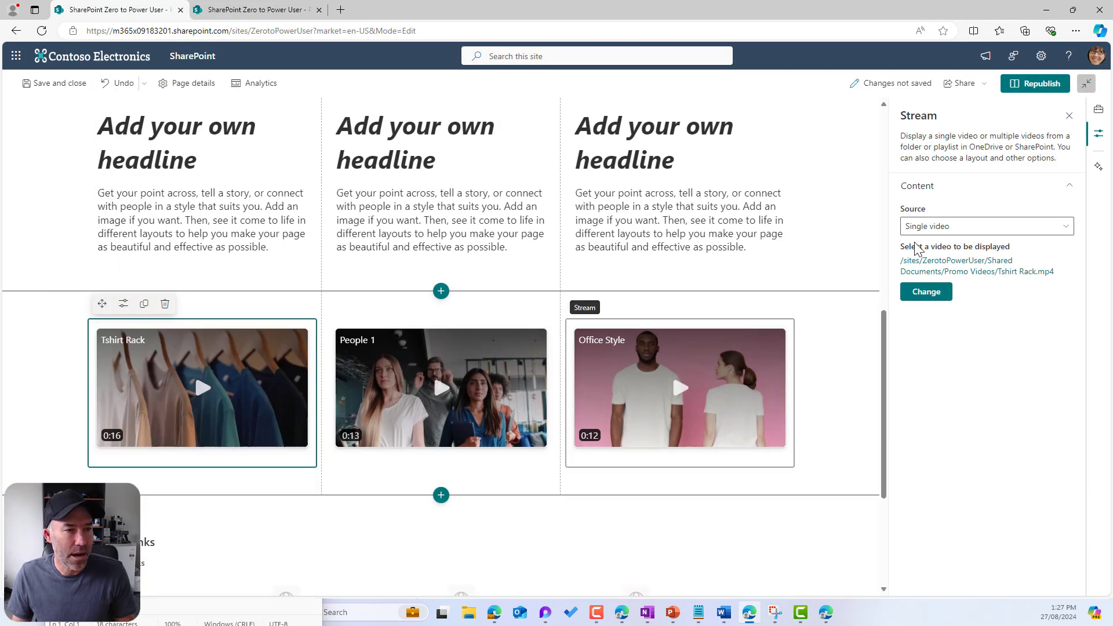
# Step: Republish the home page and review its banner, three-column images, headline texts and video section
pyautogui.click(1037, 88)
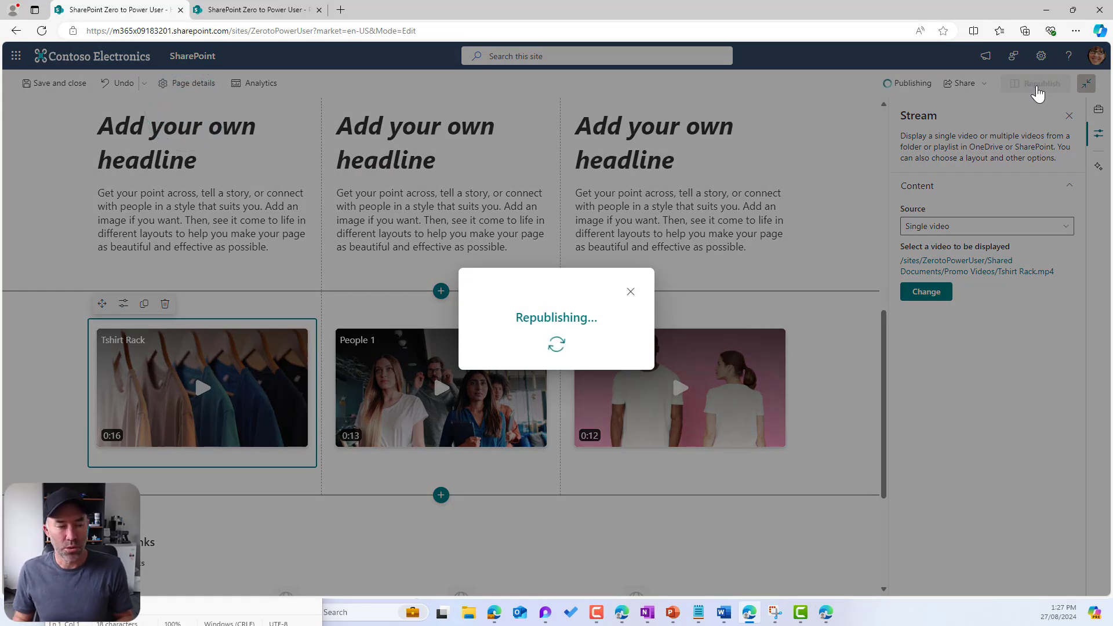
pyautogui.scroll(5, 937, 339)
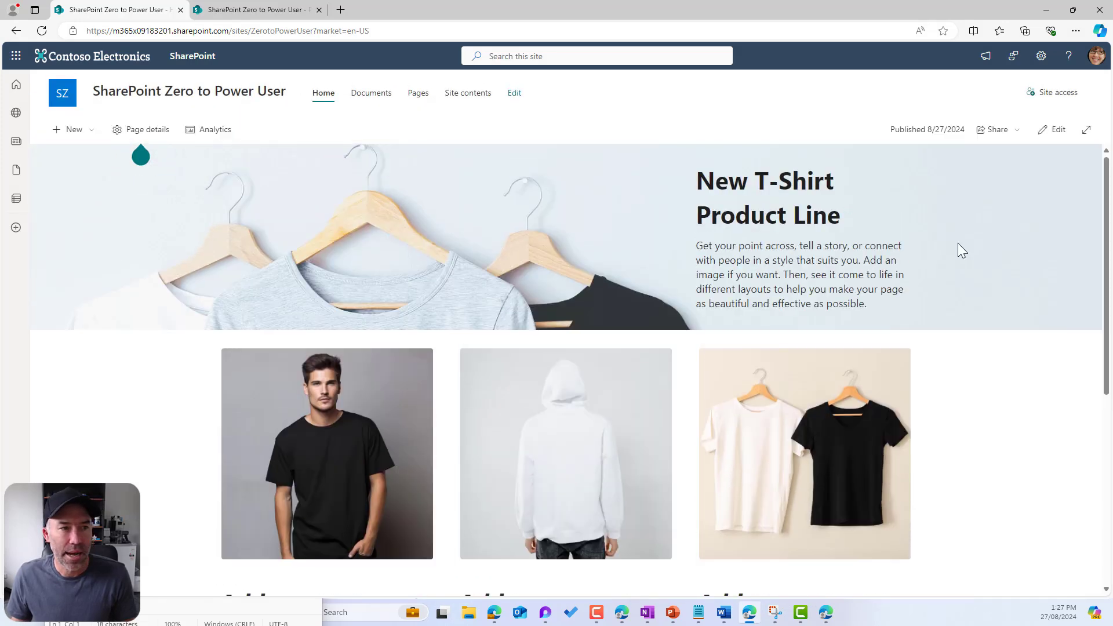
pyautogui.scroll(-2, 958, 243)
pyautogui.scroll(2, 952, 244)
pyautogui.scroll(-2, 952, 245)
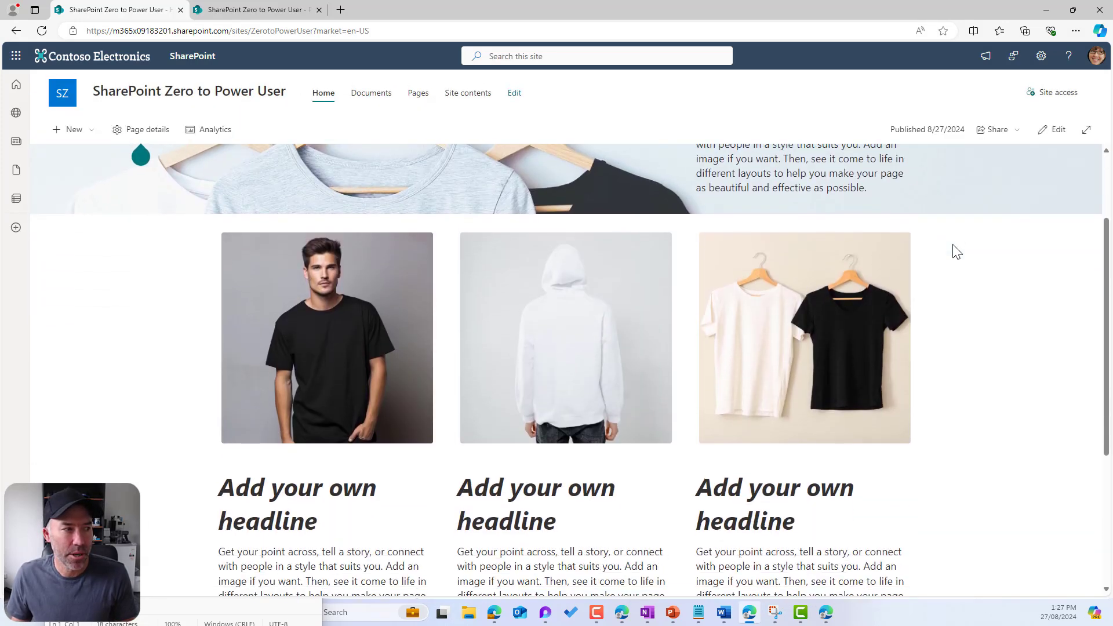
pyautogui.scroll(-3, 447, 306)
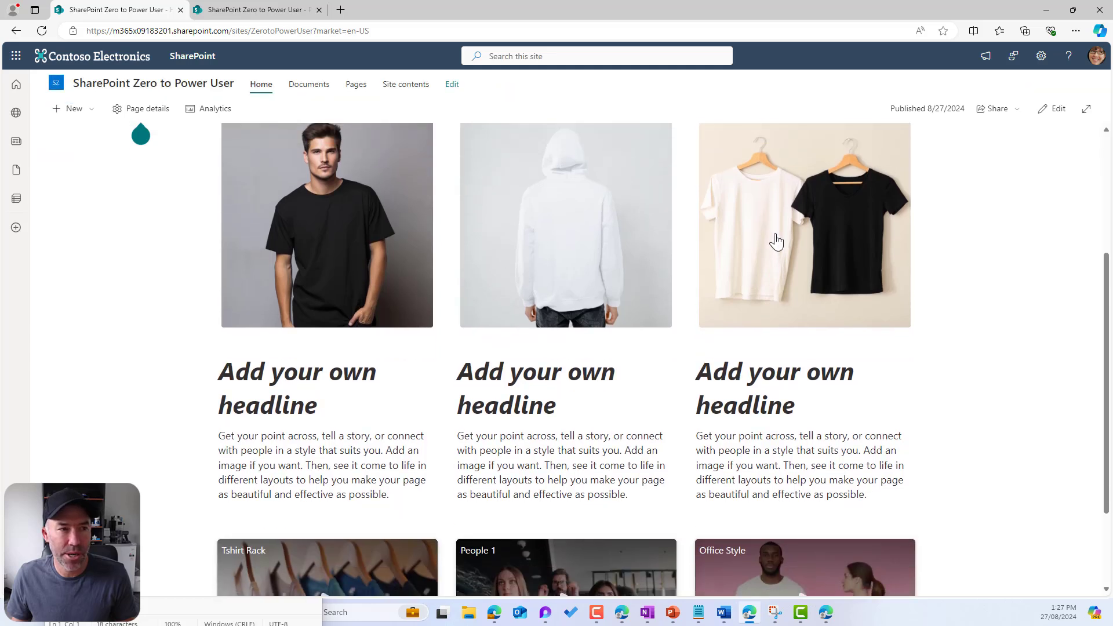
pyautogui.scroll(-2, 777, 241)
pyautogui.moveTo(696, 255); pyautogui.dragTo(776, 255)
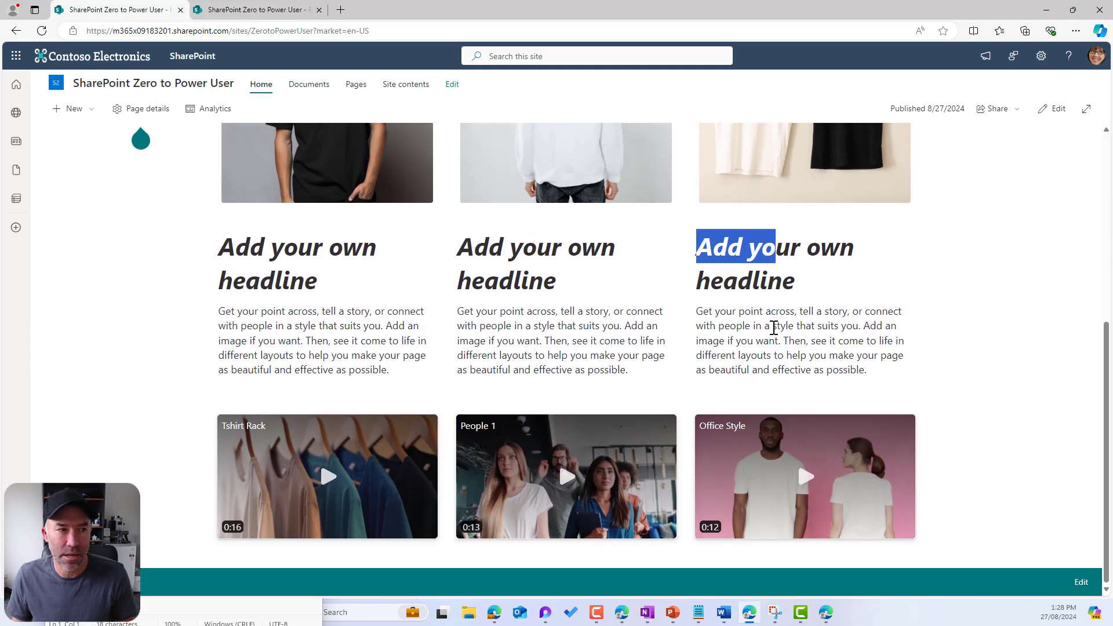
pyautogui.moveTo(748, 341); pyautogui.dragTo(810, 342)
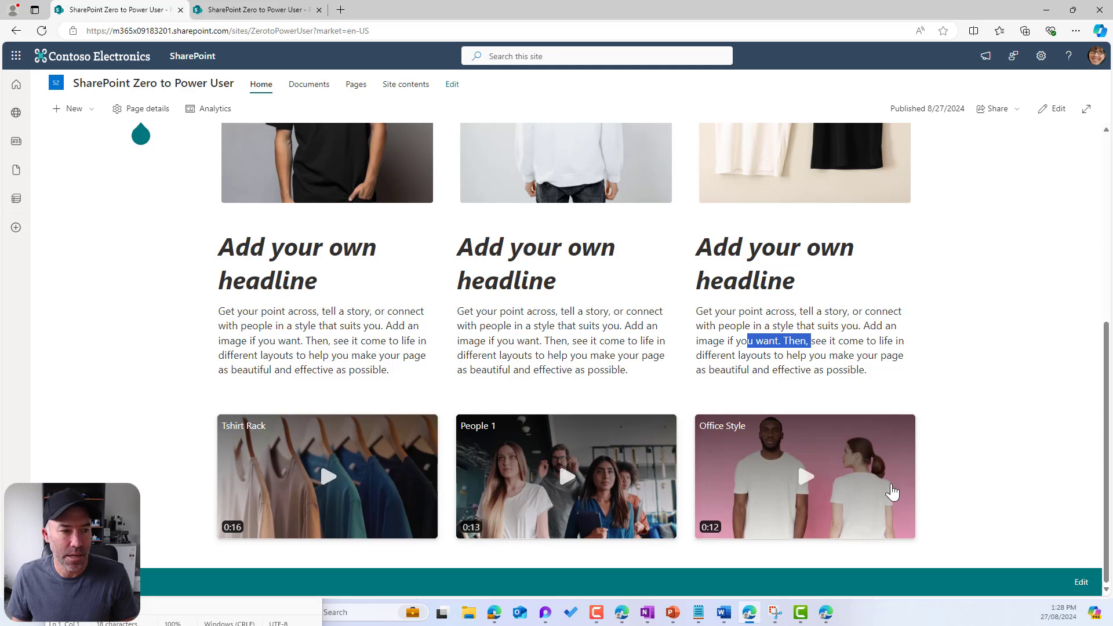
# Step: Test playback of the Tshirt Rack video on the published home page
pyautogui.click(328, 481)
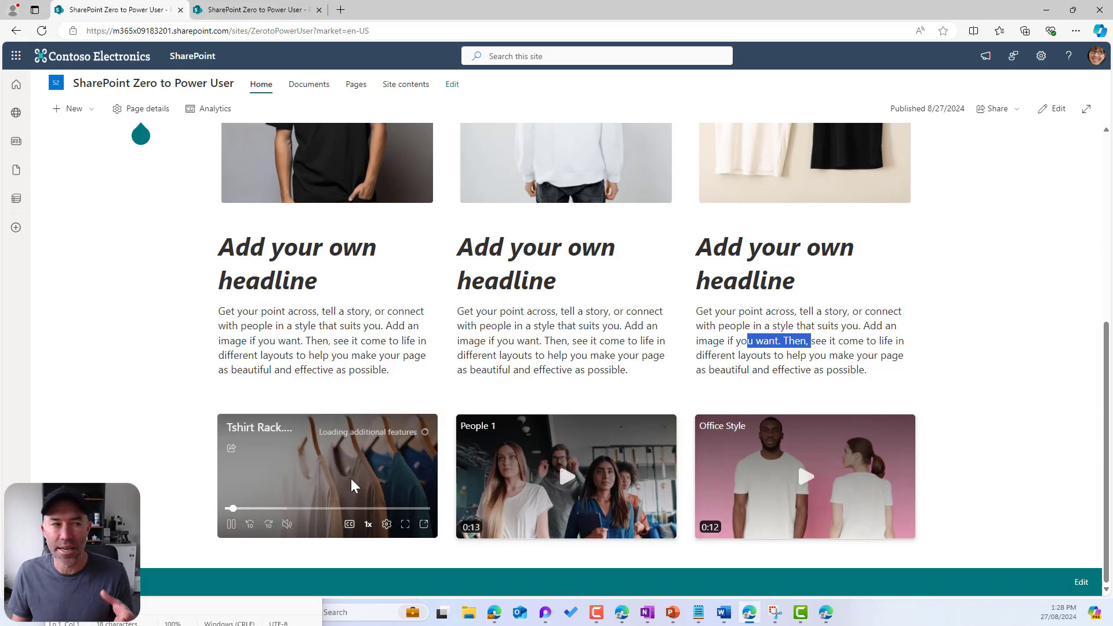
pyautogui.click(233, 528)
pyautogui.click(232, 525)
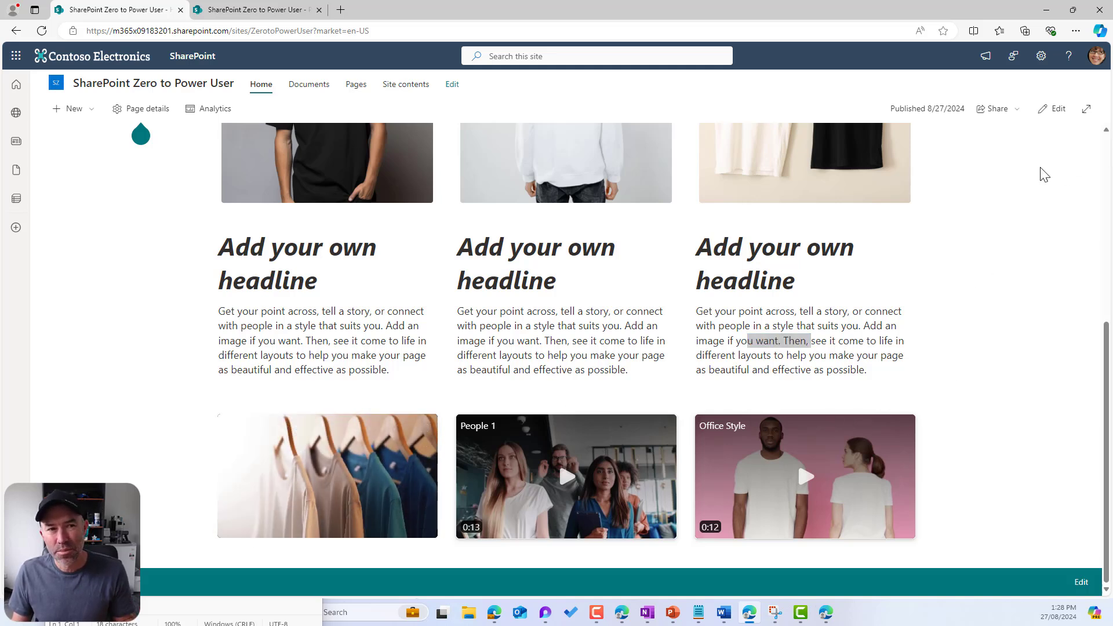
# Step: Edit the page again to add a full-width section with an authorless Banner web part between the headline texts and the videos
pyautogui.click(1052, 108)
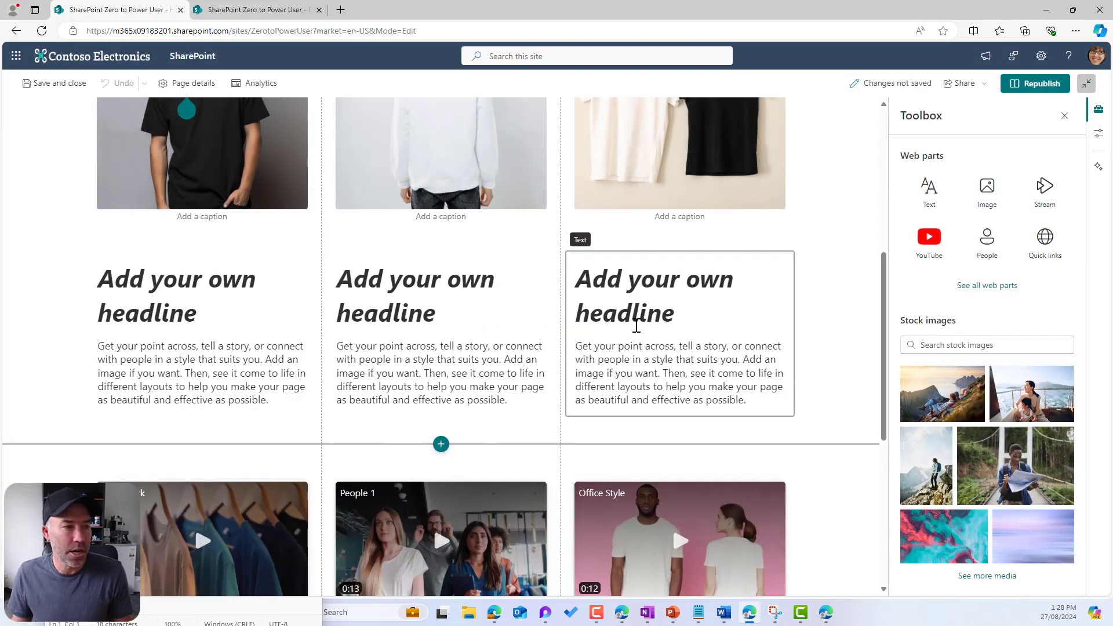
pyautogui.click(443, 444)
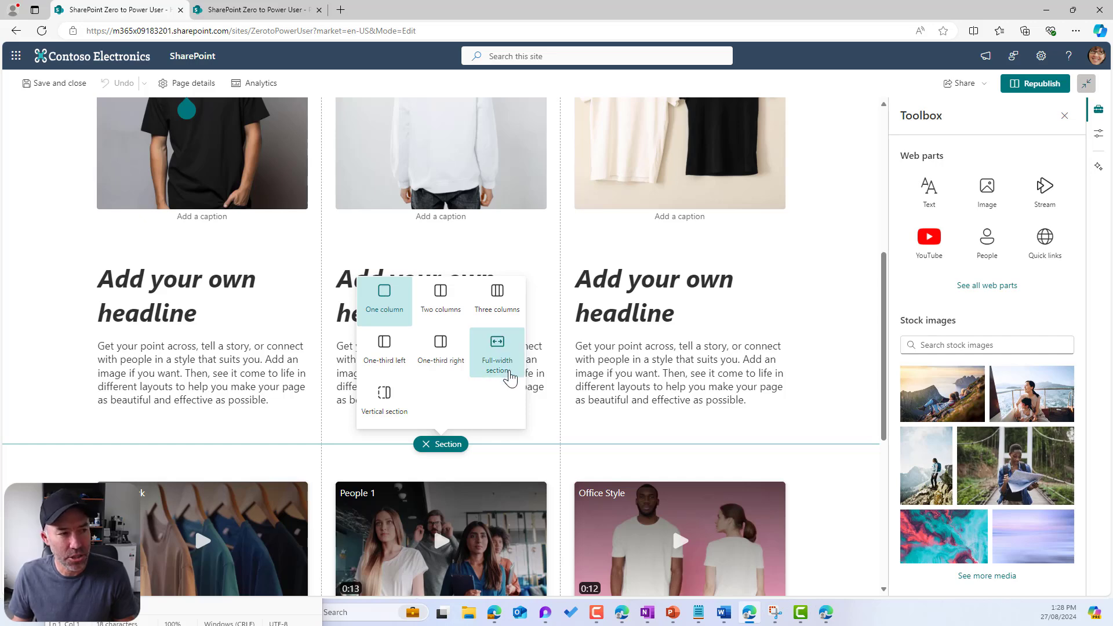
pyautogui.click(500, 355)
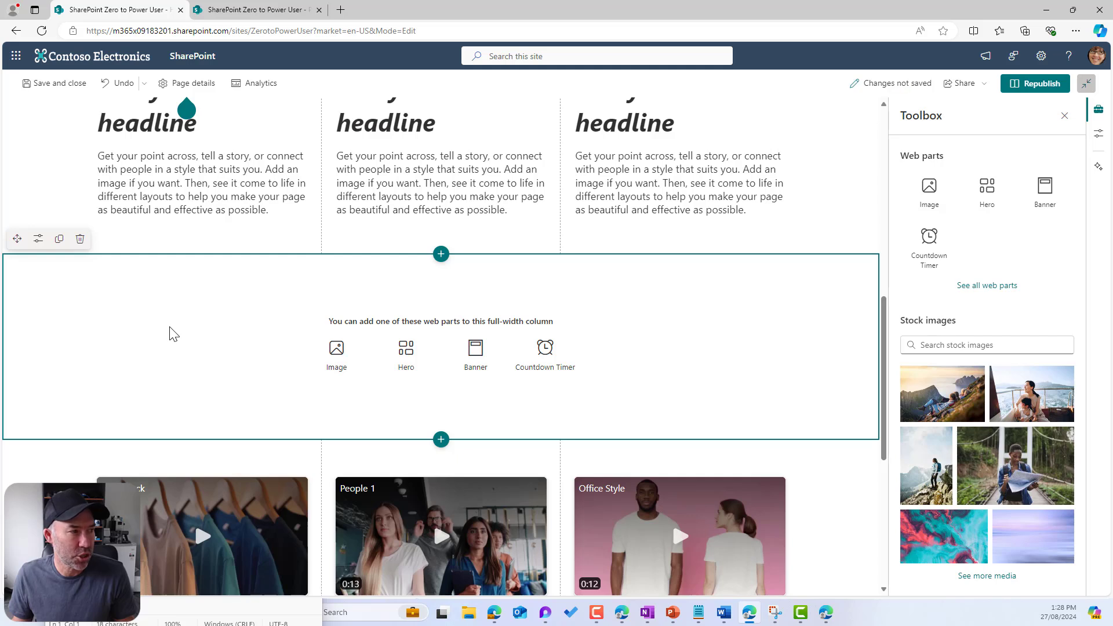
pyautogui.click(471, 371)
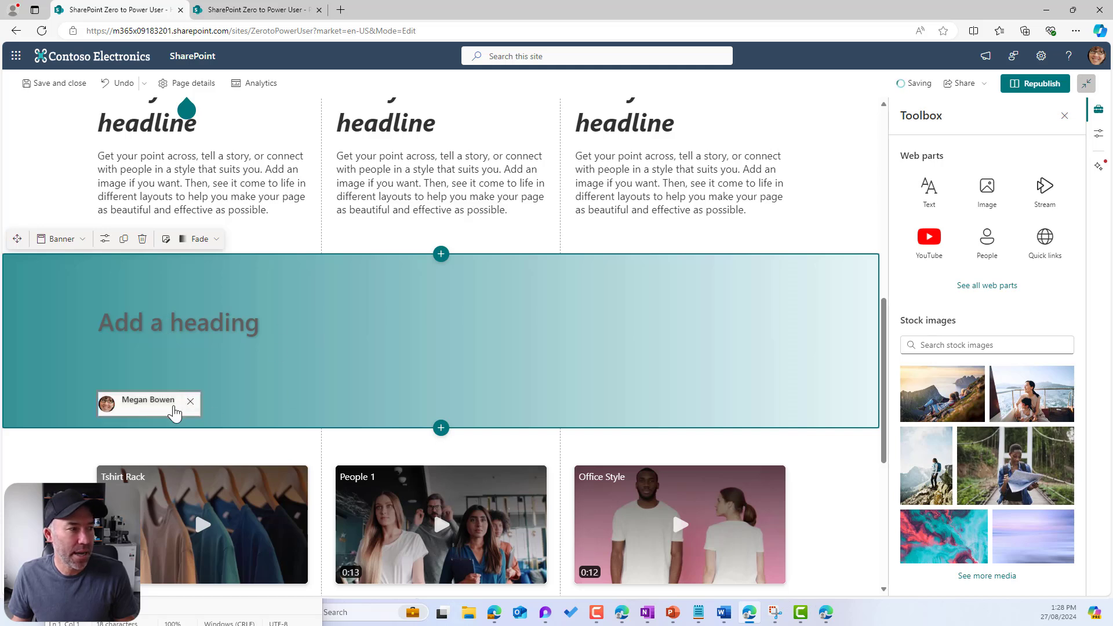
pyautogui.click(190, 402)
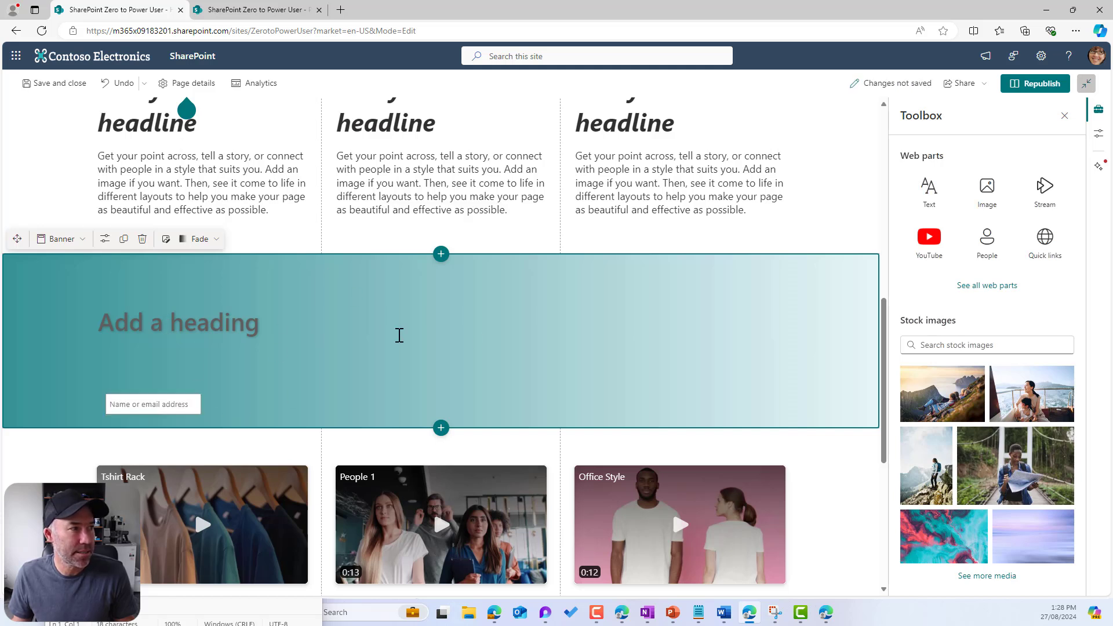
pyautogui.click(1065, 115)
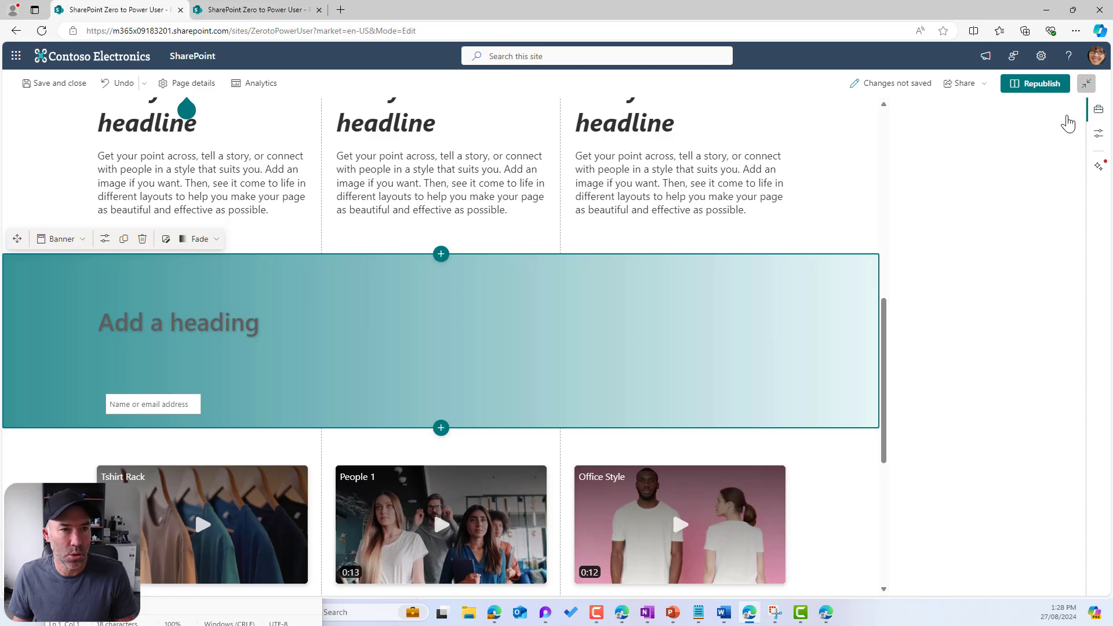
# Step: Try the Fade and Image and heading layouts on the new banner and check its property settings
pyautogui.click(199, 241)
pyautogui.click(199, 280)
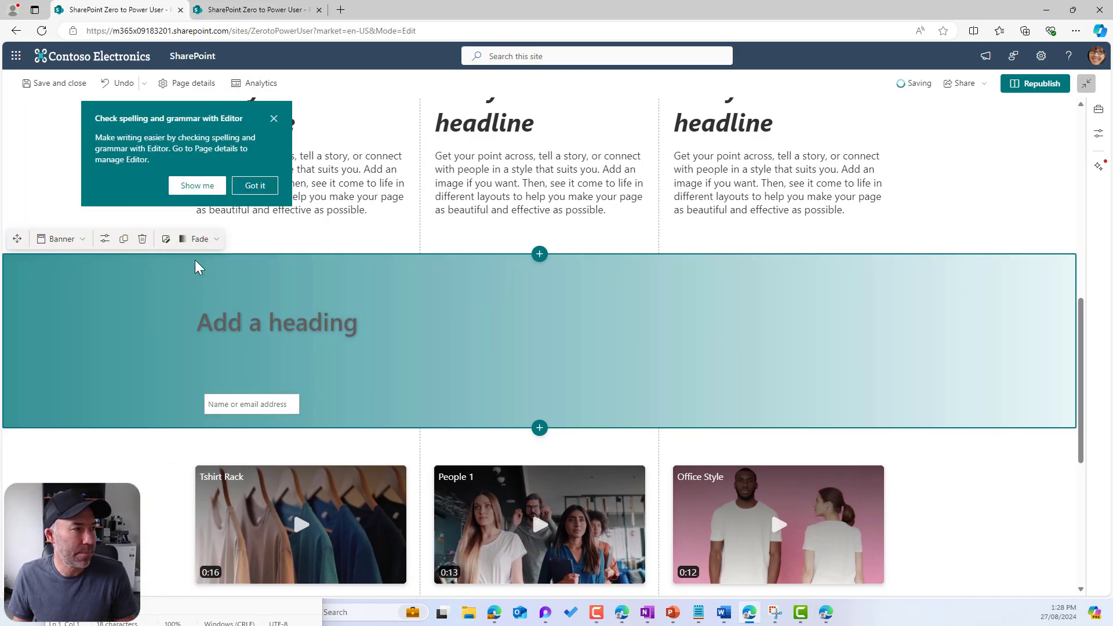
pyautogui.click(63, 240)
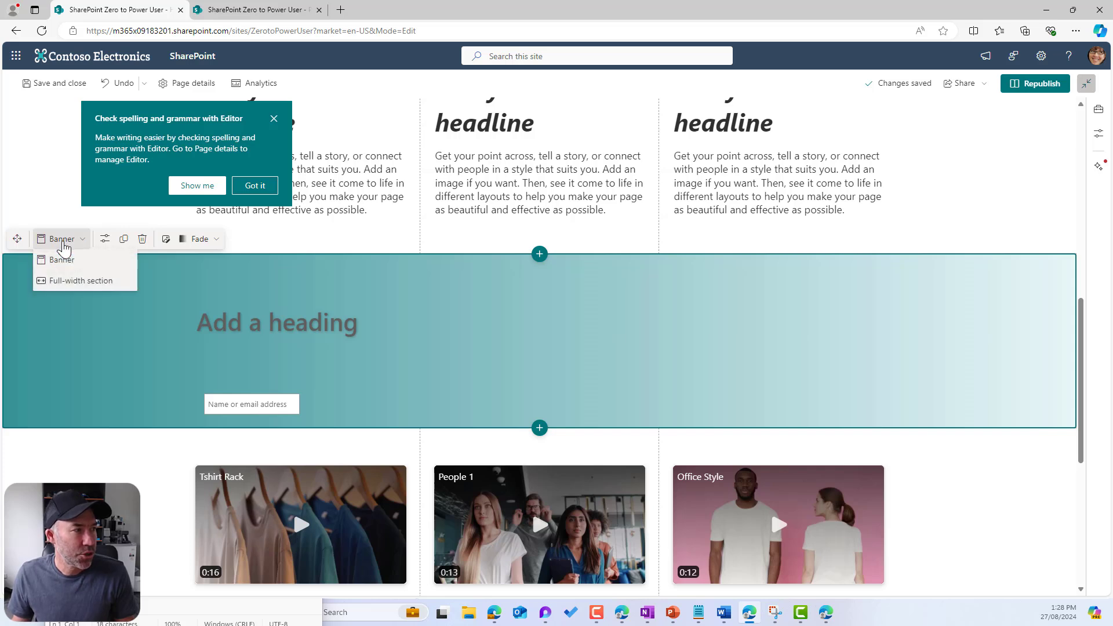
pyautogui.click(207, 240)
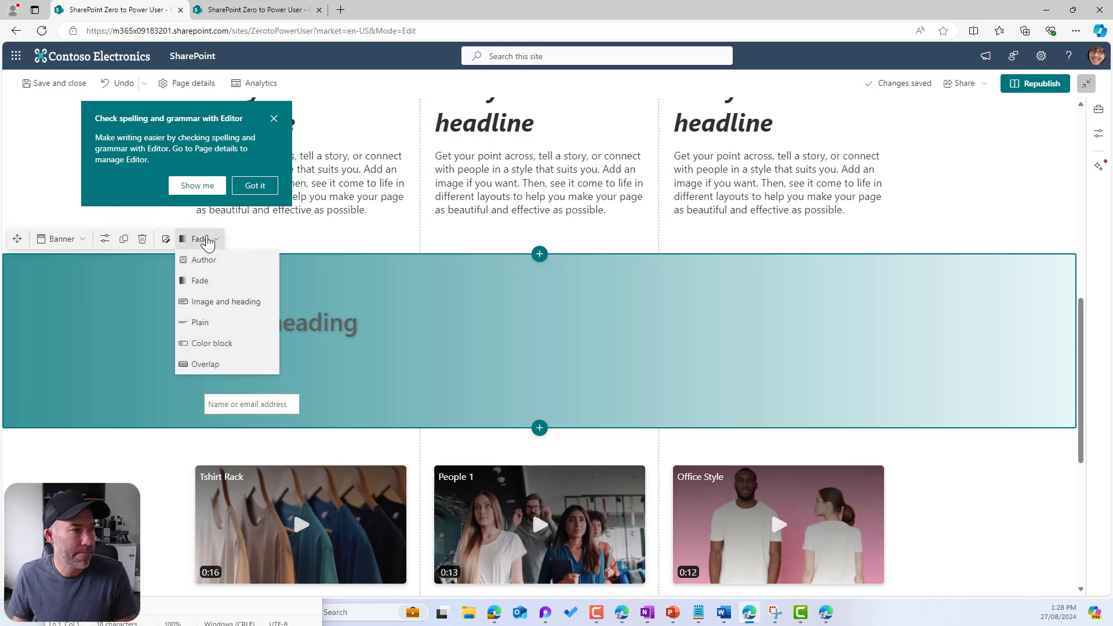
pyautogui.click(241, 302)
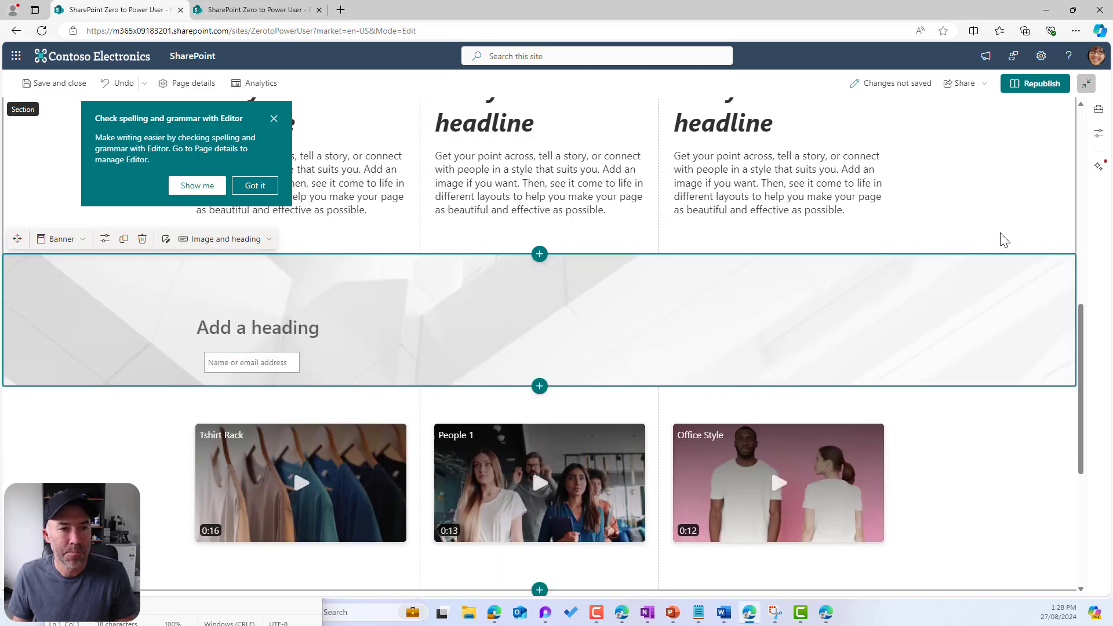
pyautogui.click(105, 239)
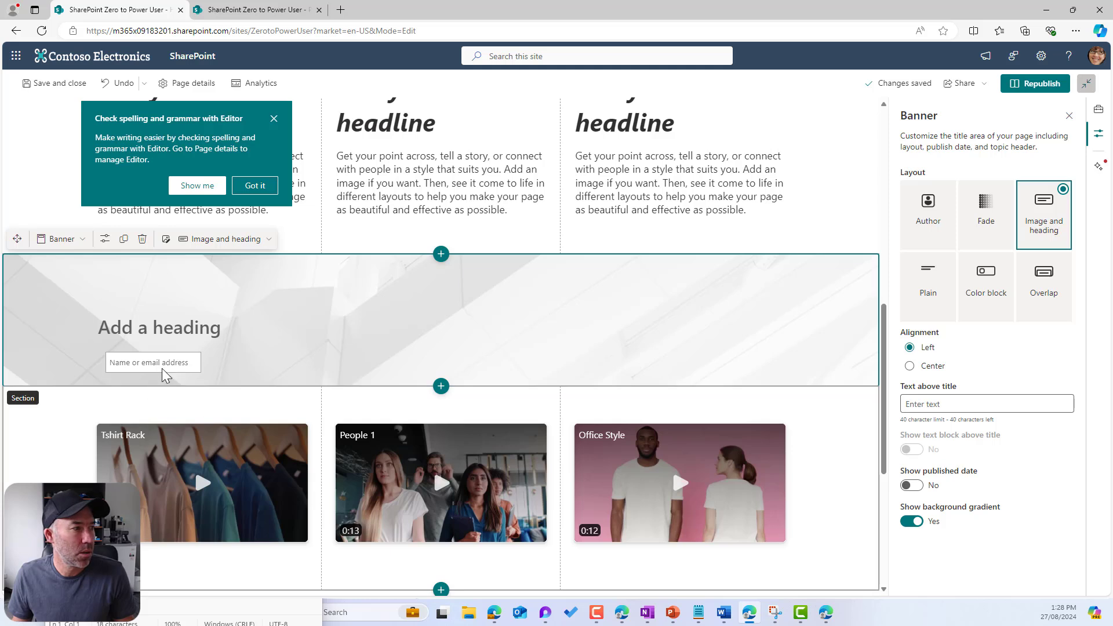
pyautogui.click(1069, 115)
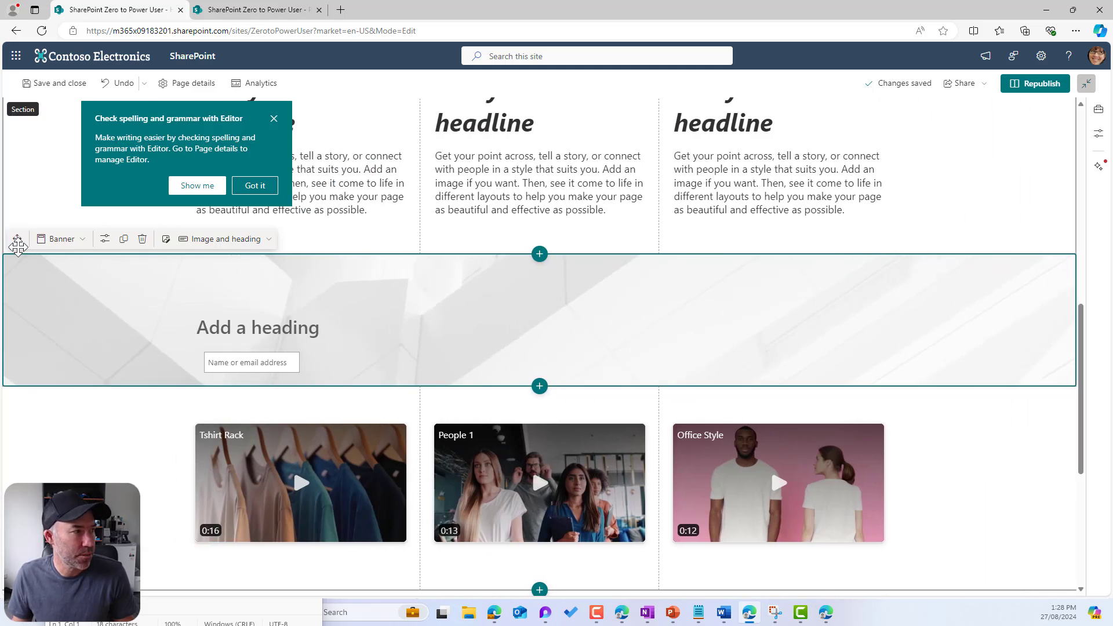
# Step: Delete the new banner and the full-width section holding it, between the headline texts and the videos
pyautogui.click(142, 239)
pyautogui.click(535, 258)
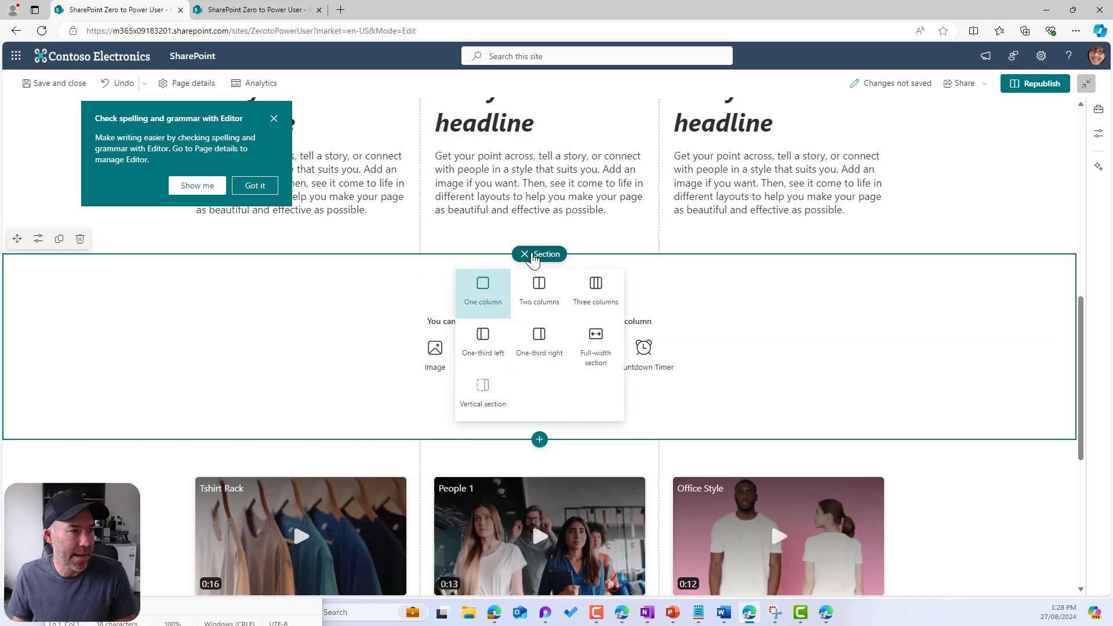
pyautogui.click(258, 335)
pyautogui.click(80, 238)
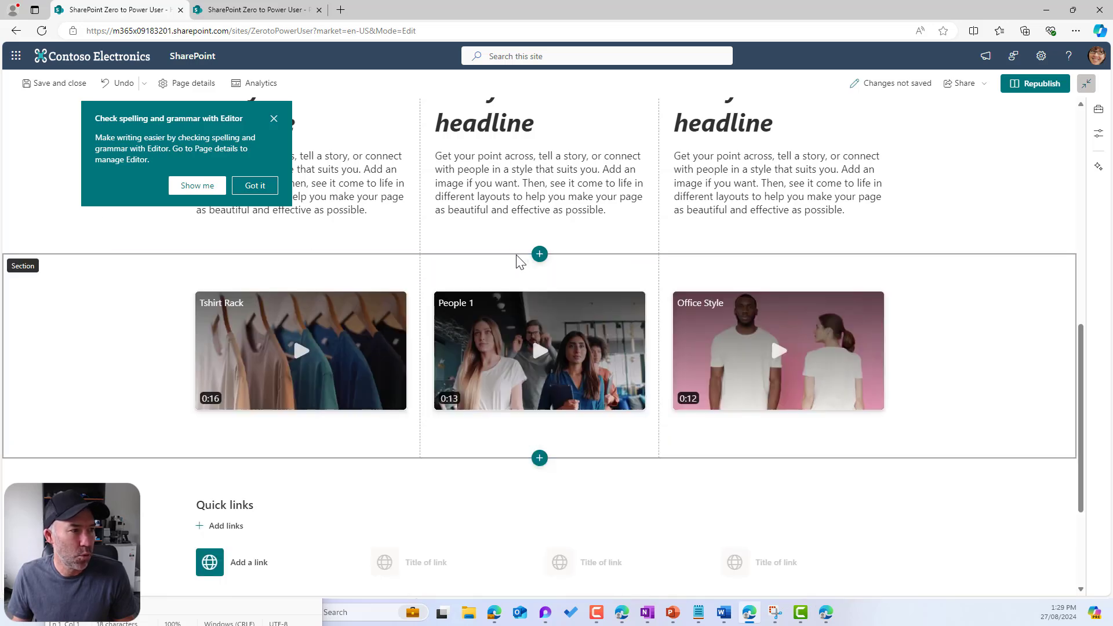
# Step: Add a one-column section above the videos and upload the white T-shirt image Untitled design (20) as its background
pyautogui.click(540, 254)
pyautogui.click(498, 307)
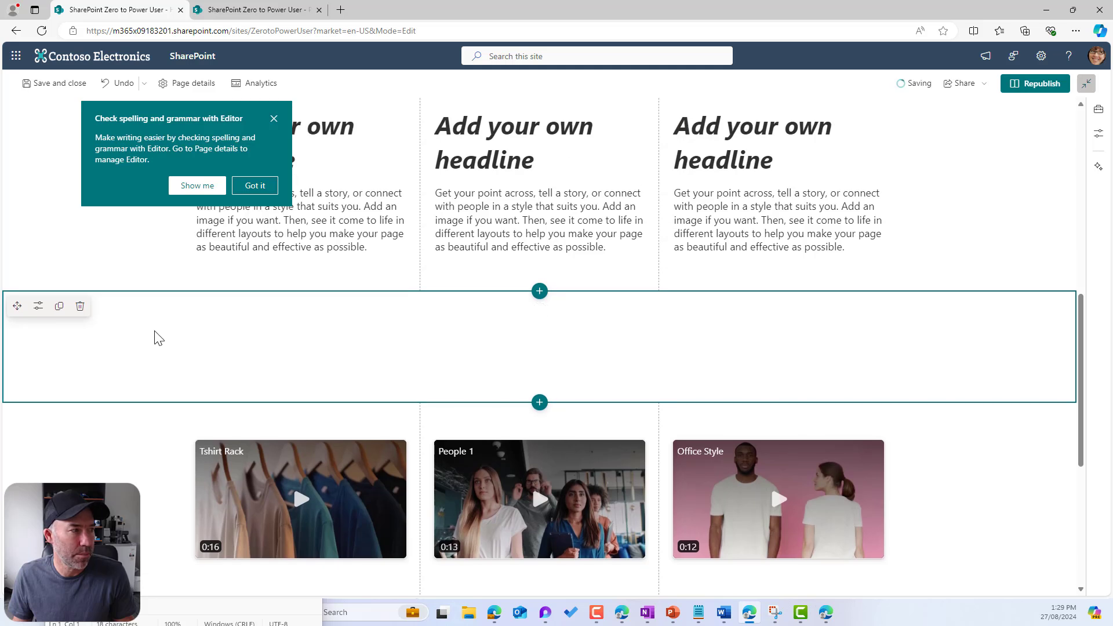
pyautogui.click(39, 308)
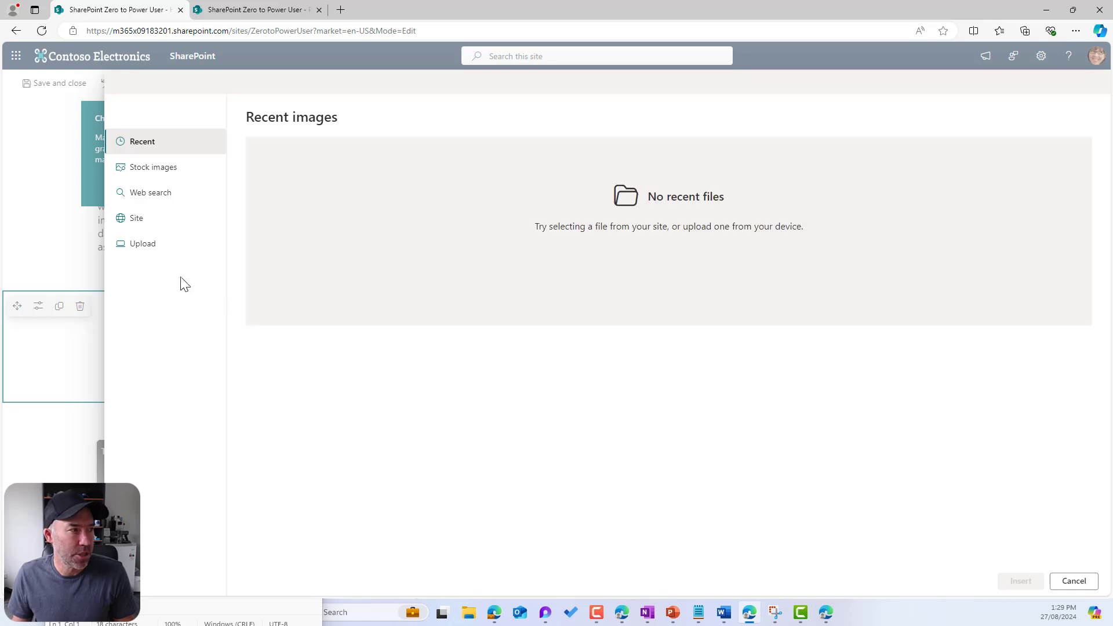
pyautogui.click(146, 246)
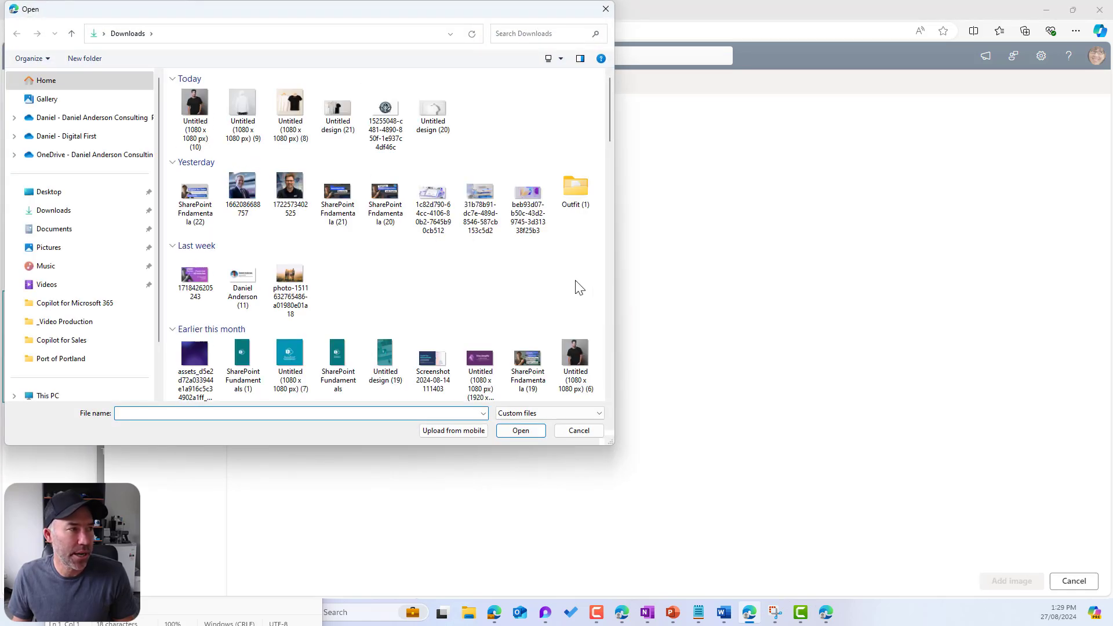
pyautogui.click(436, 110)
pyautogui.doubleClick(437, 111)
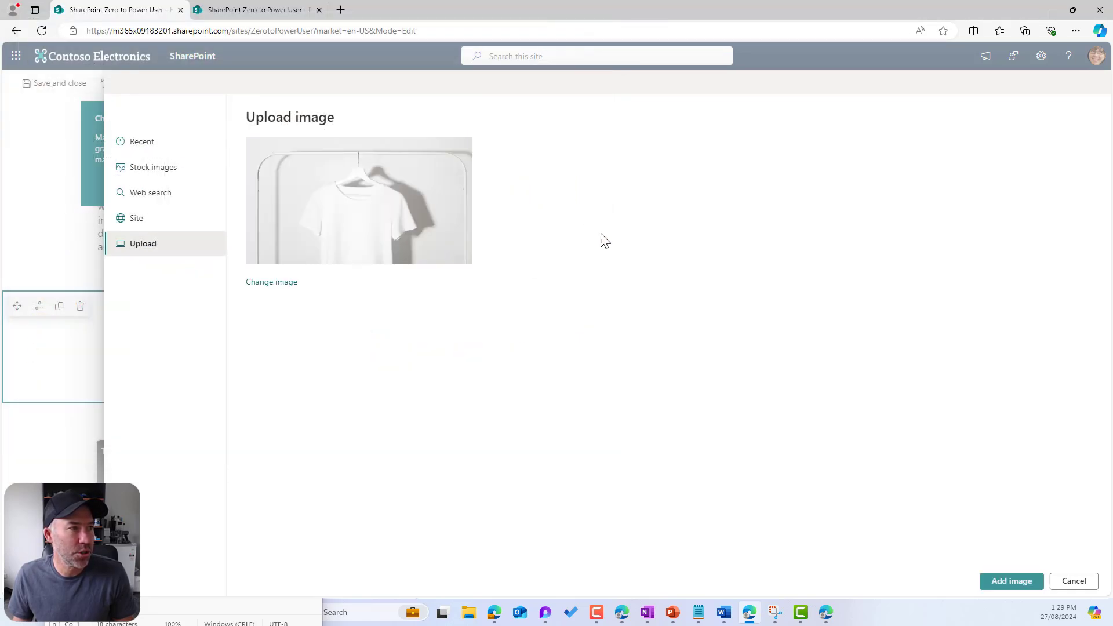
pyautogui.click(1011, 585)
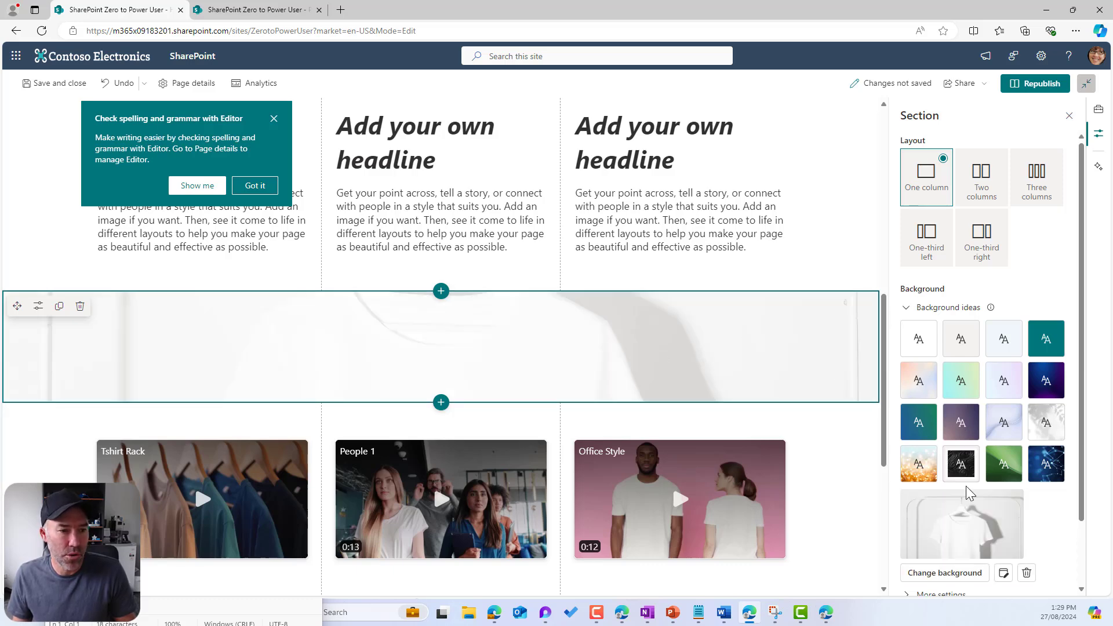
# Step: Open the section's background image for editing and move its focal point up to the clothes hanger
pyautogui.scroll(-1, 971, 492)
pyautogui.click(1004, 499)
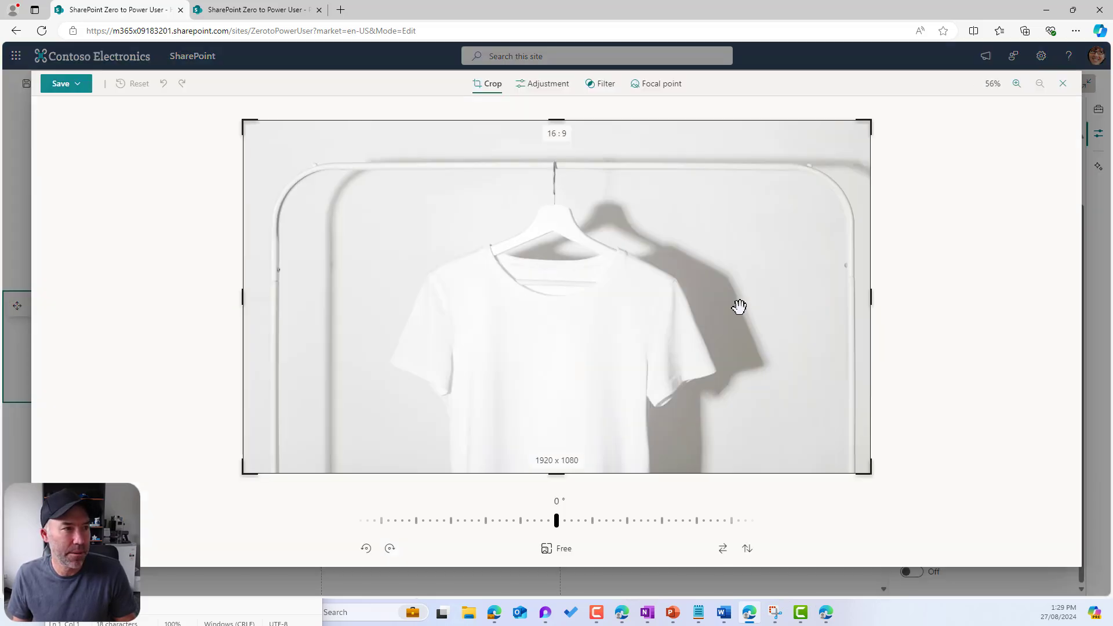
pyautogui.click(654, 86)
pyautogui.moveTo(452, 339); pyautogui.dragTo(461, 232)
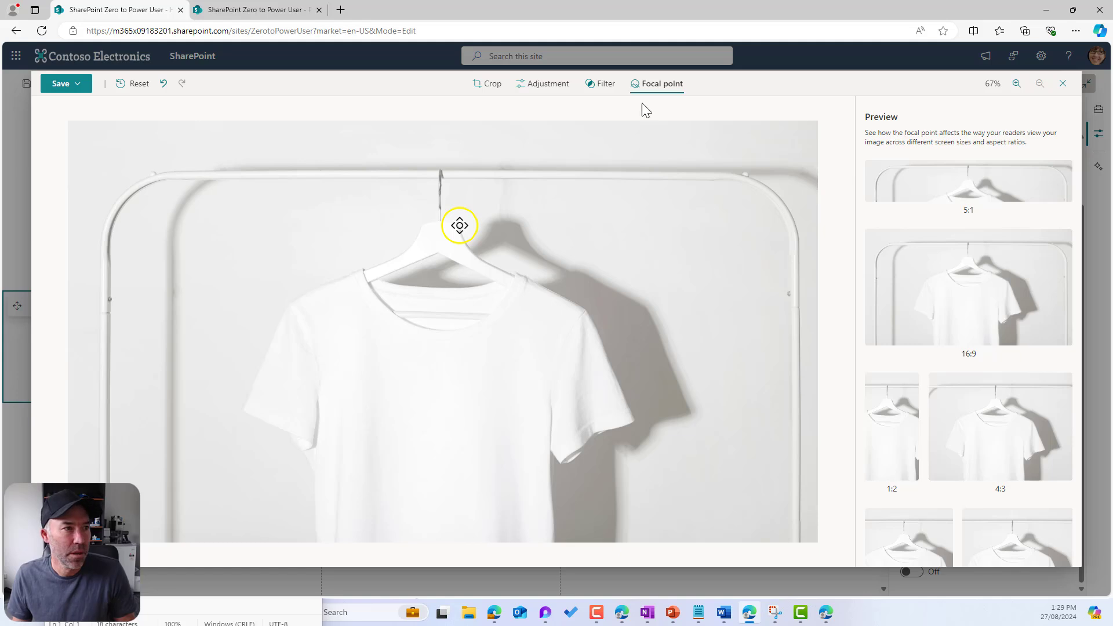
# Step: Apply the B&W Cool filter to the background image and save the edited image
pyautogui.click(601, 86)
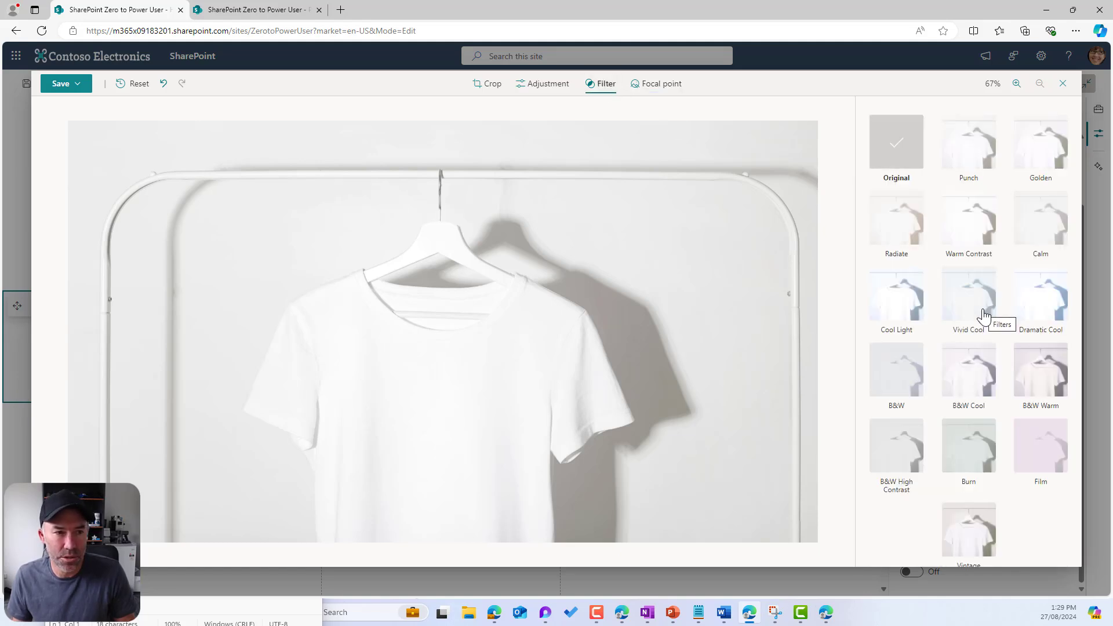
pyautogui.scroll(-1, 993, 326)
pyautogui.scroll(1, 1010, 380)
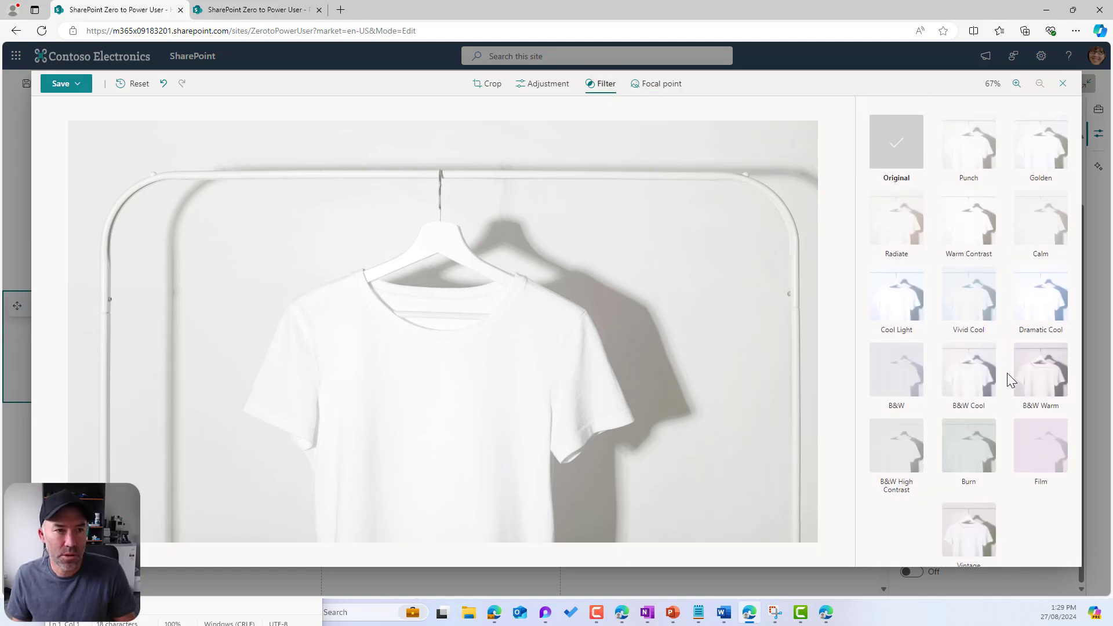
pyautogui.click(969, 378)
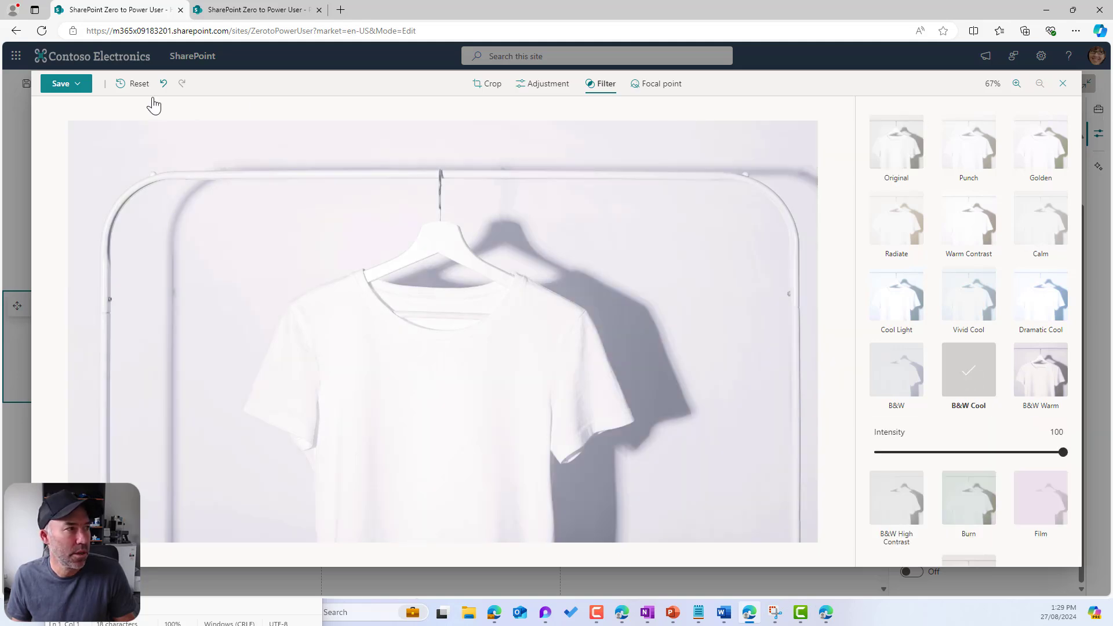
pyautogui.click(61, 84)
pyautogui.click(66, 103)
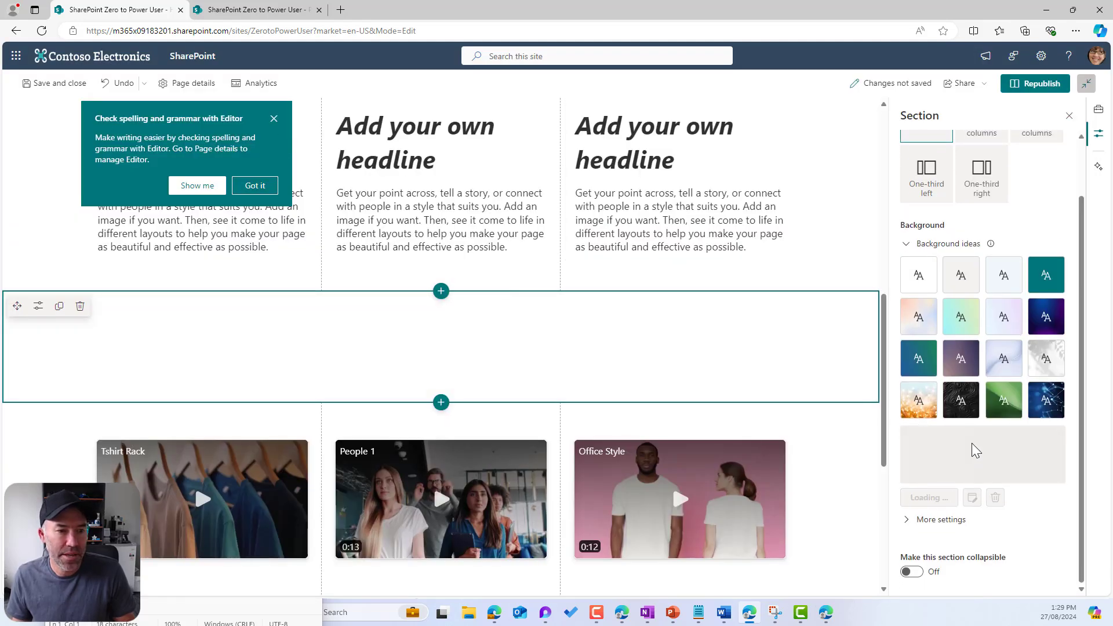
# Step: Try dark overlays on the section background, then settle on the light gradient overlay with opacity 21
pyautogui.click(907, 529)
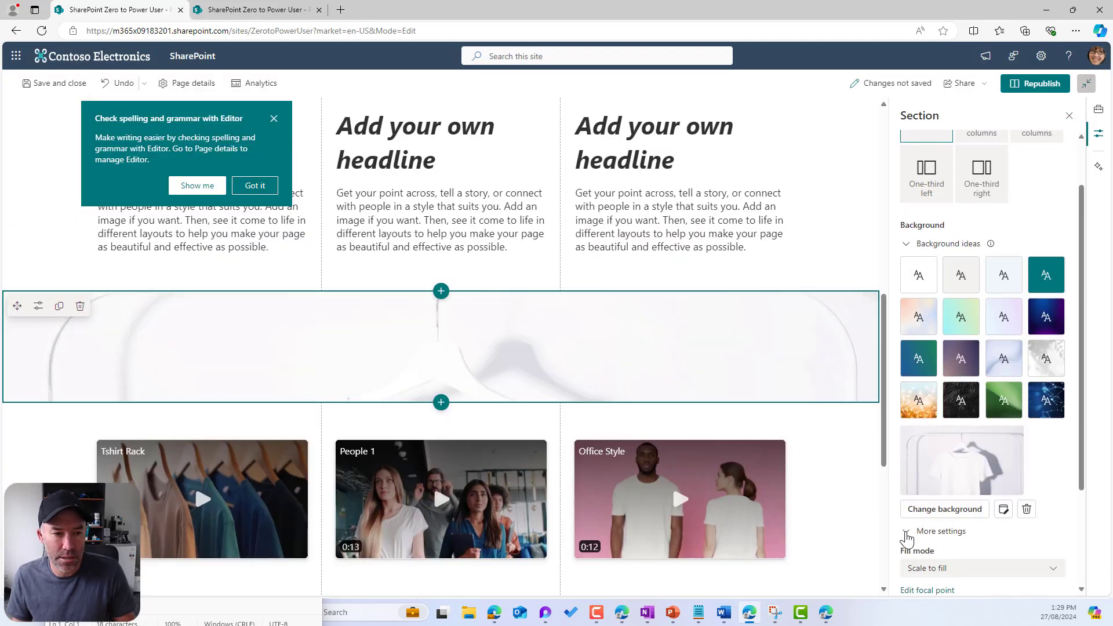
pyautogui.scroll(-2, 933, 520)
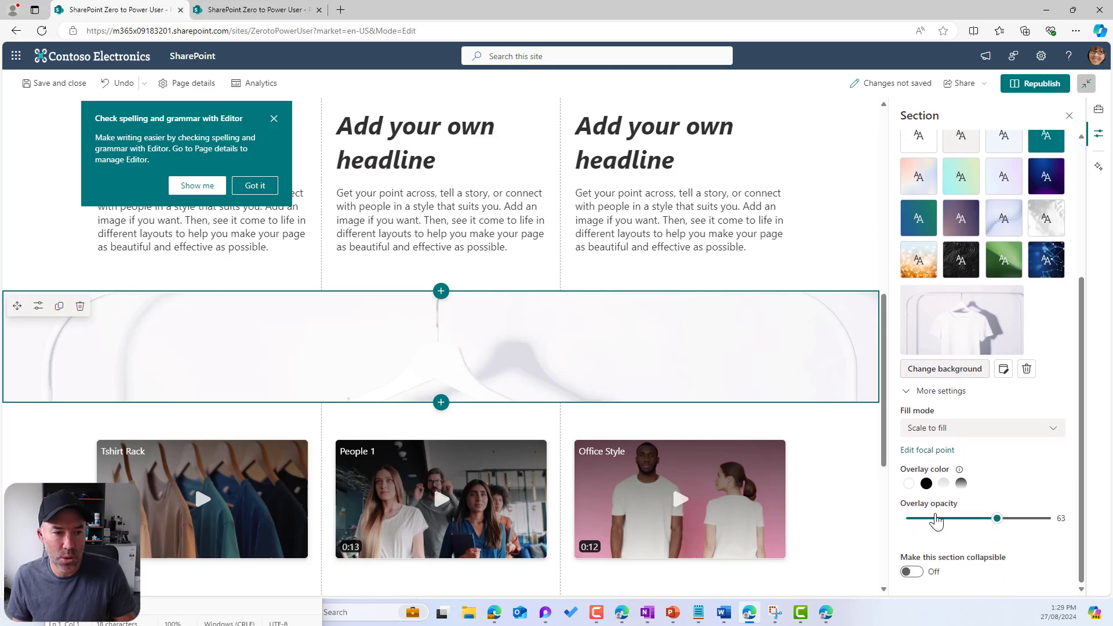
pyautogui.click(926, 485)
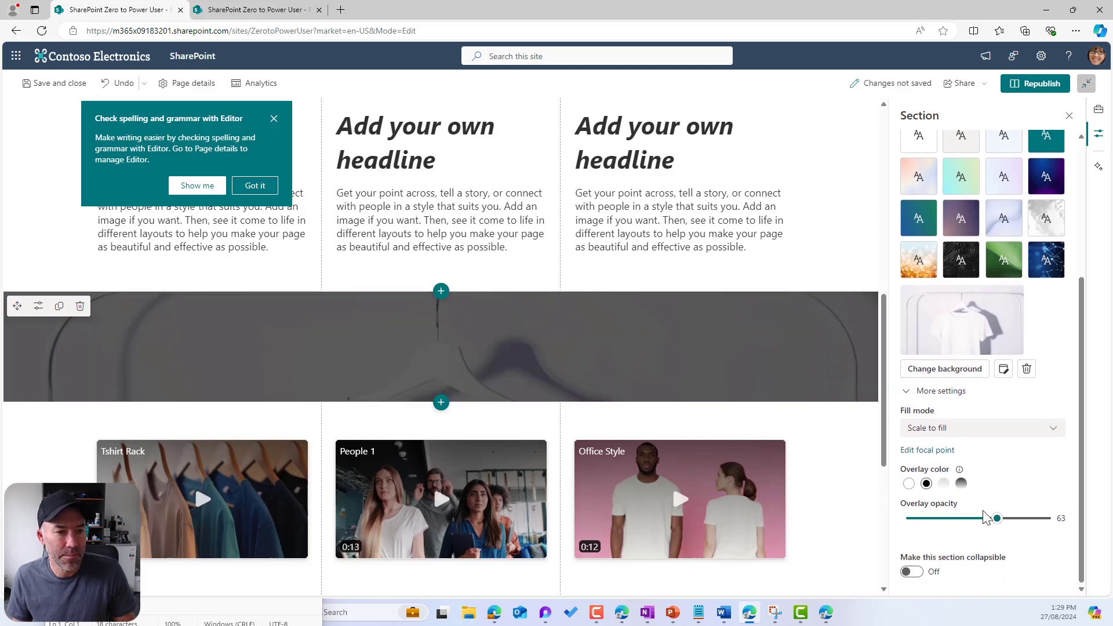
pyautogui.click(961, 484)
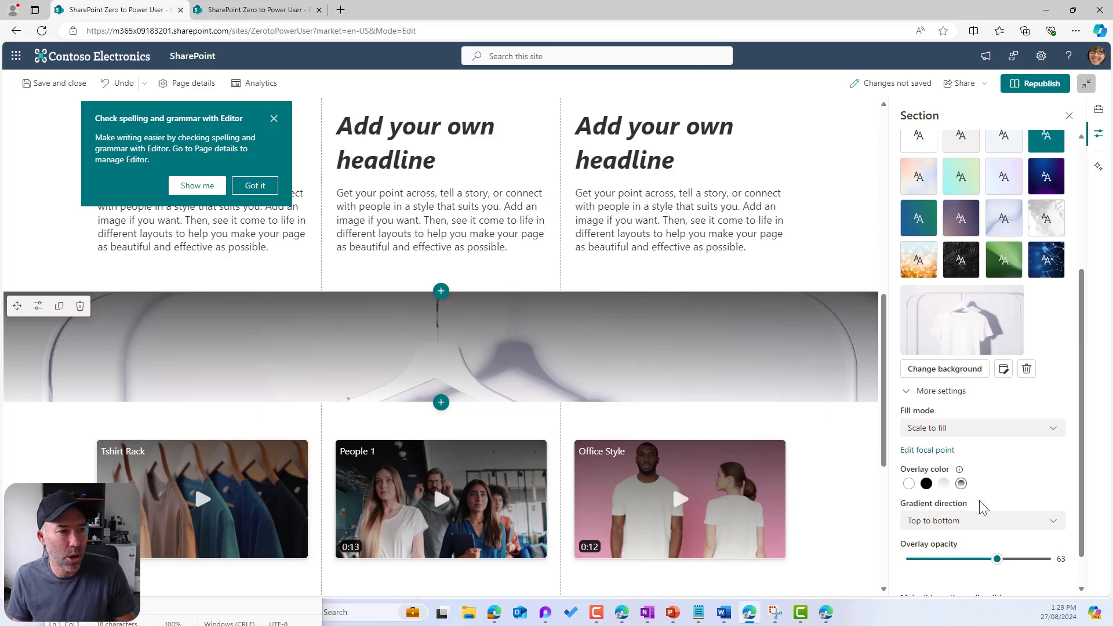
pyautogui.moveTo(1003, 564); pyautogui.dragTo(936, 566)
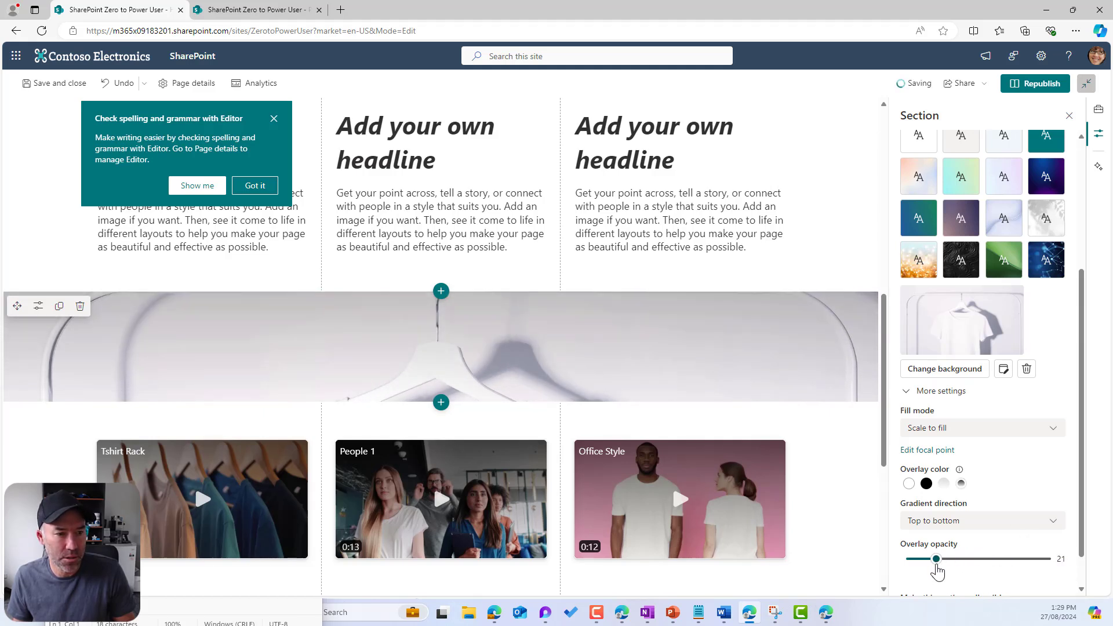
pyautogui.click(943, 485)
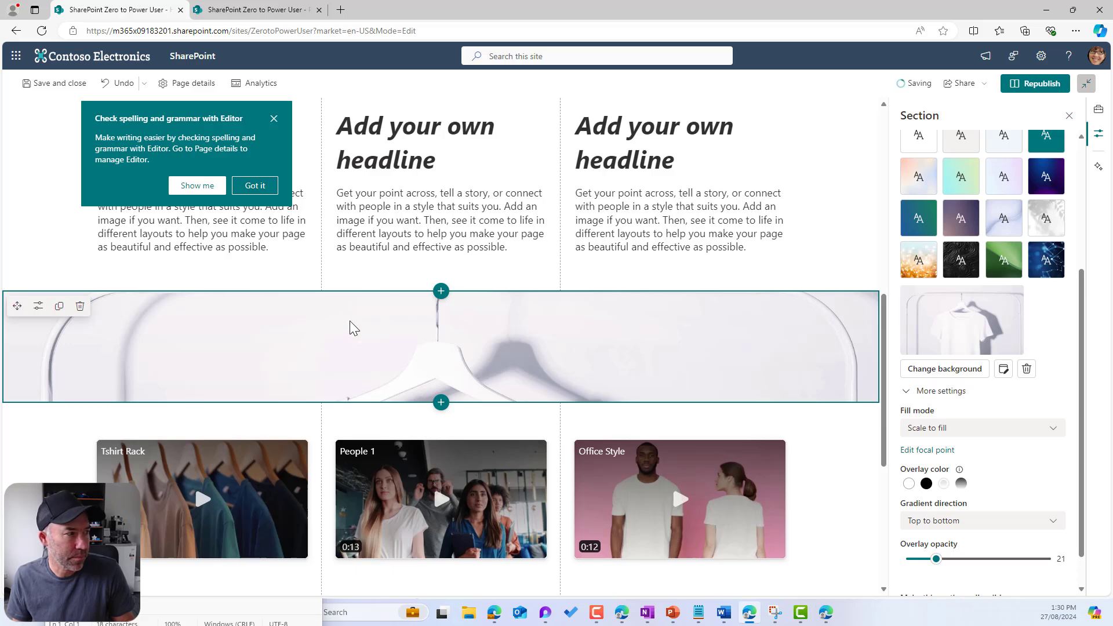
# Step: Add a Text web part to the new section with the text "Must watch Videos"
pyautogui.click(441, 309)
pyautogui.press('Escape')
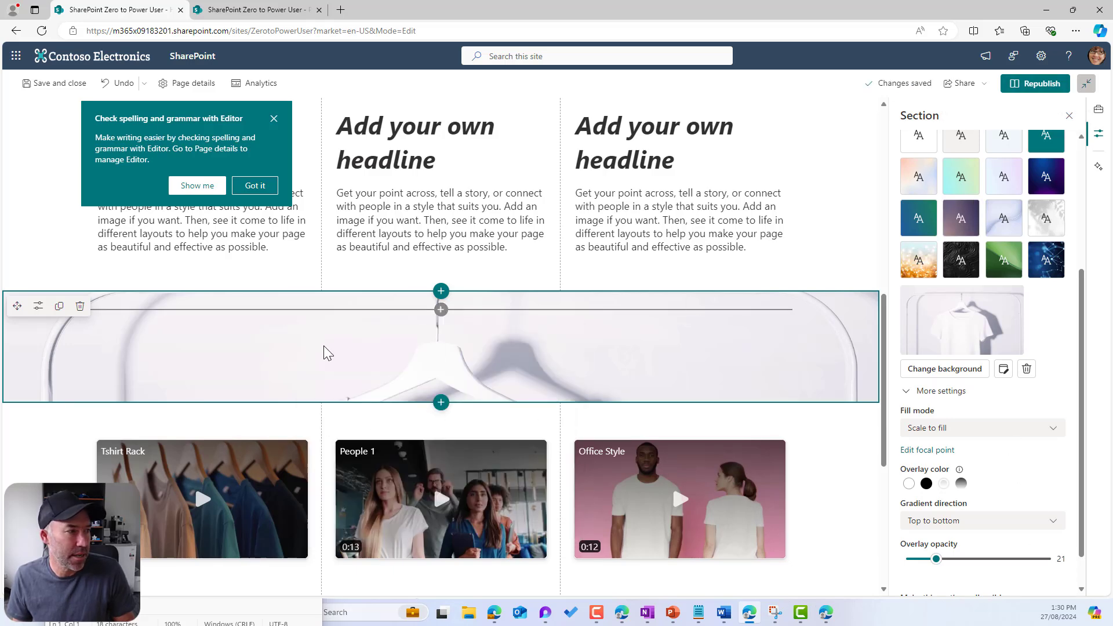
pyautogui.click(441, 310)
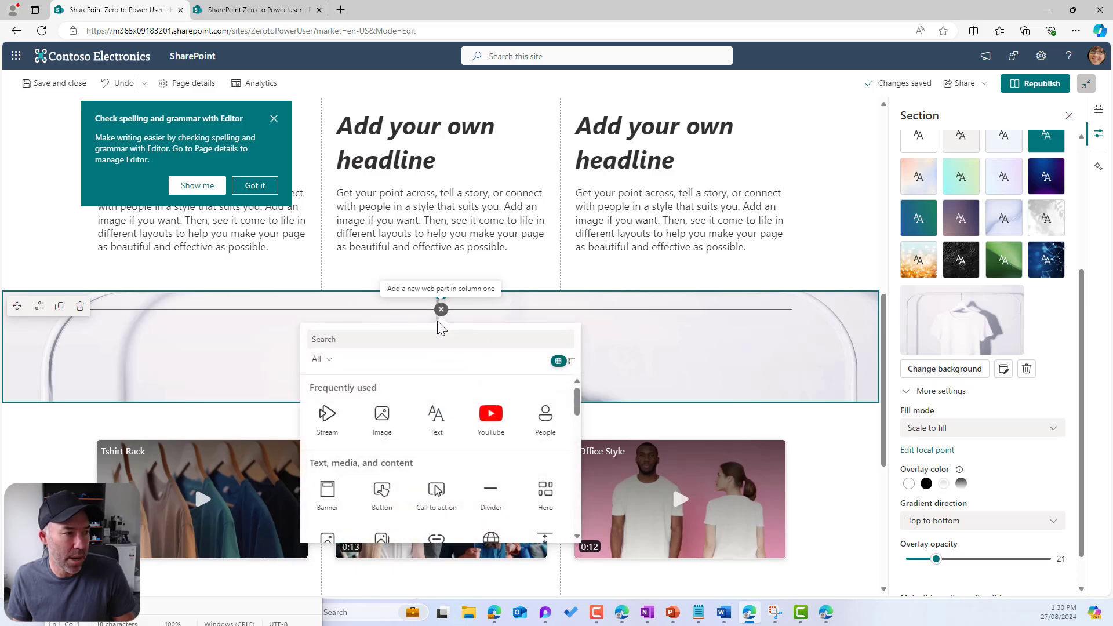
pyautogui.click(436, 425)
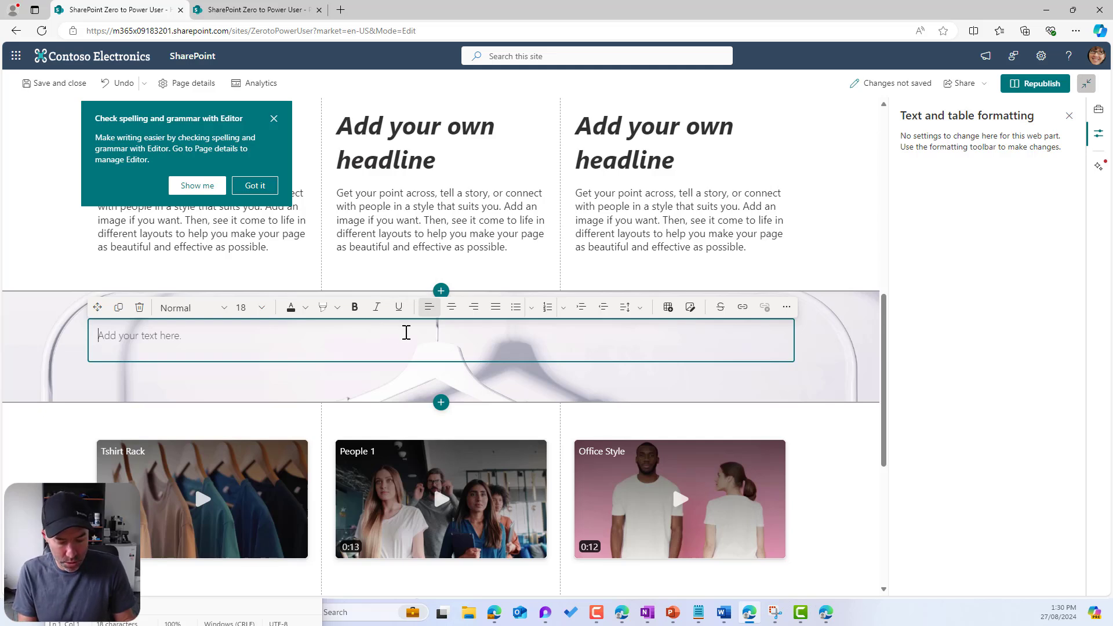
pyautogui.write('Must watch V')
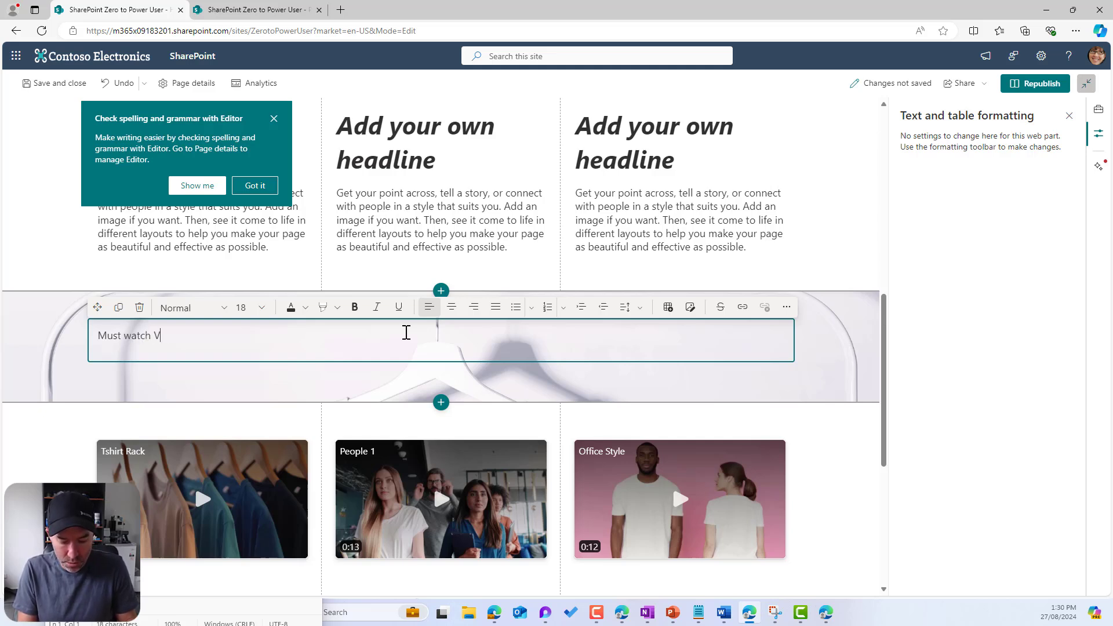
pyautogui.write('ideos')
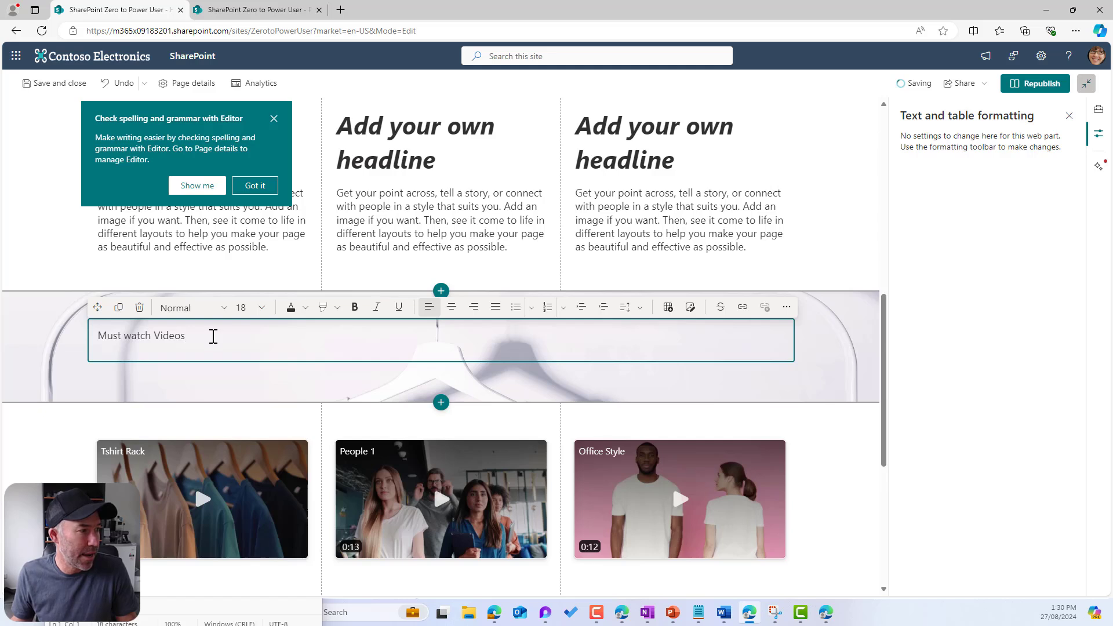
# Step: Centre the "Must watch Videos" text, make it bold and set its font size to 42 after trying 68
pyautogui.moveTo(191, 337); pyautogui.dragTo(93, 341)
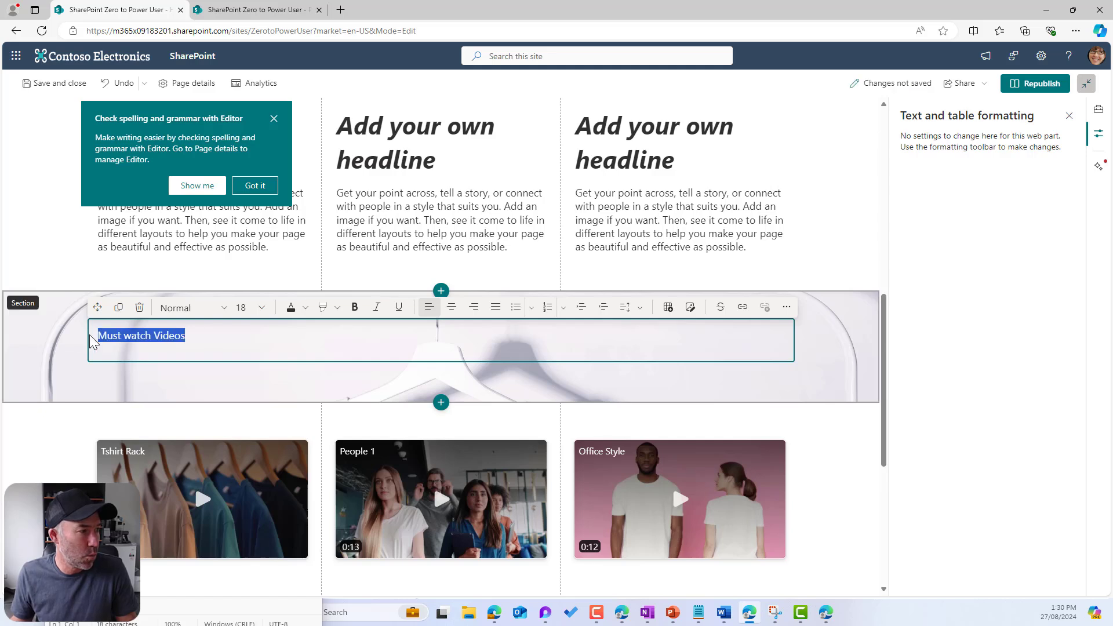
pyautogui.click(452, 307)
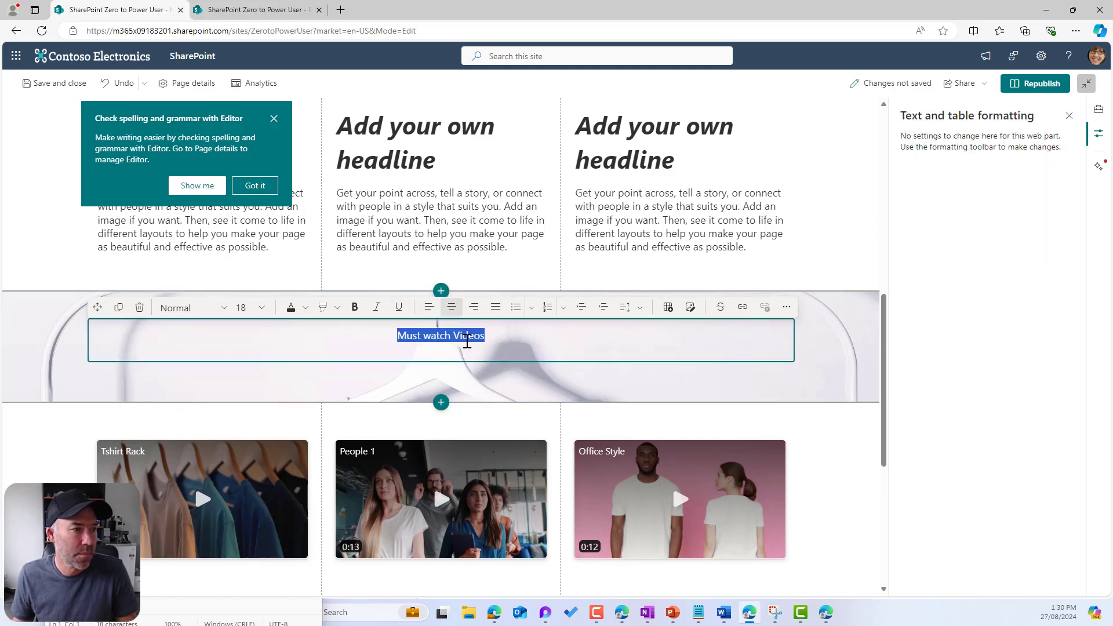
pyautogui.click(258, 308)
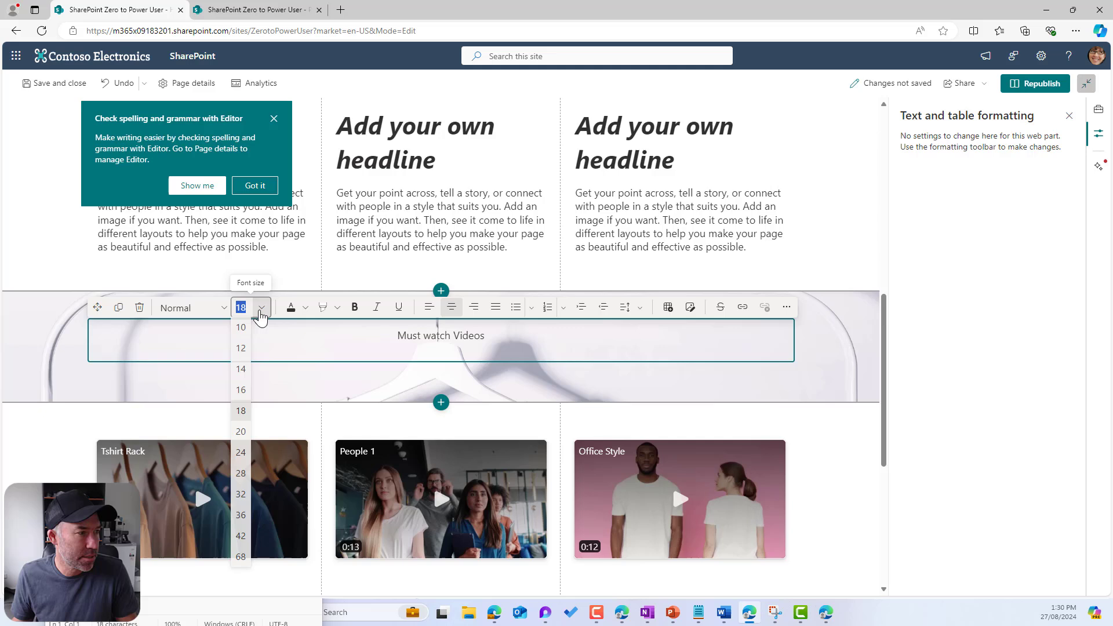
pyautogui.click(241, 558)
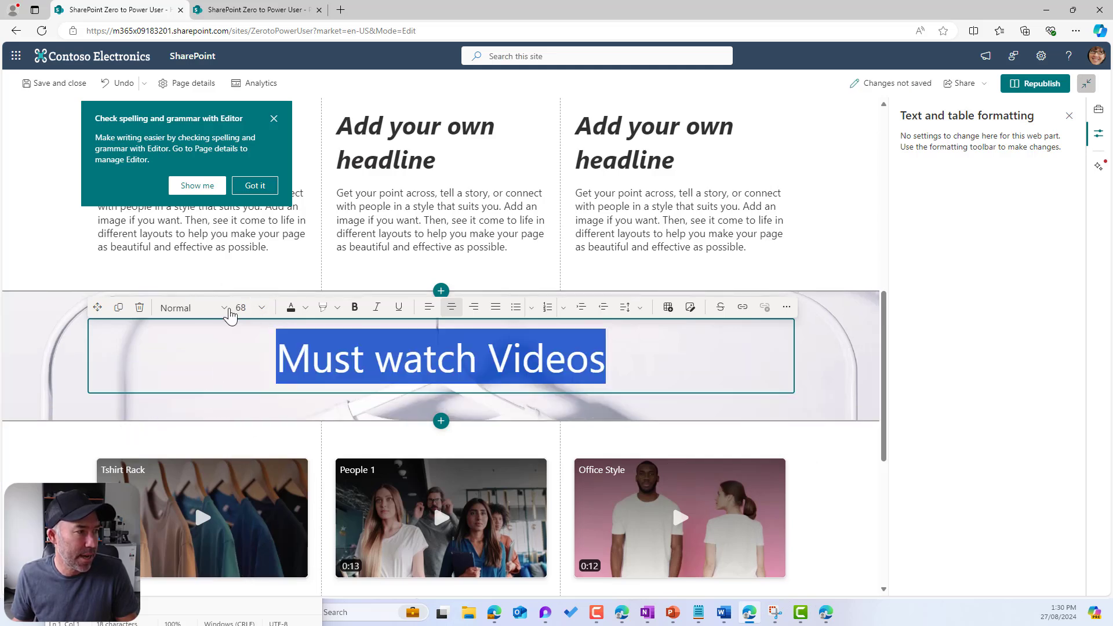
pyautogui.click(264, 311)
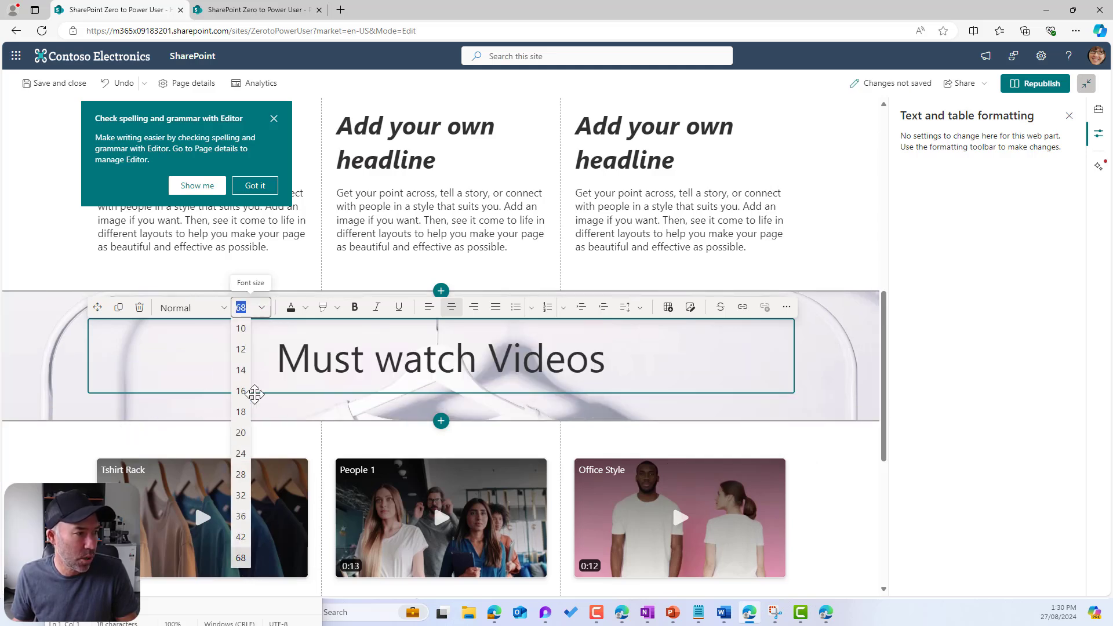
pyautogui.click(241, 537)
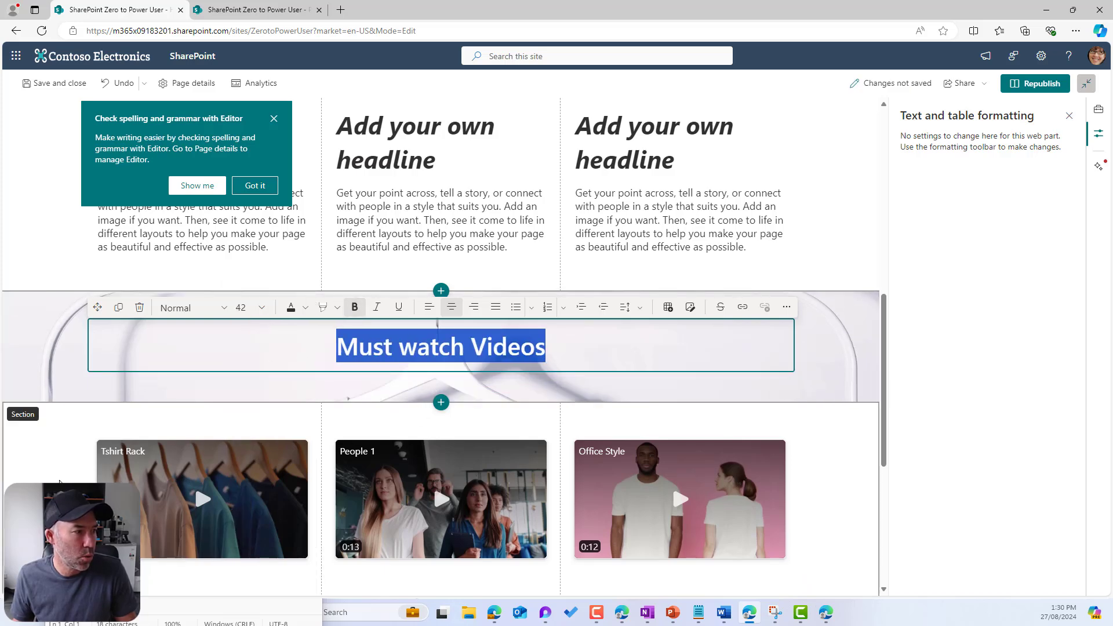
# Step: Try the Center and Bottom alignments on the three-column video section, then return it to Top
pyautogui.click(290, 374)
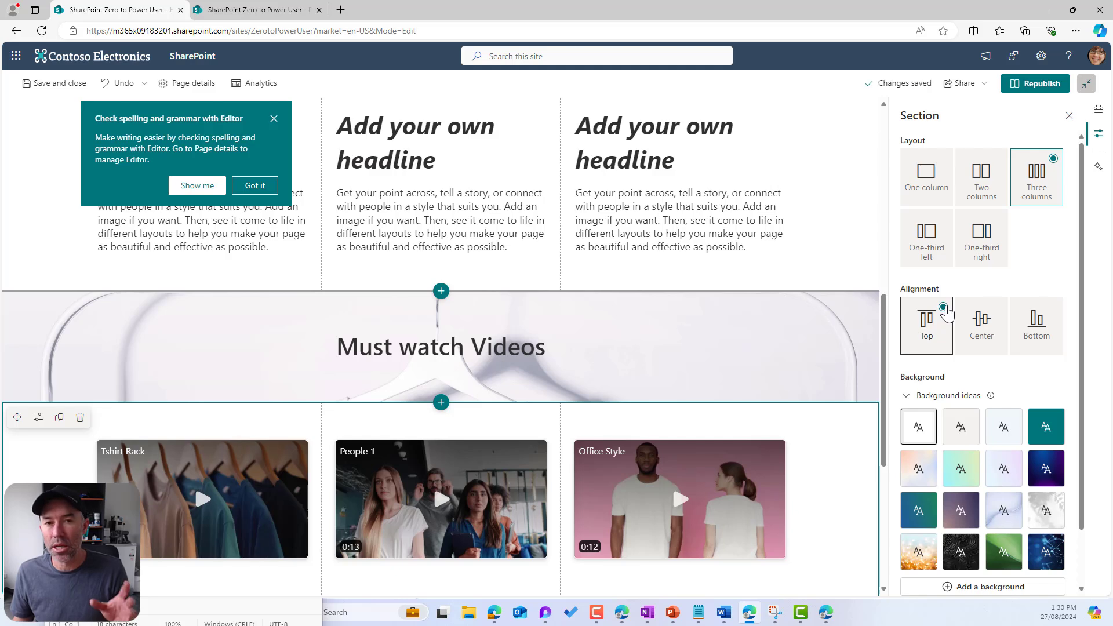
pyautogui.click(982, 319)
pyautogui.click(1036, 334)
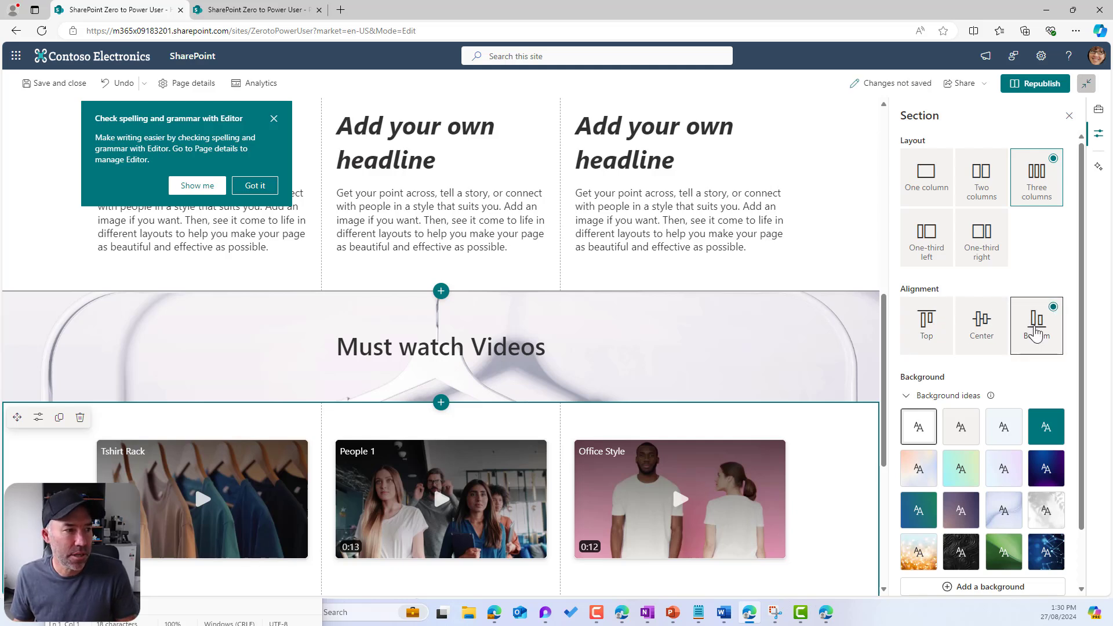
pyautogui.click(986, 323)
pyautogui.click(928, 323)
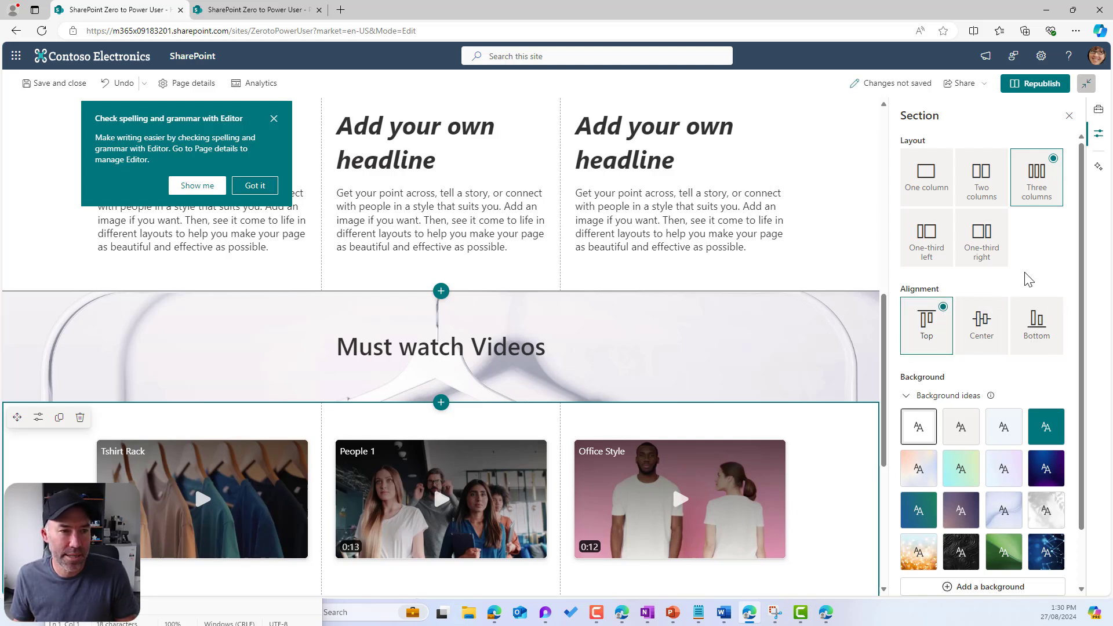
# Step: Republish the page and review the image columns, headlines and "Must watch Videos" section on the published page
pyautogui.click(1038, 86)
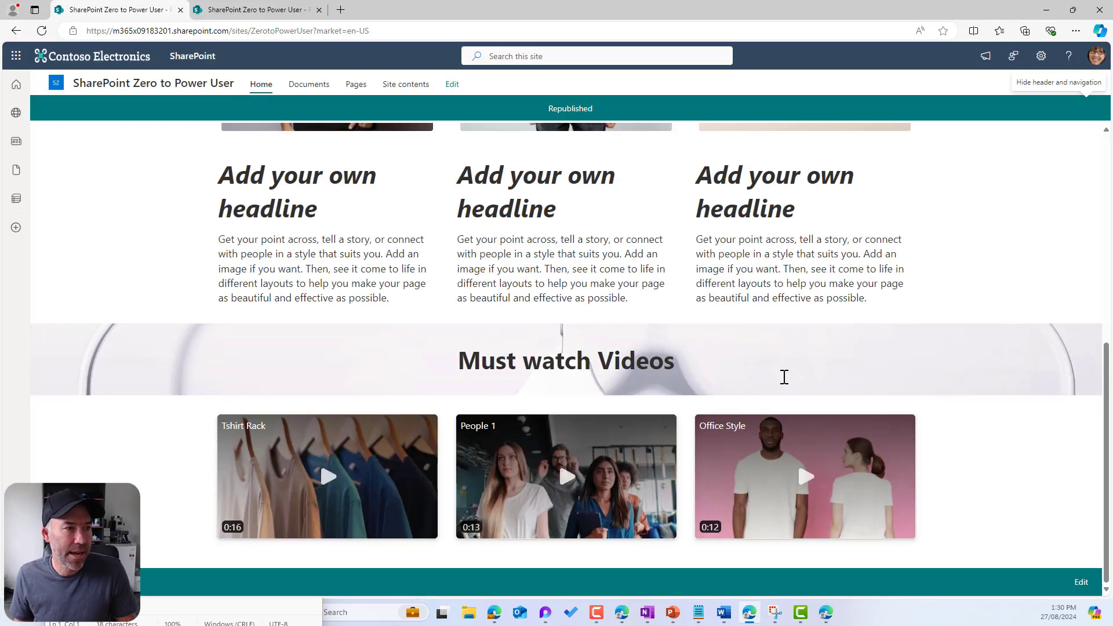
pyautogui.scroll(7, 784, 377)
pyautogui.scroll(-3, 785, 380)
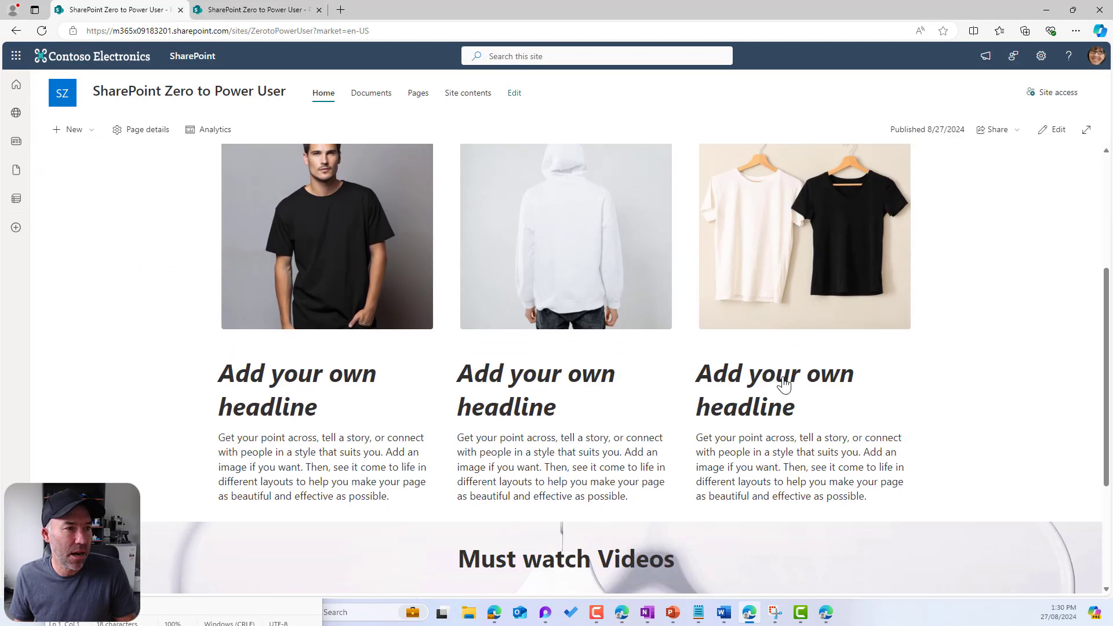
pyautogui.scroll(4, 784, 383)
pyautogui.scroll(-6, 784, 380)
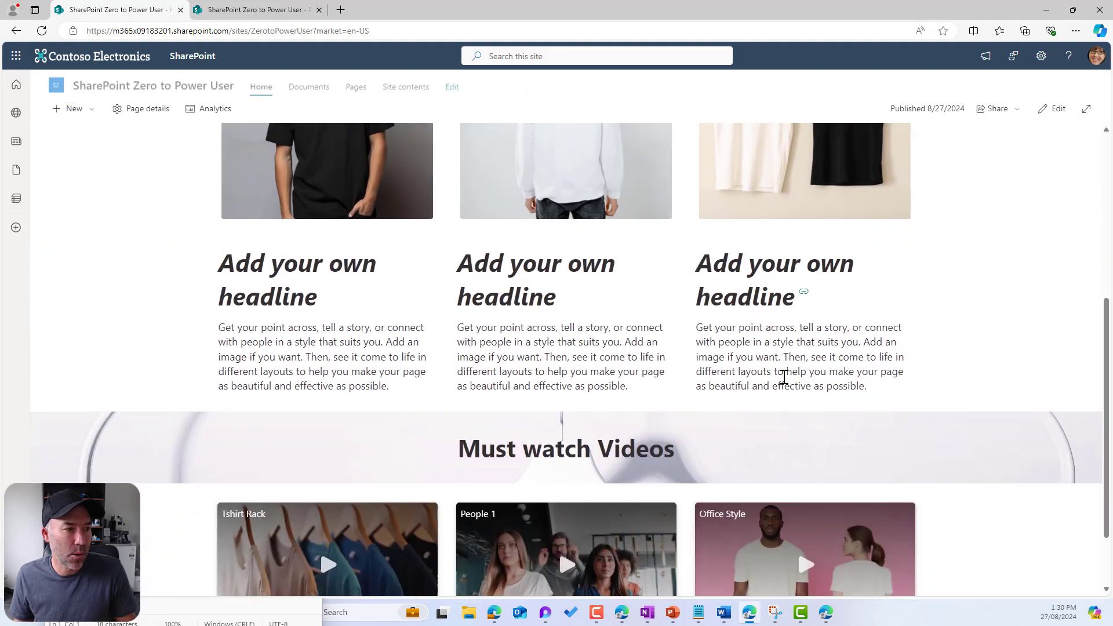
pyautogui.scroll(-2, 783, 377)
pyautogui.moveTo(903, 352); pyautogui.dragTo(555, 369)
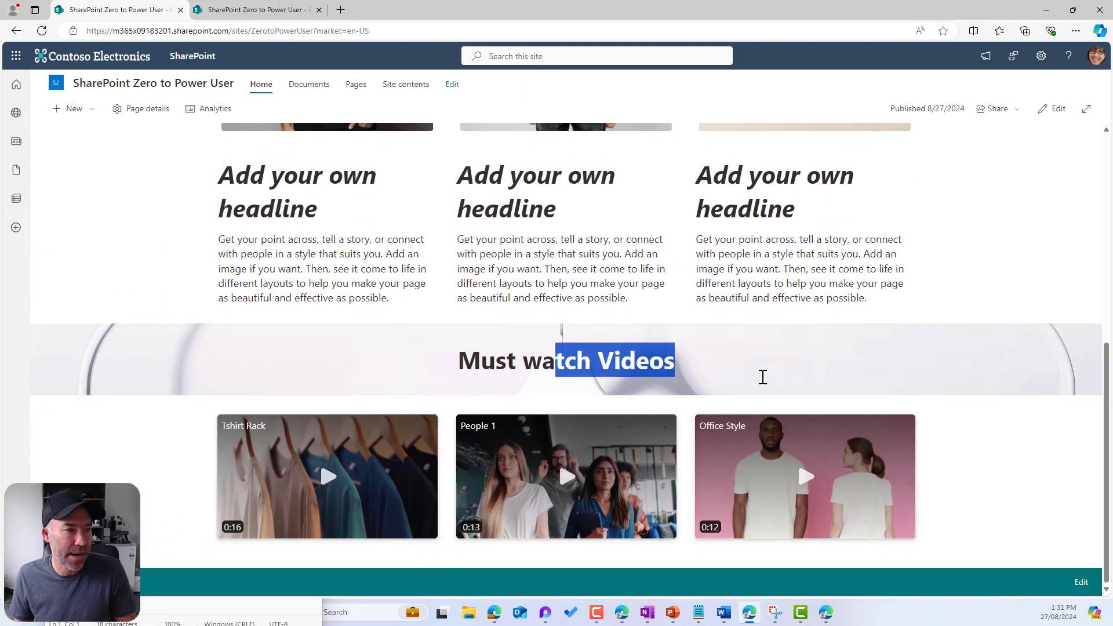
pyautogui.scroll(3, 869, 243)
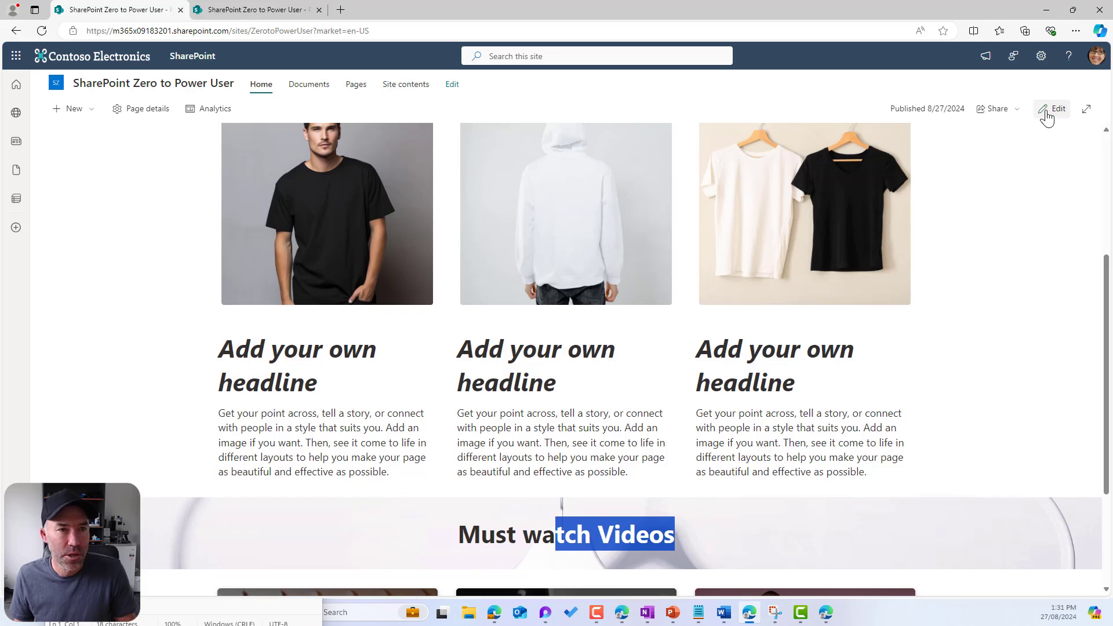
# Step: Reopen the page for editing and set the first column's headline to font size 32
pyautogui.click(1049, 110)
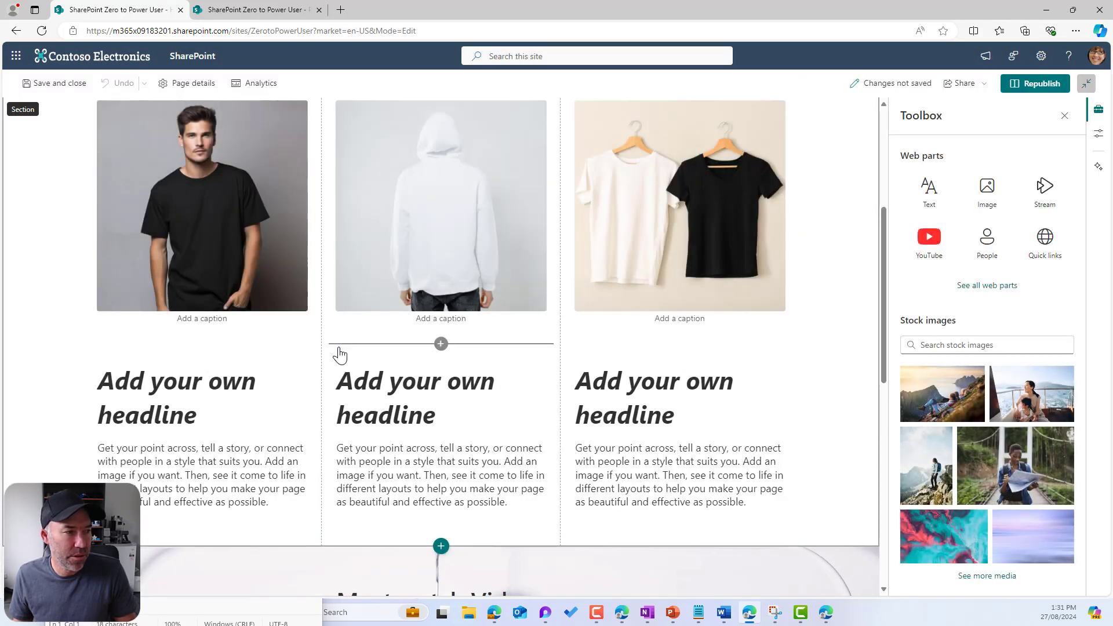
pyautogui.scroll(-1, 278, 362)
pyautogui.click(204, 358)
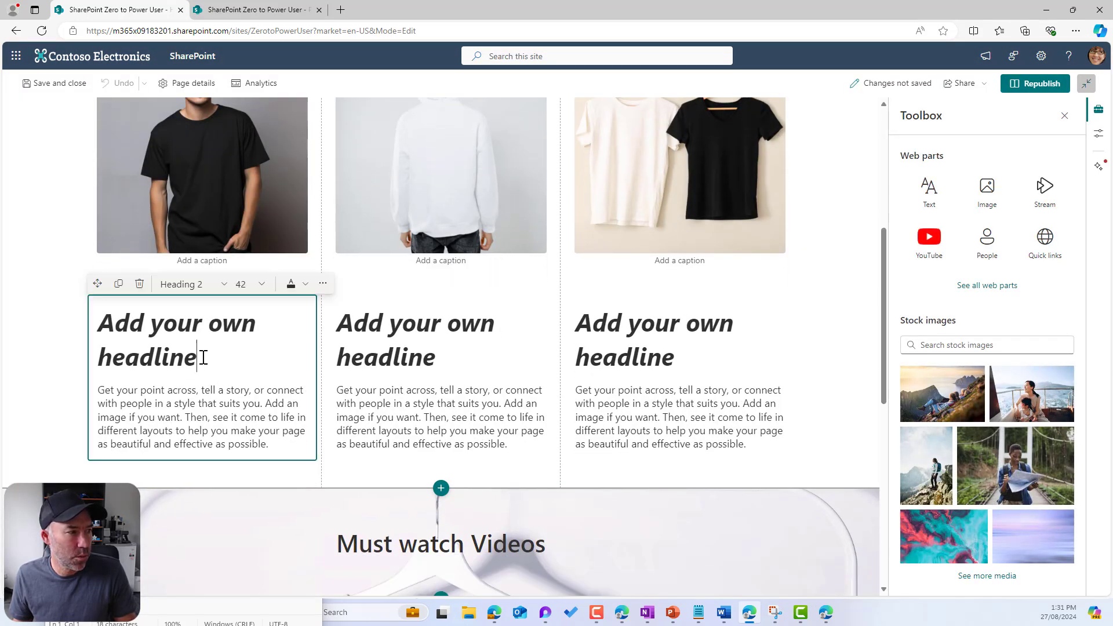
pyautogui.moveTo(203, 358); pyautogui.dragTo(103, 323)
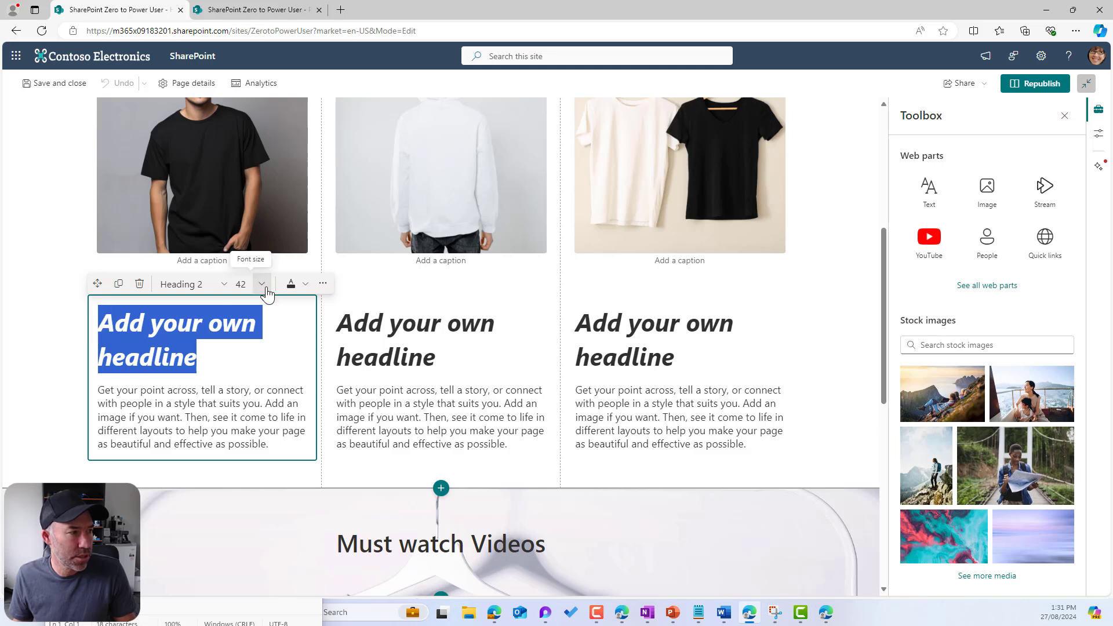
pyautogui.click(242, 284)
pyautogui.click(240, 477)
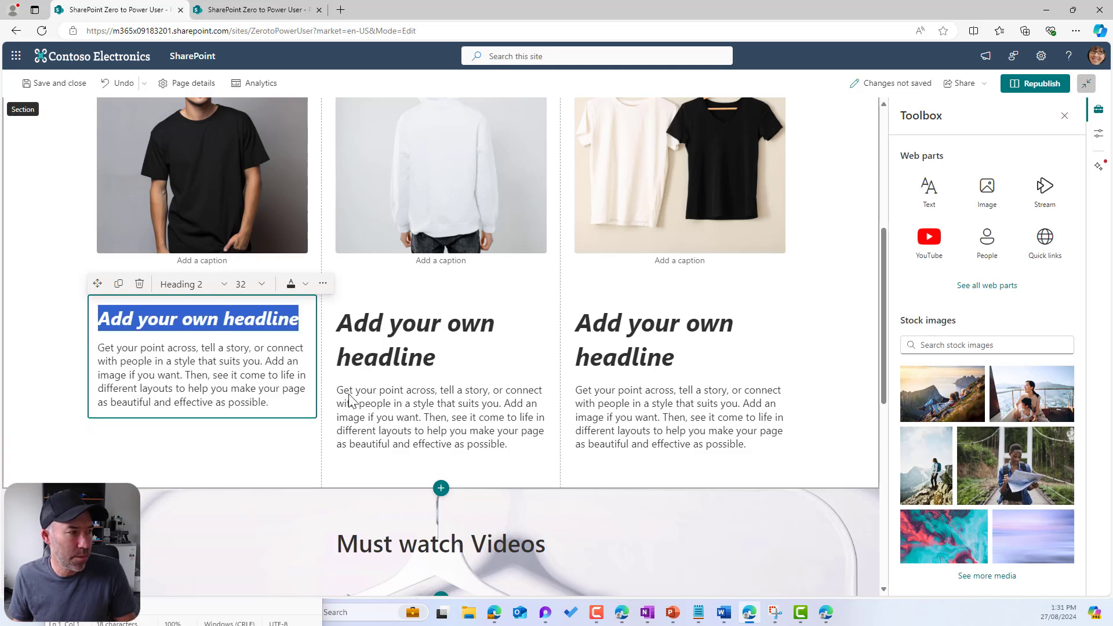
# Step: Set the middle column's headline to font size 32
pyautogui.click(436, 358)
pyautogui.moveTo(436, 358); pyautogui.dragTo(343, 329)
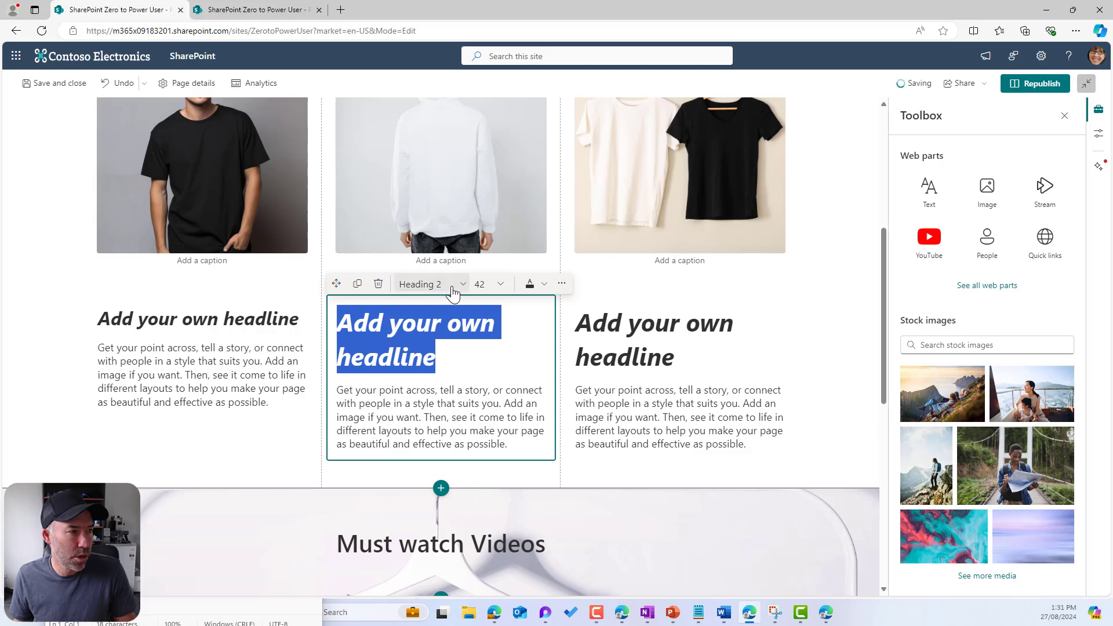
pyautogui.click(499, 283)
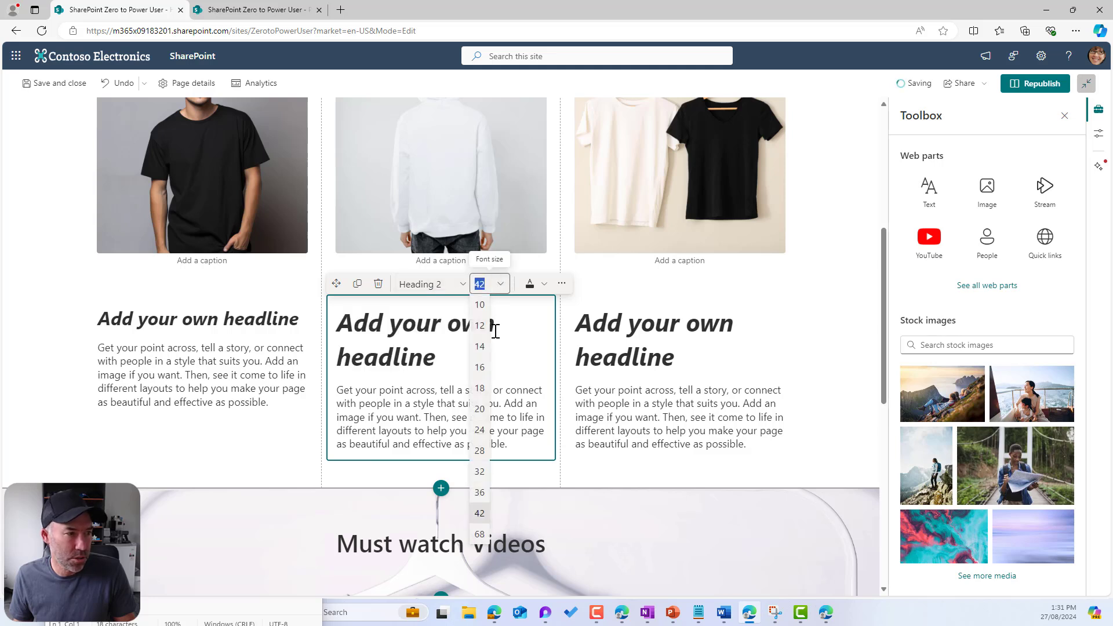
pyautogui.click(480, 471)
# Step: Set the third column's headline to font size 32, then republish the page and check the result
pyautogui.click(679, 357)
pyautogui.moveTo(679, 358); pyautogui.dragTo(583, 323)
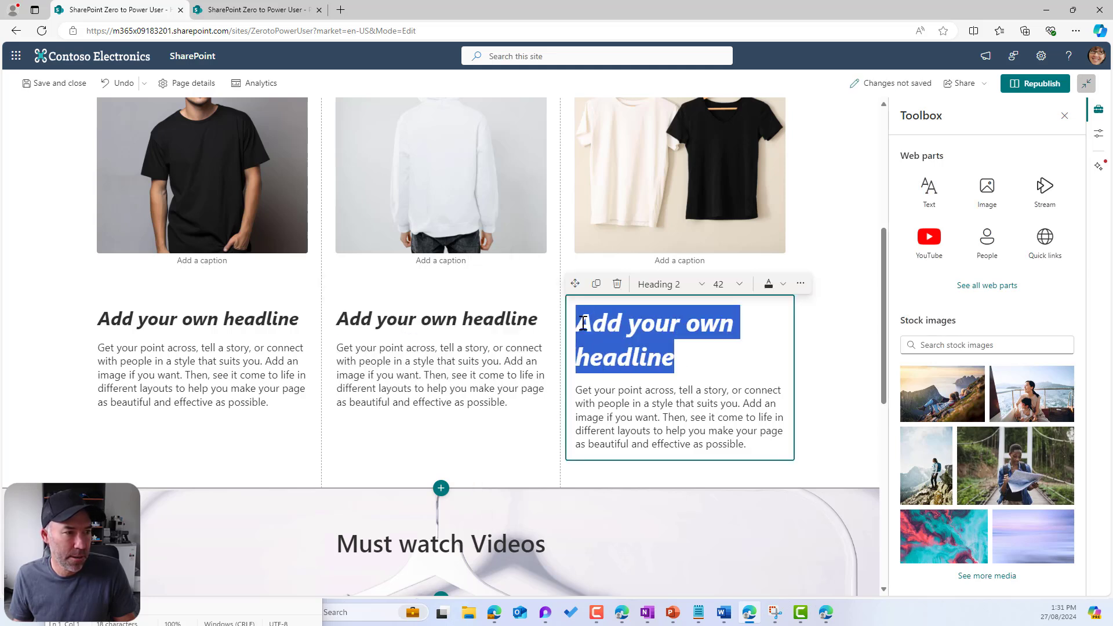
pyautogui.click(719, 285)
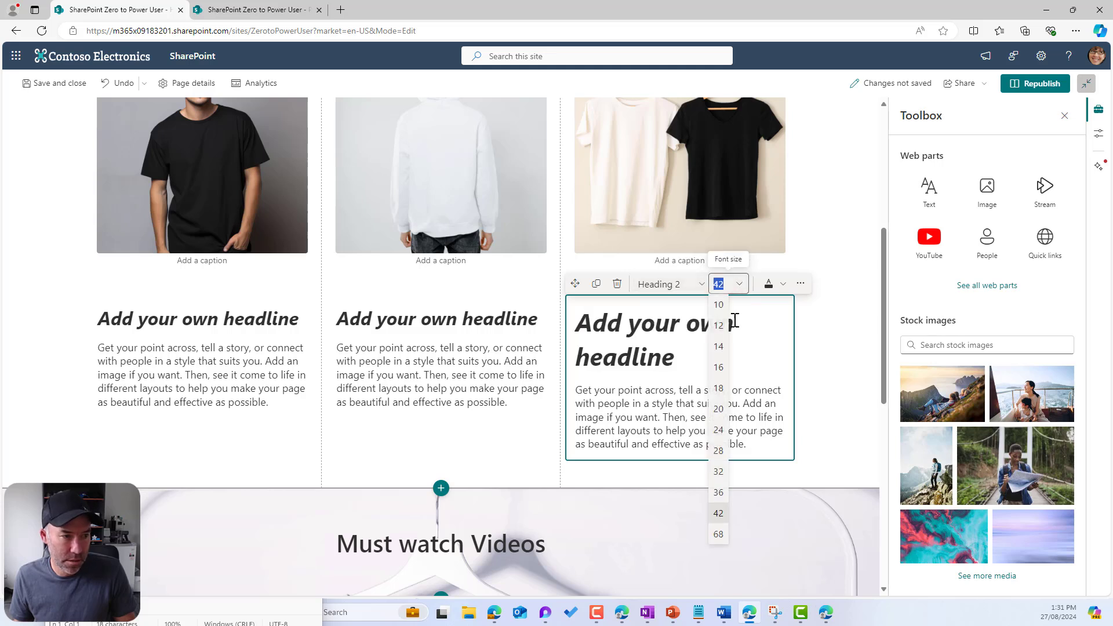
pyautogui.click(719, 471)
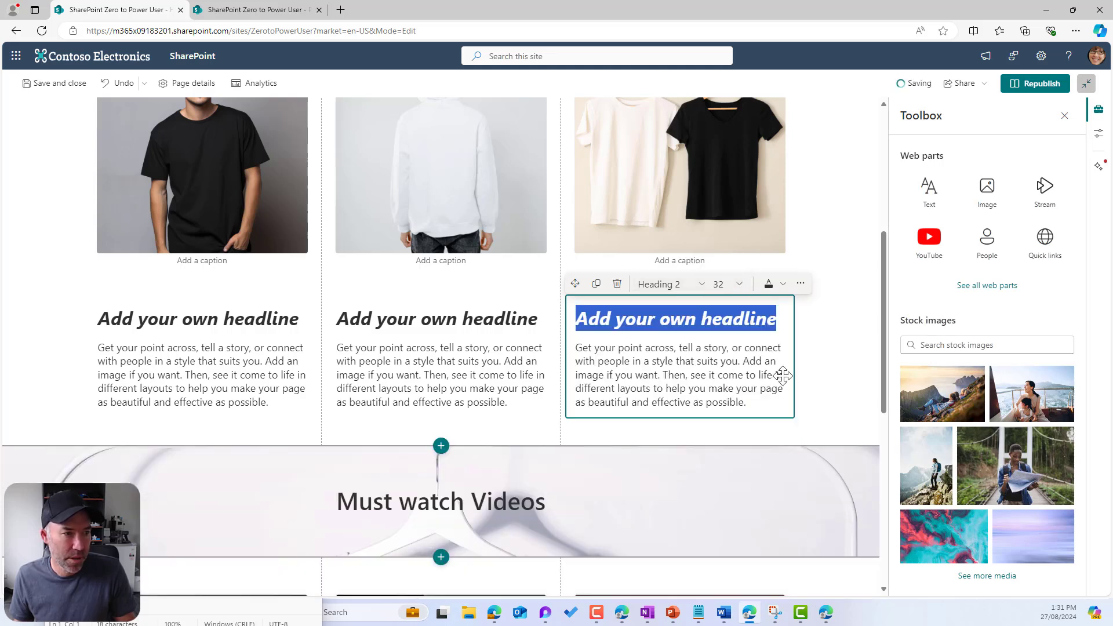
pyautogui.click(1022, 83)
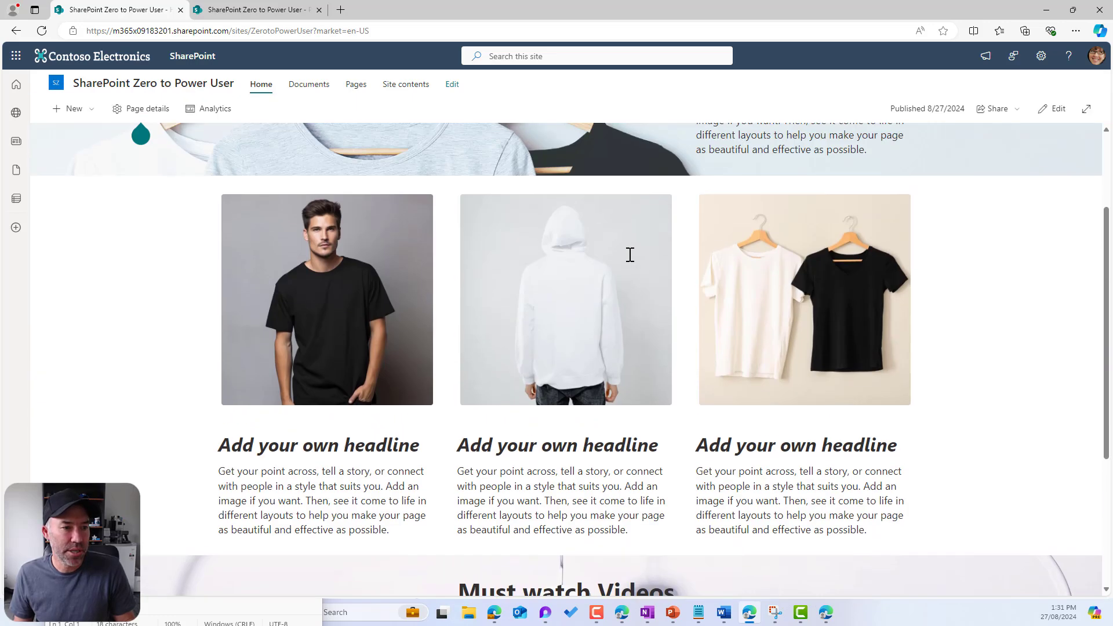
pyautogui.scroll(-6, 628, 254)
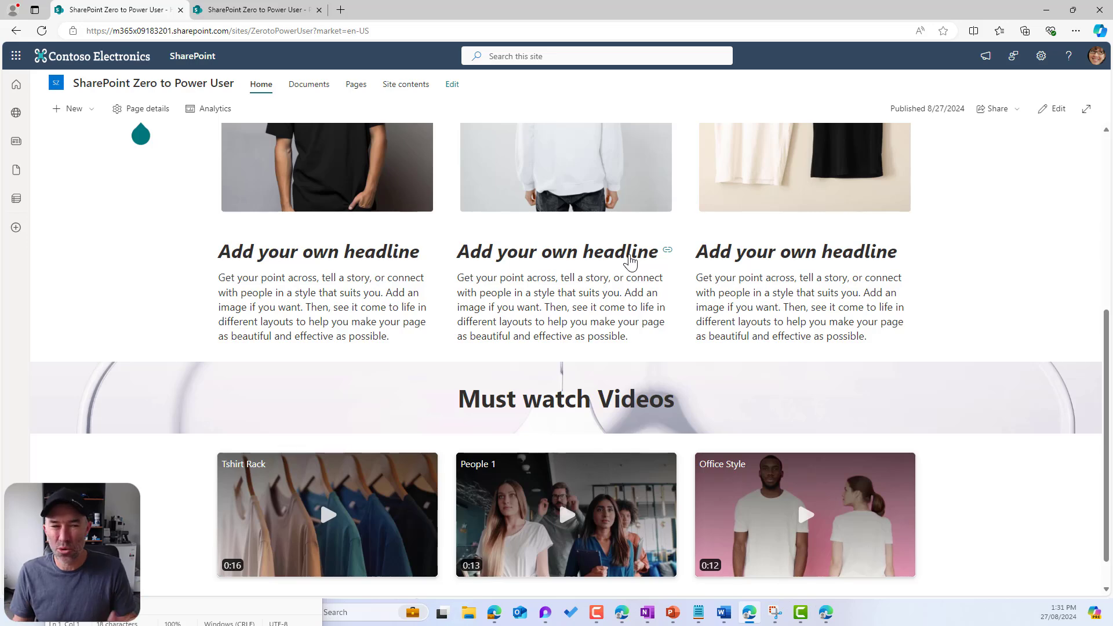
# Step: Reopen the page for editing and title the Quick links web part below the videos "Employee Benefits and Perks with the new launch"
pyautogui.click(1053, 109)
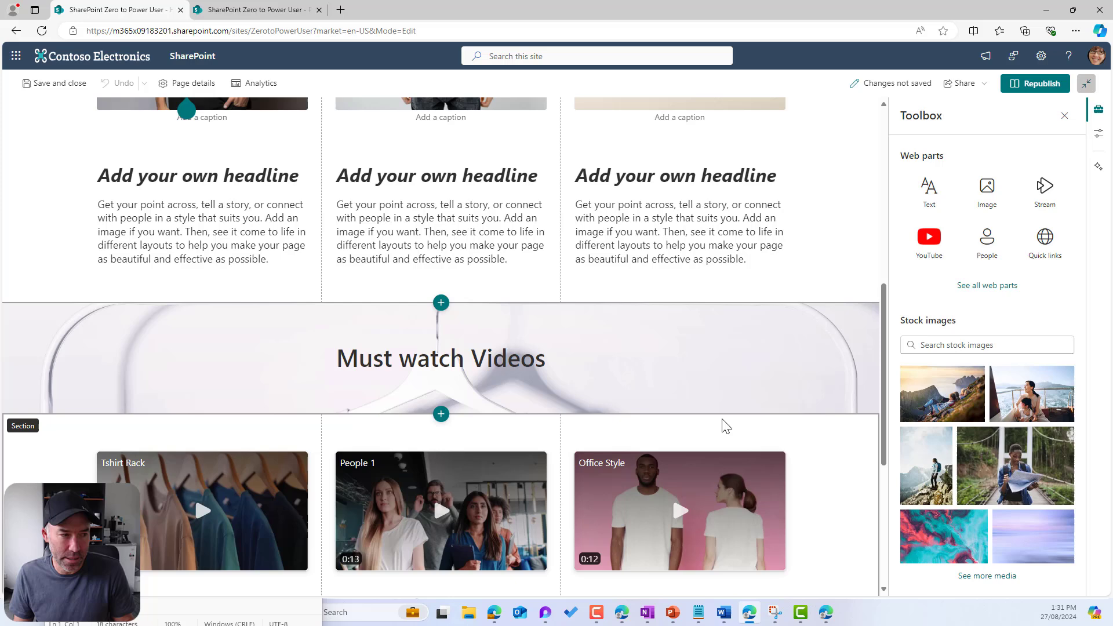
pyautogui.scroll(-5, 721, 427)
pyautogui.click(234, 396)
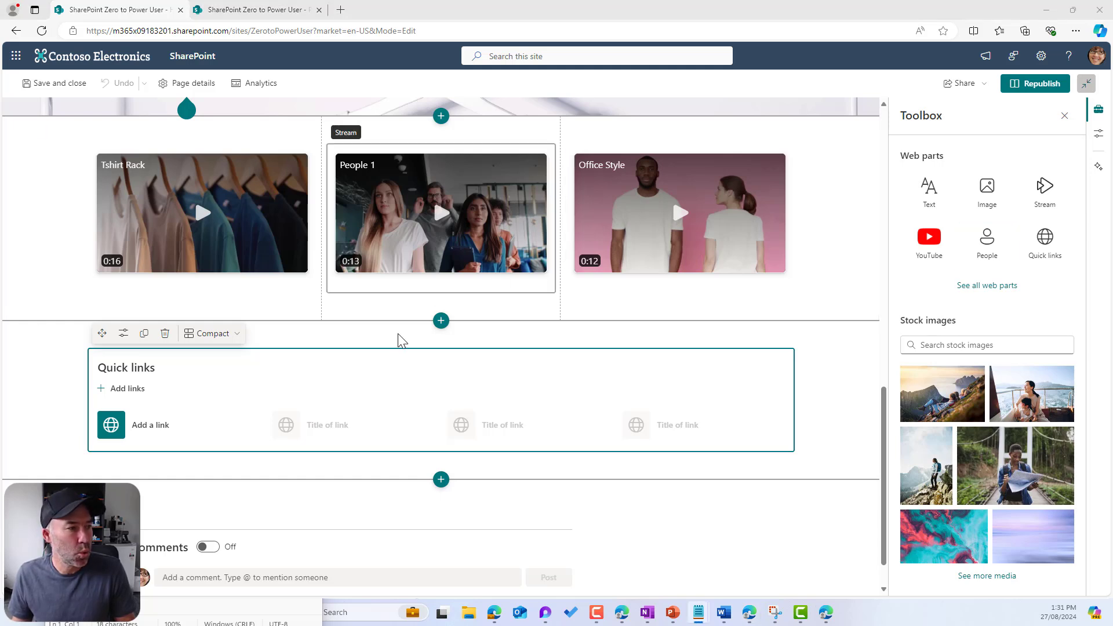
pyautogui.click(169, 367)
pyautogui.moveTo(169, 368); pyautogui.dragTo(95, 367)
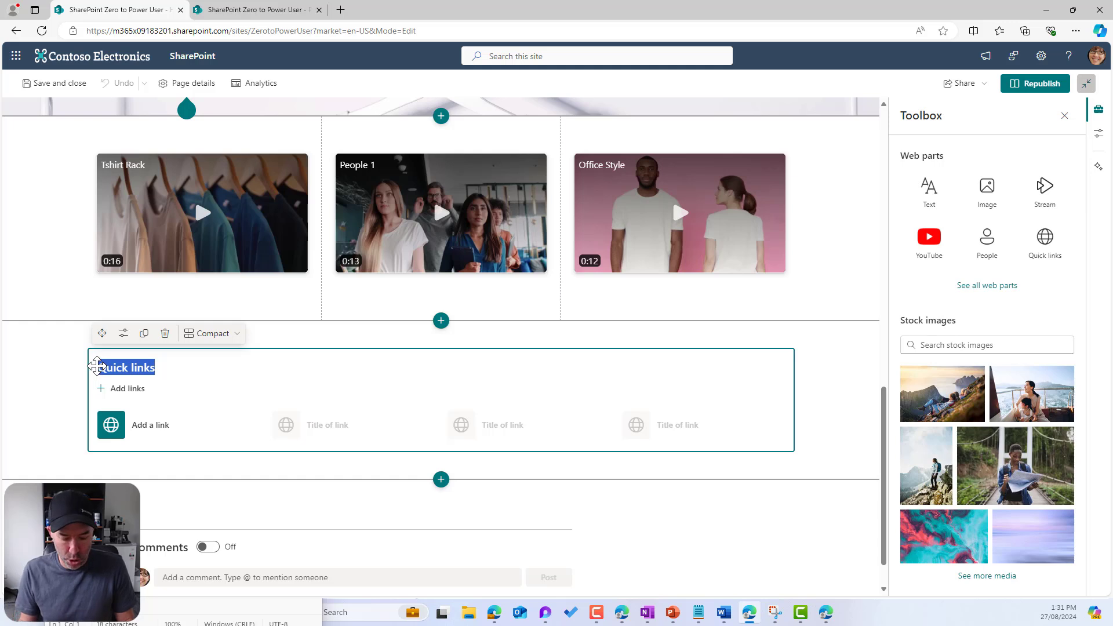
pyautogui.write('Employee Benefits and Perks')
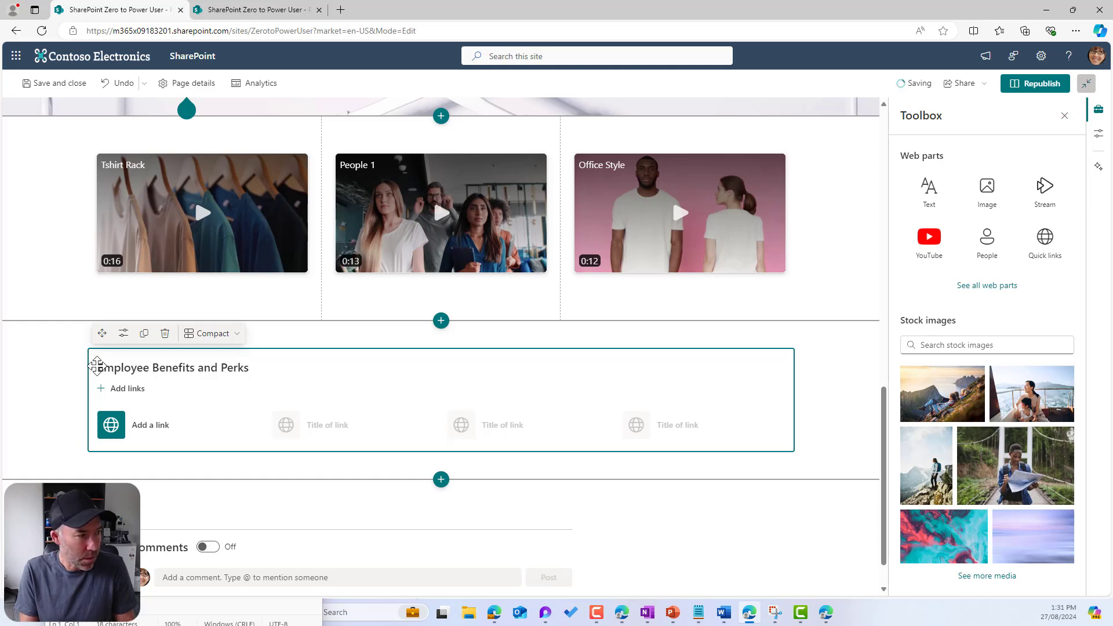
pyautogui.write('he new launch')
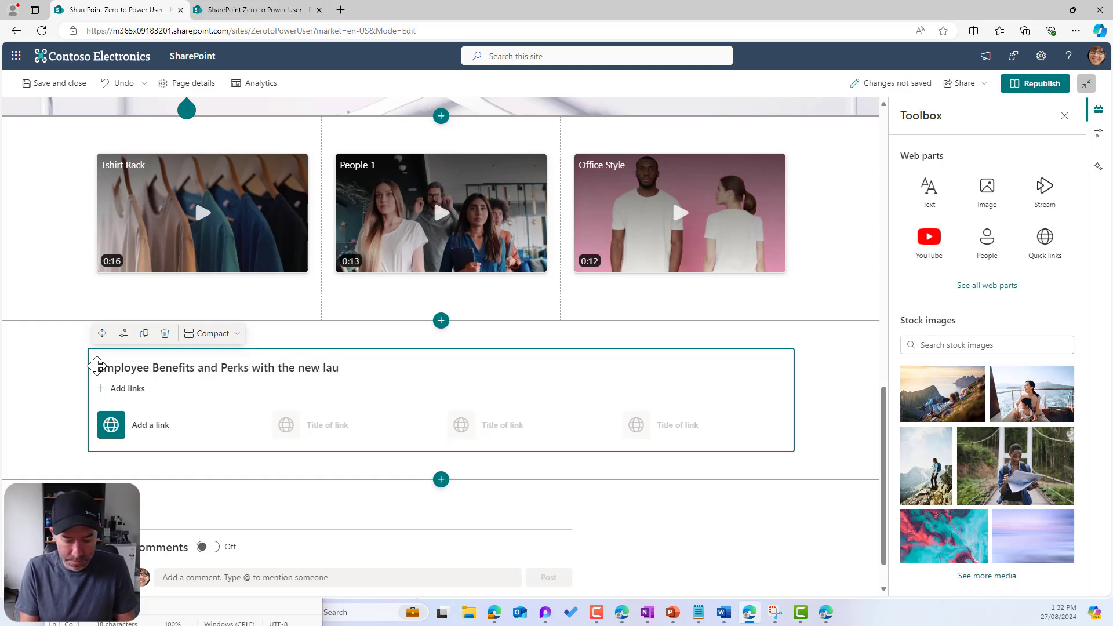
# Step: Add the recent "SharePoint Zero to Power User - Events" page as a quick link and title it "Employee Discount"
pyautogui.click(147, 429)
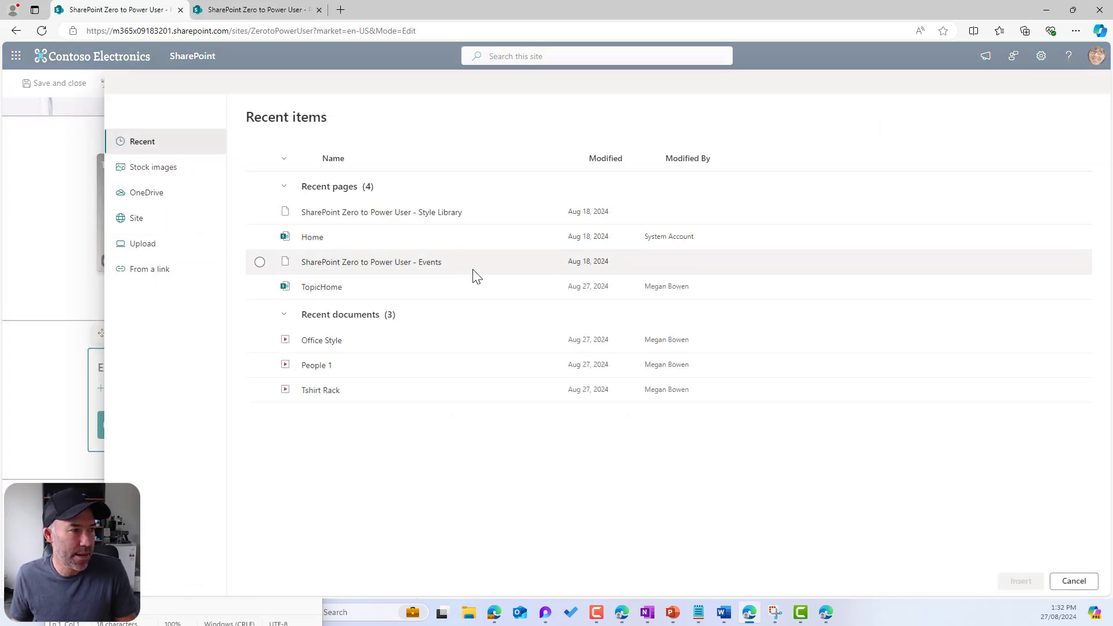
pyautogui.click(475, 273)
pyautogui.click(1019, 582)
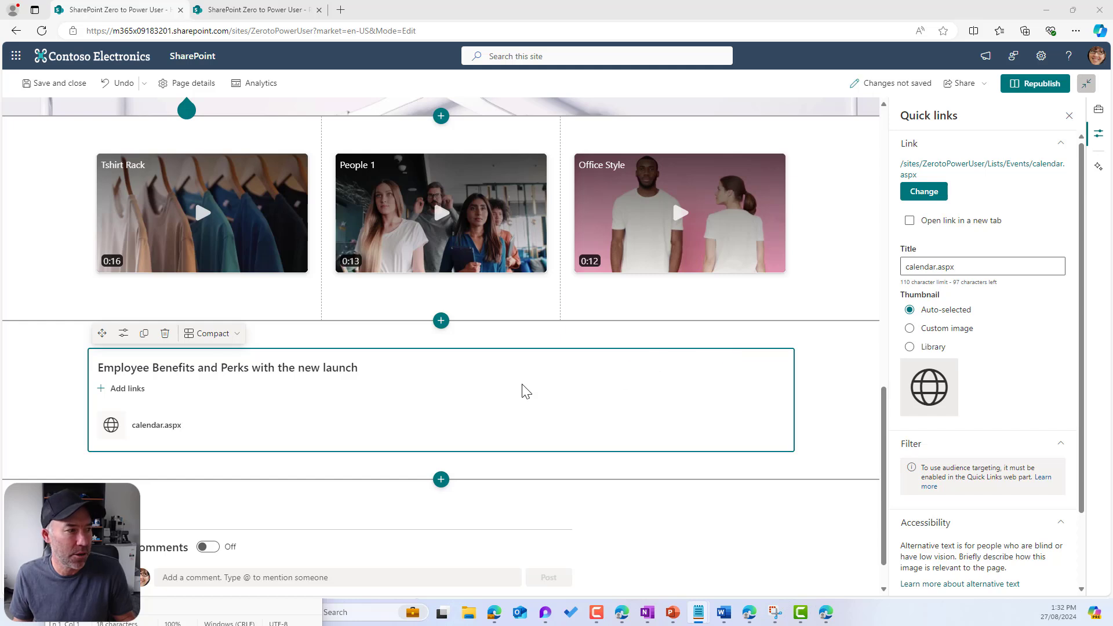
pyautogui.click(953, 266)
pyautogui.hotkey('ctrl', 'a')
pyautogui.write('Employee Discount')
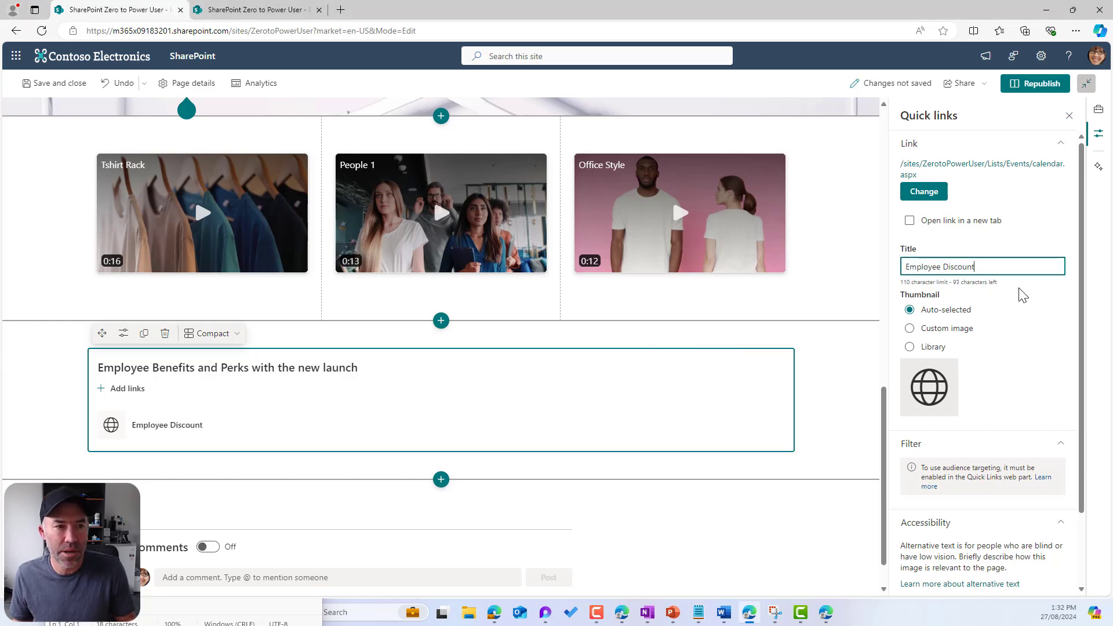
# Step: Give the Employee Discount quick link the taggroup icon from the icon library, searching for "discount" and "tag"
pyautogui.click(909, 349)
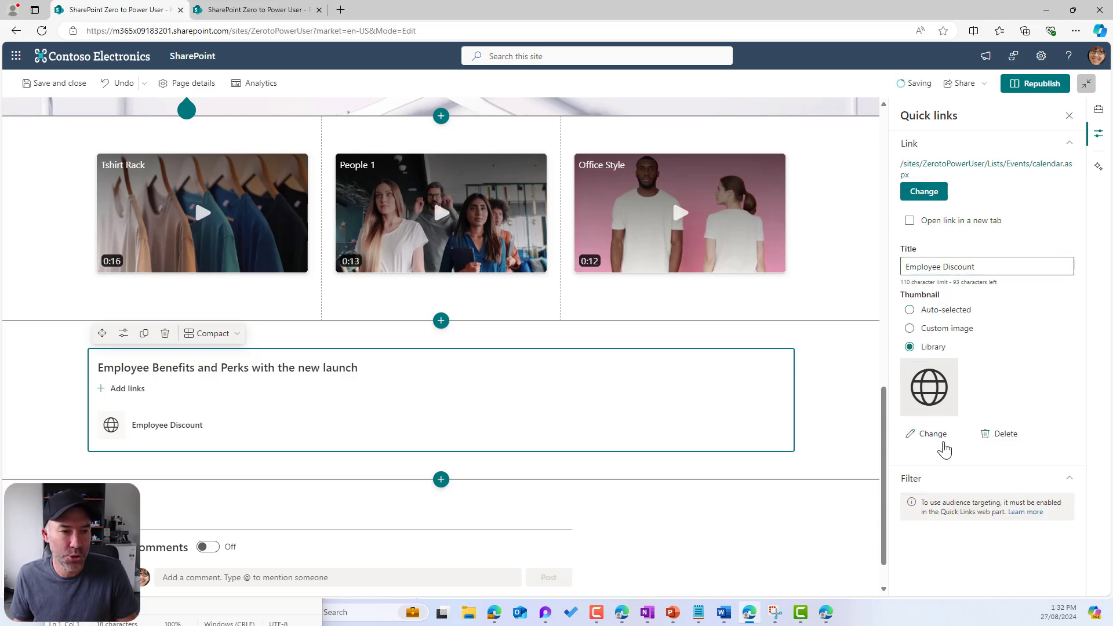
pyautogui.click(933, 435)
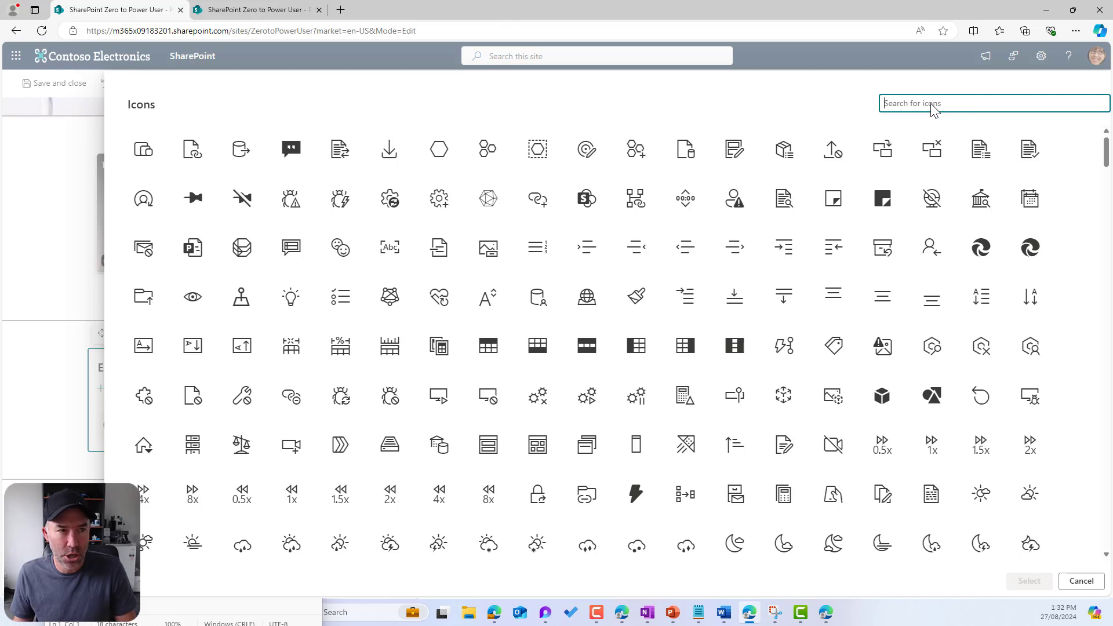
pyautogui.write('dis')
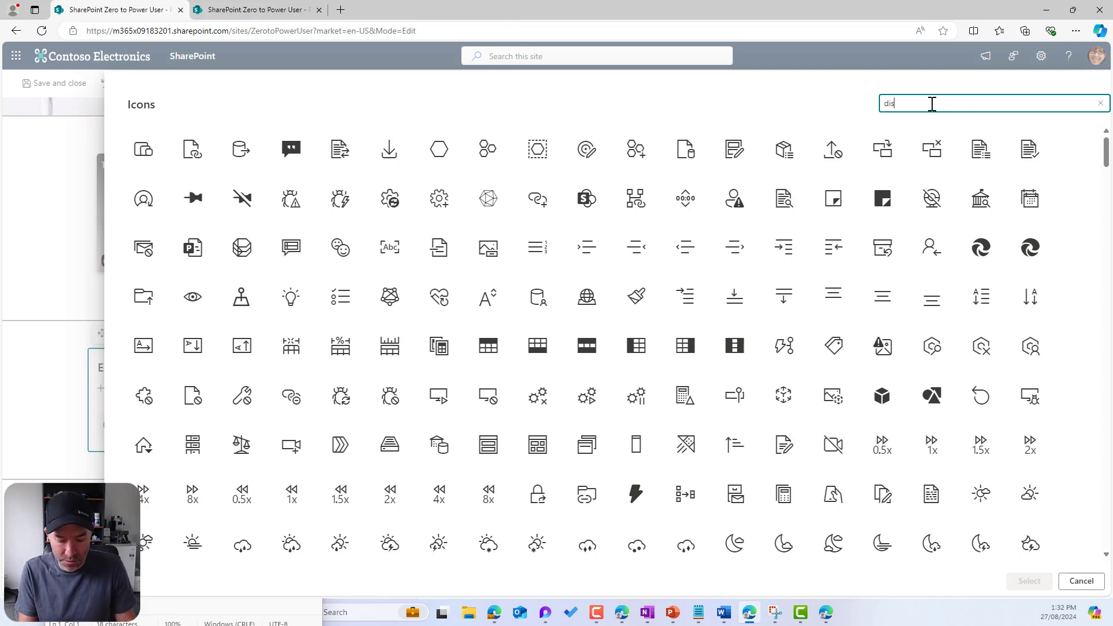
pyautogui.write('count')
pyautogui.moveTo(932, 103); pyautogui.dragTo(819, 111)
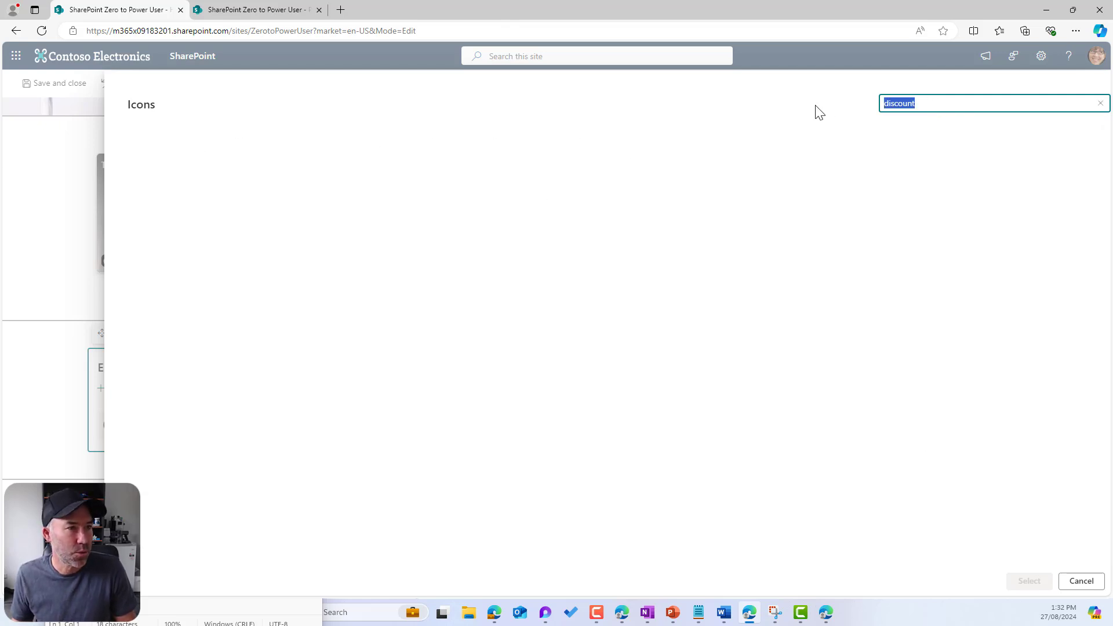
pyautogui.write('tag')
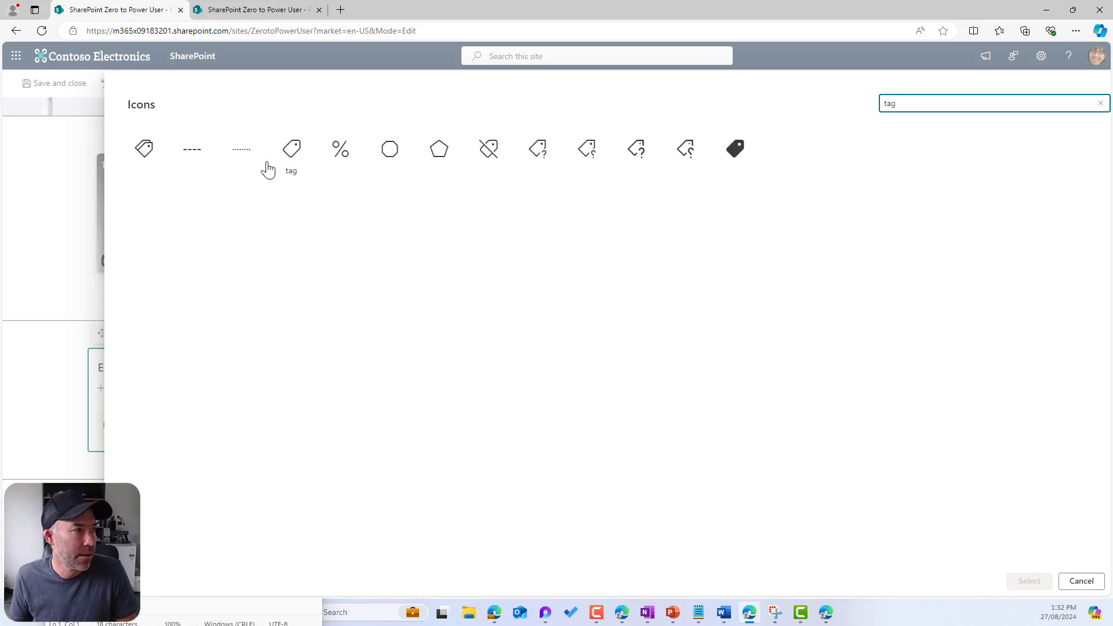
pyautogui.click(144, 149)
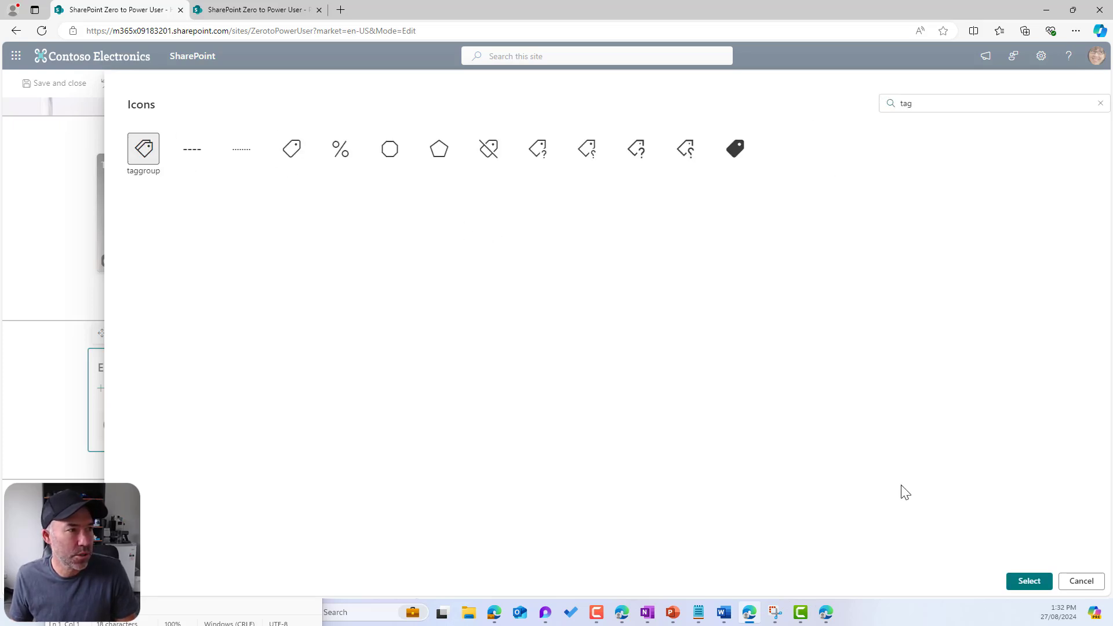
pyautogui.click(1032, 583)
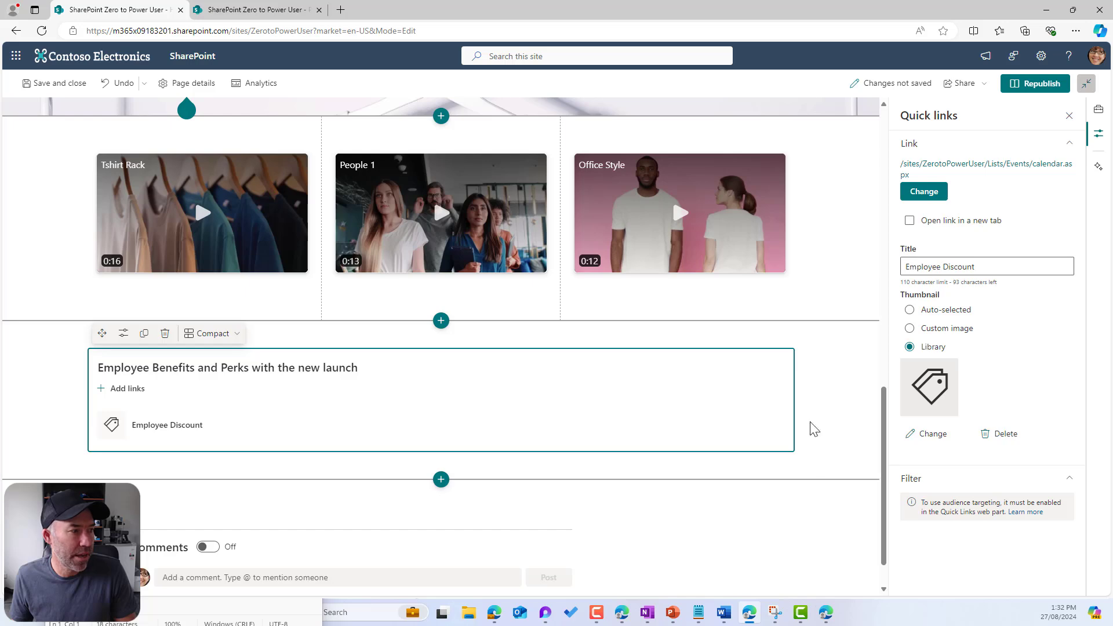
# Step: Add the recent "Home" page as another quick link and title it "Clothing Allowance"
pyautogui.click(120, 390)
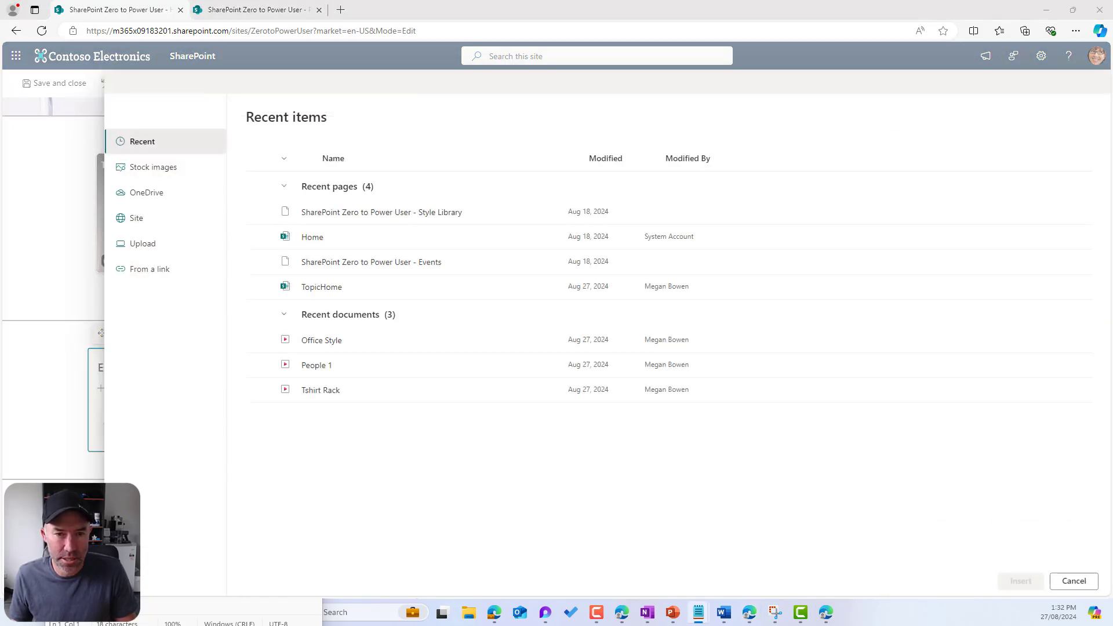
pyautogui.click(442, 239)
pyautogui.click(1027, 588)
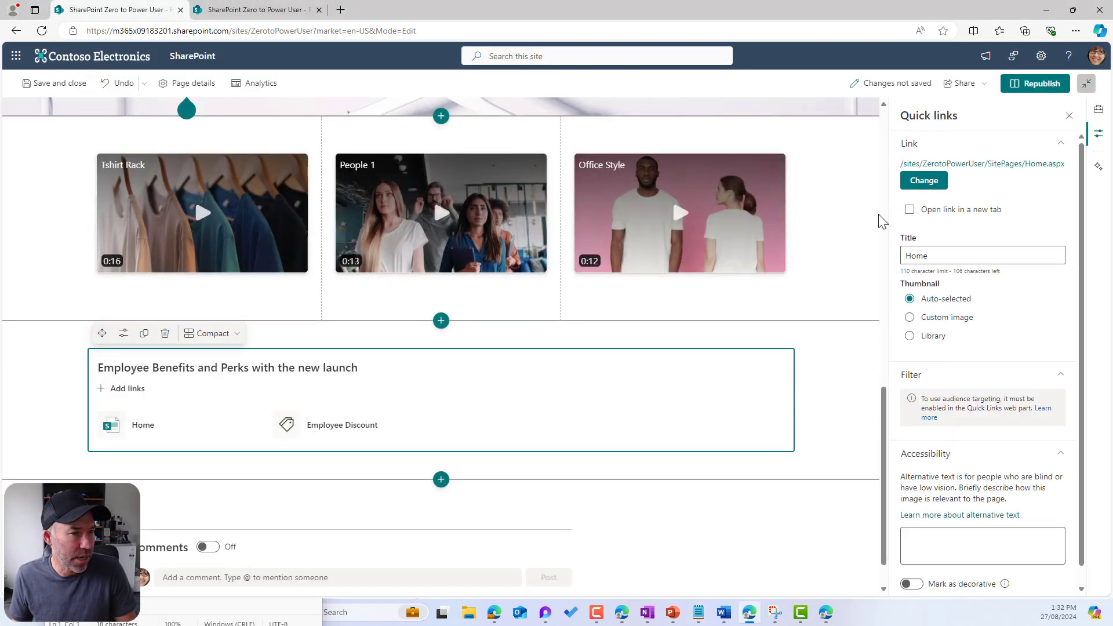
pyautogui.moveTo(944, 253); pyautogui.dragTo(902, 257)
pyautogui.write('Clothing Allowance')
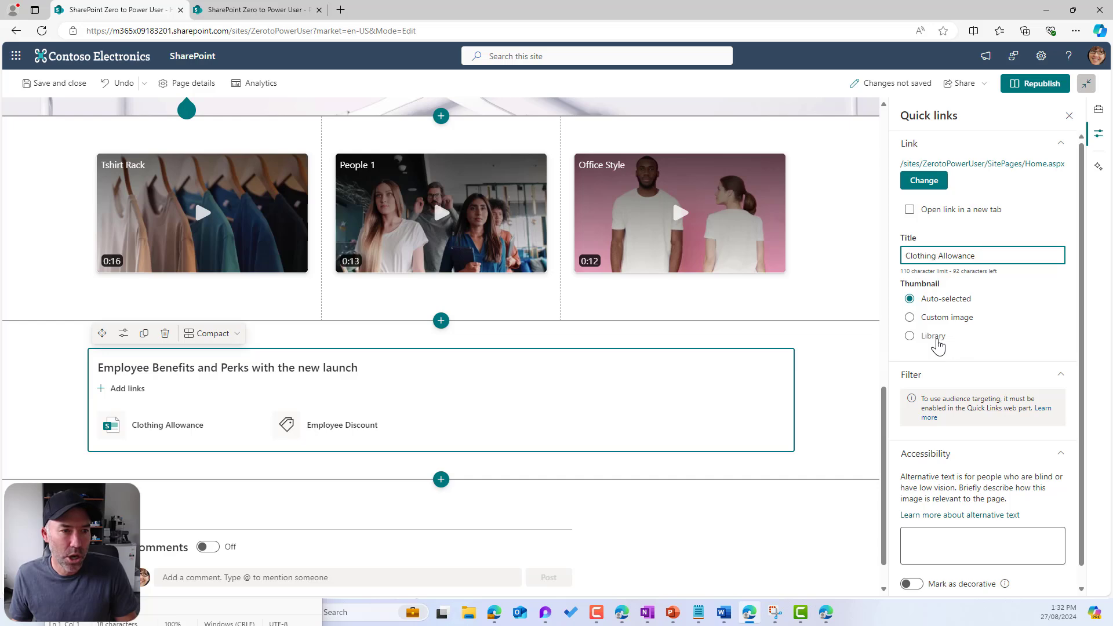
# Step: Set the Clothing Allowance link's thumbnail to the money icon from the icon library
pyautogui.click(938, 346)
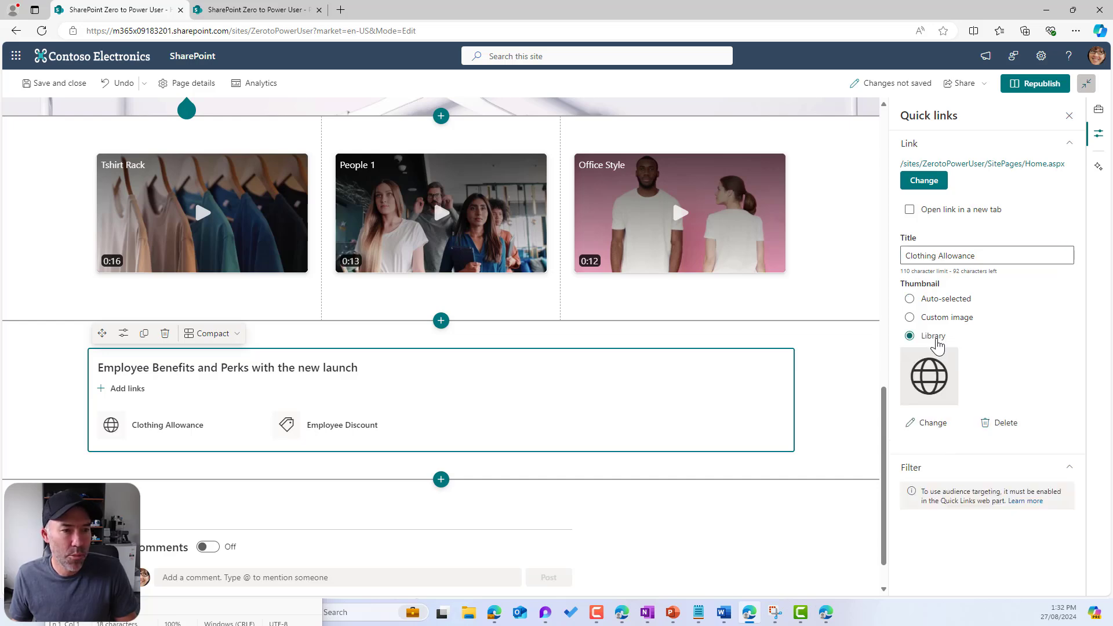
pyautogui.click(928, 423)
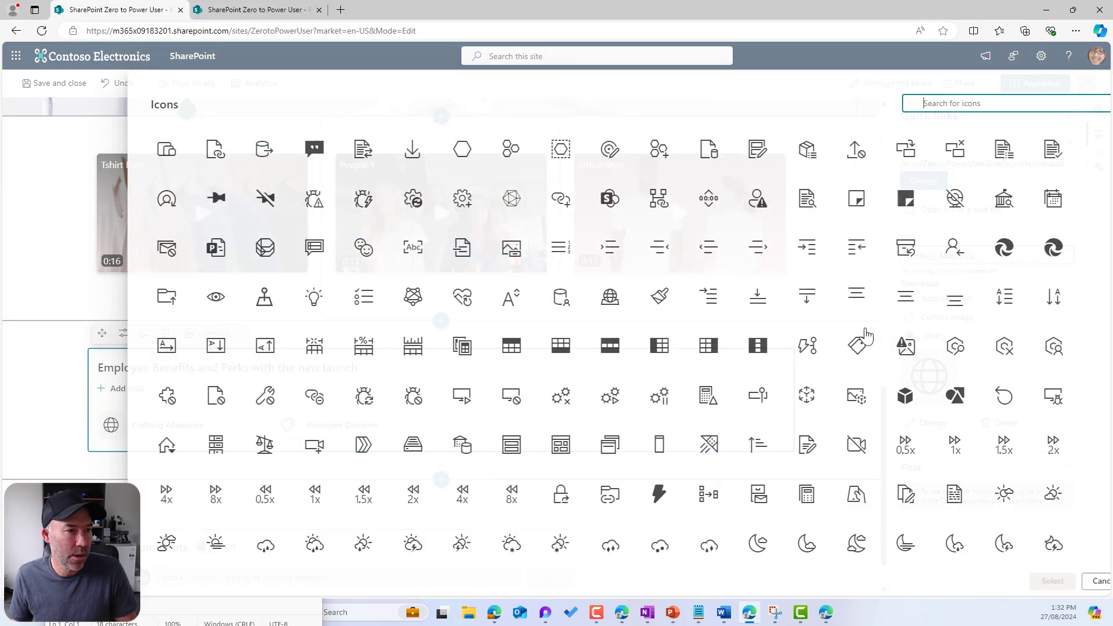
pyautogui.click(939, 109)
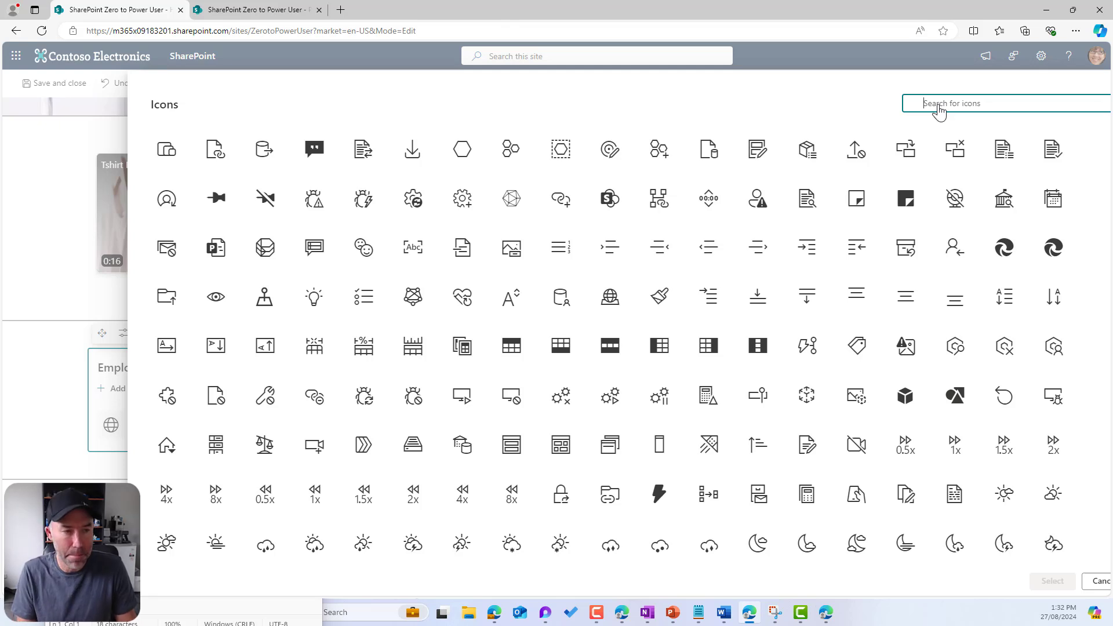
pyautogui.write('money')
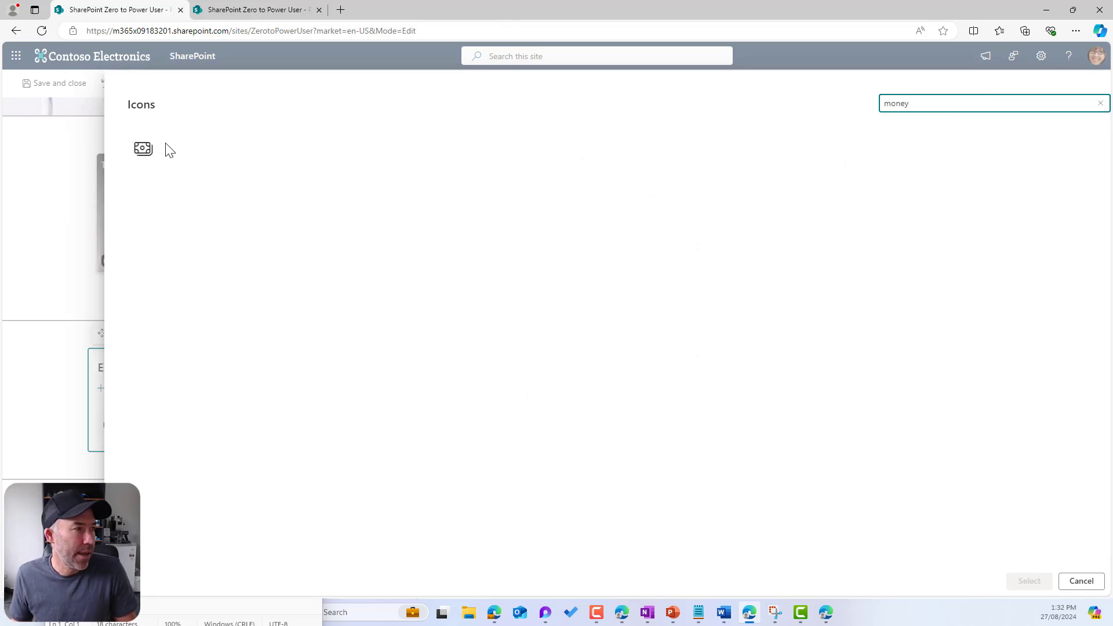
pyautogui.click(145, 149)
pyautogui.click(1018, 585)
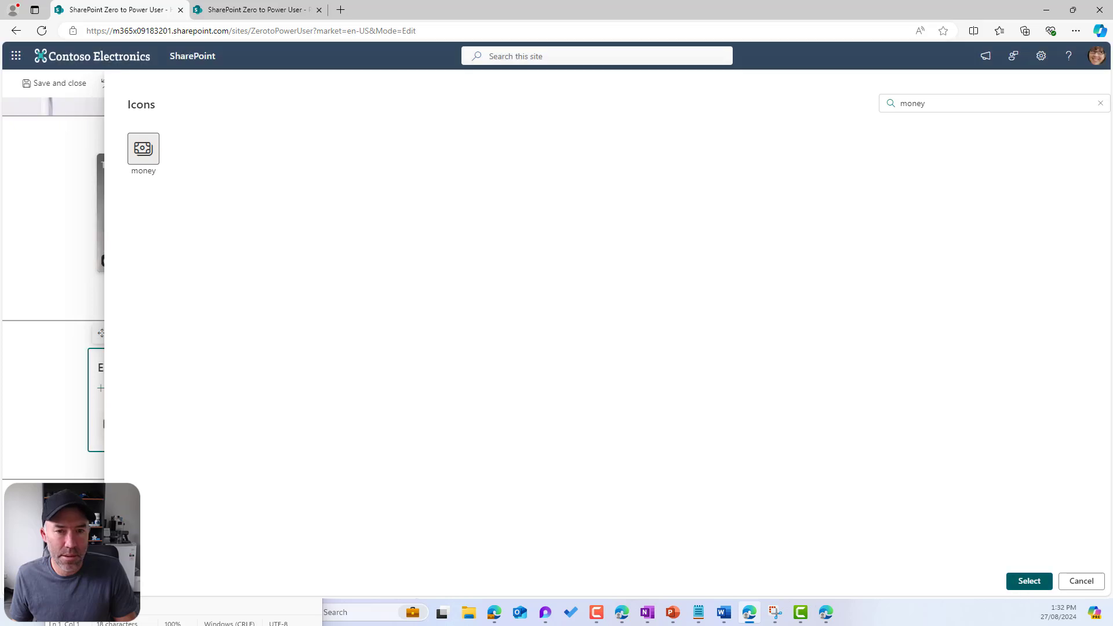
# Step: Add the recent document "Office Style" as a quick link and title it "Creative Input and Development Opportunities"
pyautogui.hotkey('alt', 'Tab')
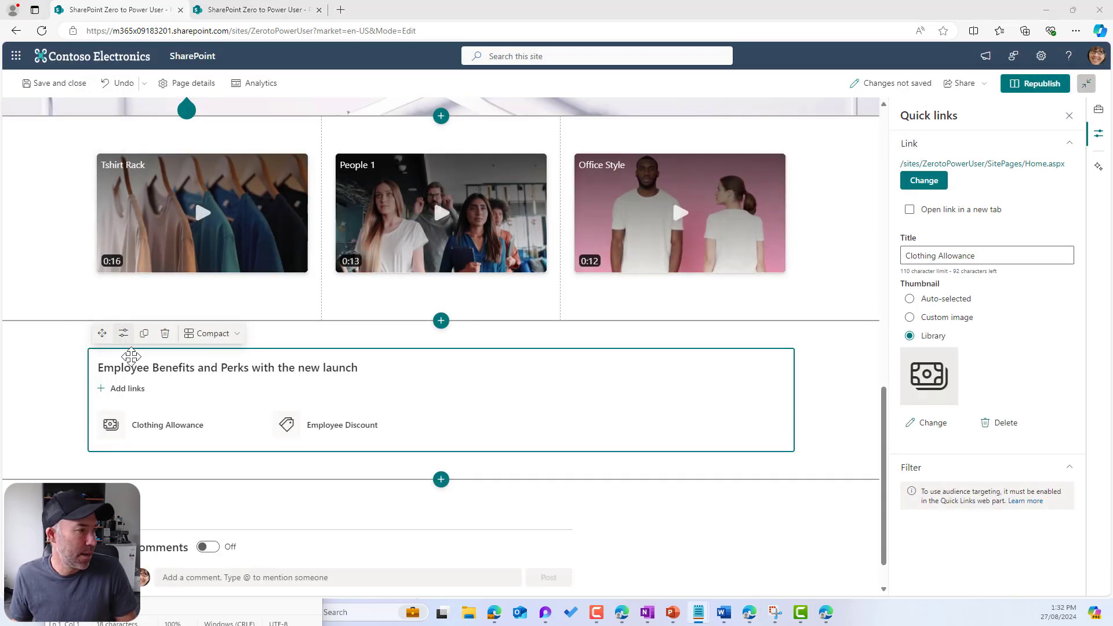
pyautogui.click(124, 399)
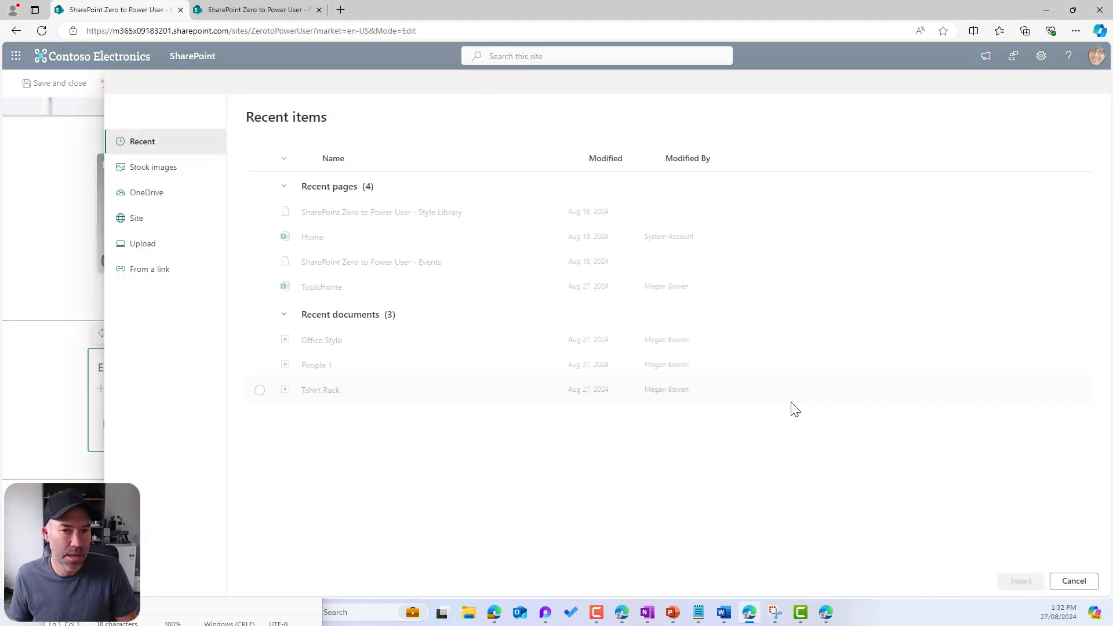
pyautogui.click(398, 341)
pyautogui.click(1020, 581)
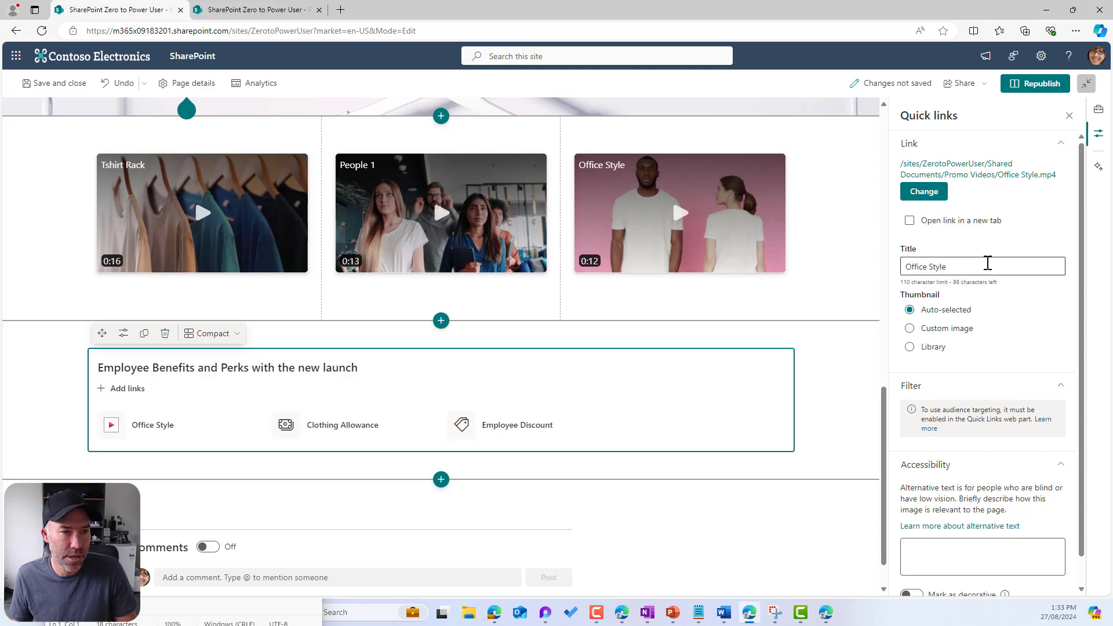
pyautogui.tripleClick(986, 265)
pyautogui.write('Creative Input and Development Opportunities')
# Step: Search the icon library for "paint" and use the paintbrush icon as the Creative Input and Development Opportunities link's thumbnail
pyautogui.click(933, 347)
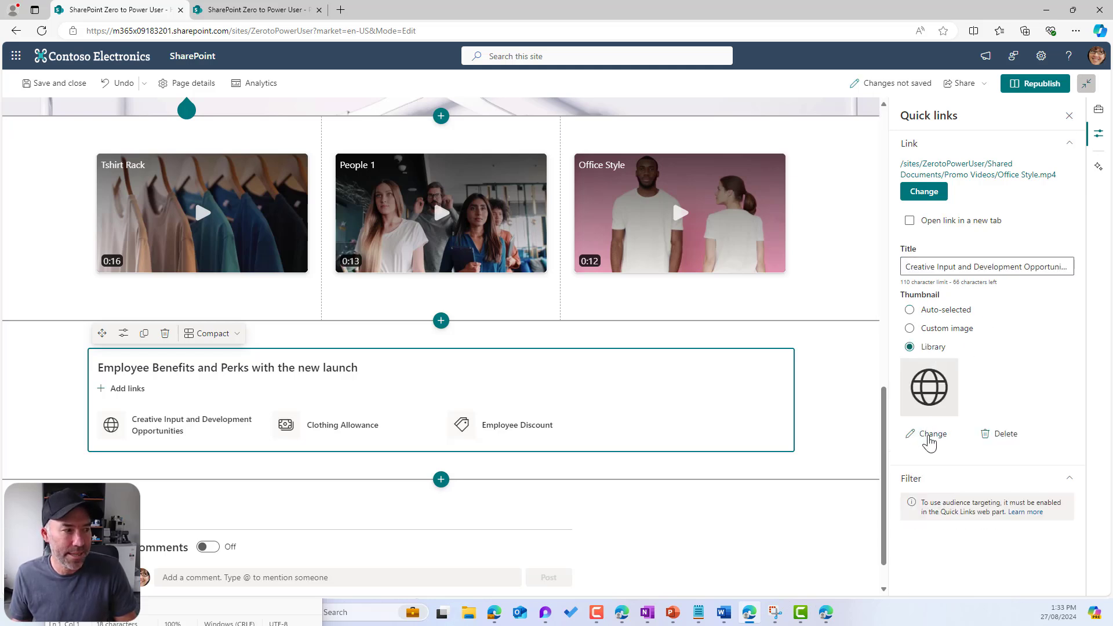
pyautogui.click(930, 435)
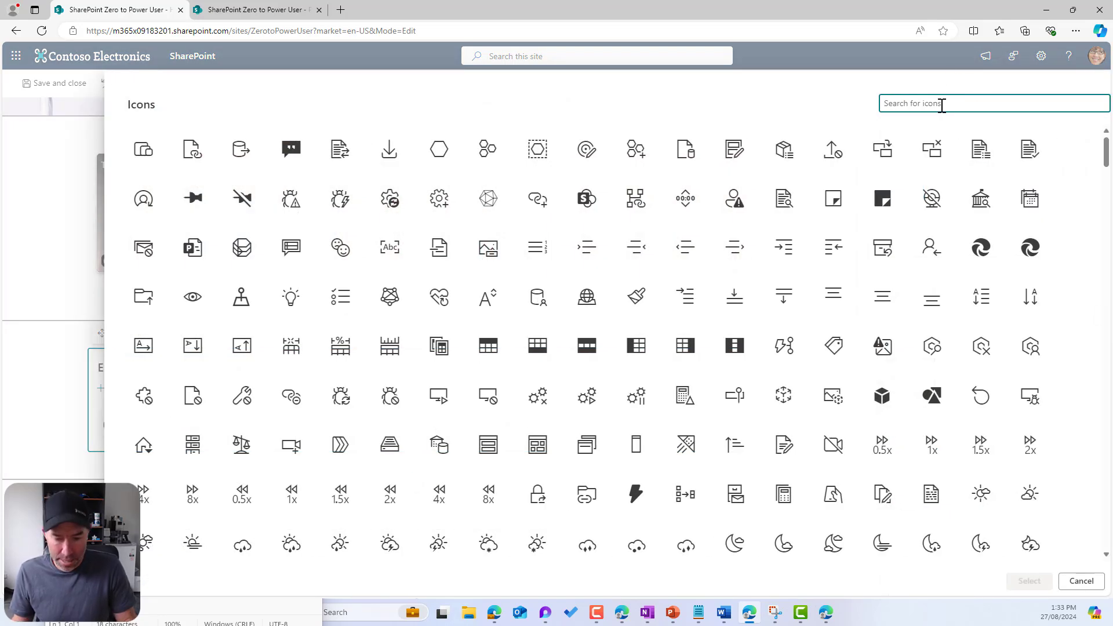
pyautogui.write('paint')
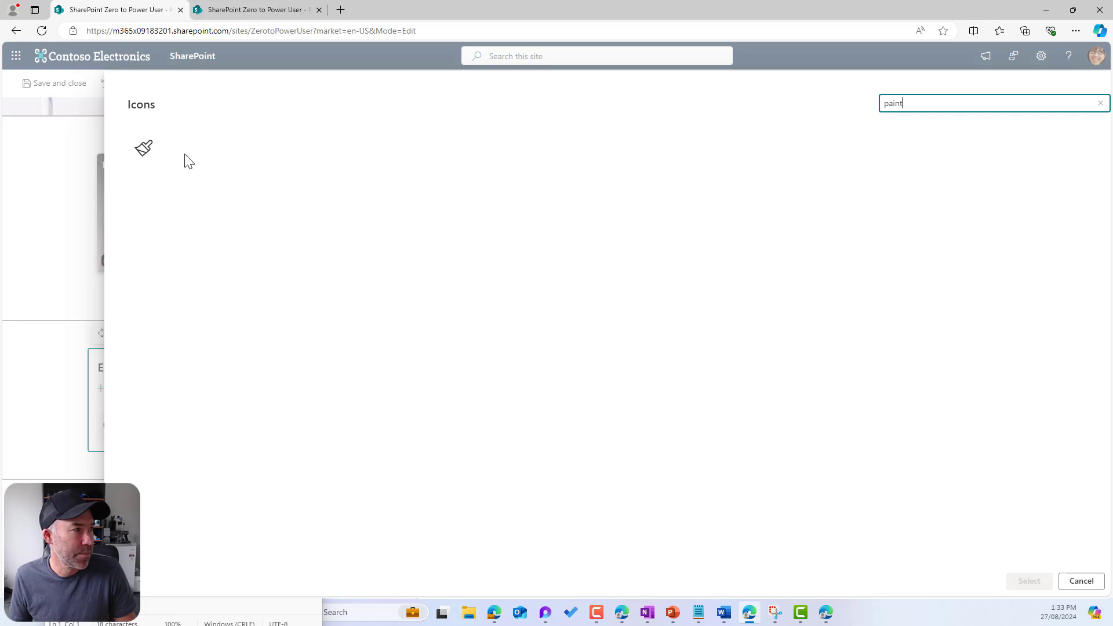
pyautogui.click(144, 148)
pyautogui.click(1032, 582)
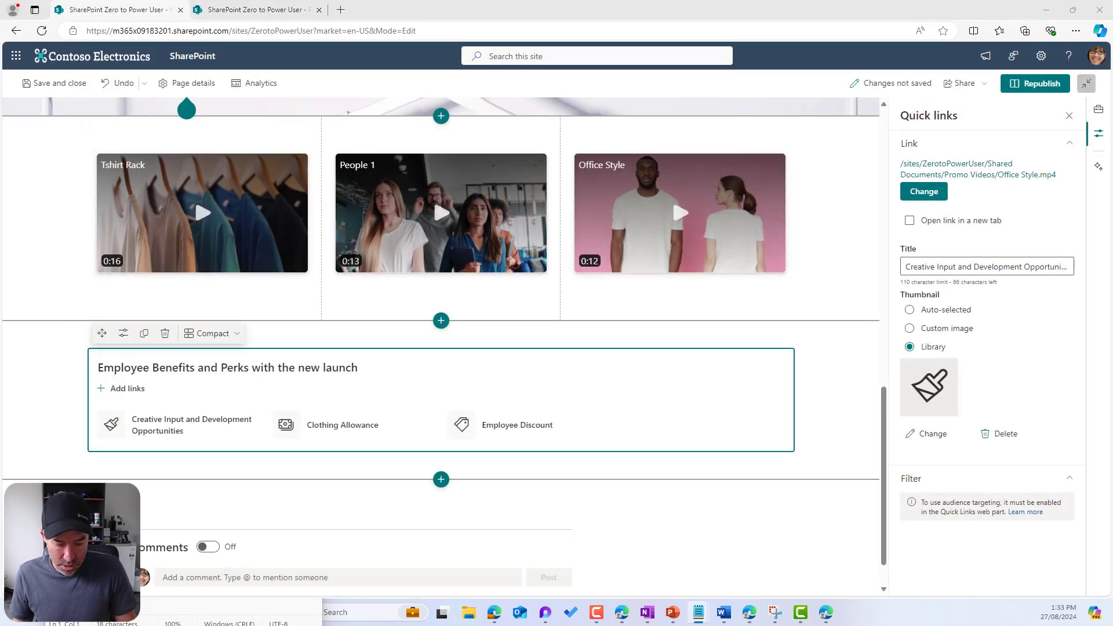
# Step: Add the recent document "Tshirt Rack" as a quick link and title it "Networking and Industry Events"
pyautogui.click(122, 388)
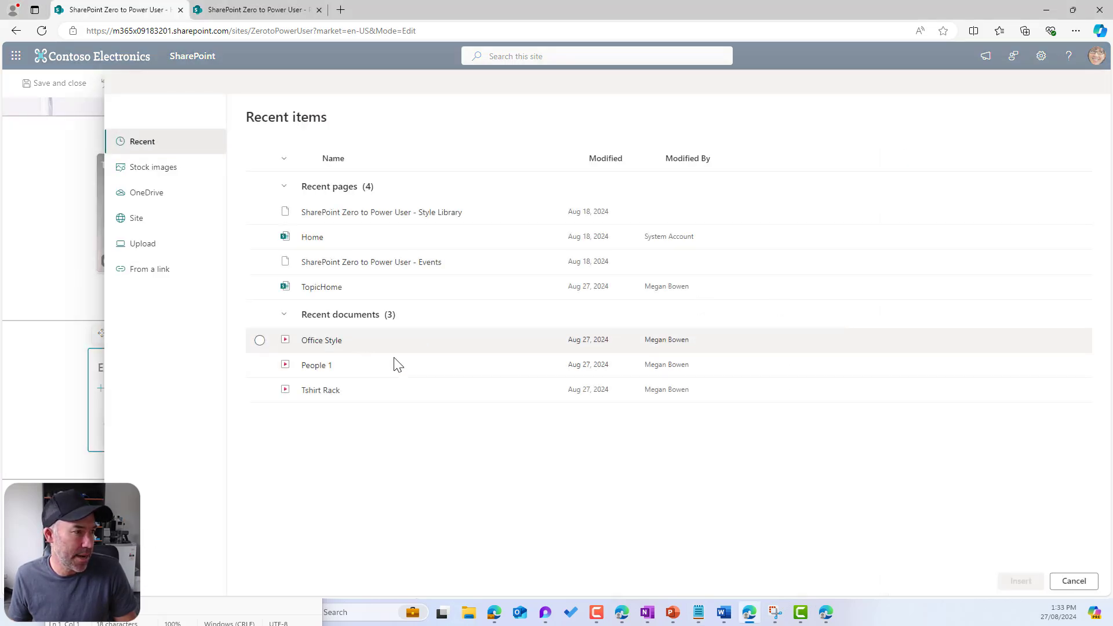
pyautogui.click(398, 392)
pyautogui.click(1021, 581)
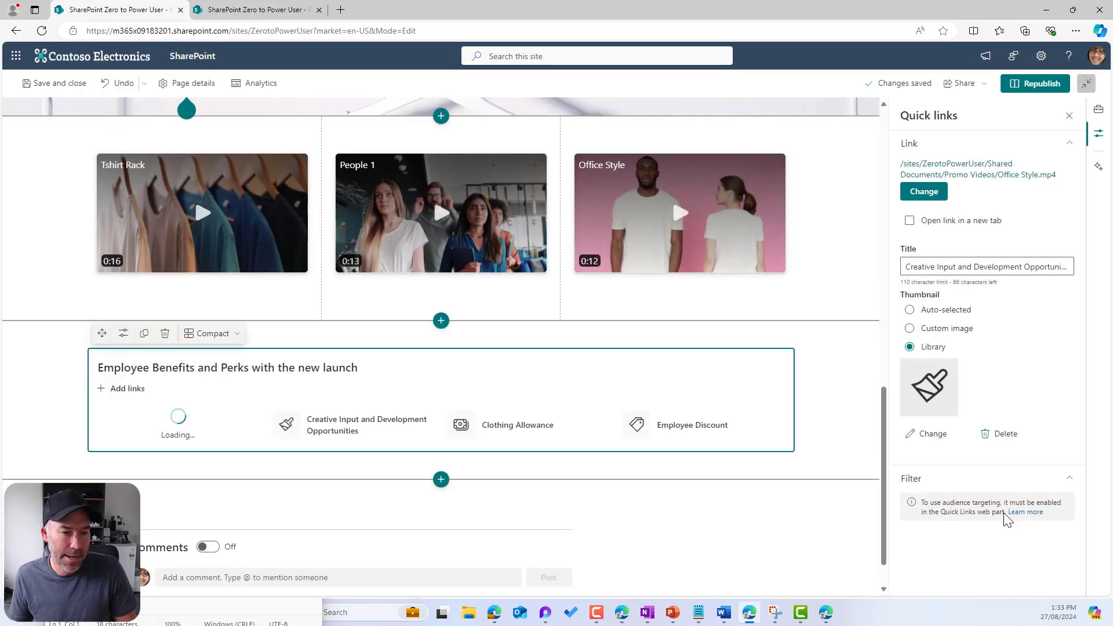
pyautogui.moveTo(942, 267); pyautogui.dragTo(901, 268)
pyautogui.write('Networking and Industry Events')
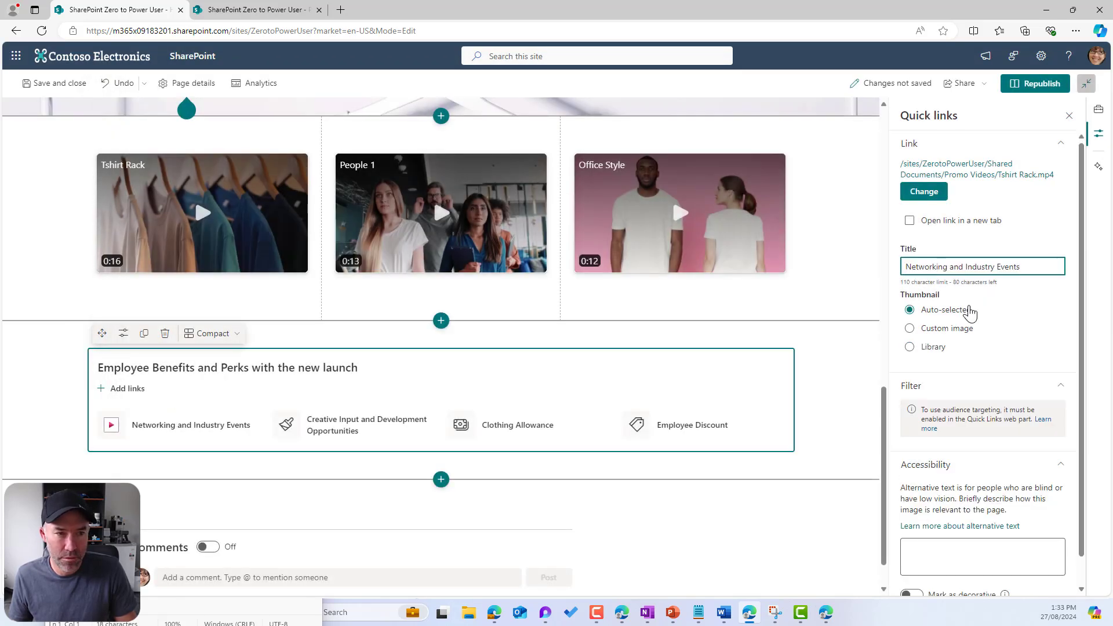
# Step: Search the icon library for "drink" and set the eatdrink icon as the Networking and Industry Events link's thumbnail
pyautogui.click(933, 351)
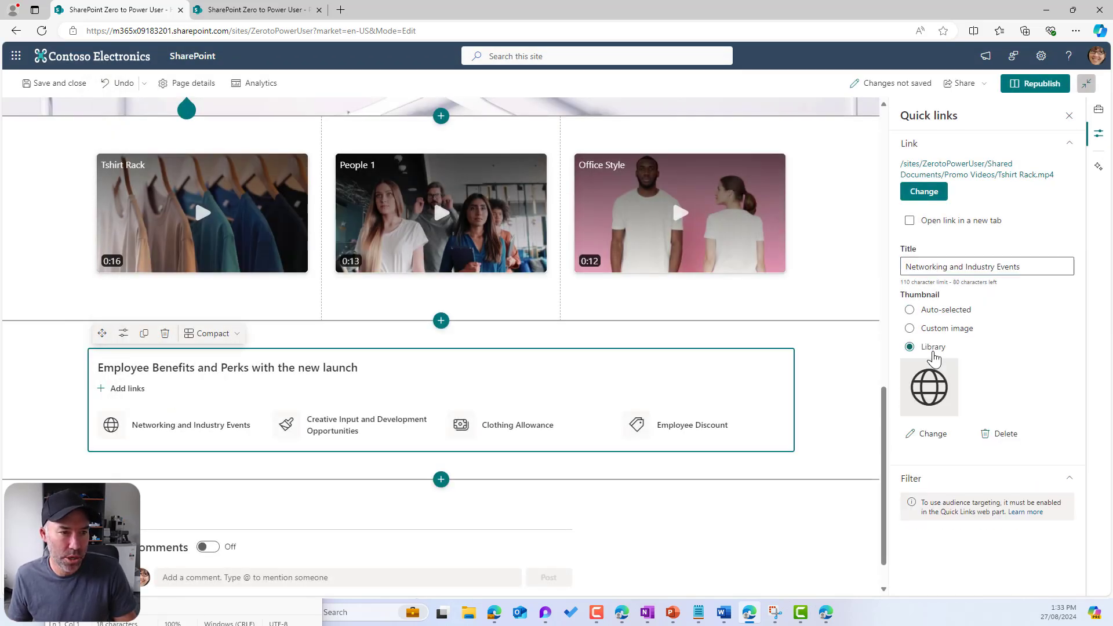
pyautogui.click(942, 440)
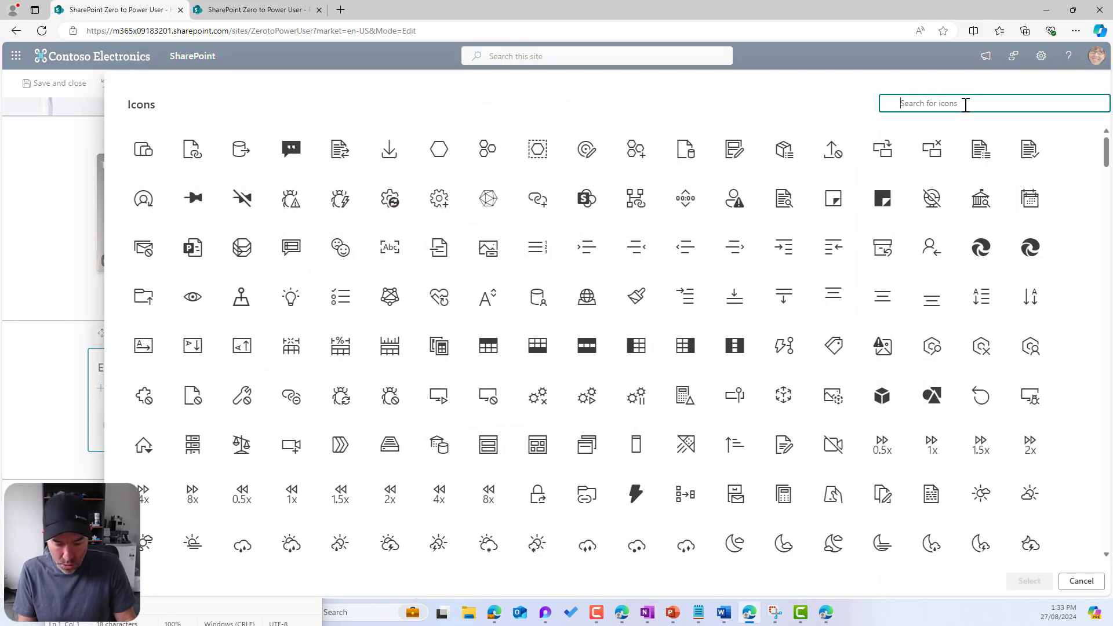
pyautogui.write('drink')
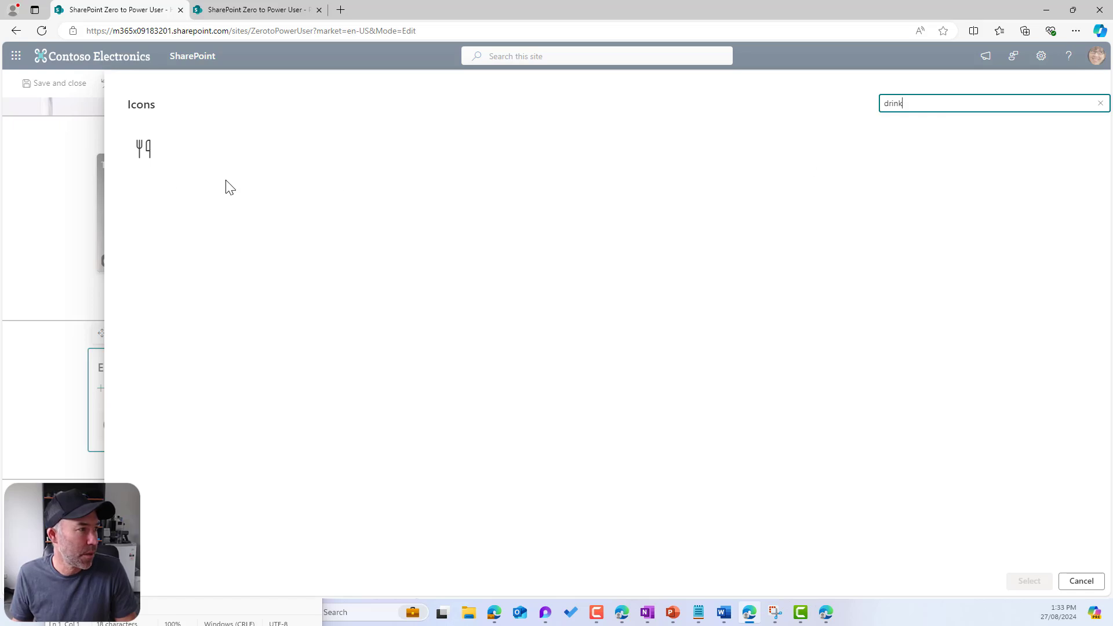
pyautogui.click(143, 150)
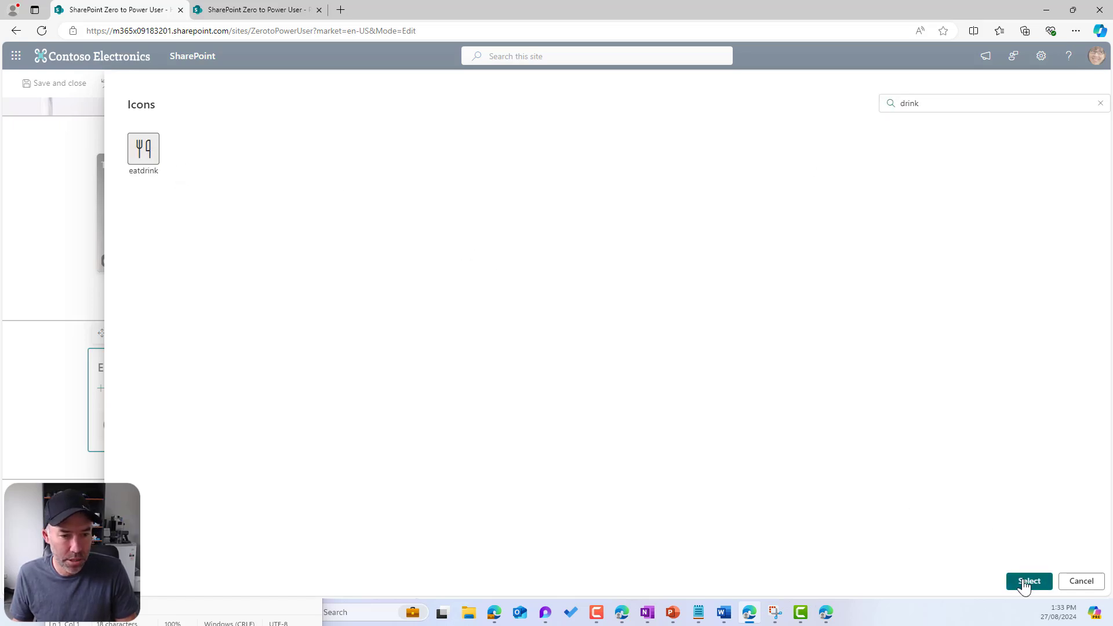
pyautogui.click(1026, 582)
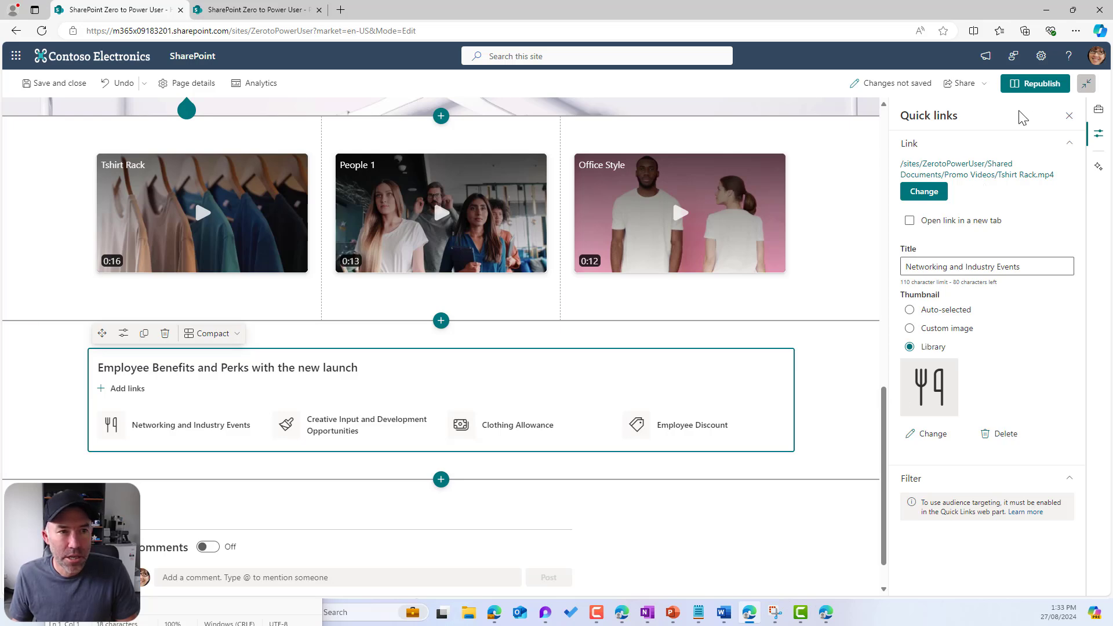
# Step: Republish the page and review it from the T-shirt banner down to the employee-benefit quick links
pyautogui.click(1032, 87)
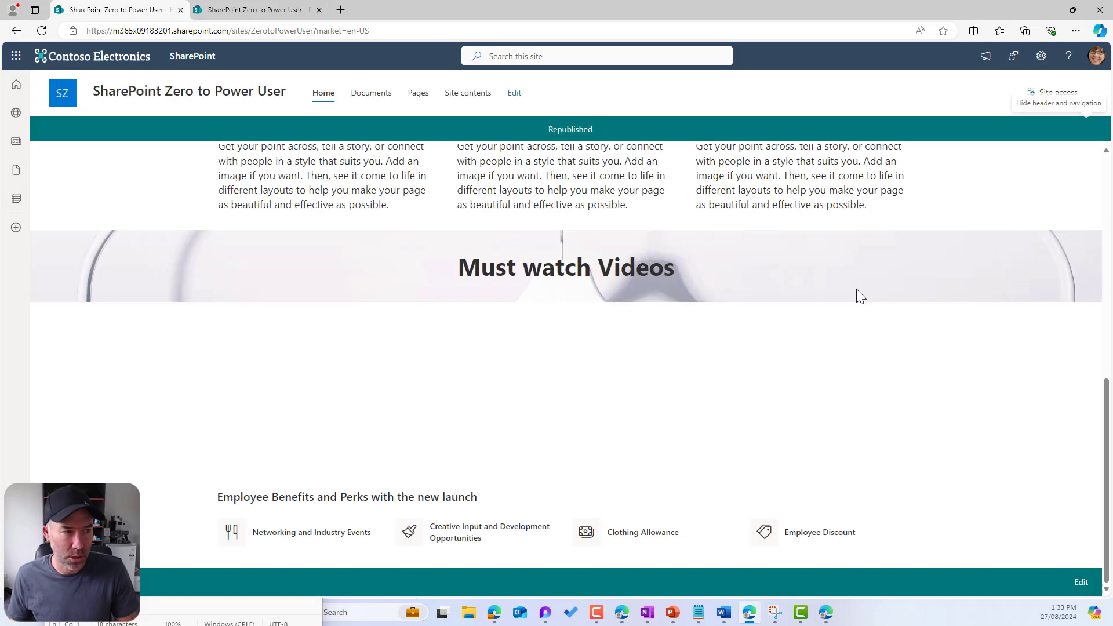
pyautogui.scroll(8, 857, 300)
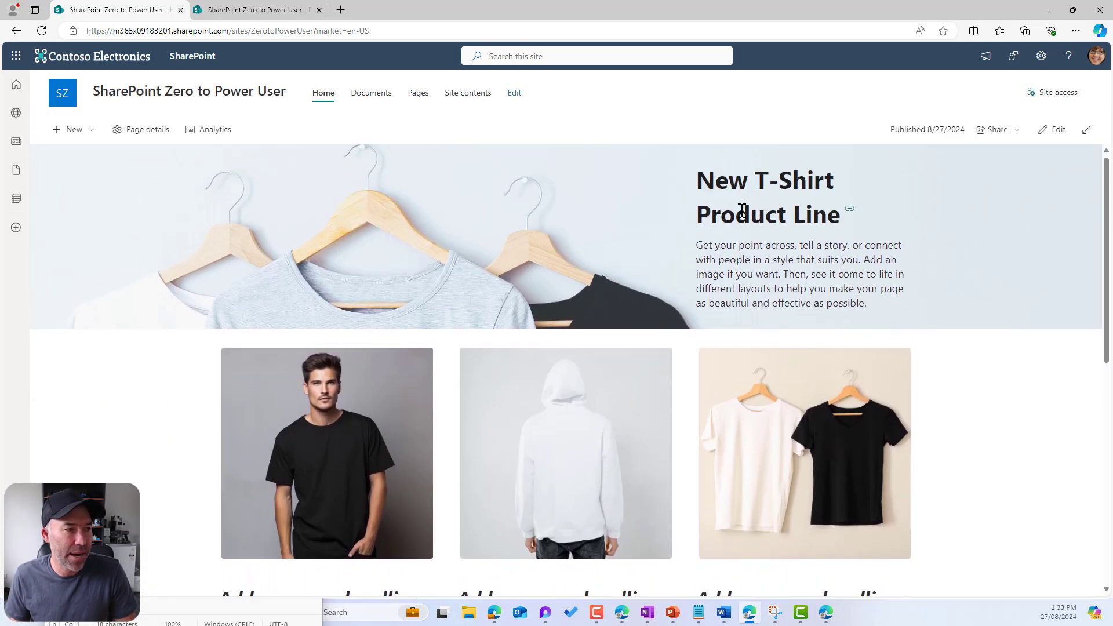
pyautogui.scroll(-5, 543, 251)
pyautogui.scroll(-2, 783, 238)
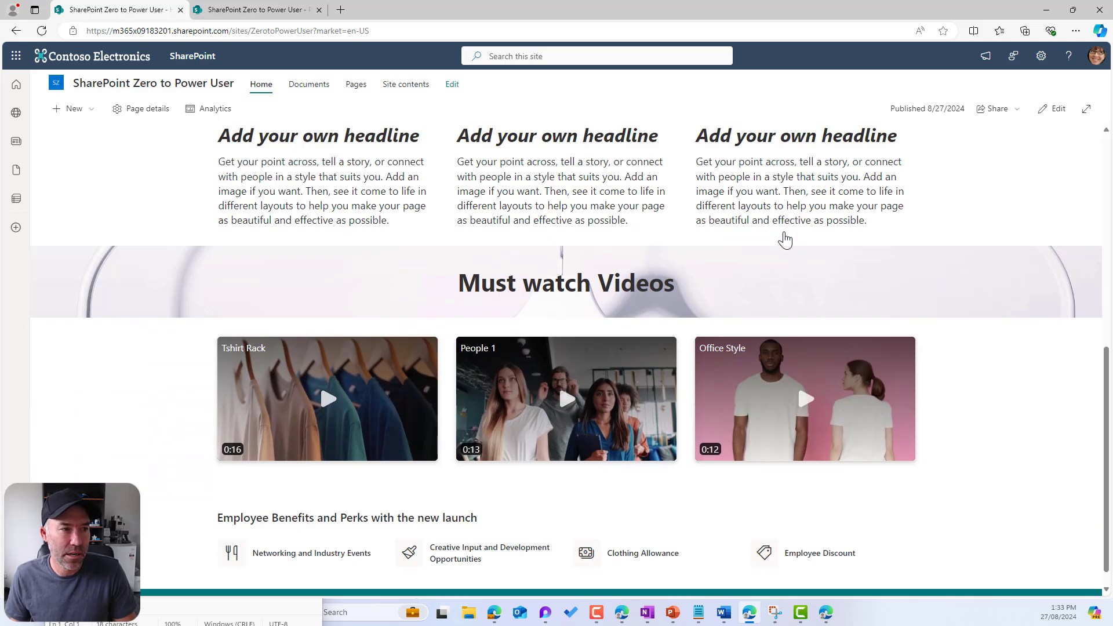
pyautogui.scroll(2, 783, 238)
pyautogui.scroll(-2, 783, 238)
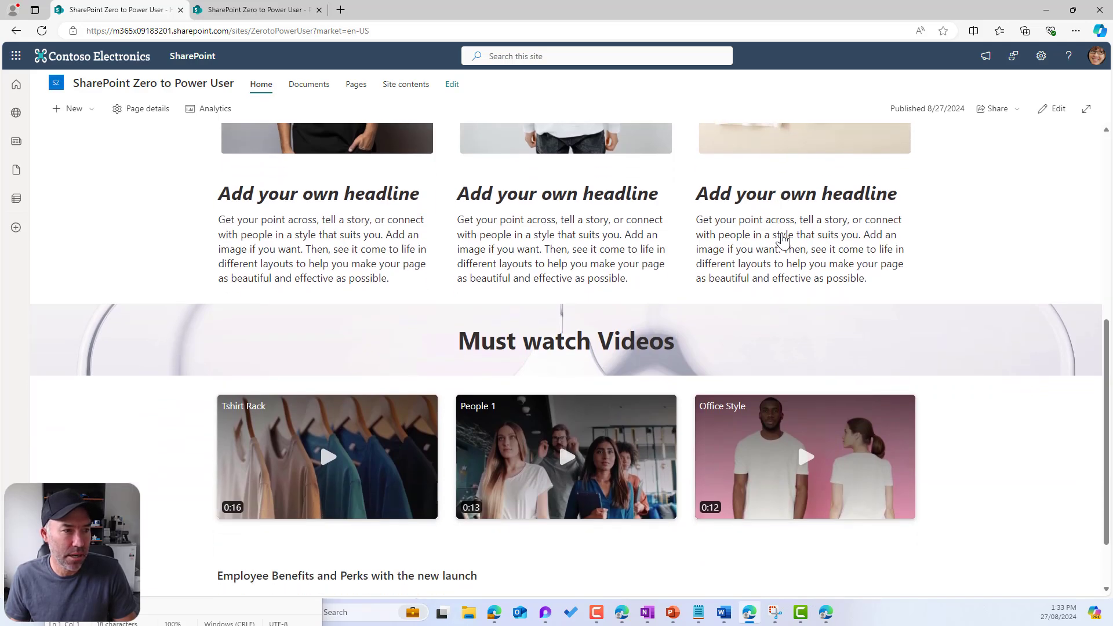
pyautogui.scroll(-1, 783, 233)
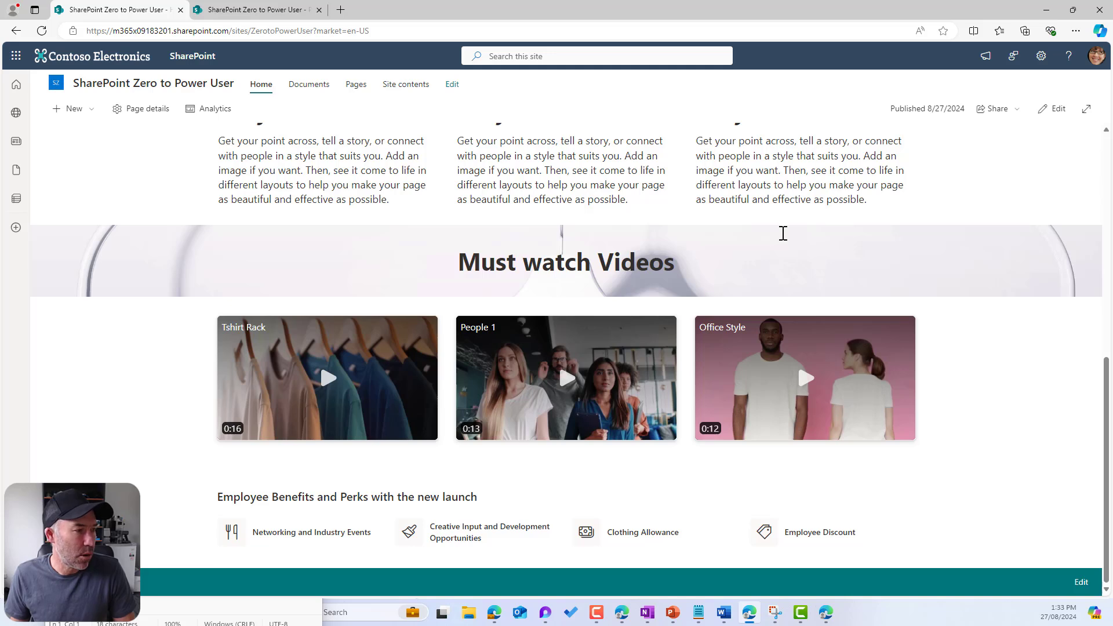
# Step: Edit the page and give the Employee Benefits and Perks quick links section the plain light-blue shaded background
pyautogui.moveTo(463, 257); pyautogui.dragTo(777, 274)
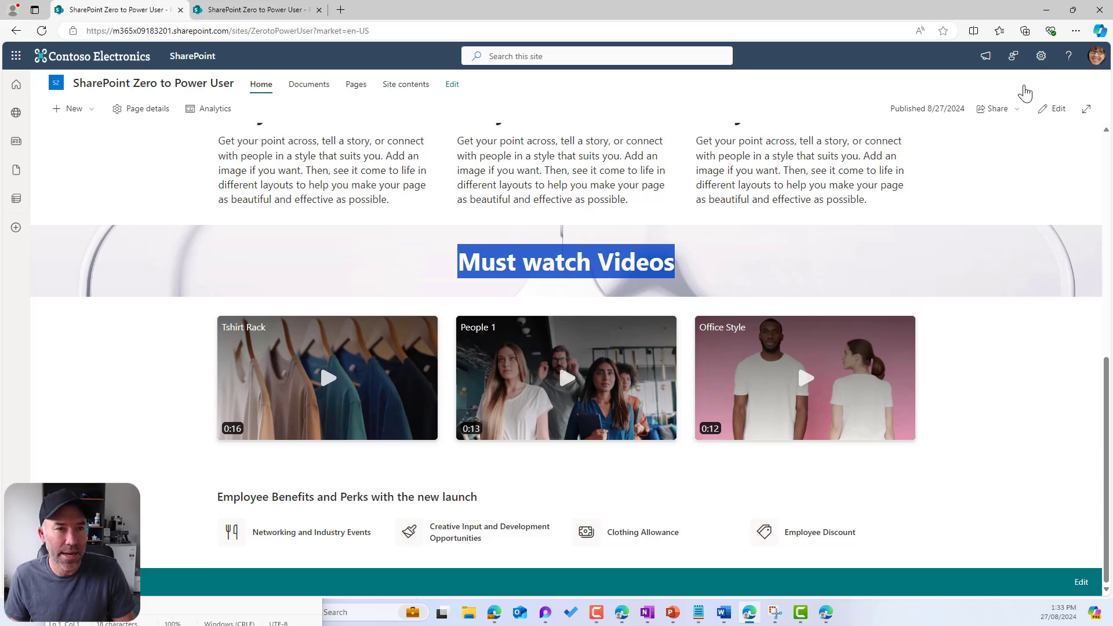
pyautogui.click(1050, 109)
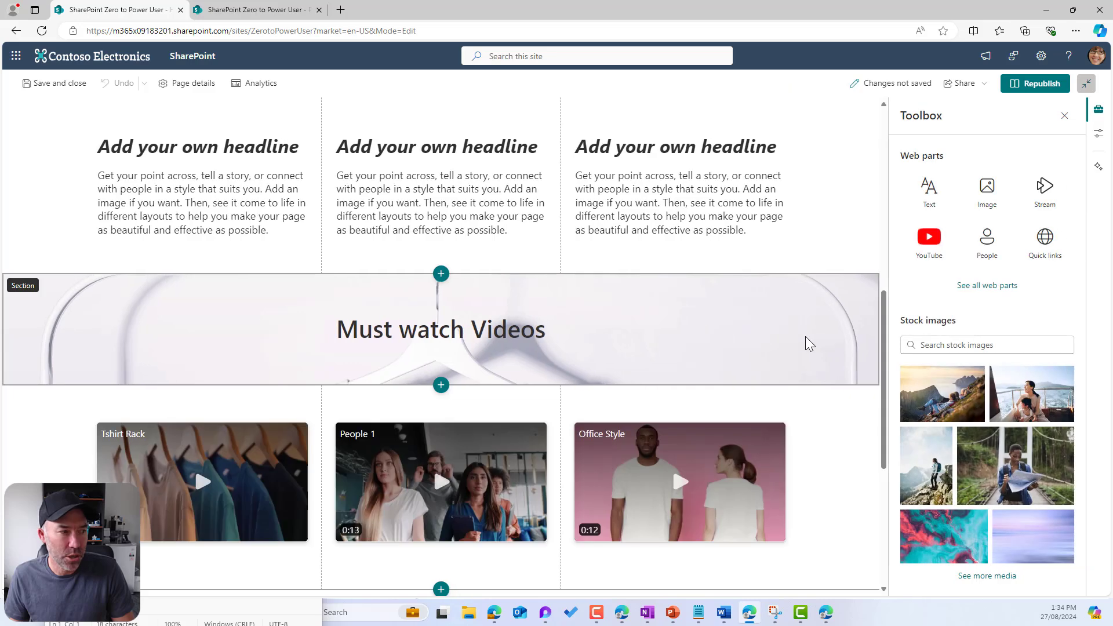
pyautogui.scroll(-5, 805, 341)
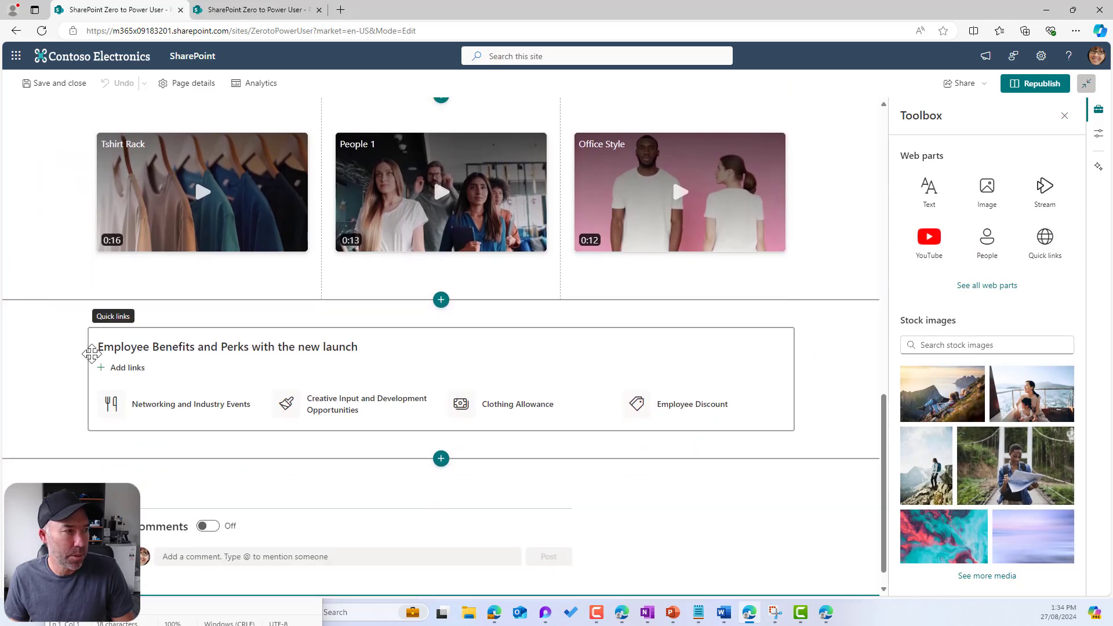
pyautogui.click(34, 372)
pyautogui.click(1099, 133)
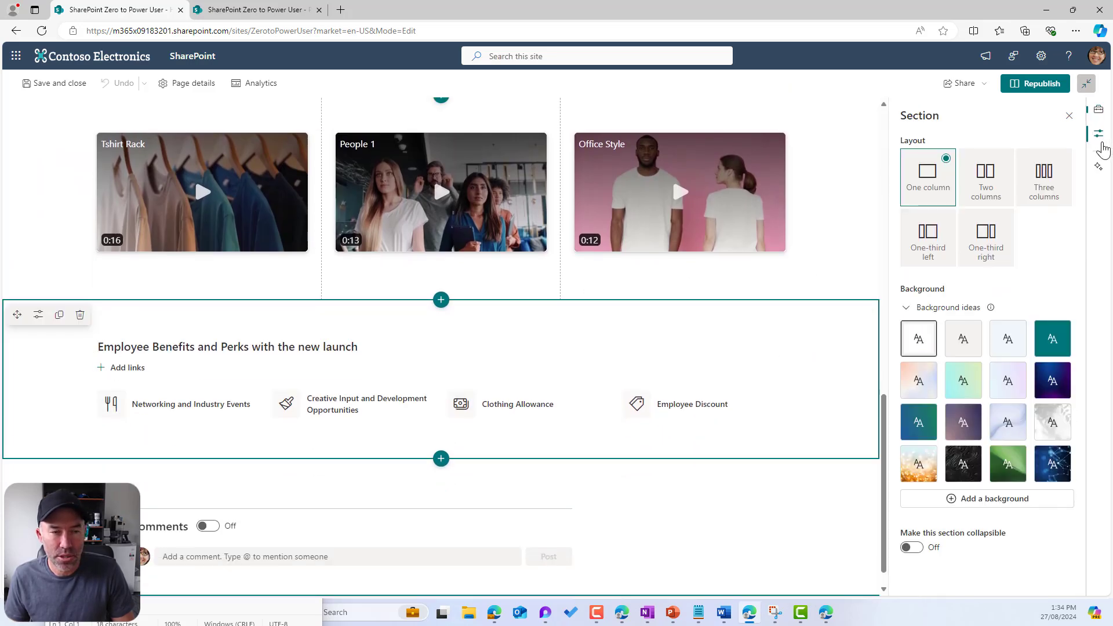
pyautogui.click(1008, 336)
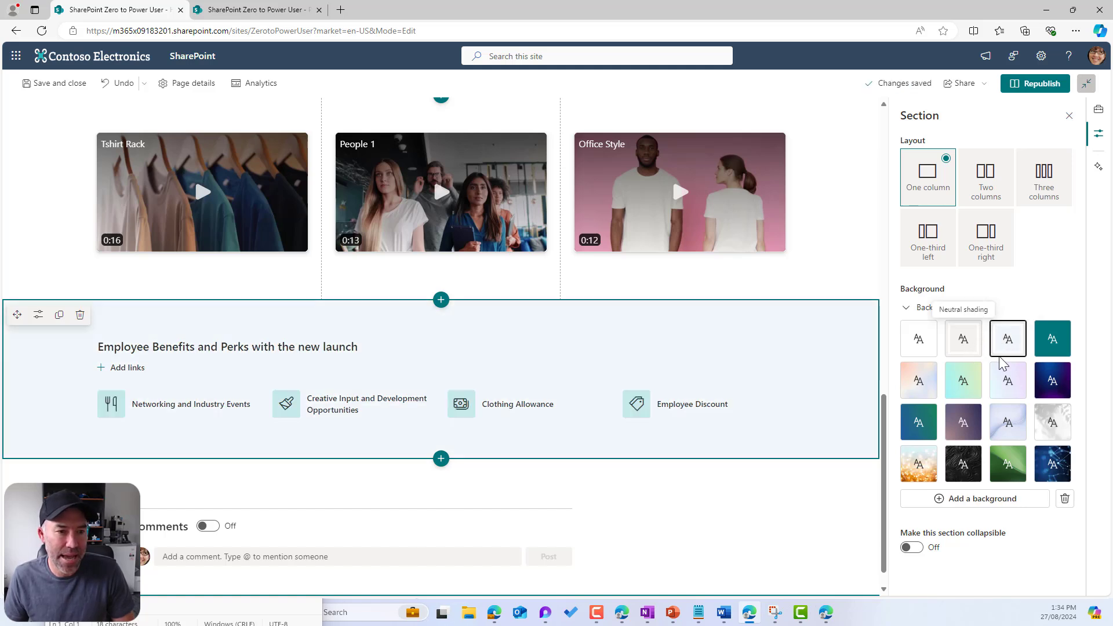
# Step: Republish the home page and look over the product banner, three-column images and texts, and Must watch Videos section
pyautogui.click(1038, 83)
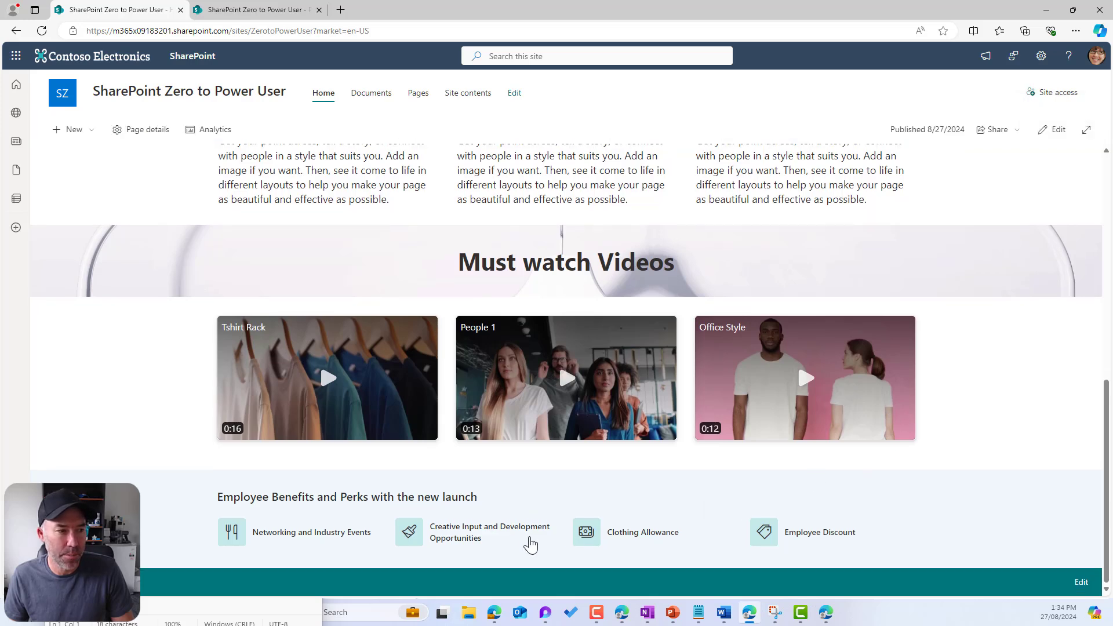
pyautogui.scroll(4, 791, 472)
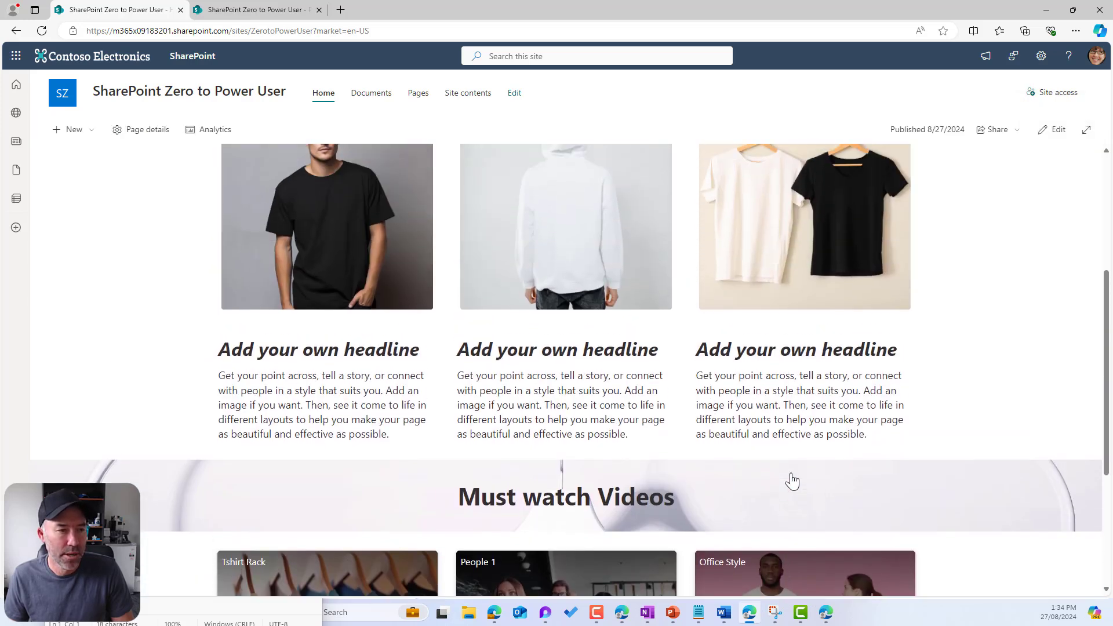
pyautogui.scroll(4, 792, 482)
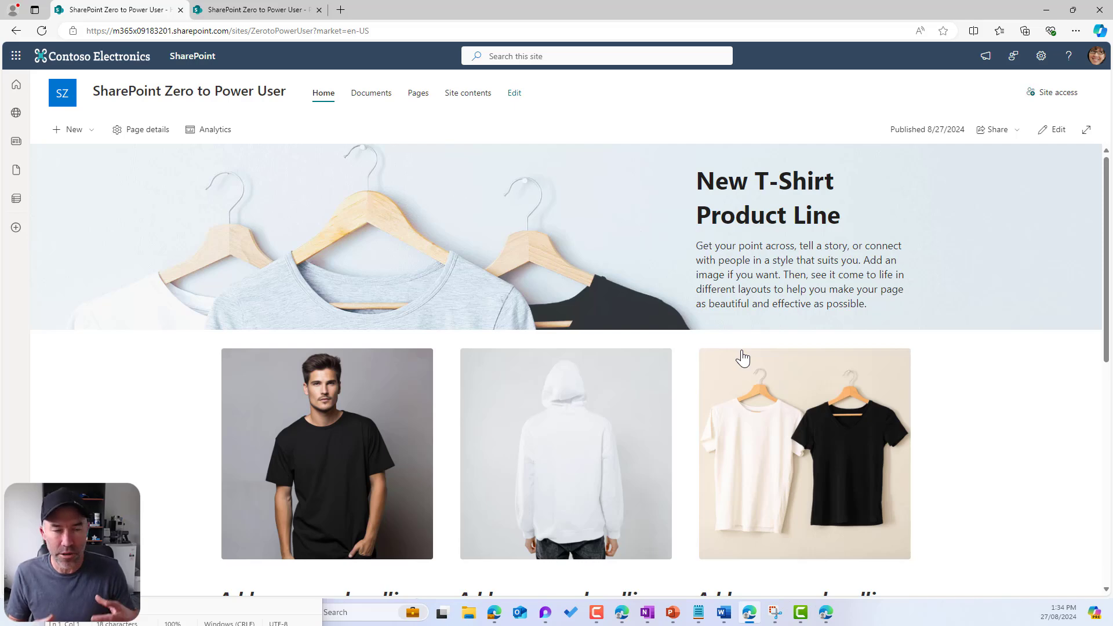
pyautogui.scroll(-3, 743, 359)
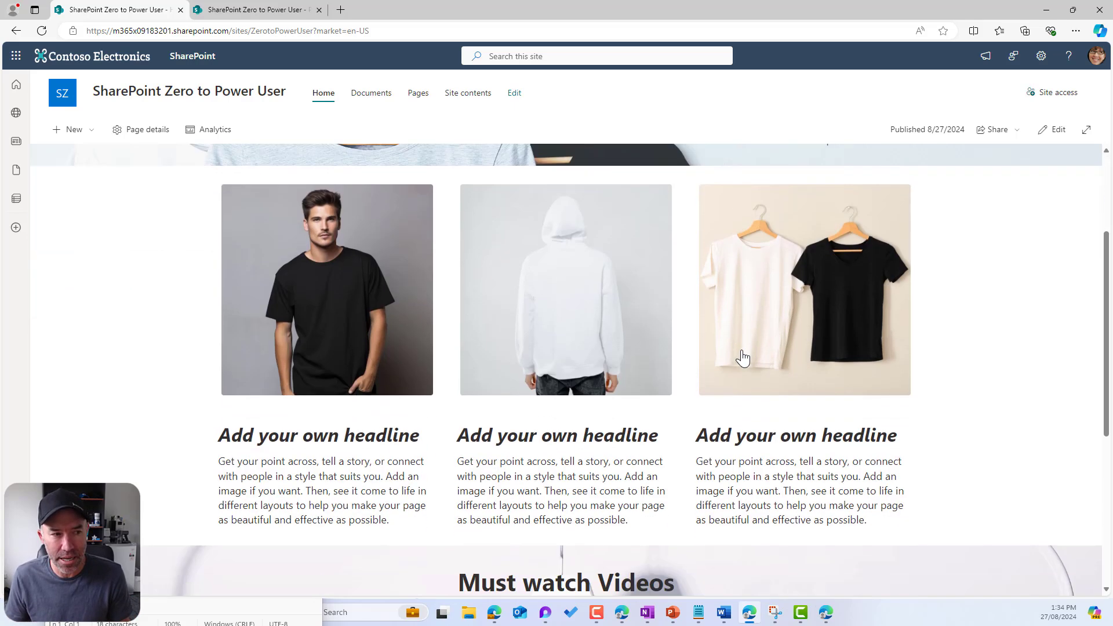
pyautogui.scroll(1, 743, 359)
pyautogui.scroll(-4, 744, 357)
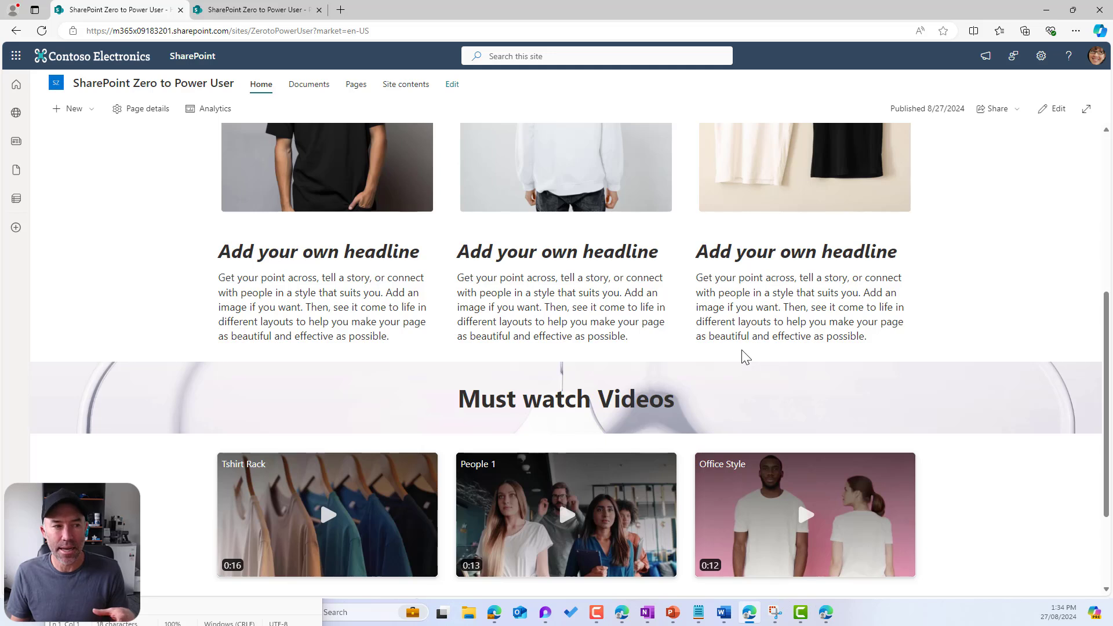